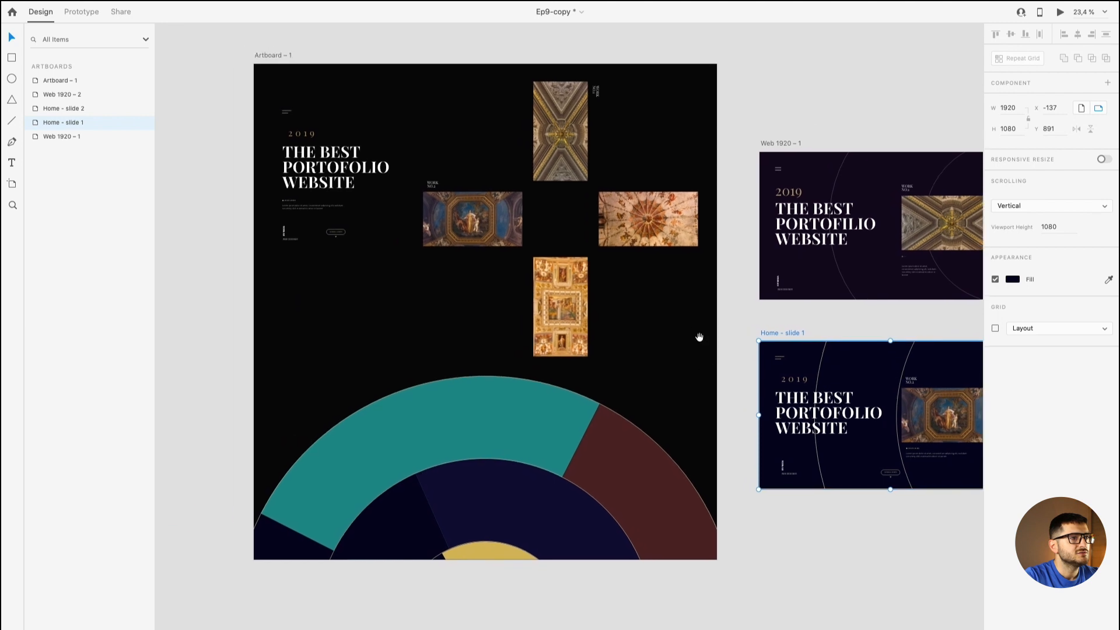
# Step: Examine the gallery component, the circles group and the slide artboards around Artboard – 1
pyautogui.click(556, 141)
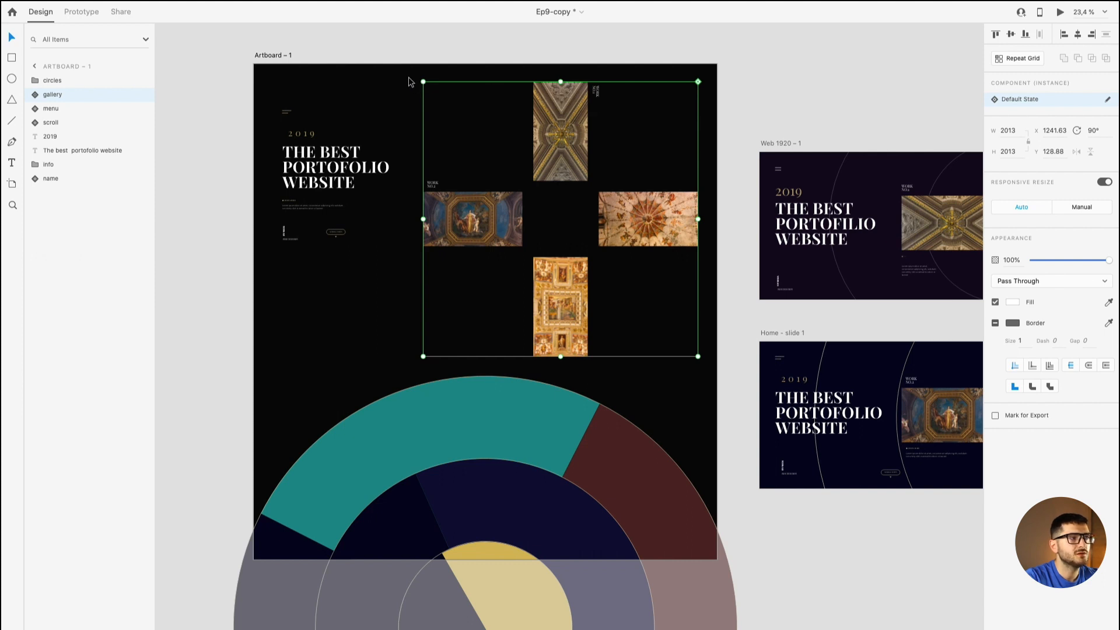
pyautogui.scroll(2, 466, 199)
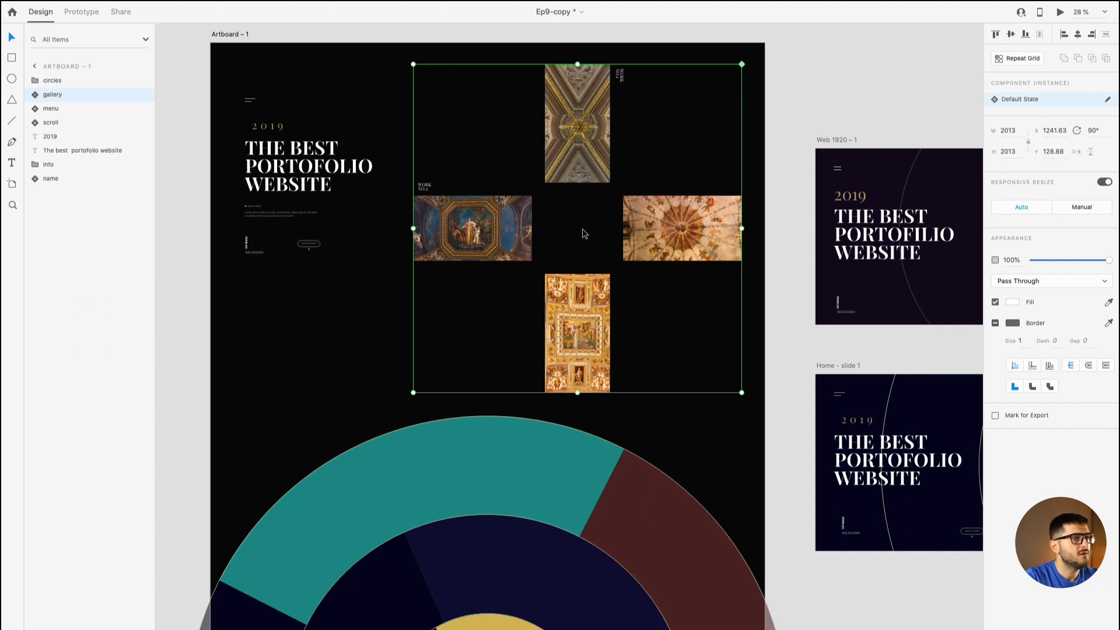
pyautogui.click(408, 449)
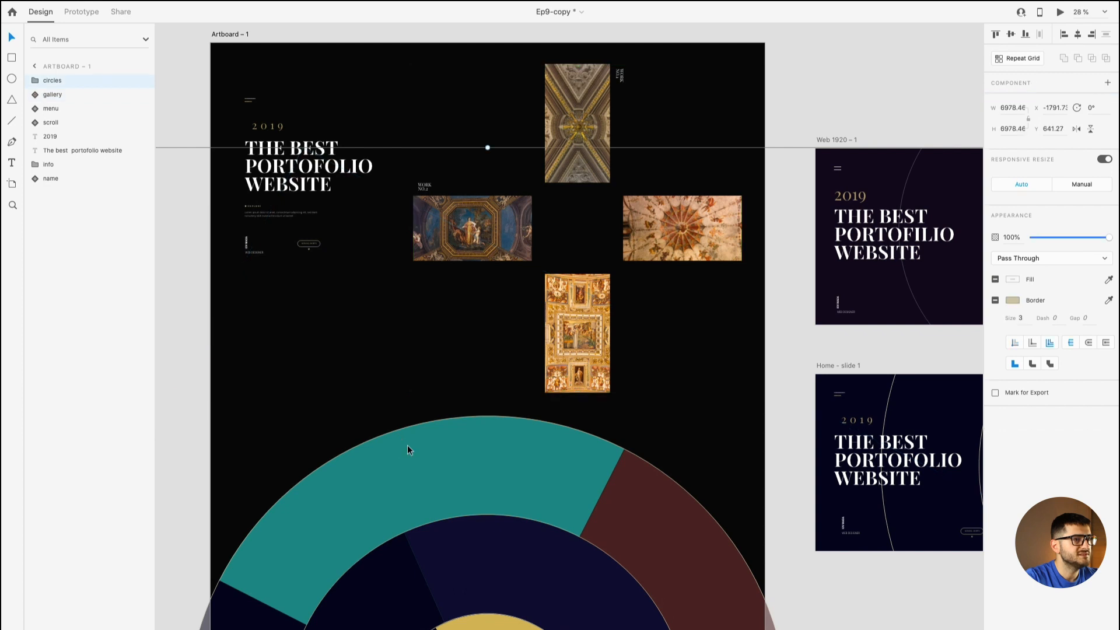
pyautogui.scroll(-3, 408, 445)
pyautogui.scroll(-2, 432, 390)
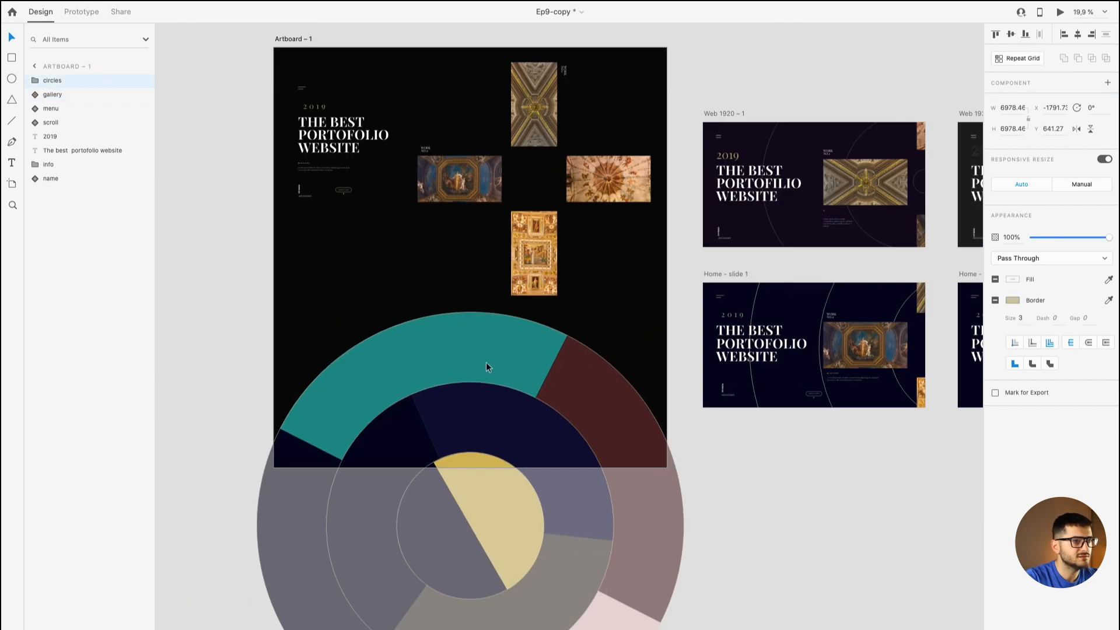
pyautogui.click(761, 442)
pyautogui.moveTo(765, 443); pyautogui.dragTo(795, 275)
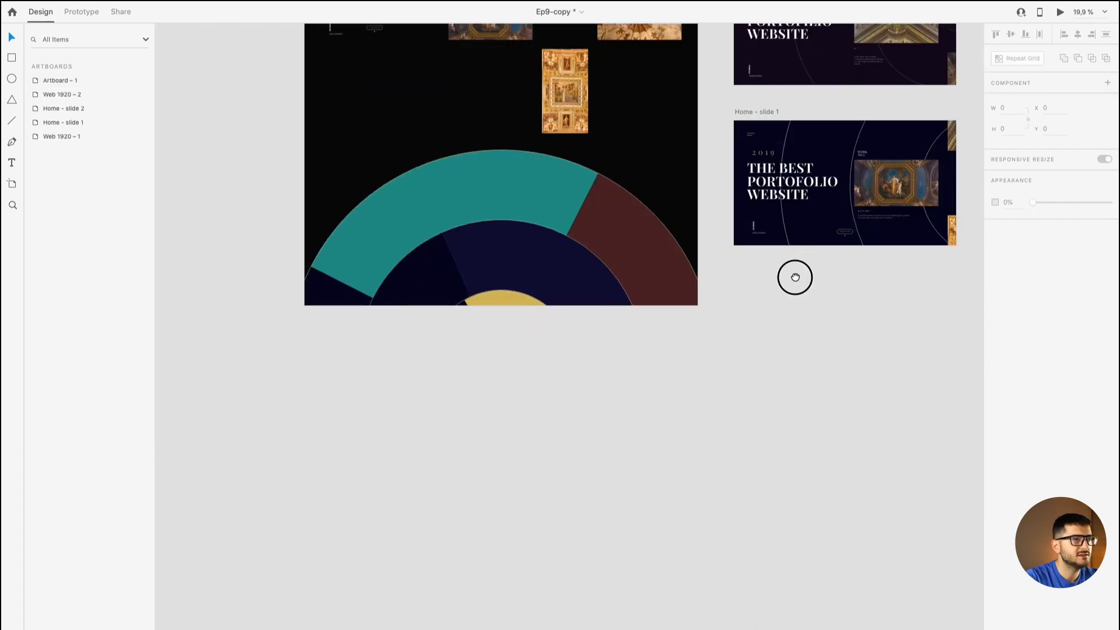
pyautogui.scroll(-2, 601, 256)
# Step: Preview the prototype from Home - slide 1, trigger the transitions between the two slides repeatedly, and put the preview window away
pyautogui.click(703, 147)
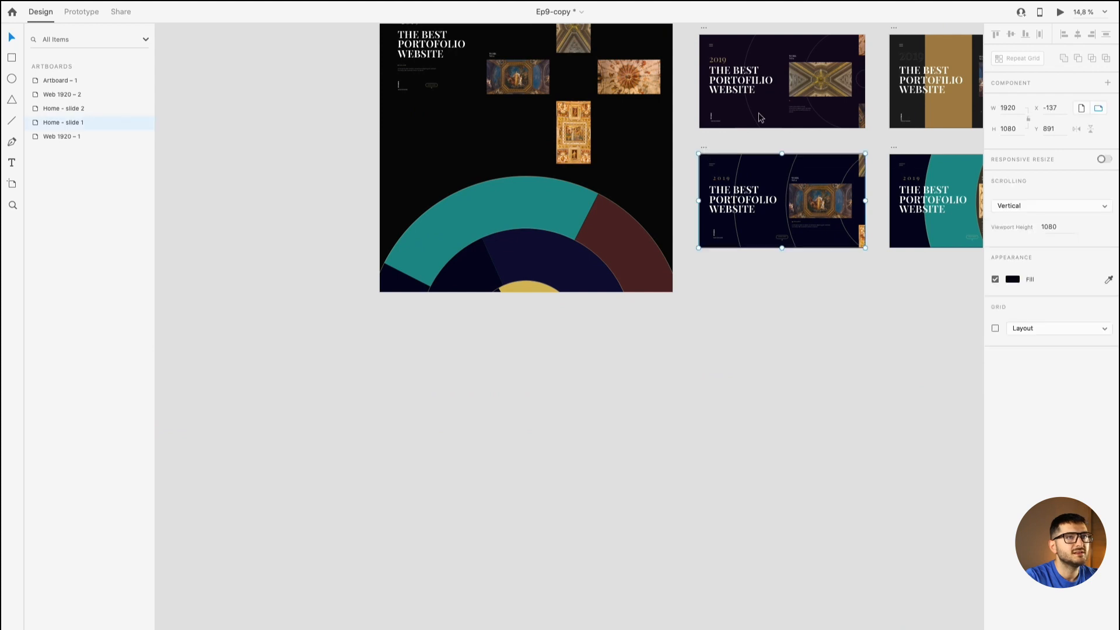
pyautogui.click(1060, 12)
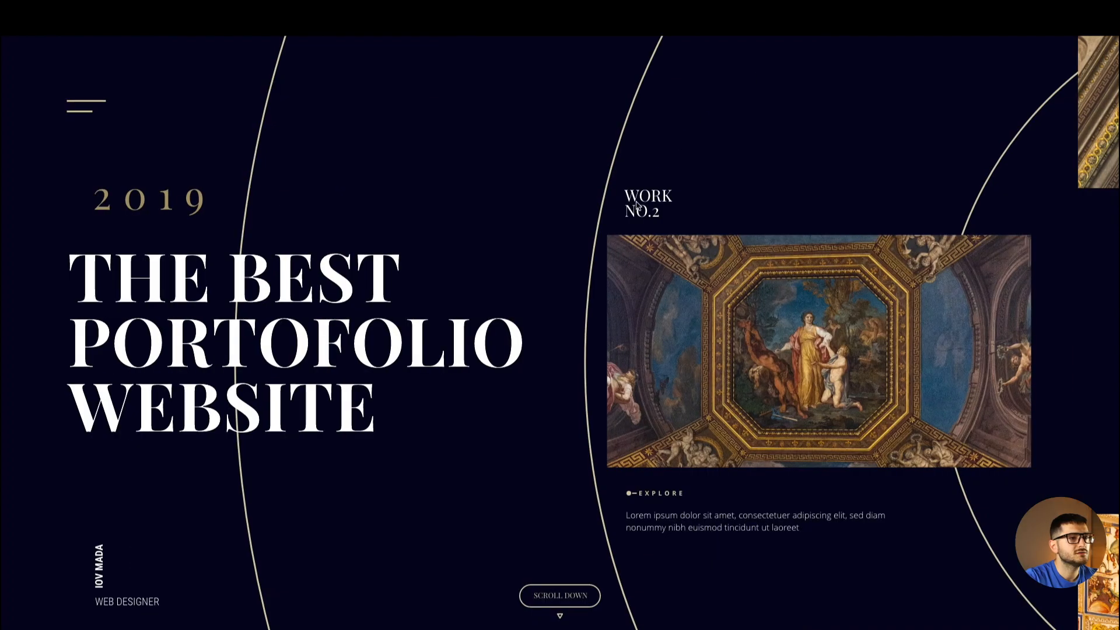
pyautogui.click(690, 313)
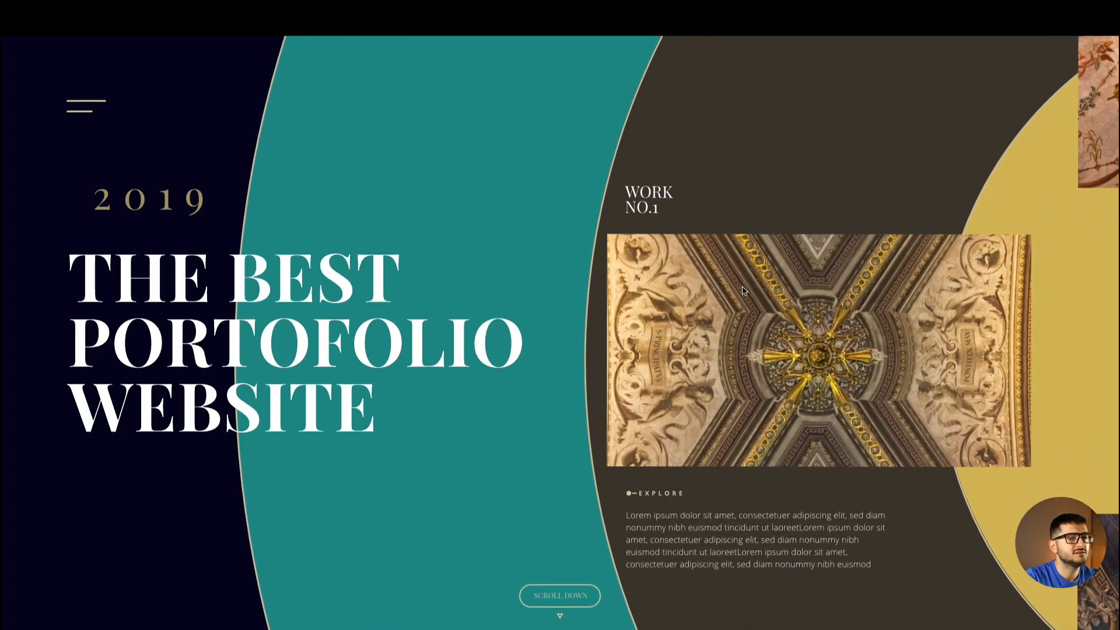
pyautogui.click(744, 291)
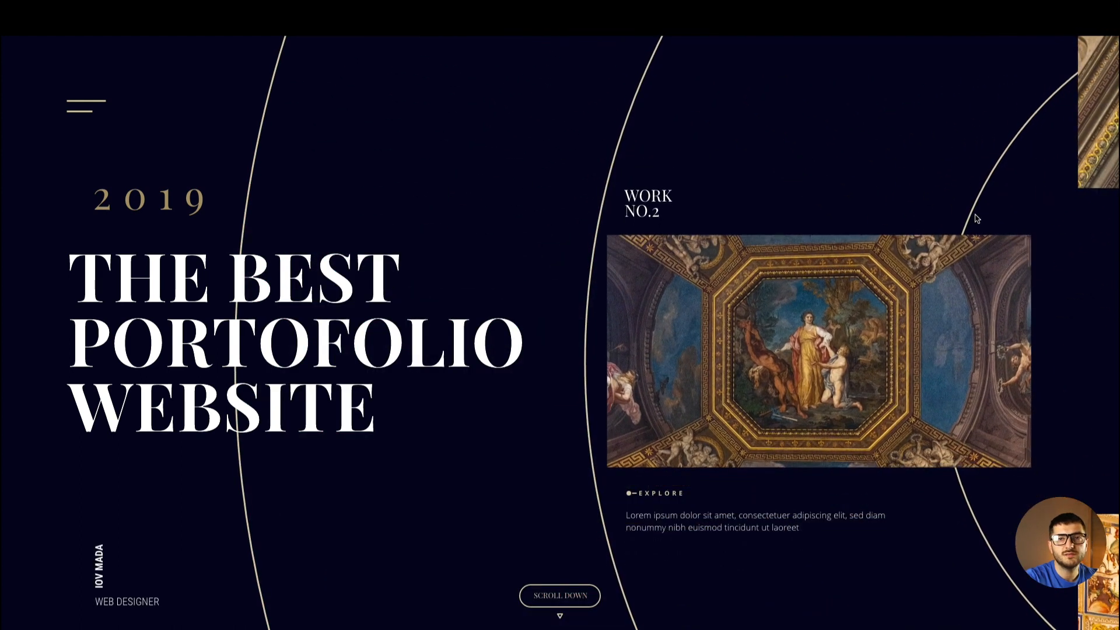
pyautogui.click(829, 328)
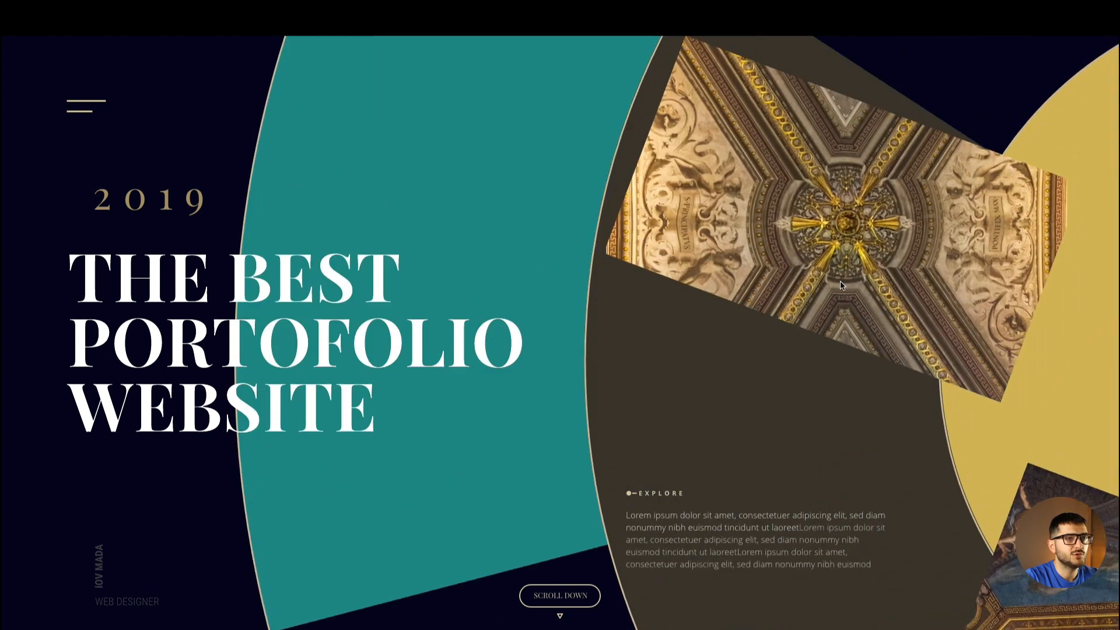
pyautogui.click(842, 284)
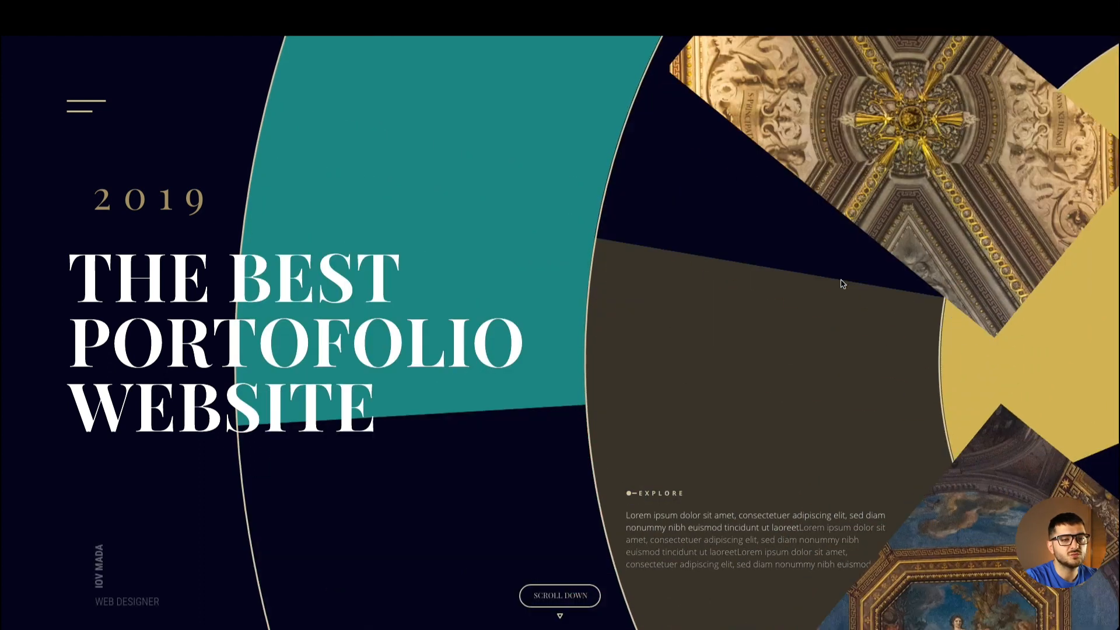
pyautogui.press('Escape')
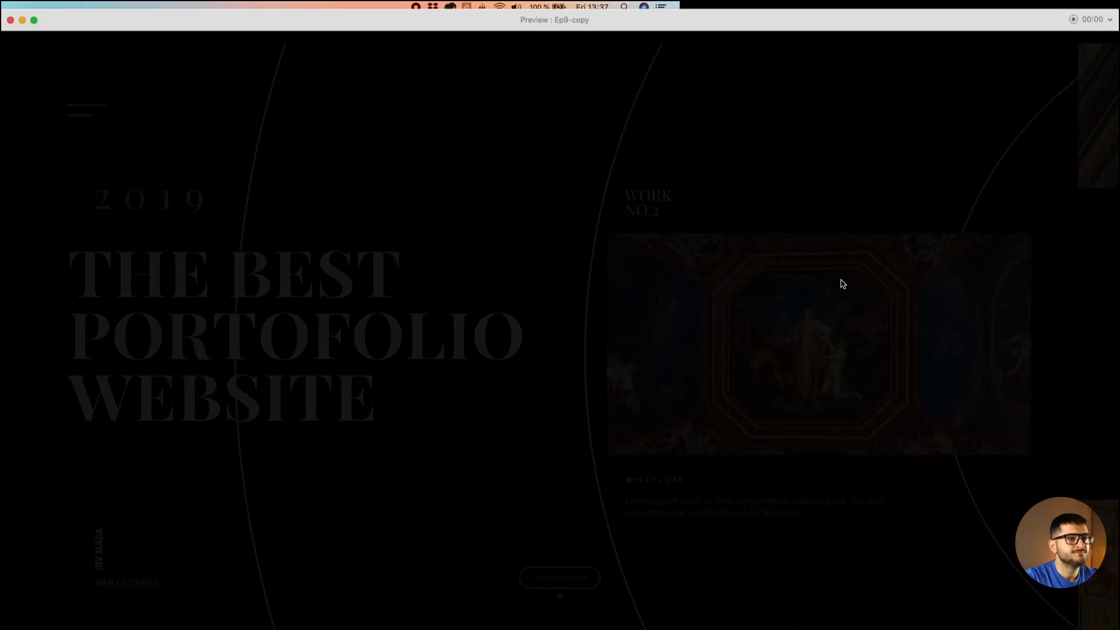
pyautogui.click(34, 25)
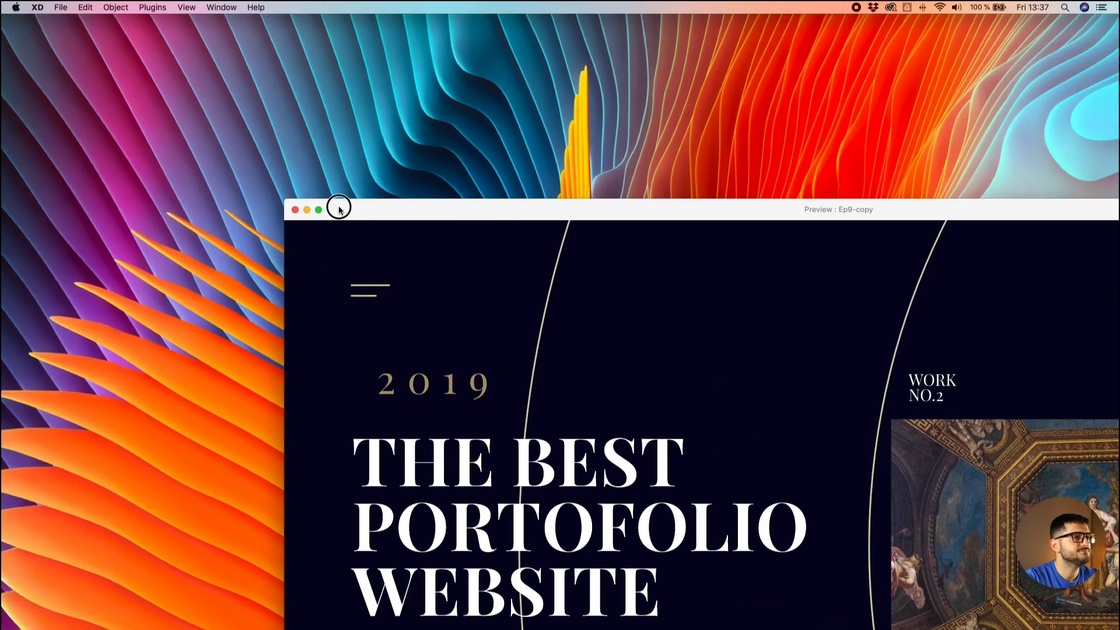
pyautogui.click(306, 209)
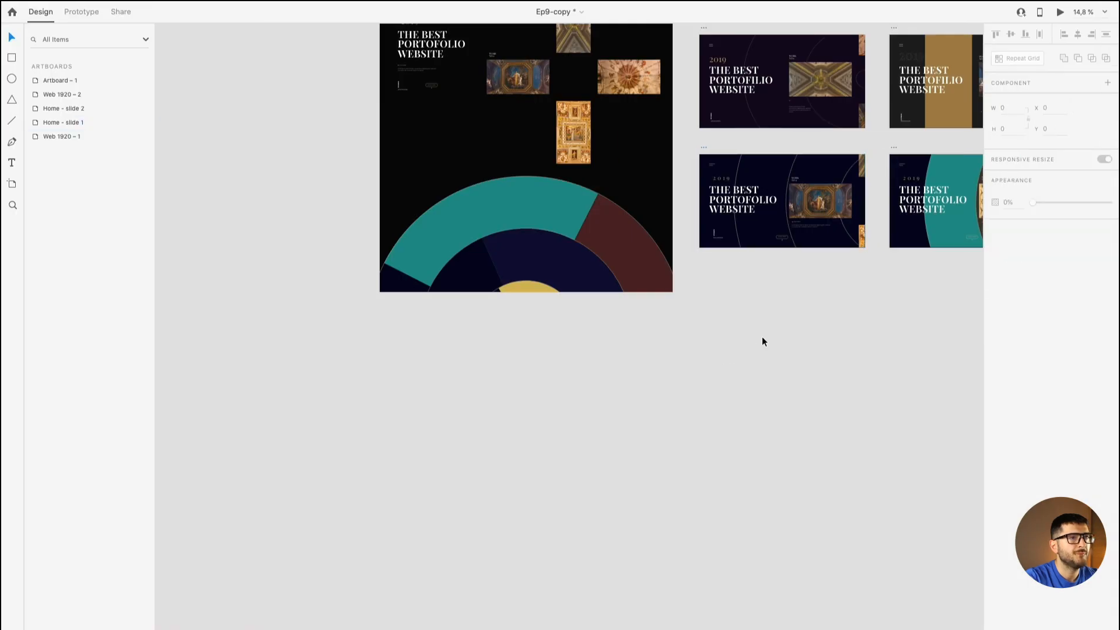
# Step: Place a copy of the circles group from Artboard – 1 on the empty pasteboard beyond the slides and ungroup it
pyautogui.moveTo(762, 337); pyautogui.dragTo(564, 506)
pyautogui.scroll(4, 397, 383)
pyautogui.scroll(-6, 394, 383)
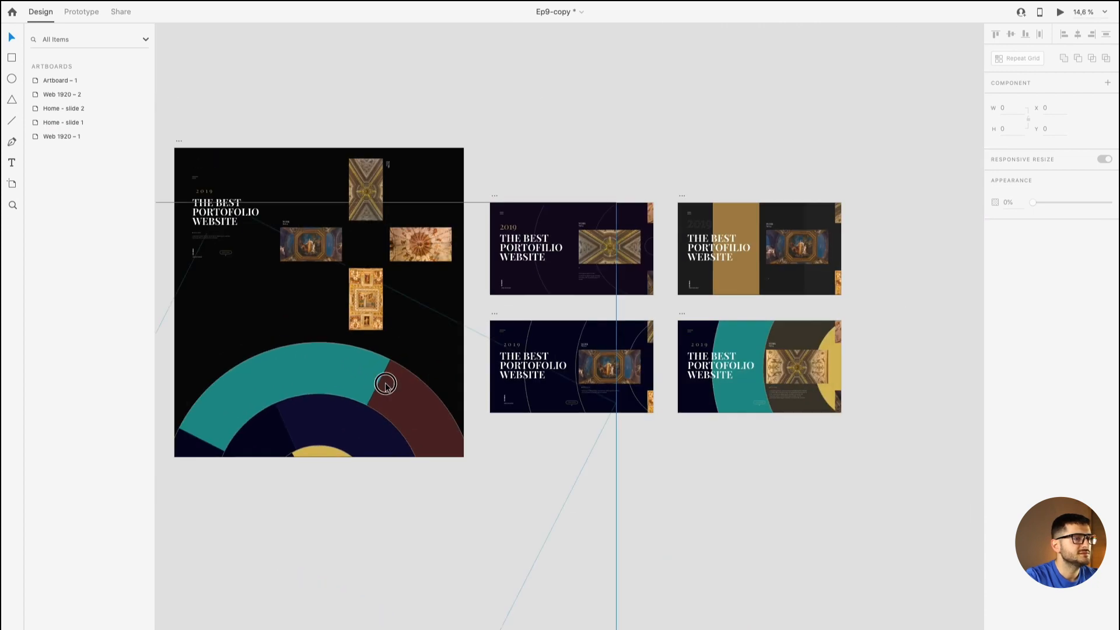
pyautogui.moveTo(380, 384); pyautogui.dragTo(750, 106)
pyautogui.press('super+z')
pyautogui.moveTo(365, 257); pyautogui.dragTo(880, 180)
pyautogui.rightClick(881, 183)
pyautogui.click(901, 284)
# Step: Spread the three copied circles apart so that each one lies separately on the pasteboard
pyautogui.click(576, 104)
pyautogui.click(861, 183)
pyautogui.moveTo(850, 173); pyautogui.dragTo(674, 67)
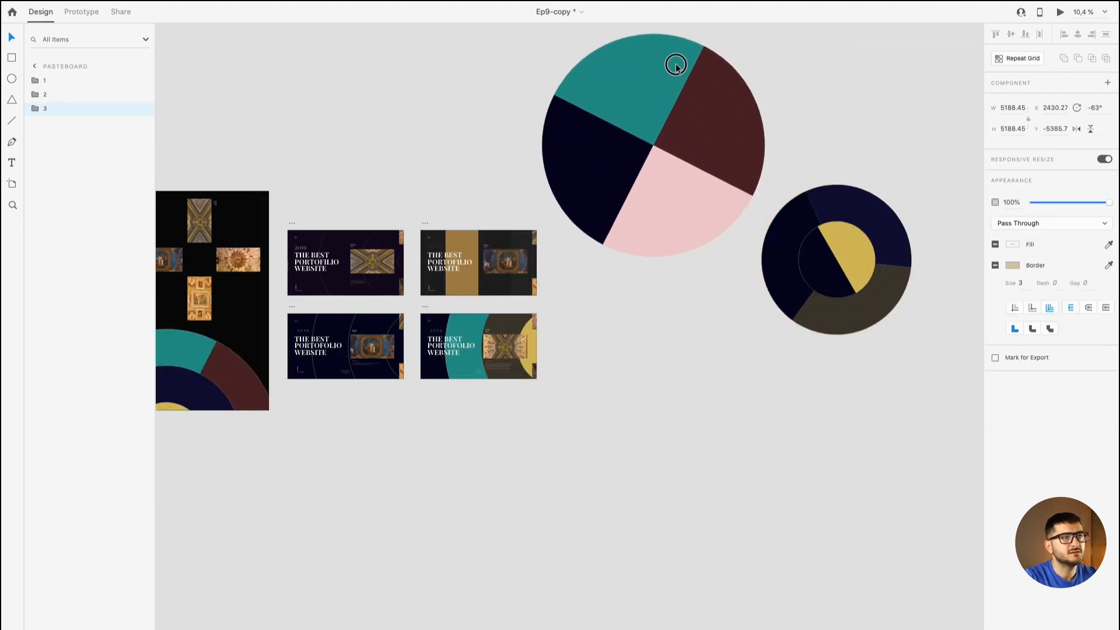
pyautogui.moveTo(830, 198); pyautogui.dragTo(912, 64)
pyautogui.moveTo(849, 249); pyautogui.dragTo(658, 286)
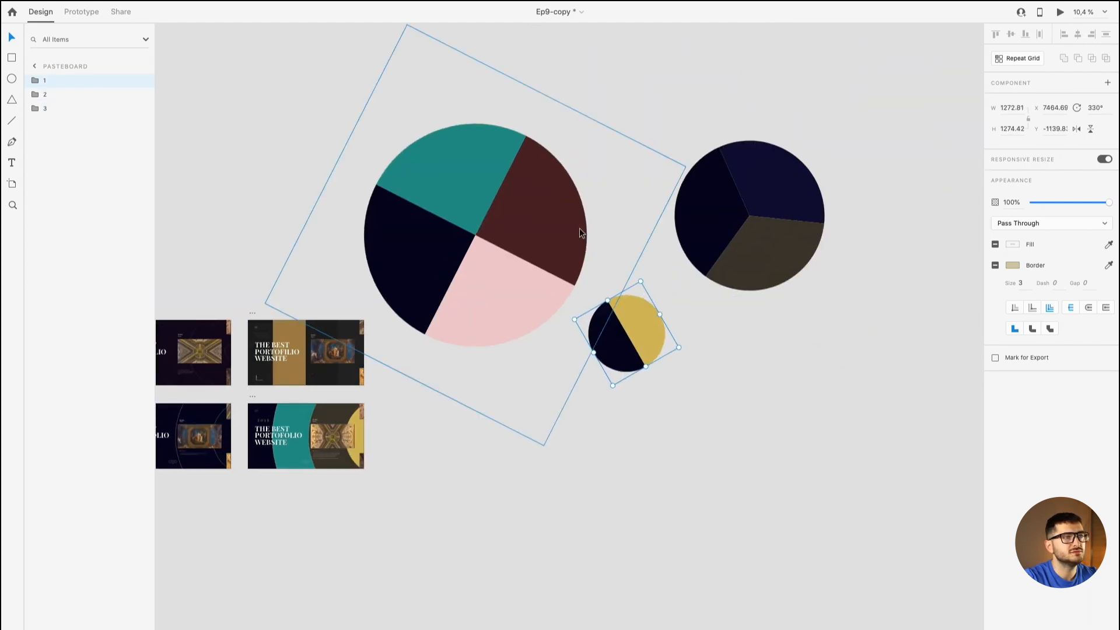
pyautogui.scroll(2, 575, 229)
pyautogui.moveTo(528, 229); pyautogui.dragTo(541, 184)
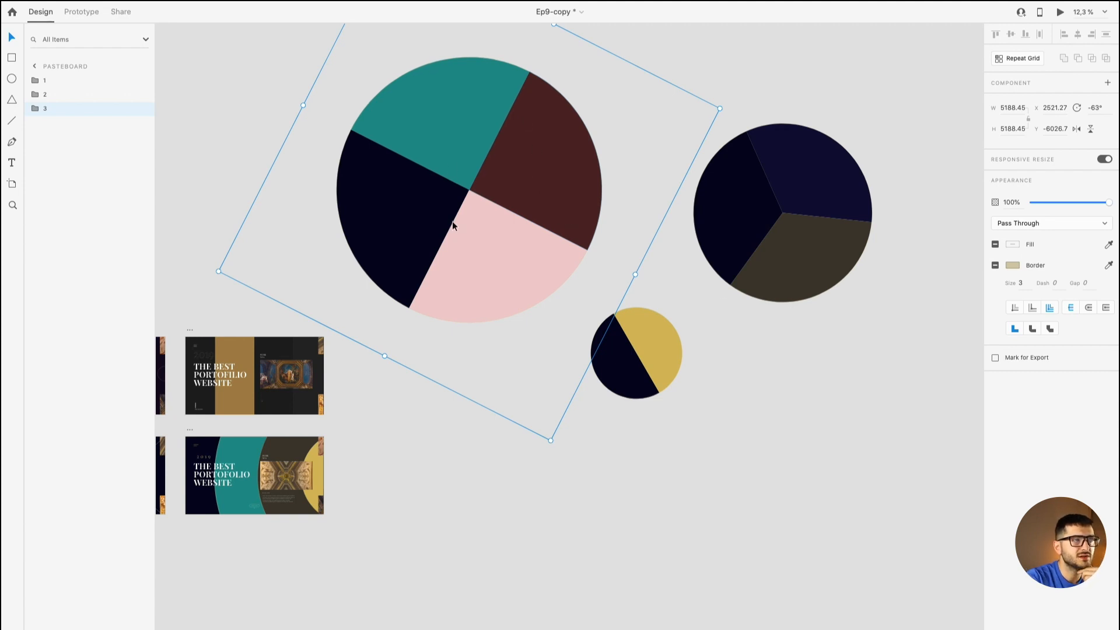
pyautogui.click(743, 217)
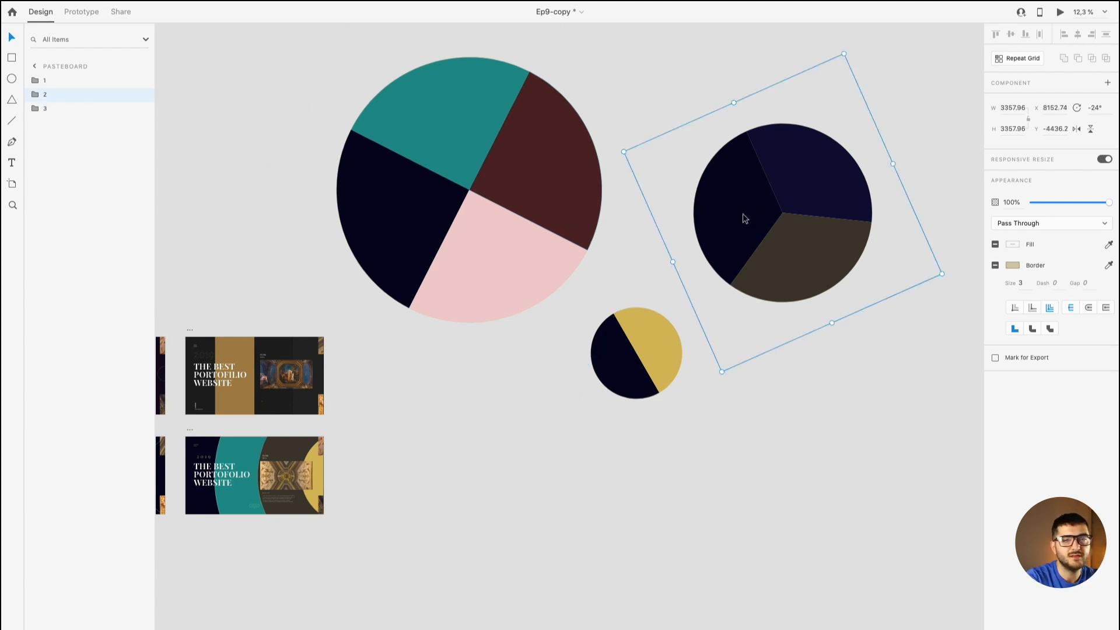
pyautogui.click(654, 361)
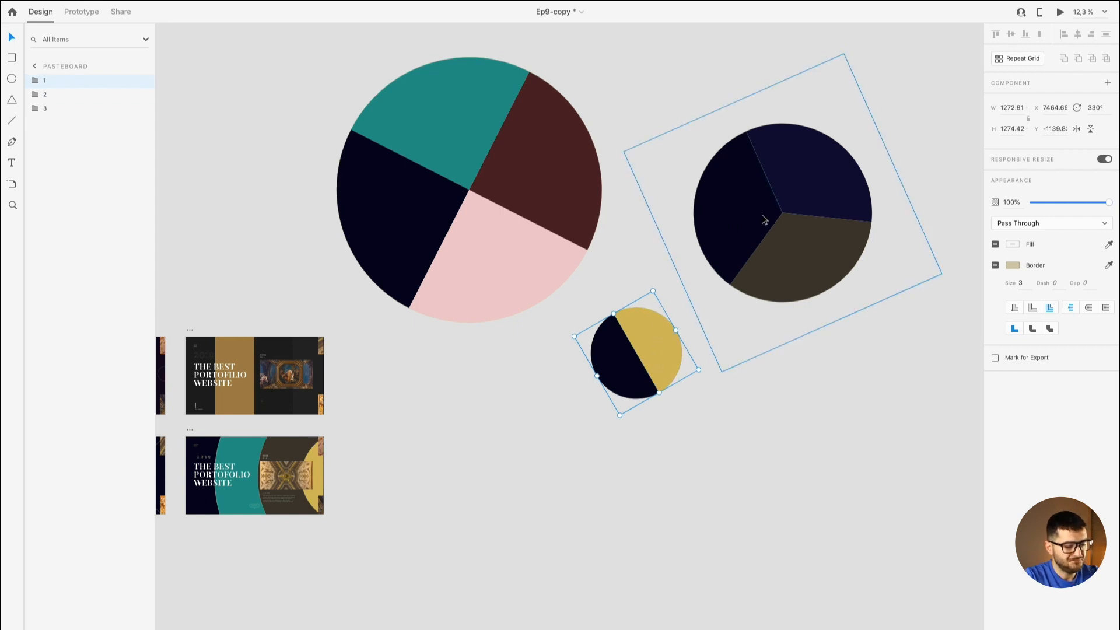
pyautogui.moveTo(519, 370); pyautogui.dragTo(711, 335)
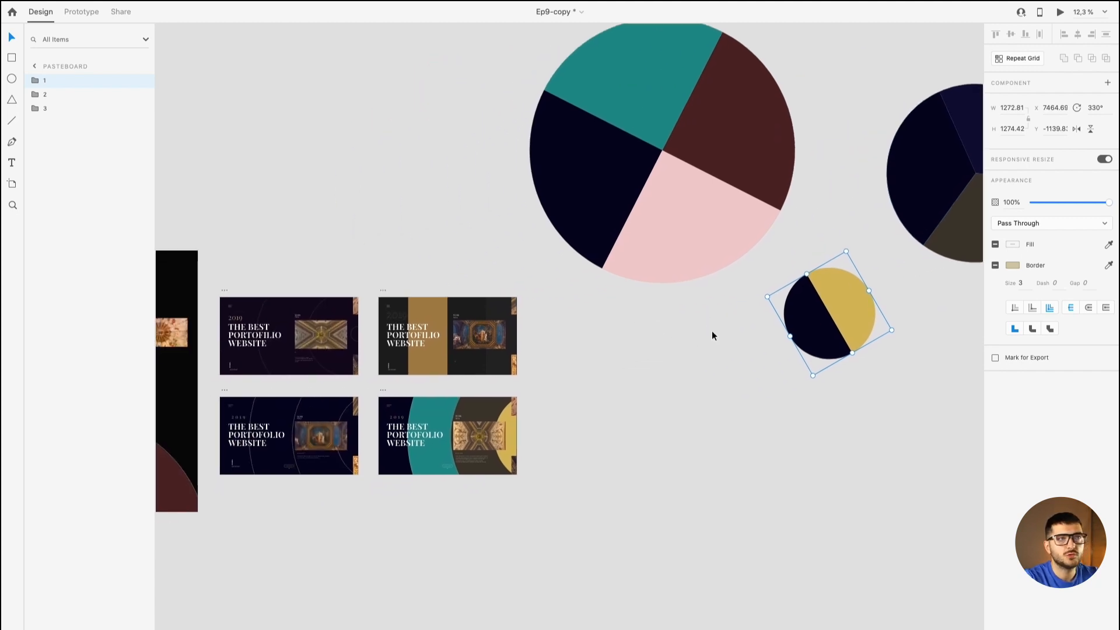
# Step: Change the fill of the largest copied circle's dark red segment to bright red
pyautogui.doubleClick(621, 57)
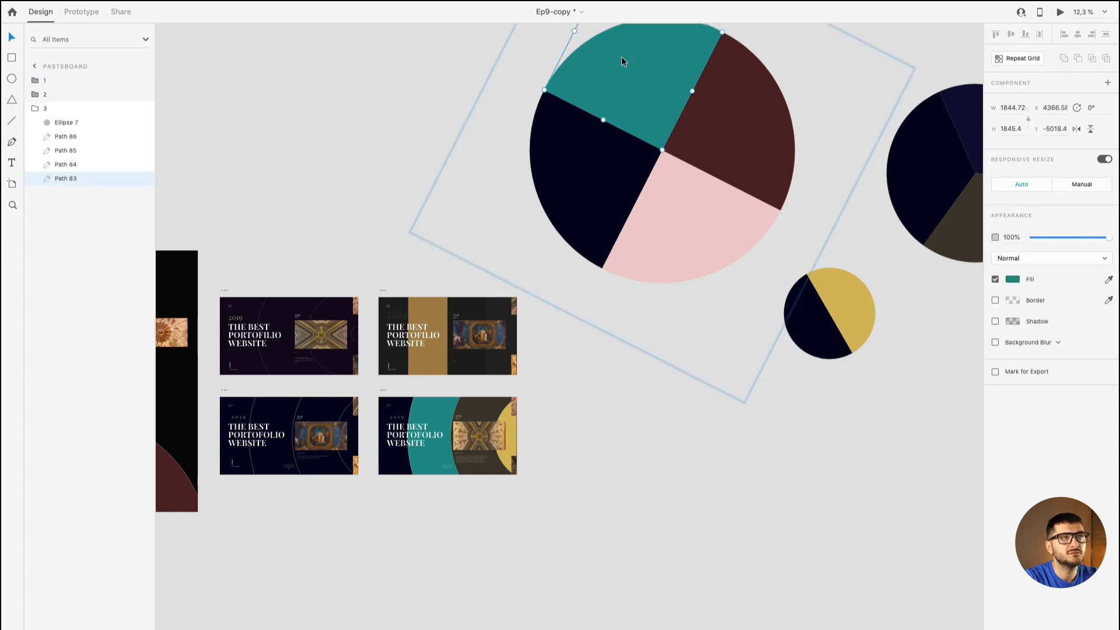
pyautogui.click(643, 99)
pyautogui.click(719, 117)
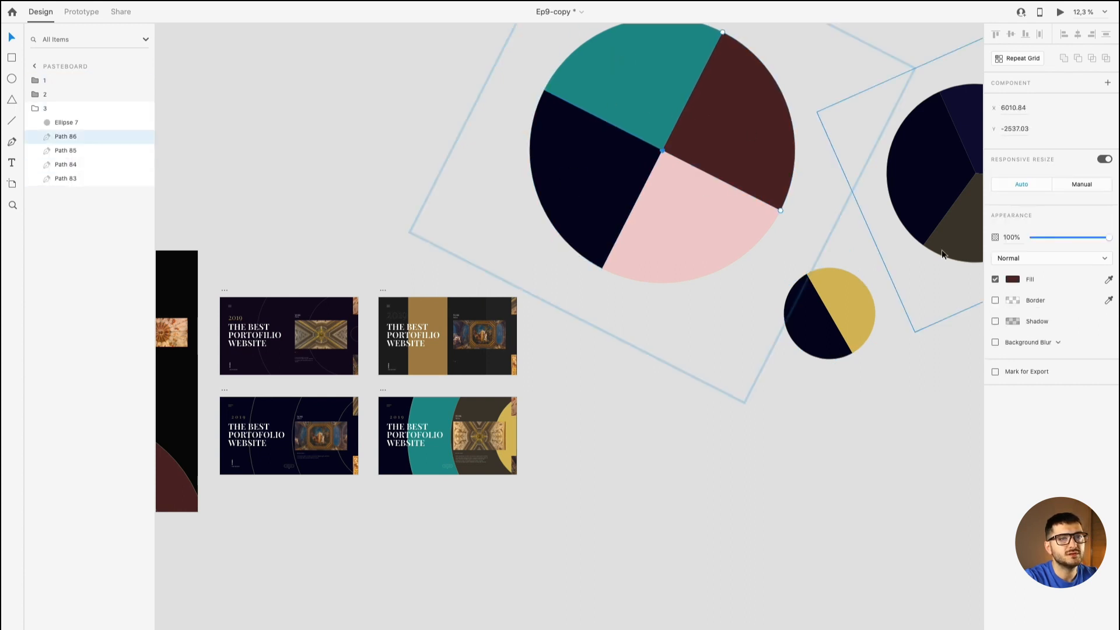
pyautogui.click(1013, 280)
pyautogui.moveTo(962, 271); pyautogui.dragTo(963, 222)
# Step: Change the fill of the largest copied circle's pink segment to #FF5757
pyautogui.click(715, 212)
pyautogui.click(715, 213)
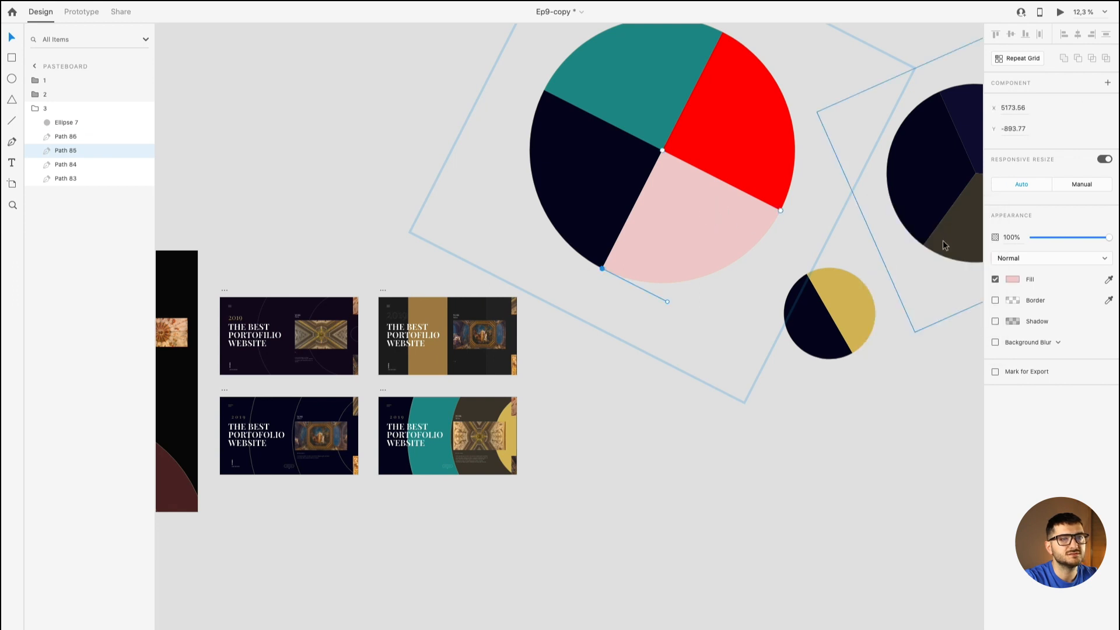
pyautogui.click(1013, 280)
pyautogui.moveTo(951, 266); pyautogui.dragTo(935, 221)
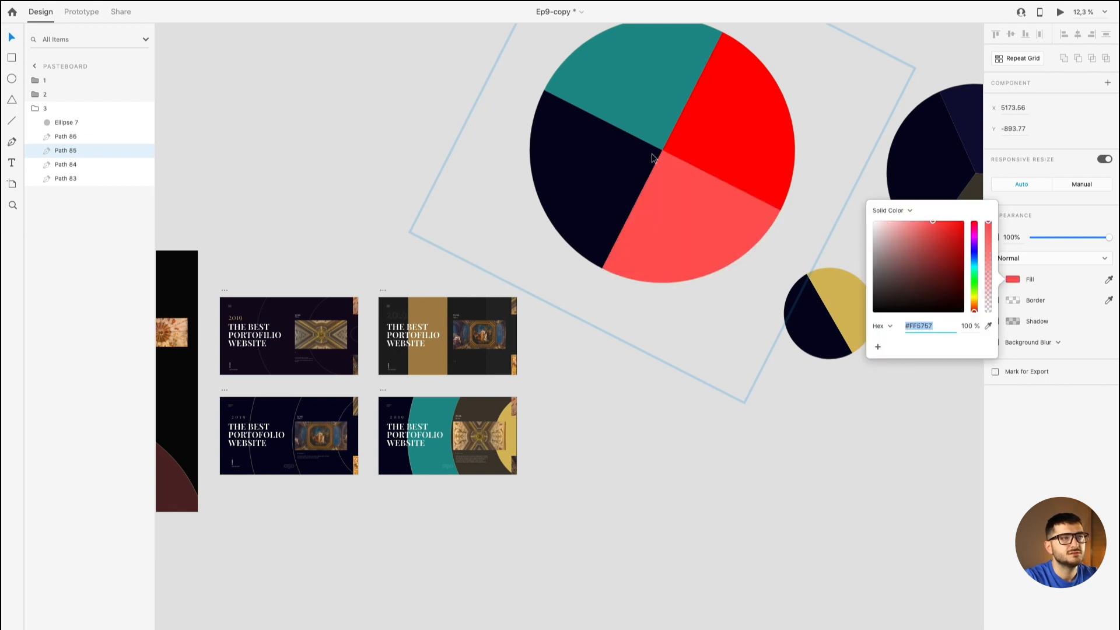
pyautogui.doubleClick(660, 98)
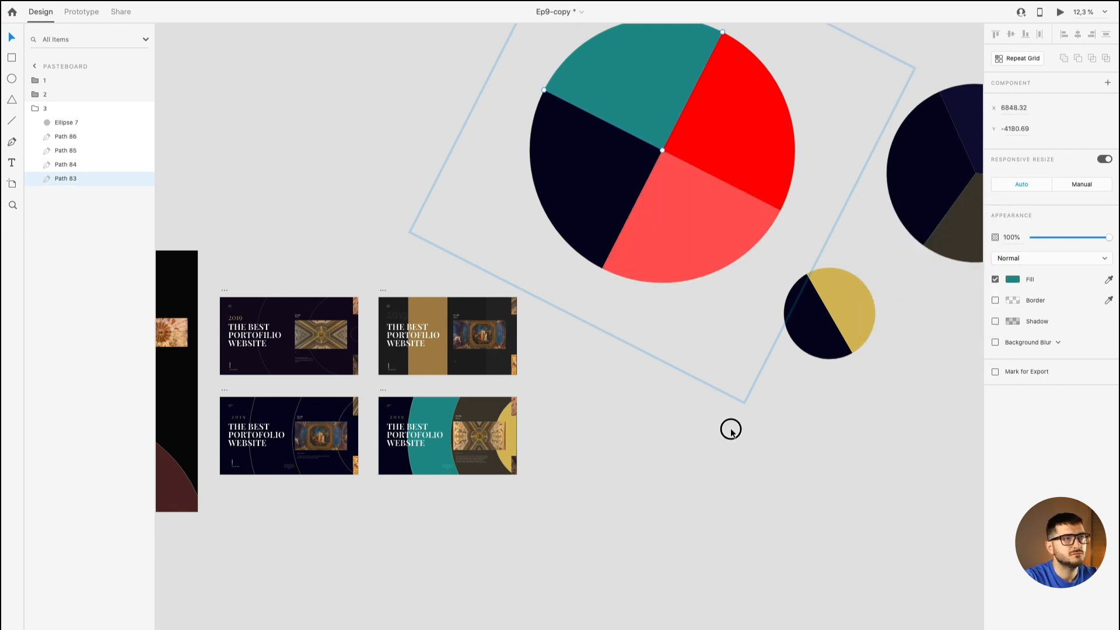
pyautogui.click(652, 418)
# Step: Undo the recolouring of the circle segments and the latest moves of the copied circles
pyautogui.hotkey('ctrl', 'z')
pyautogui.hotkey('ctrl', 'z')
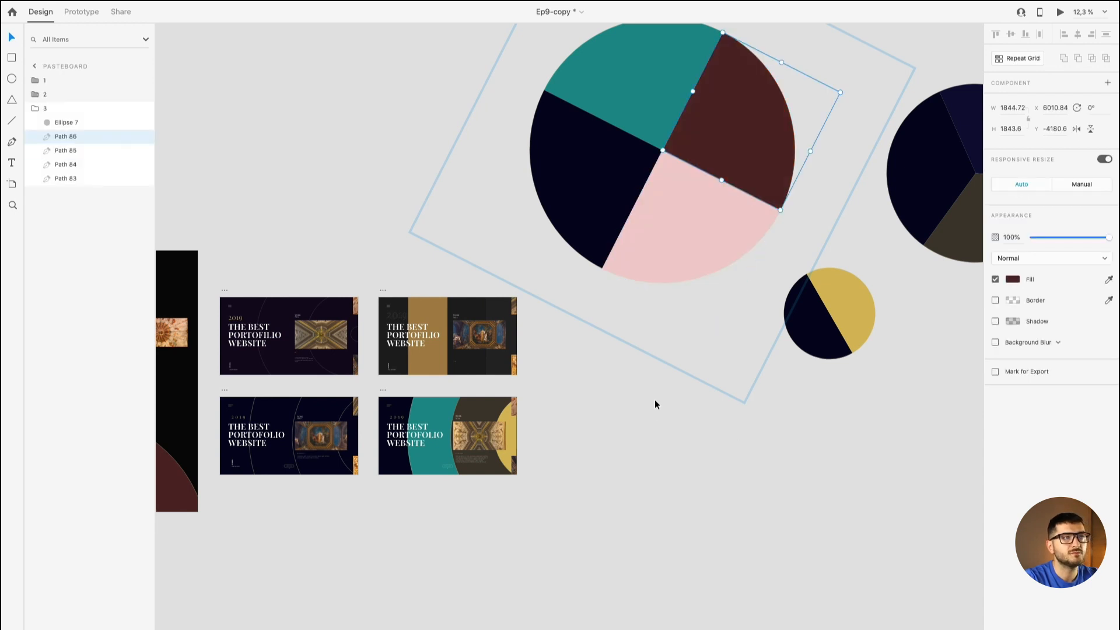
pyautogui.hotkey('ctrl', 'z')
pyautogui.hotkey('ctrl', 'z')
pyautogui.hotkey('ctrl', 'z')
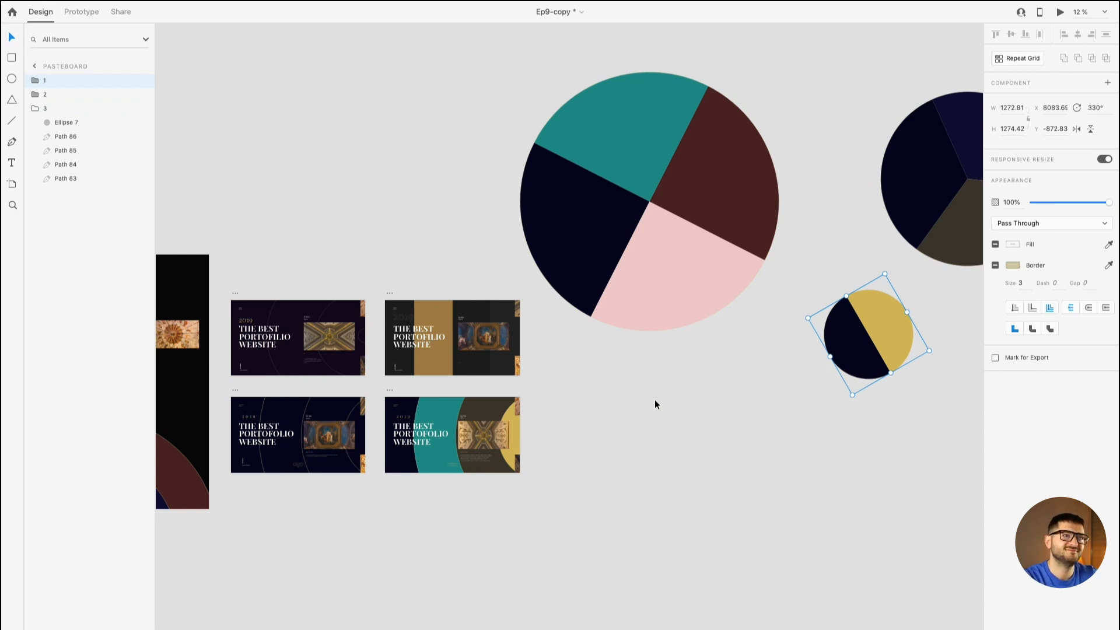
pyautogui.hotkey('ctrl', 'z')
pyautogui.hotkey('ctrl', 'z')
pyautogui.hotkey('ctrl', 'z')
# Step: Delete all the copied circles from the pasteboard
pyautogui.scroll(-3, 646, 404)
pyautogui.moveTo(611, 252); pyautogui.dragTo(859, 445)
pyautogui.press('Delete')
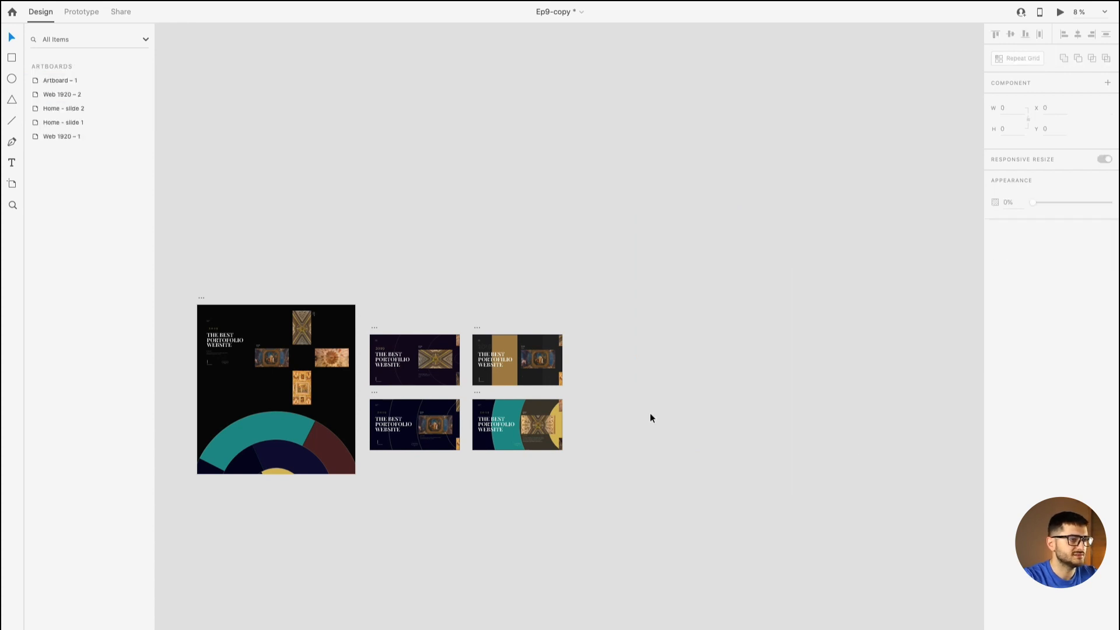
# Step: Copy the background fill's hex code #04051C from the Home - slide 1 artboard
pyautogui.scroll(3, 370, 451)
pyautogui.scroll(2, 445, 387)
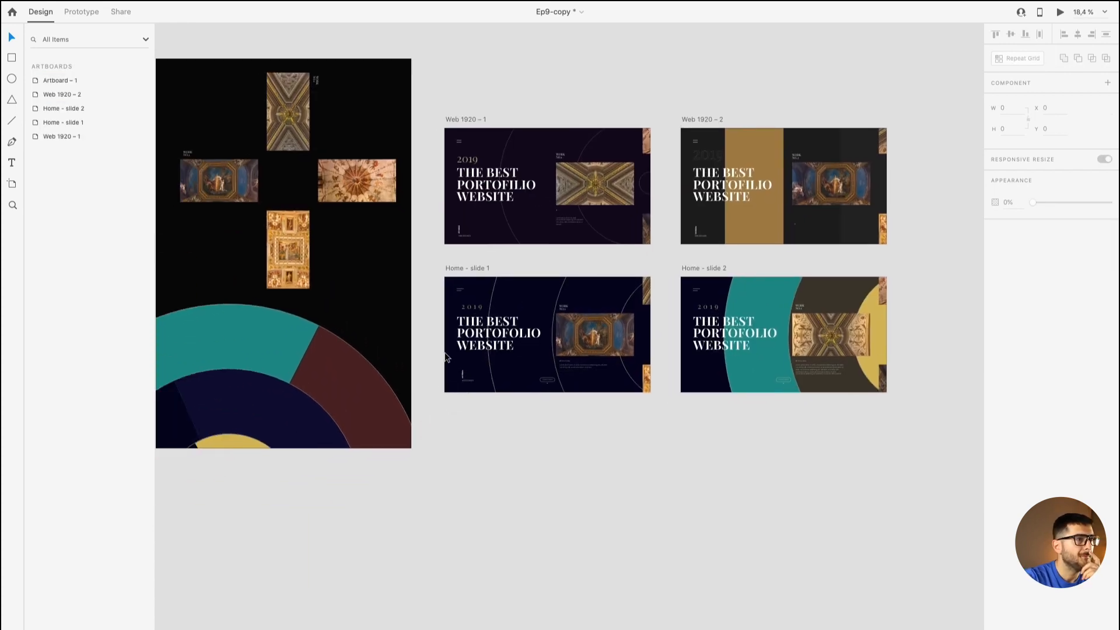
pyautogui.click(458, 273)
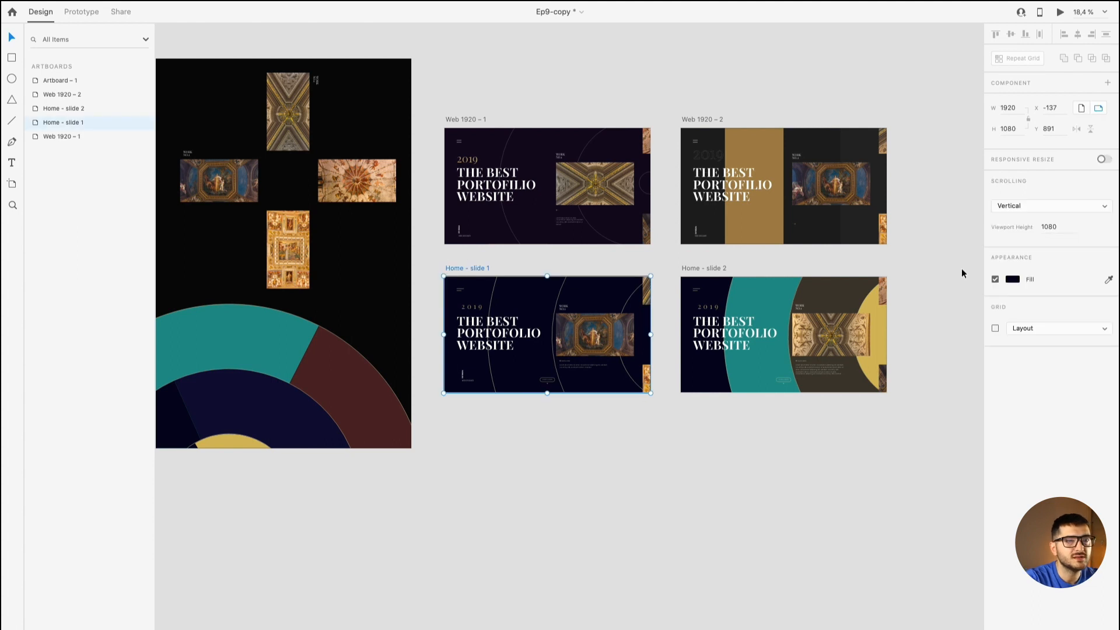
pyautogui.click(1013, 281)
pyautogui.hotkey('ctrl', 'c')
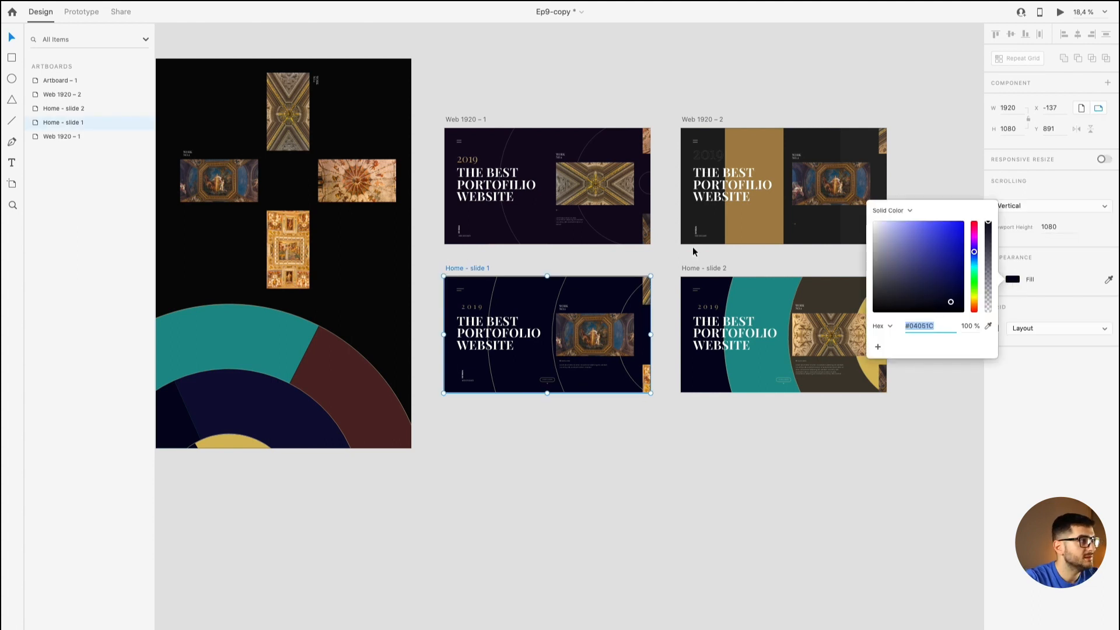
# Step: Set the background fill of Artboard – 1 to the copied colour #04051C
pyautogui.click(11, 57)
pyautogui.hscroll(-3, 186, 58)
pyautogui.click(175, 62)
pyautogui.hscroll(-3, 175, 73)
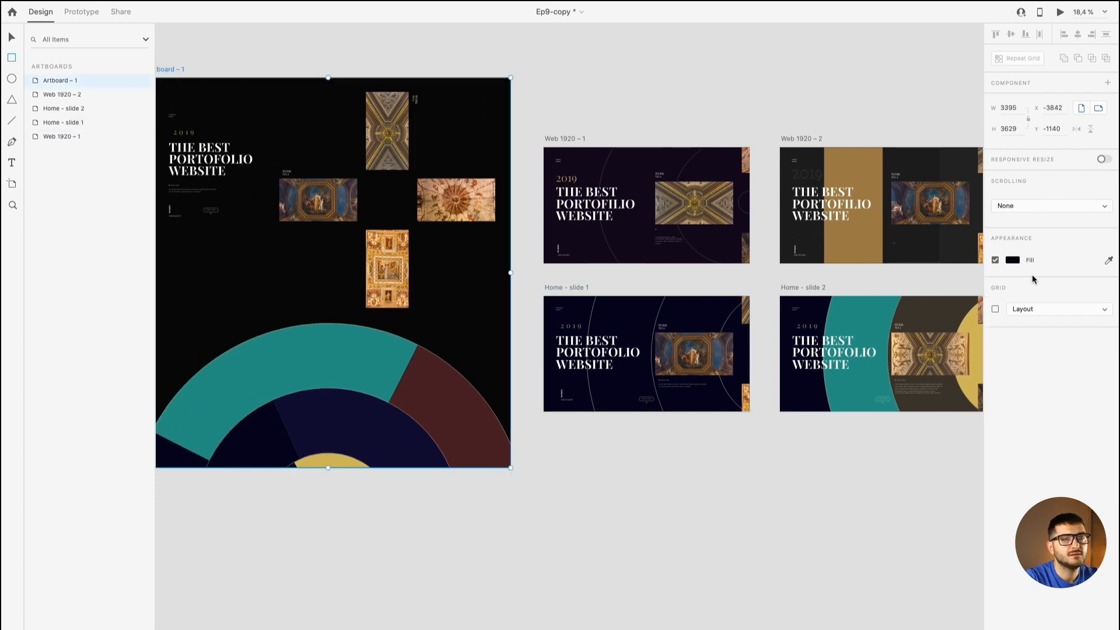
pyautogui.click(1013, 260)
pyautogui.hotkey('ctrl', 'v')
pyautogui.press('Return')
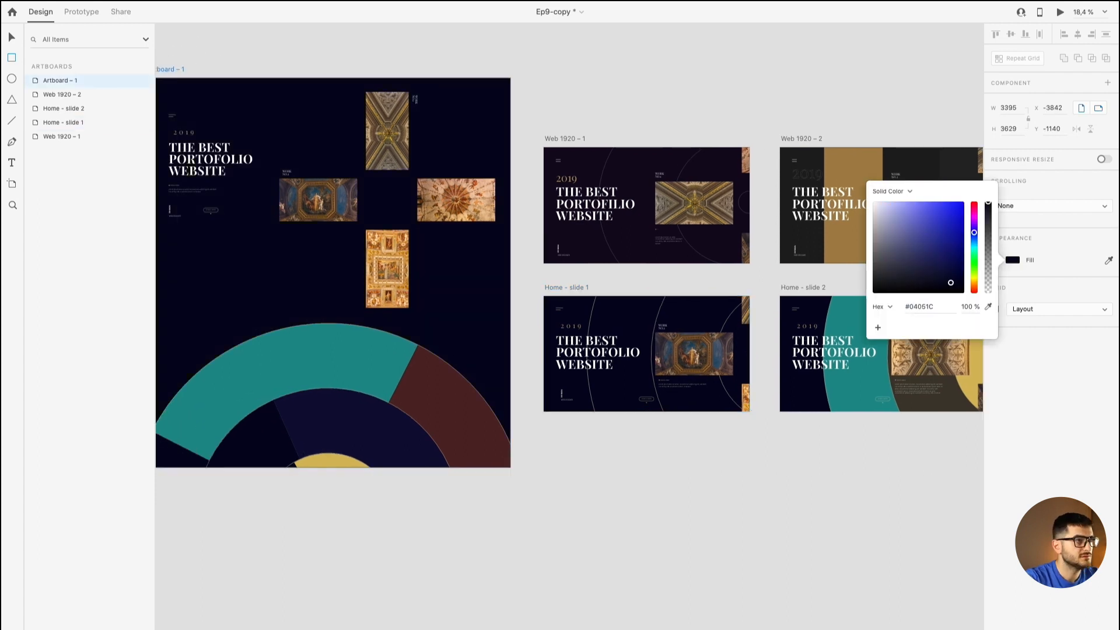
pyautogui.click(610, 103)
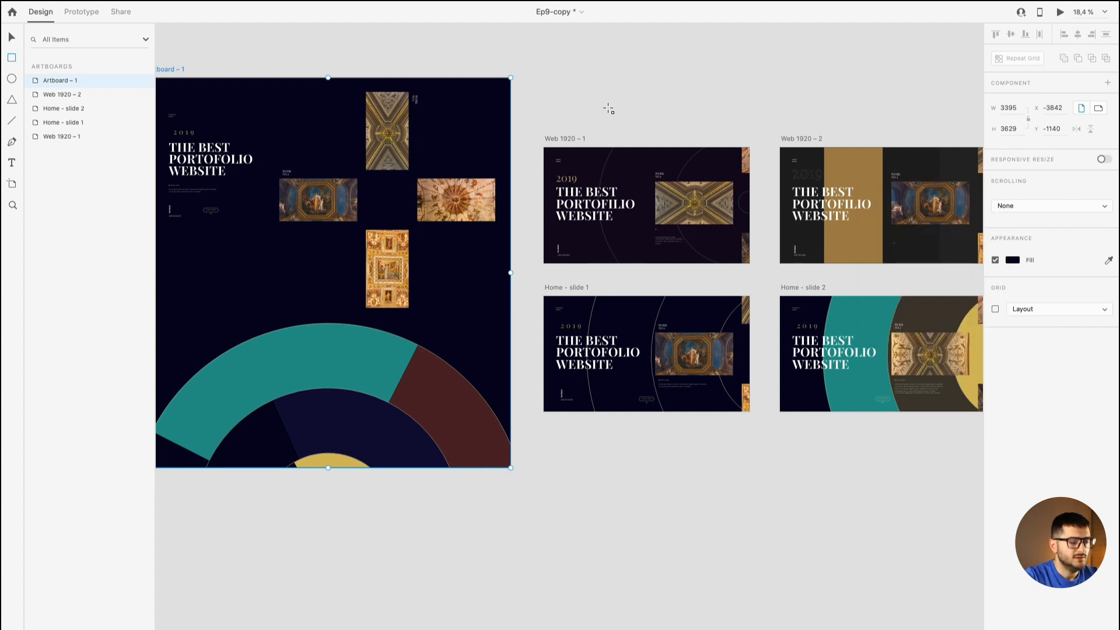
# Step: Delete the contents of the four slide artboards, and remove Web 1920 – 1, Web 1920 – 2, Home - slide 1 and Home - slide 2
pyautogui.moveTo(555, 120); pyautogui.dragTo(815, 442)
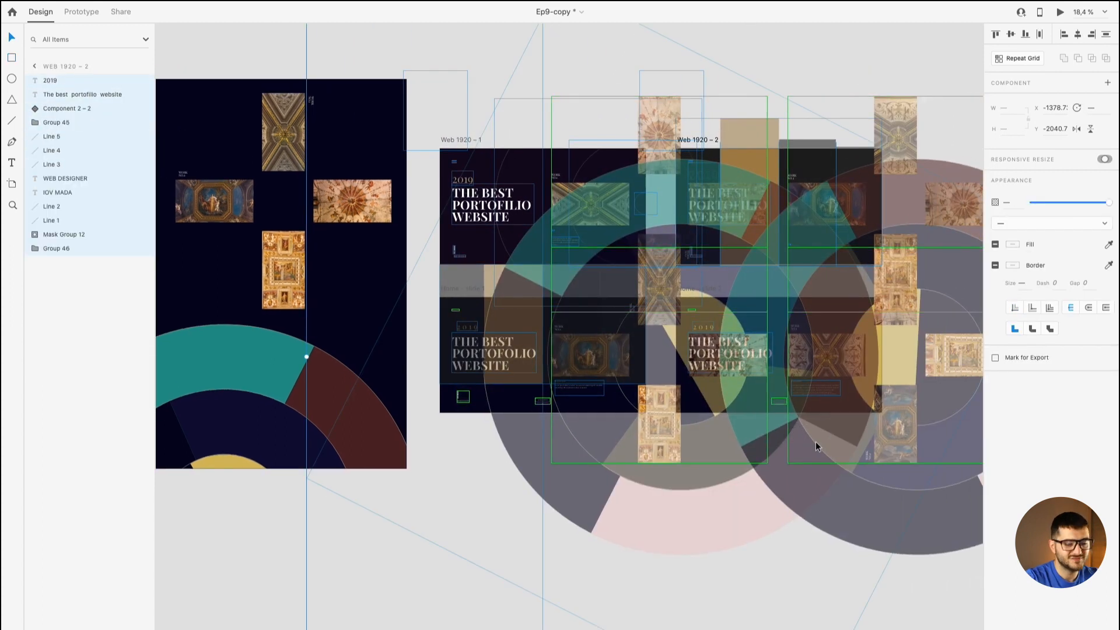
pyautogui.press('Delete')
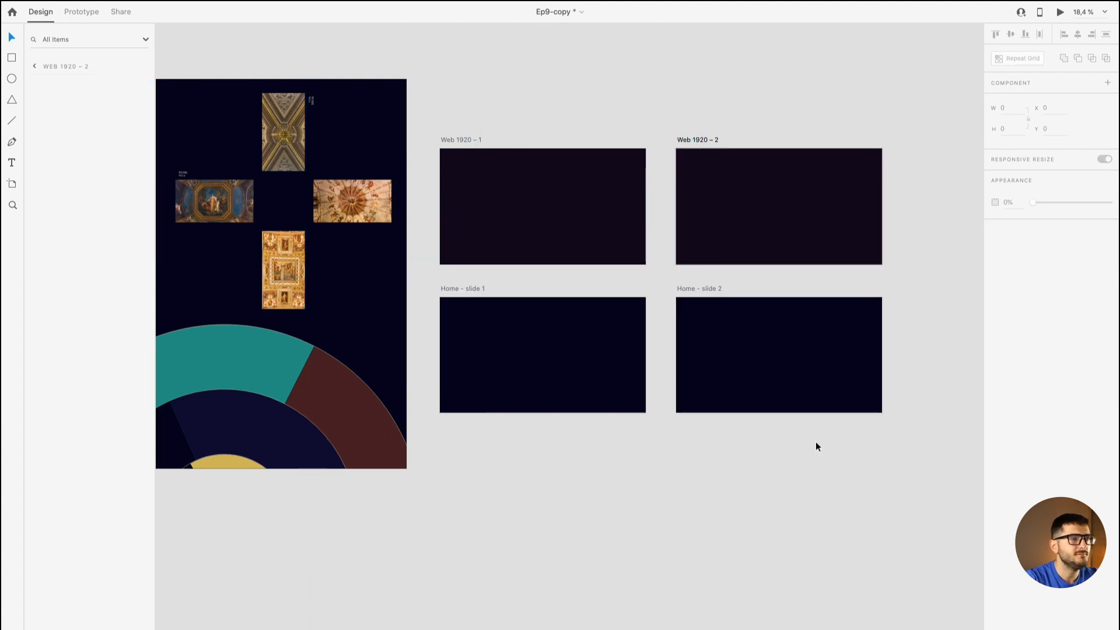
pyautogui.click(688, 141)
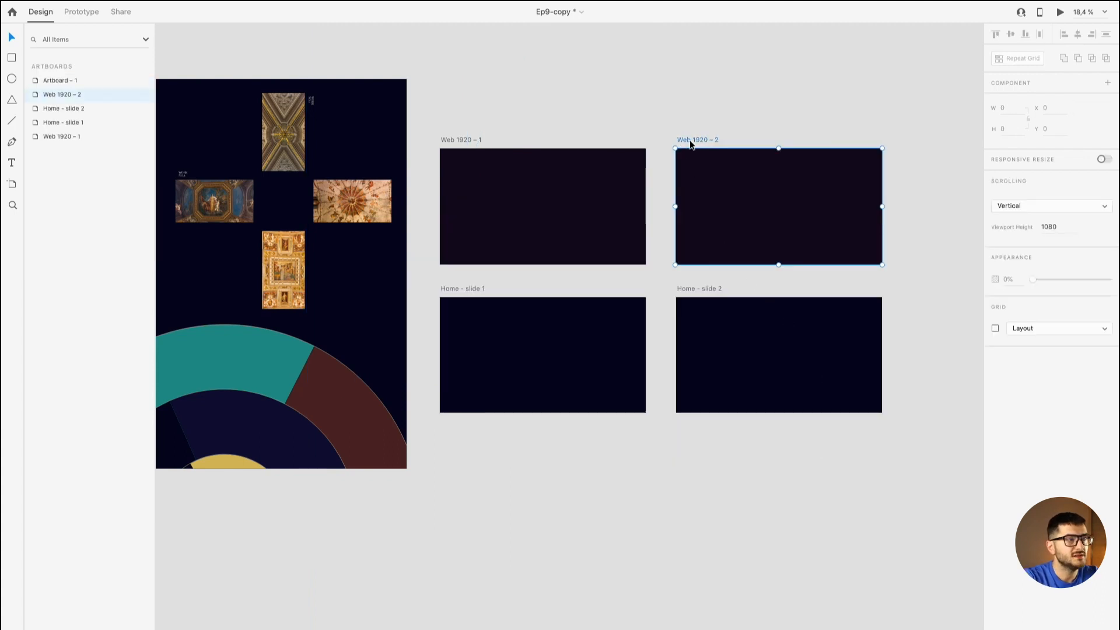
pyautogui.press('Delete')
pyautogui.click(446, 139)
pyautogui.press('Delete')
pyautogui.click(461, 289)
pyautogui.press('Delete')
pyautogui.click(693, 288)
pyautogui.press('Delete')
# Step: Add a Web 1920 artboard beside Artboard – 1 and delete the stray iPhone X/XS/11 Pro artboard
pyautogui.moveTo(612, 277); pyautogui.dragTo(682, 295)
pyautogui.click(12, 183)
pyautogui.click(537, 100)
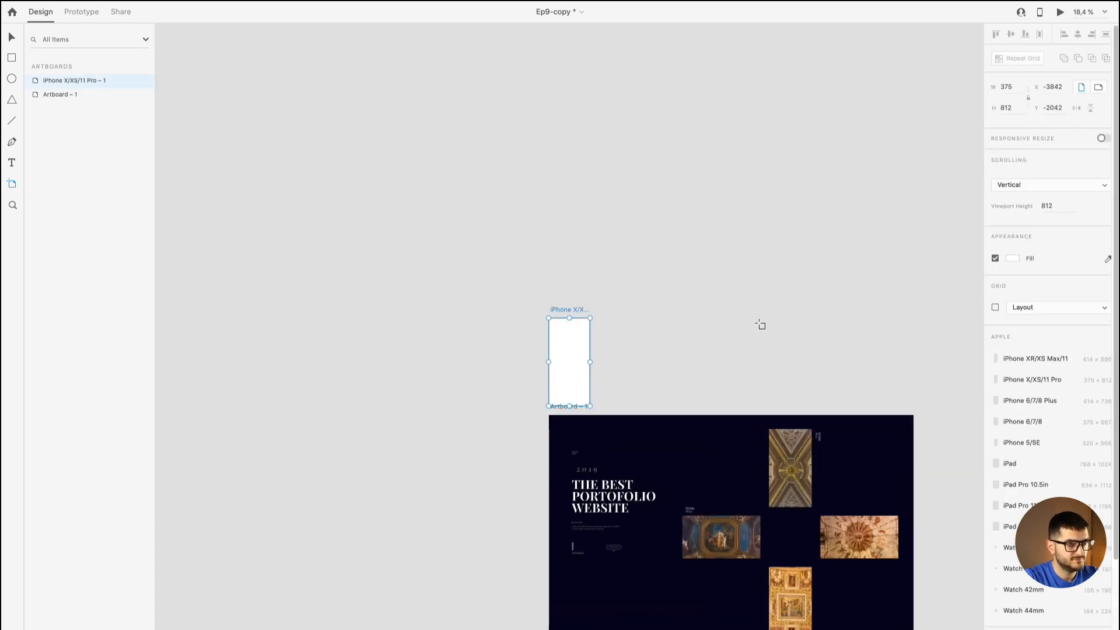
pyautogui.hotkey('ctrl', 'z')
pyautogui.click(632, 255)
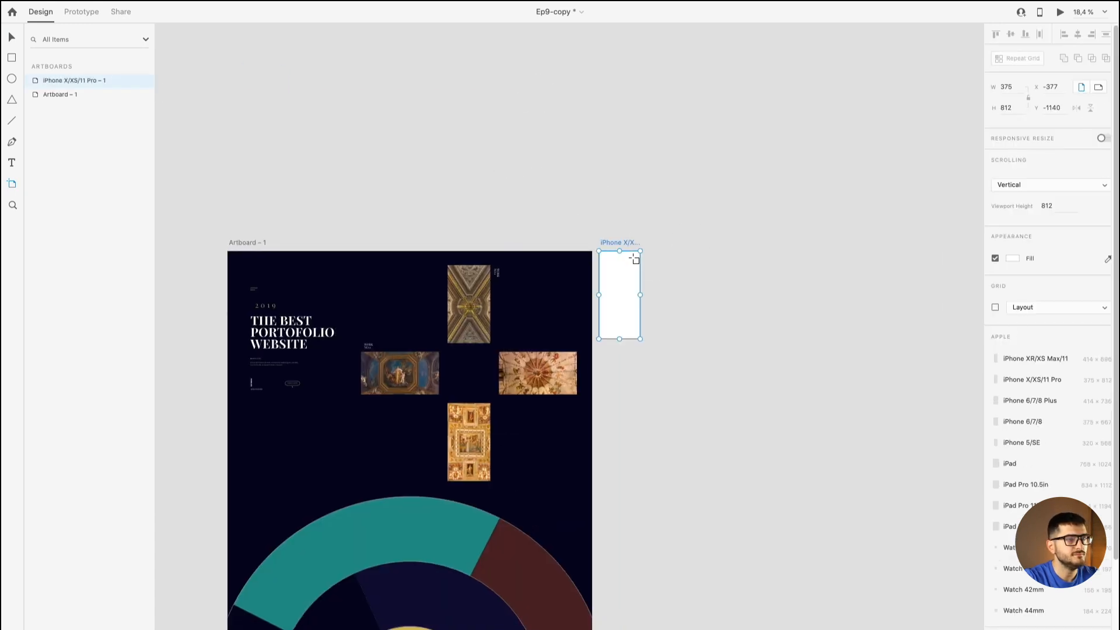
pyautogui.scroll(-5, 1007, 436)
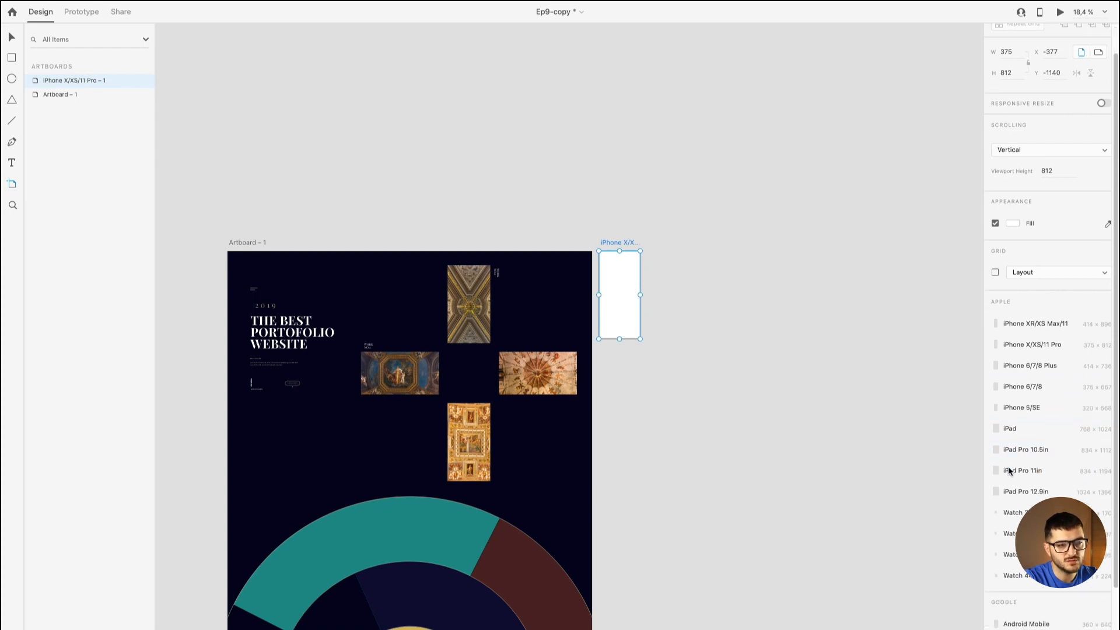
pyautogui.scroll(-1, 1008, 482)
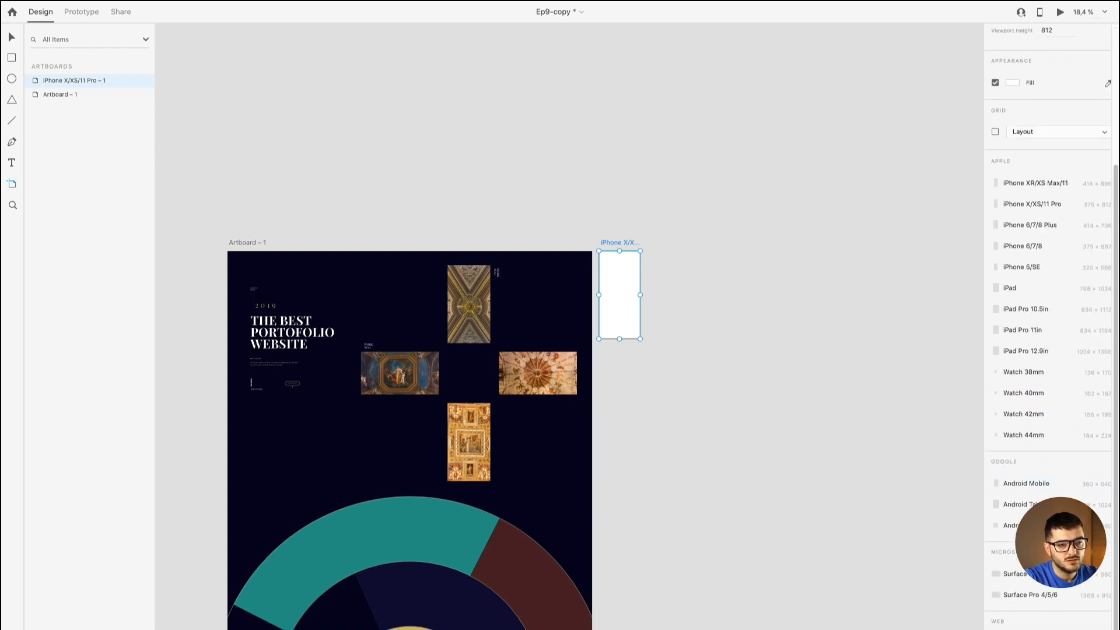
pyautogui.click(1013, 629)
pyautogui.click(610, 243)
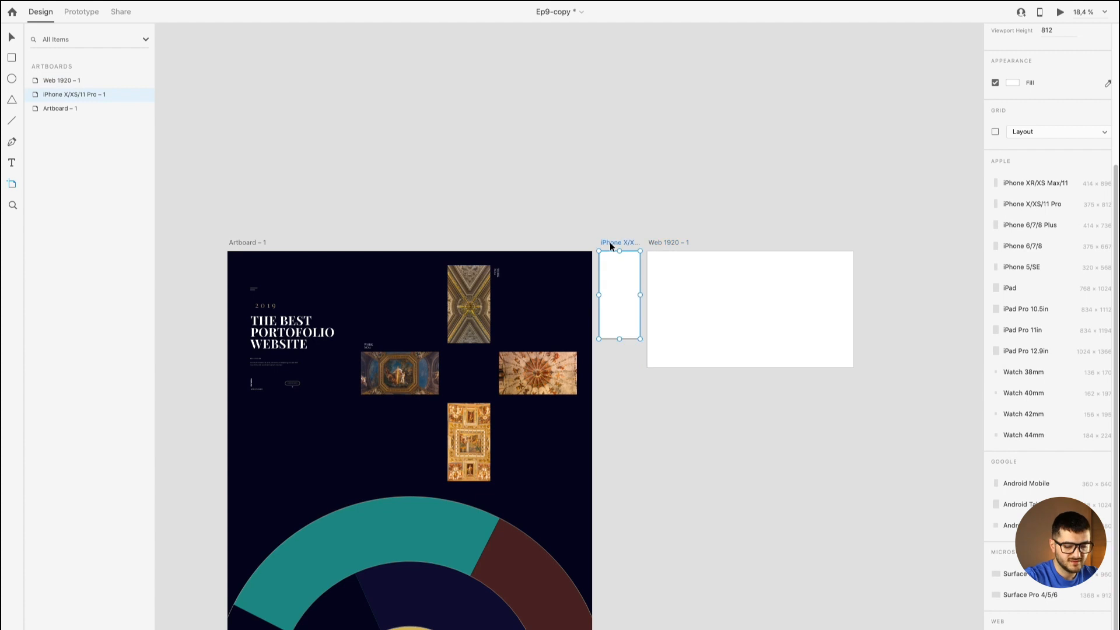
pyautogui.press('Delete')
# Step: Move Artboard – 1 to X -3850, Y -1898 and the Web 1920 – 1 artboard to X -151, Y -960
pyautogui.moveTo(645, 310); pyautogui.dragTo(612, 225)
pyautogui.moveTo(207, 141); pyautogui.dragTo(205, 61)
pyautogui.scroll(4, 661, 131)
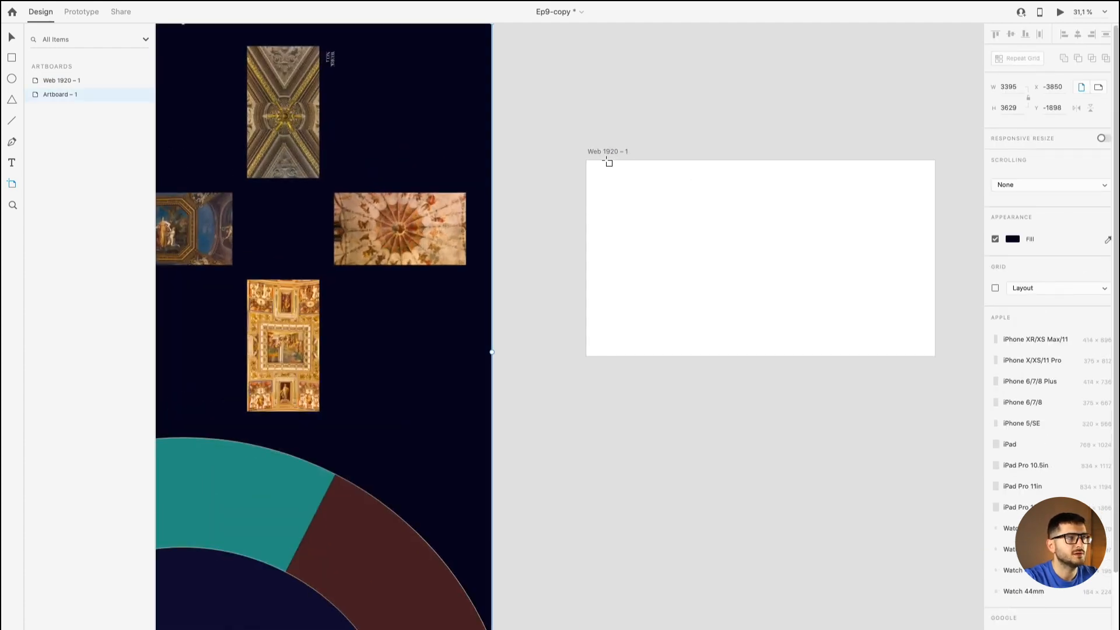
pyautogui.moveTo(610, 152); pyautogui.dragTo(570, 185)
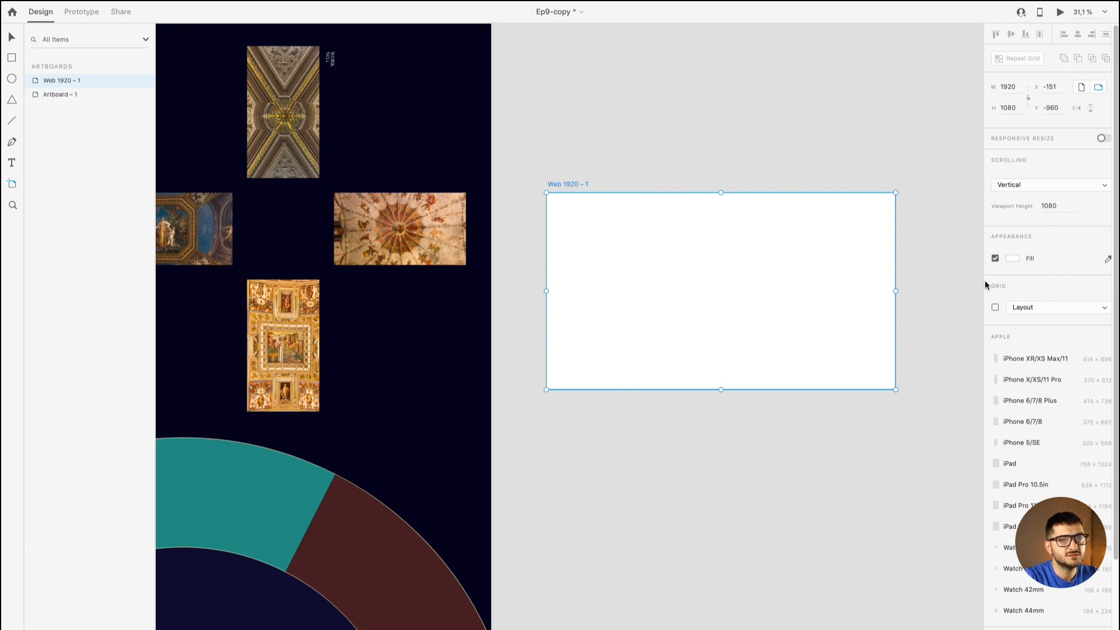
# Step: Set the background fill of the Web 1920 – 1 artboard to the copied colour #04051C
pyautogui.click(1012, 258)
pyautogui.hotkey('ctrl', 'v')
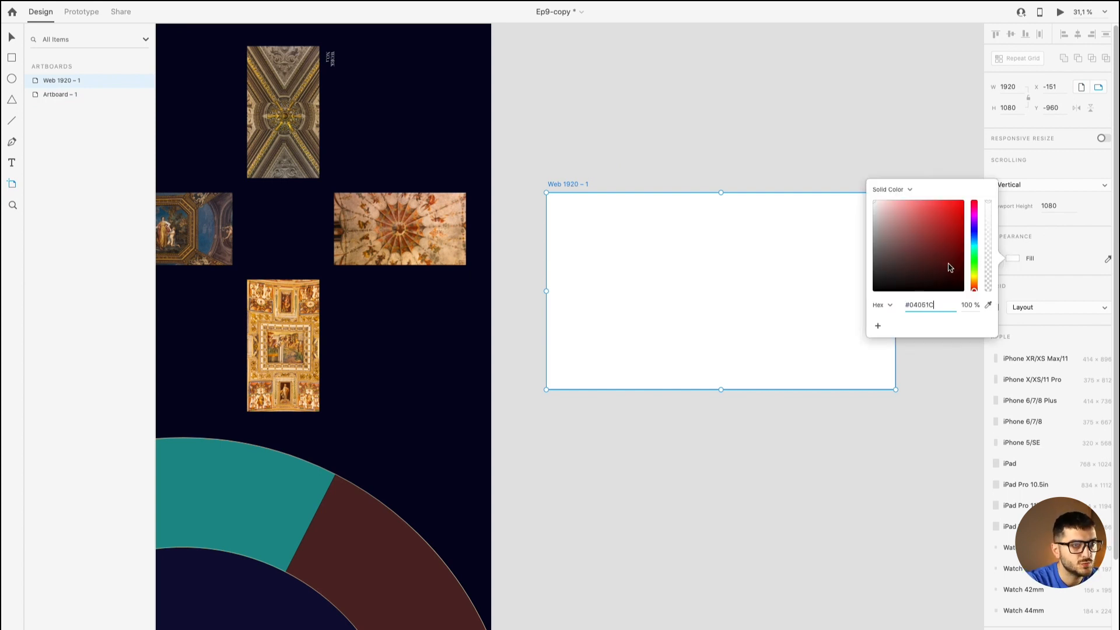
pyautogui.press('Return')
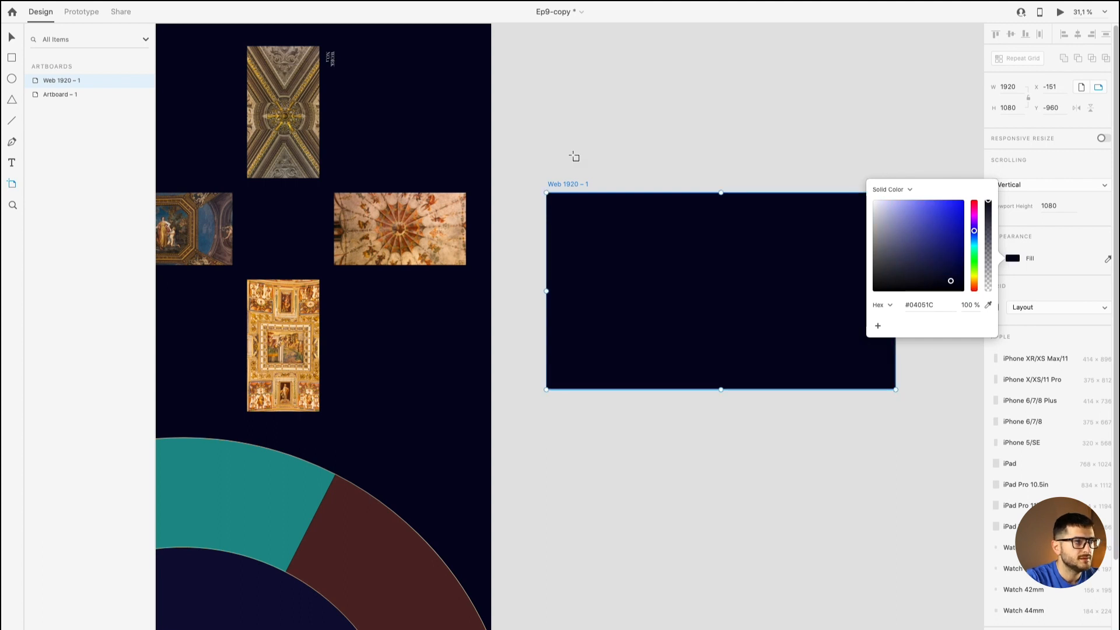
pyautogui.press('v')
pyautogui.click(565, 146)
# Step: Check the background fill's hex code on Artboard – 1
pyautogui.moveTo(563, 143); pyautogui.dragTo(731, 237)
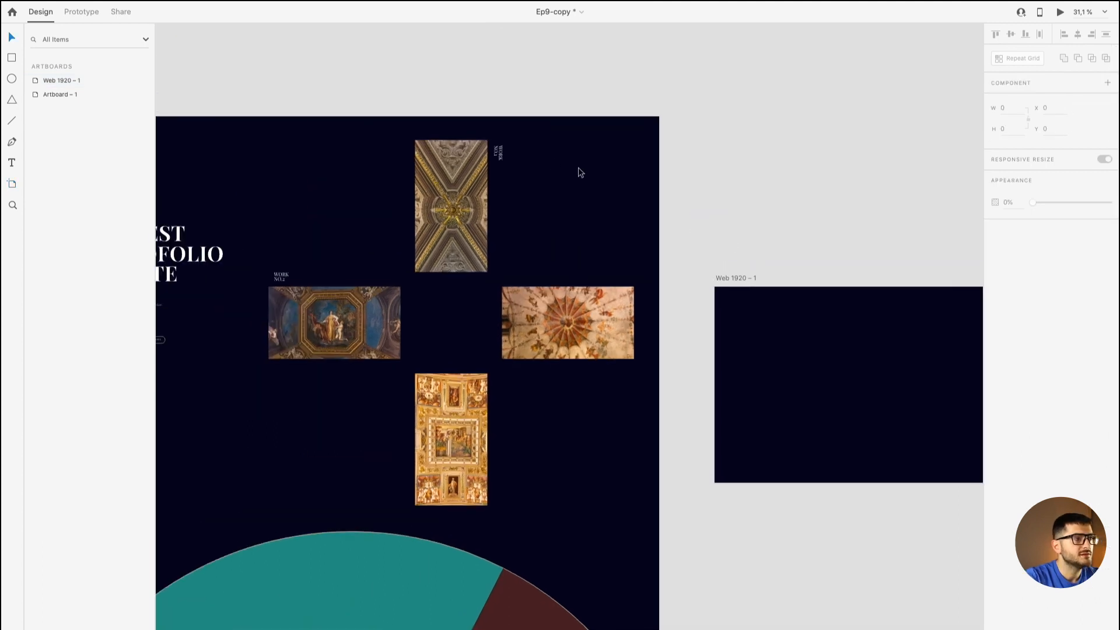
pyautogui.click(282, 145)
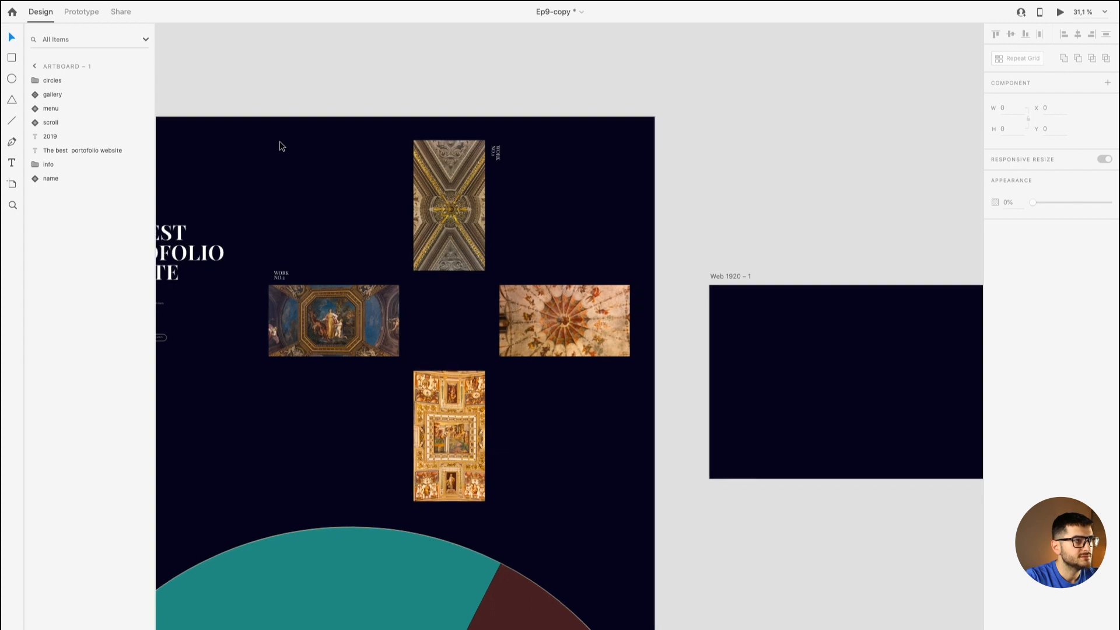
pyautogui.scroll(-2, 281, 145)
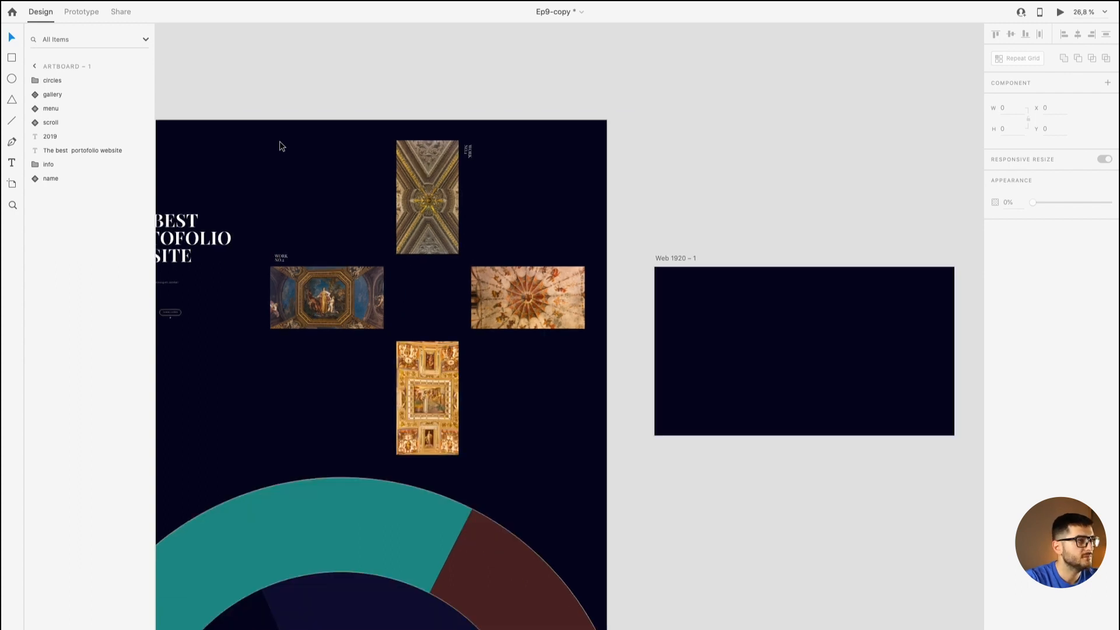
pyautogui.moveTo(255, 123); pyautogui.dragTo(410, 116)
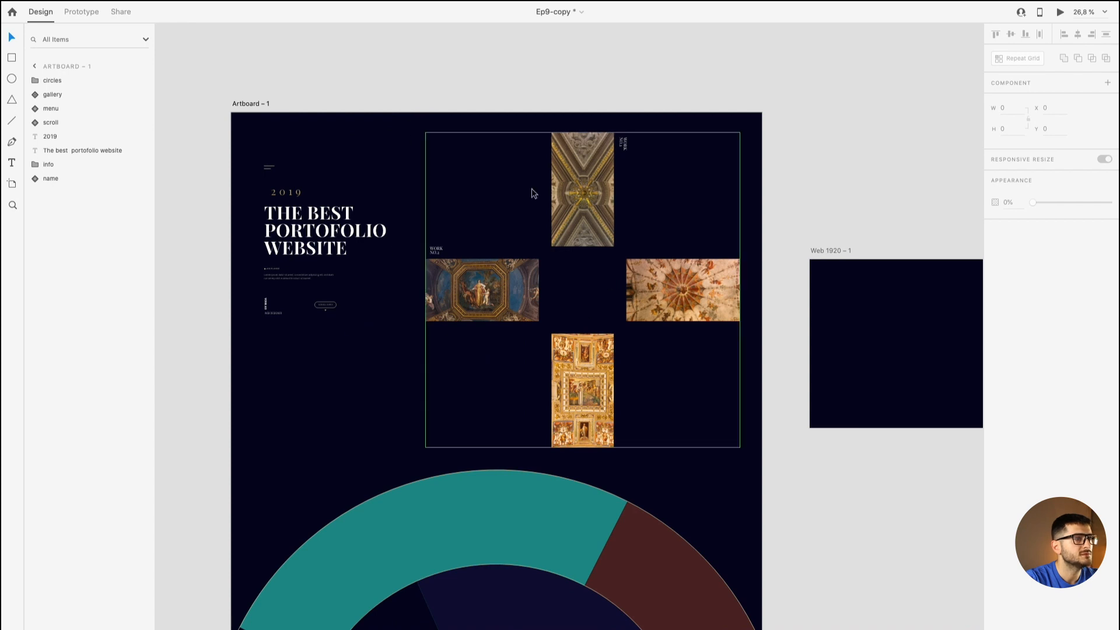
pyautogui.click(252, 103)
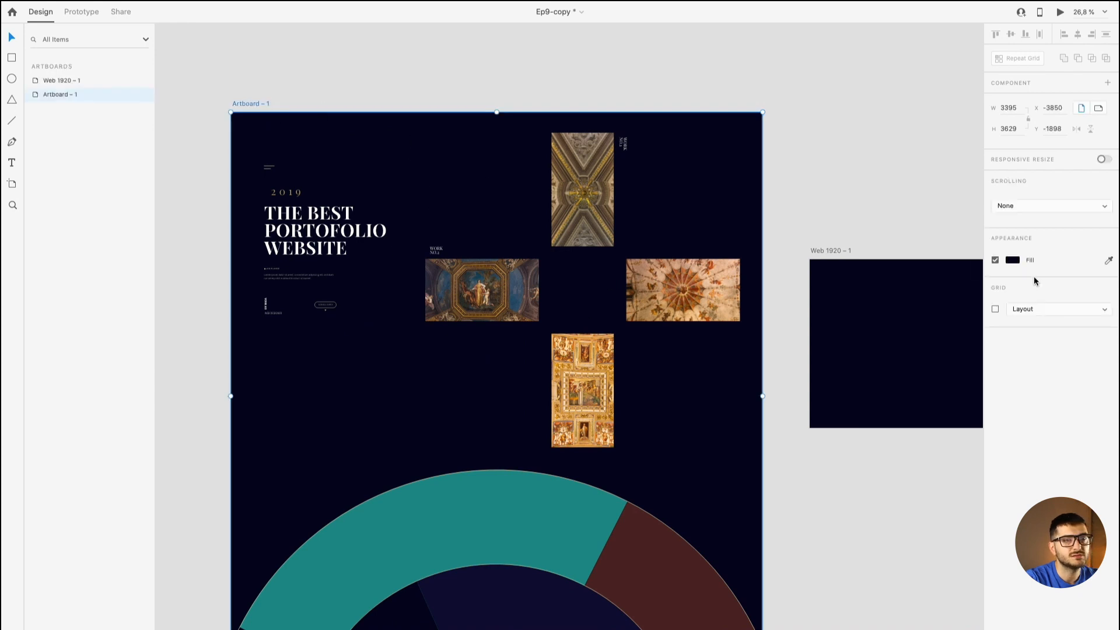
pyautogui.click(1013, 261)
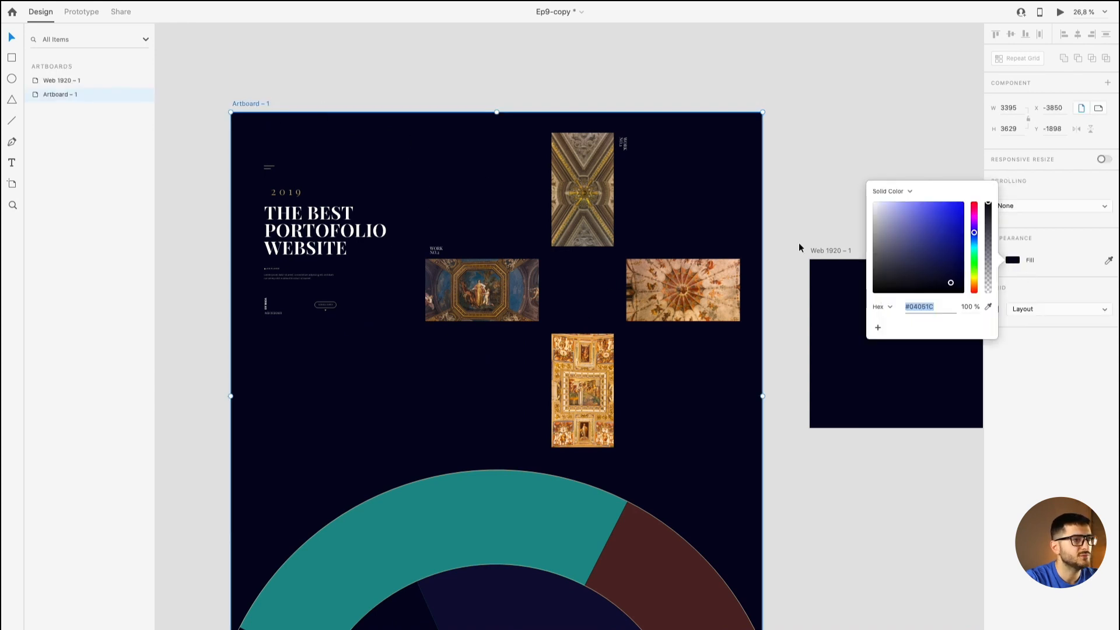
pyautogui.click(800, 215)
# Step: Copy the title text "The best portofolio website" from Artboard – 1 onto Web 1920 – 1 at X 159.5, Y 302.5
pyautogui.moveTo(799, 215); pyautogui.dragTo(480, 173)
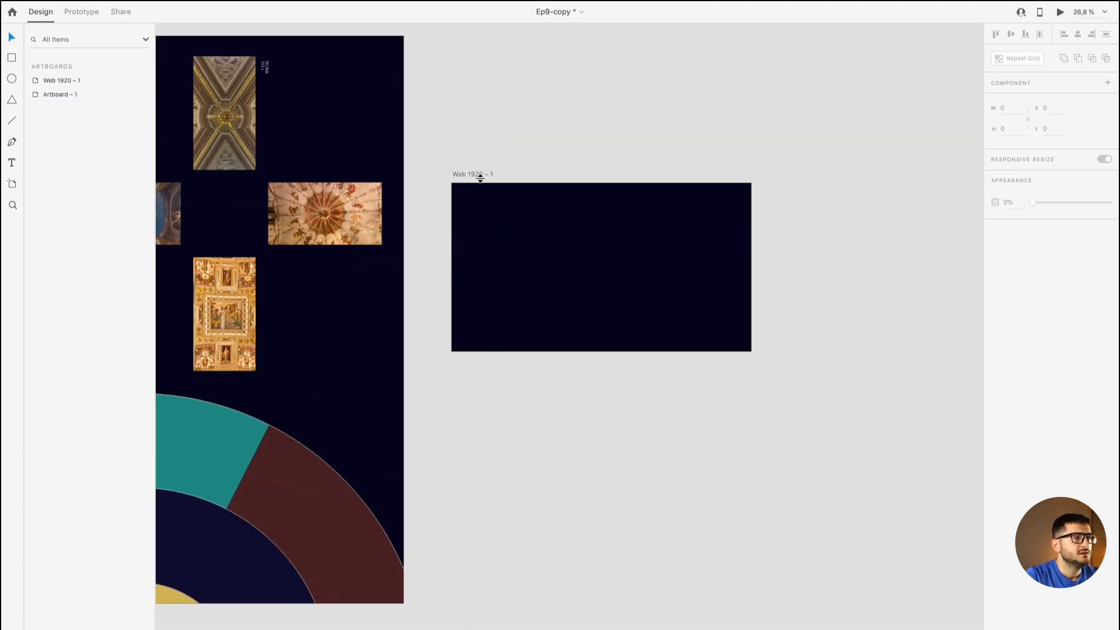
pyautogui.scroll(2, 510, 225)
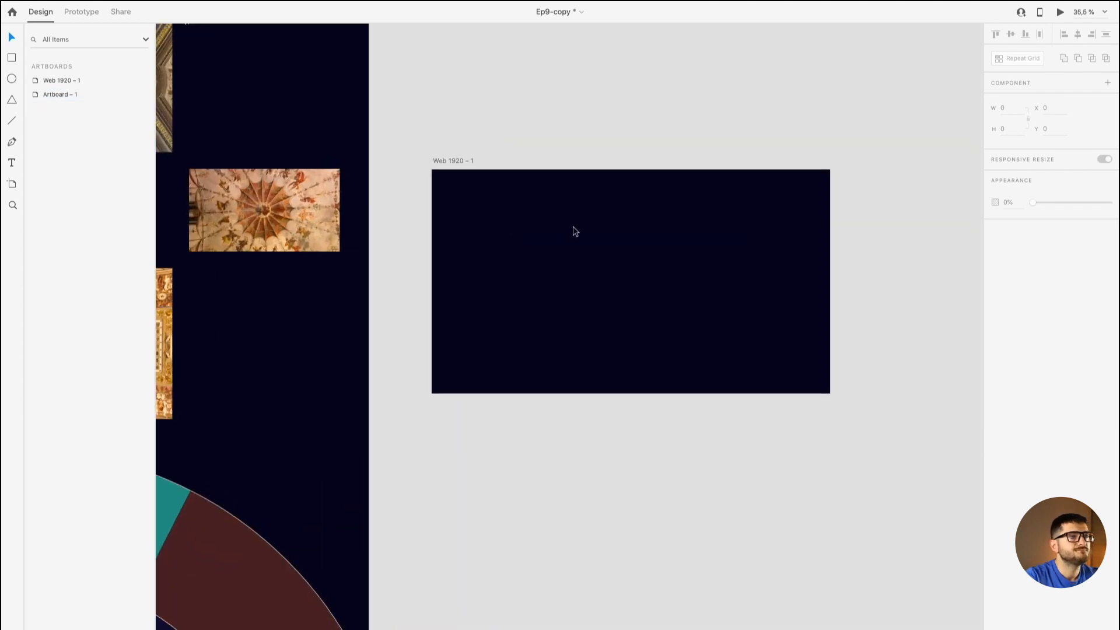
pyautogui.scroll(2, 569, 219)
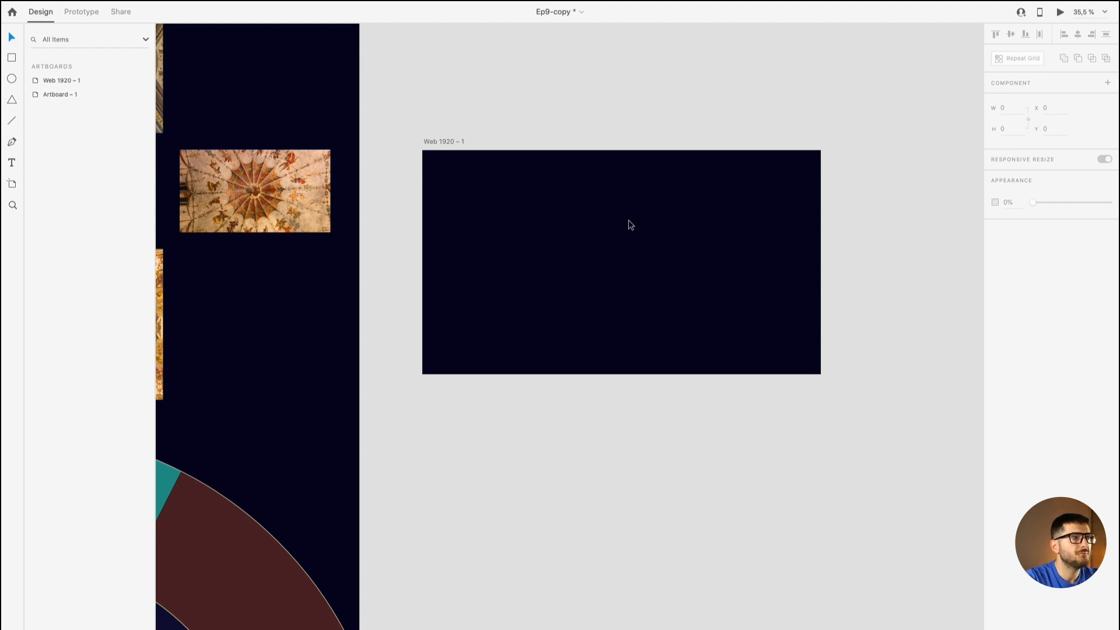
pyautogui.moveTo(458, 216); pyautogui.dragTo(737, 218)
pyautogui.keyDown('ctrl'); pyautogui.scroll(-3, 492, 199); pyautogui.keyUp('ctrl')
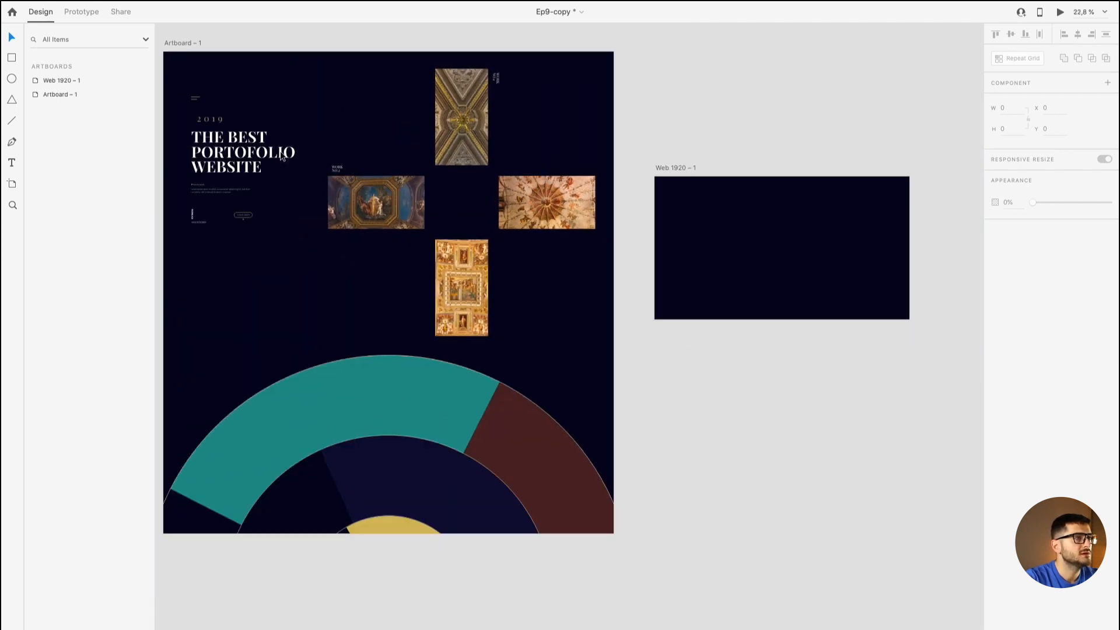
pyautogui.click(239, 153)
pyautogui.moveTo(239, 153); pyautogui.dragTo(699, 262)
pyautogui.scroll(3, 721, 232)
pyautogui.moveTo(705, 230); pyautogui.dragTo(527, 162)
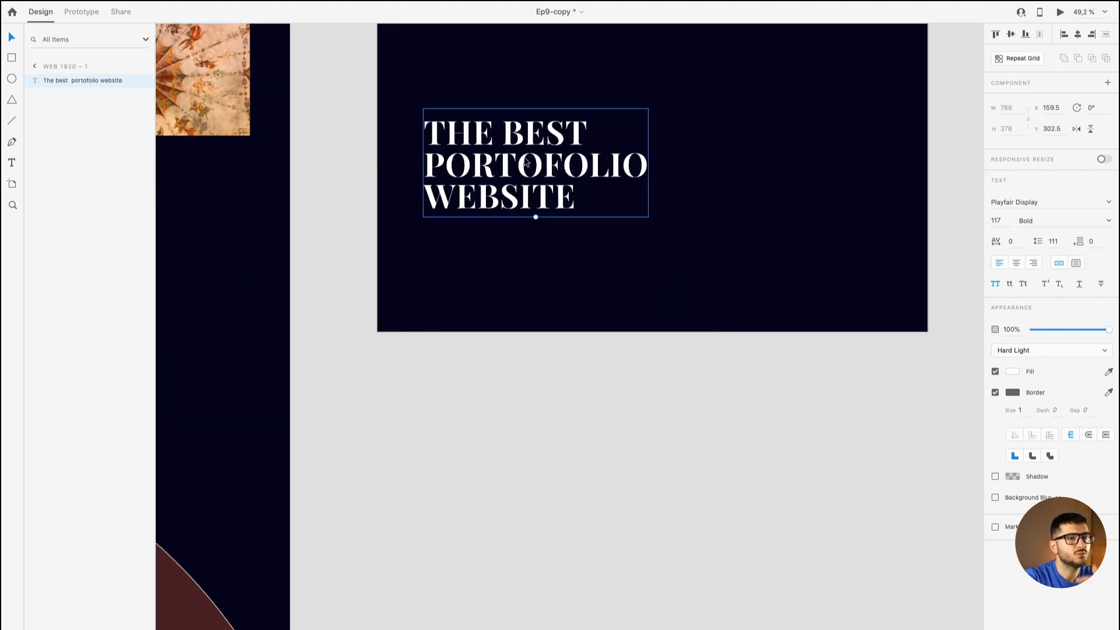
# Step: Examine the font family and letterforms of the title on Web 1920 – 1
pyautogui.click(1061, 203)
pyautogui.click(1061, 205)
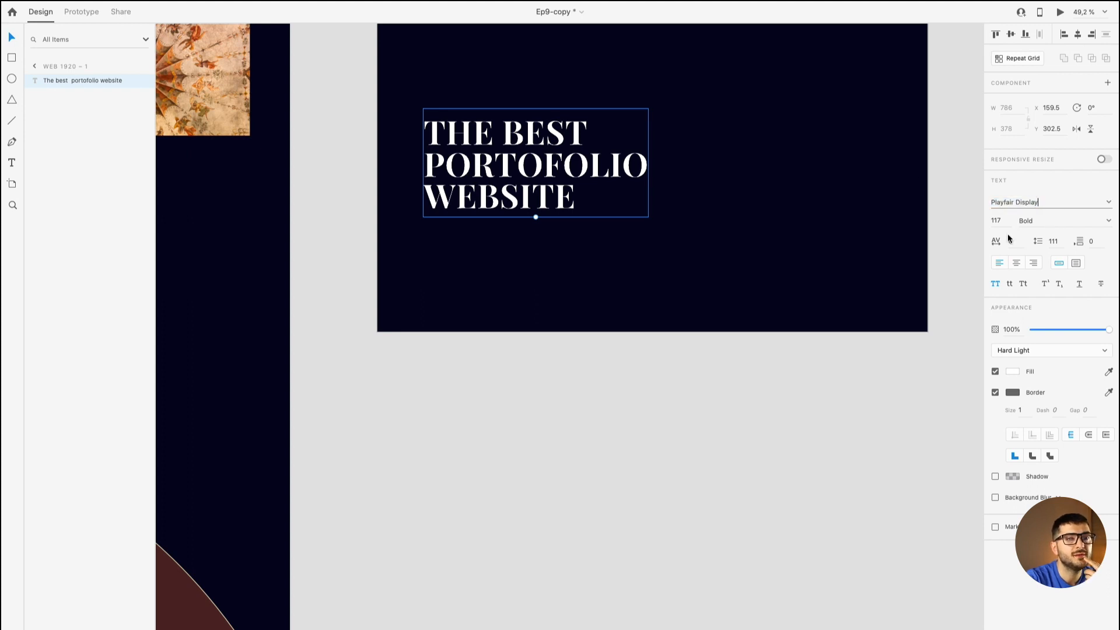
pyautogui.click(753, 425)
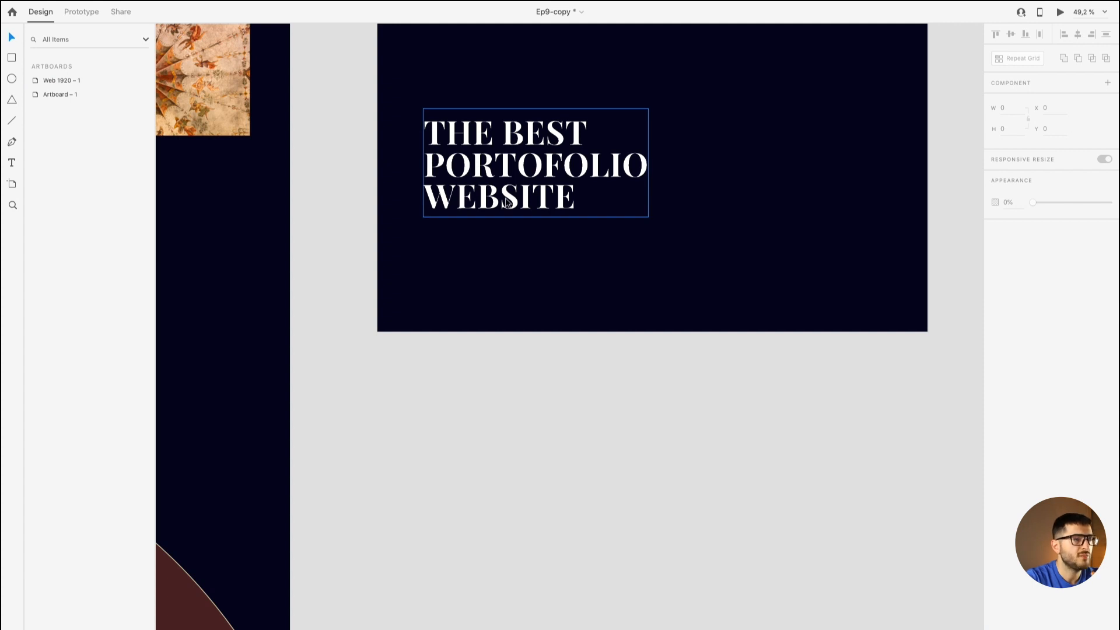
pyautogui.scroll(5, 494, 120)
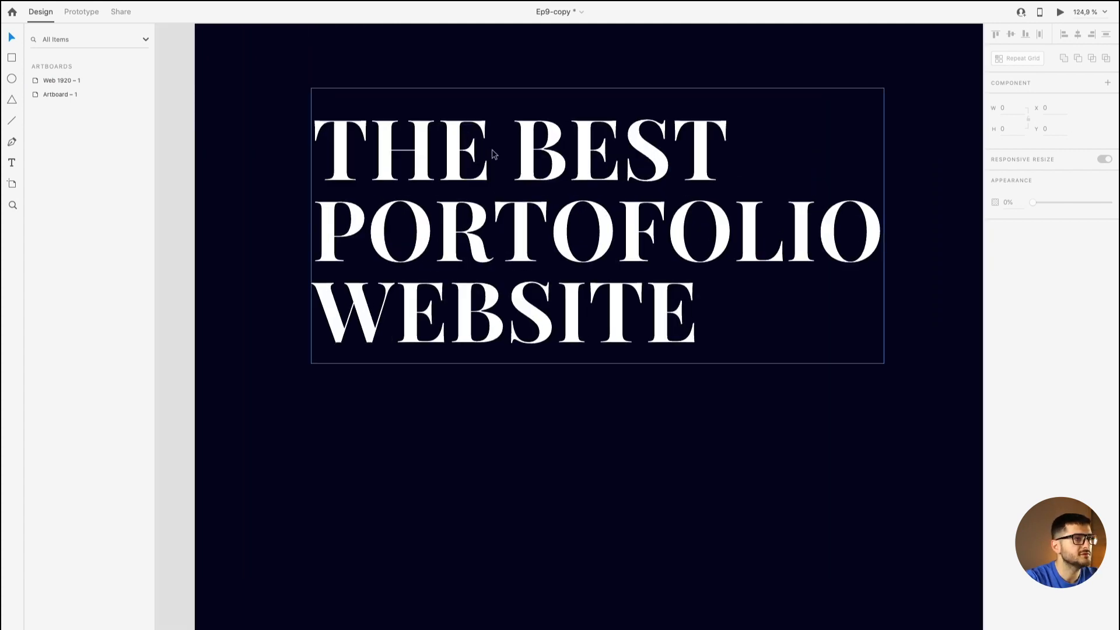
pyautogui.scroll(-3, 493, 154)
# Step: Try the title without forced capitals and in title case, and restore it to uppercase
pyautogui.click(490, 182)
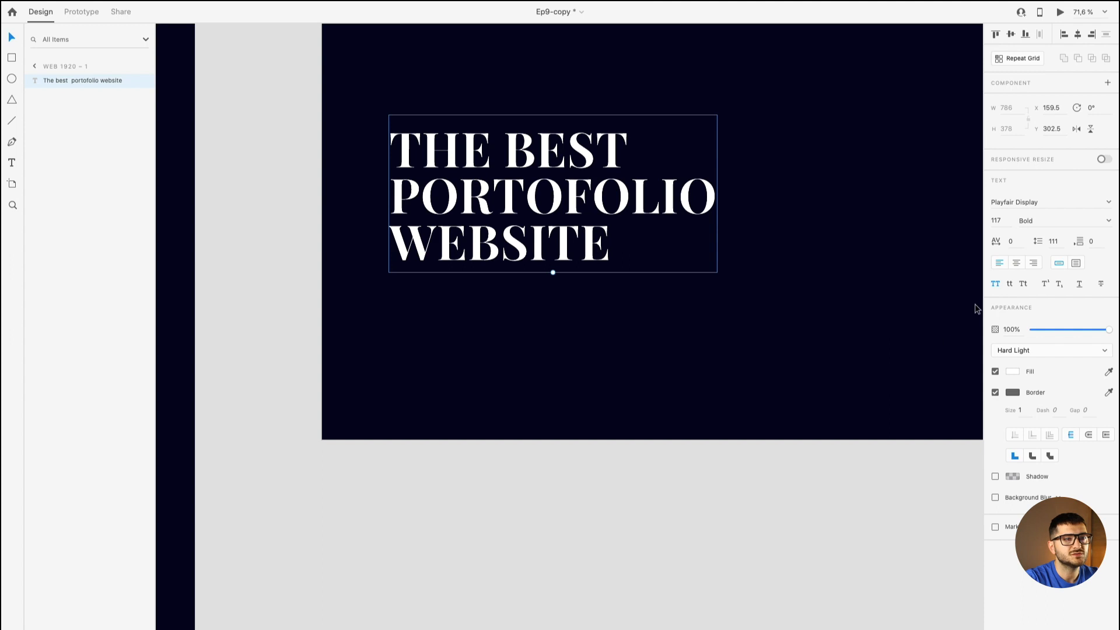
pyautogui.click(995, 283)
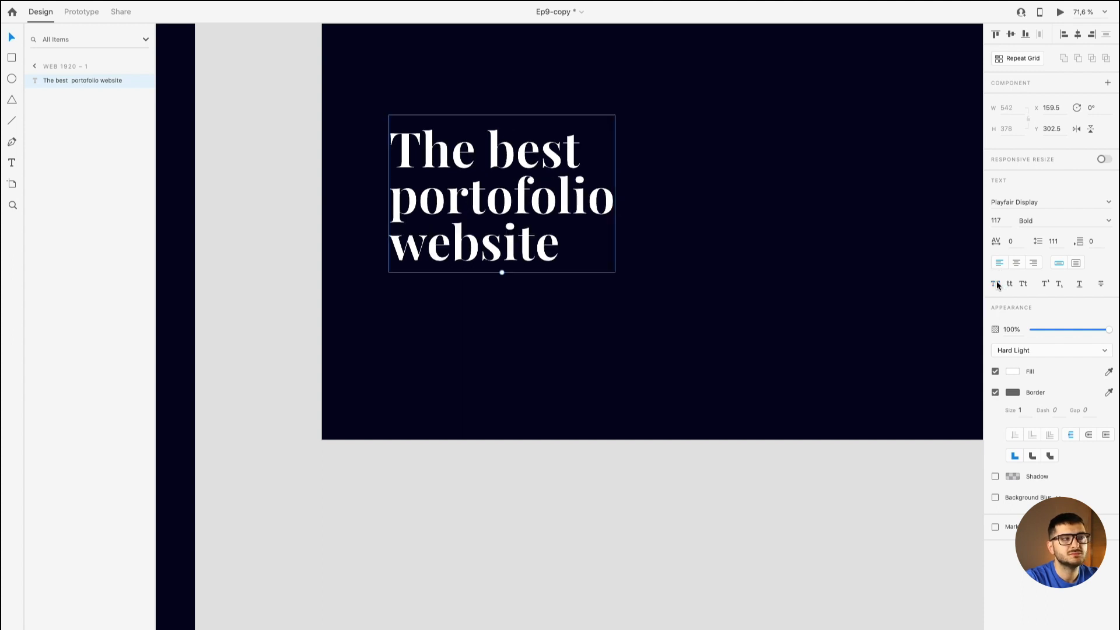
pyautogui.click(996, 283)
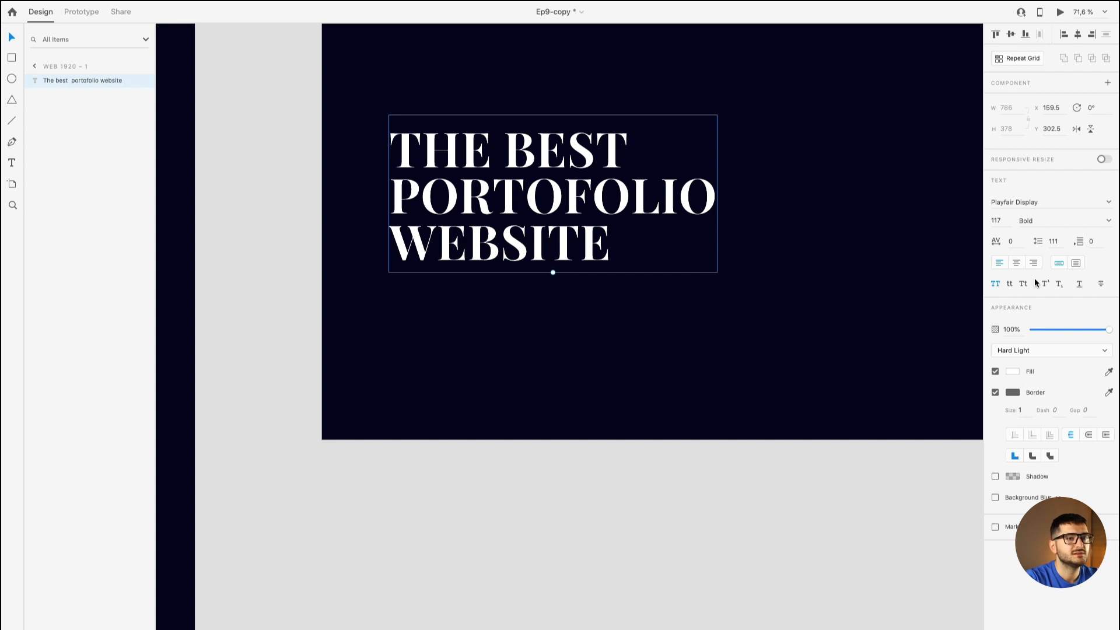
pyautogui.click(1020, 283)
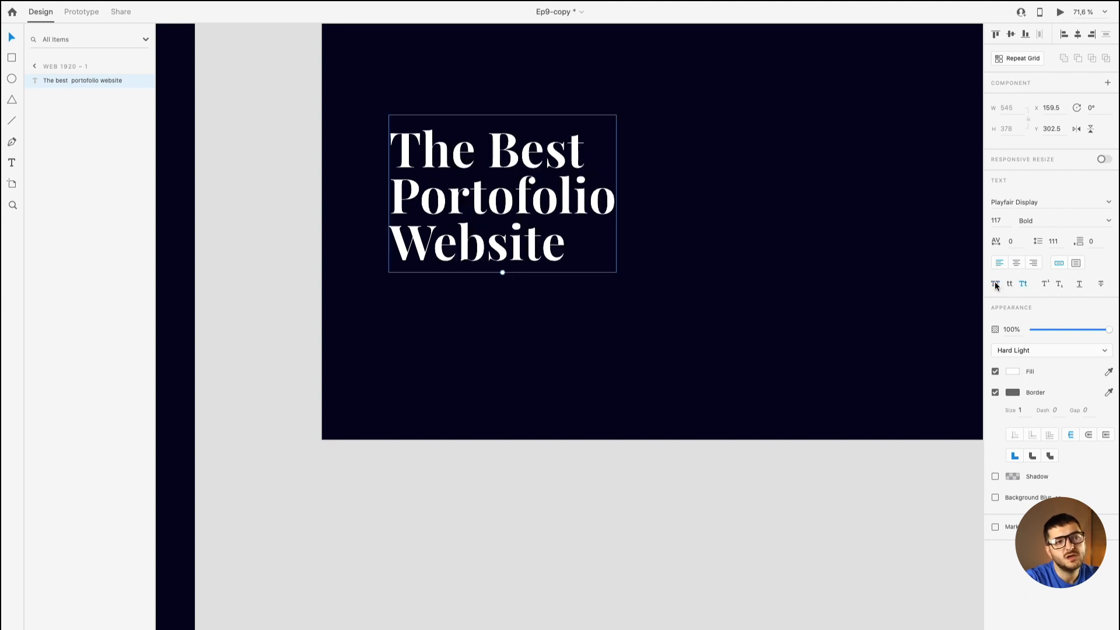
pyautogui.click(994, 283)
pyautogui.scroll(-5, 692, 287)
pyautogui.click(509, 236)
# Step: Move the title on Web 1920 – 1 down to Y 337.5
pyautogui.scroll(2, 623, 257)
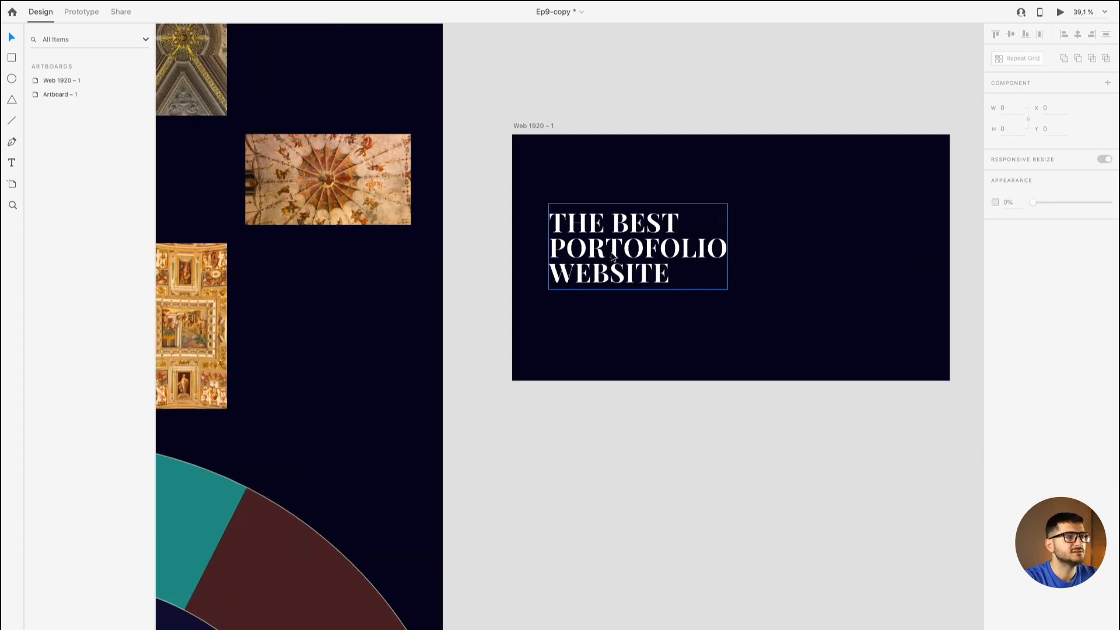
pyautogui.click(611, 260)
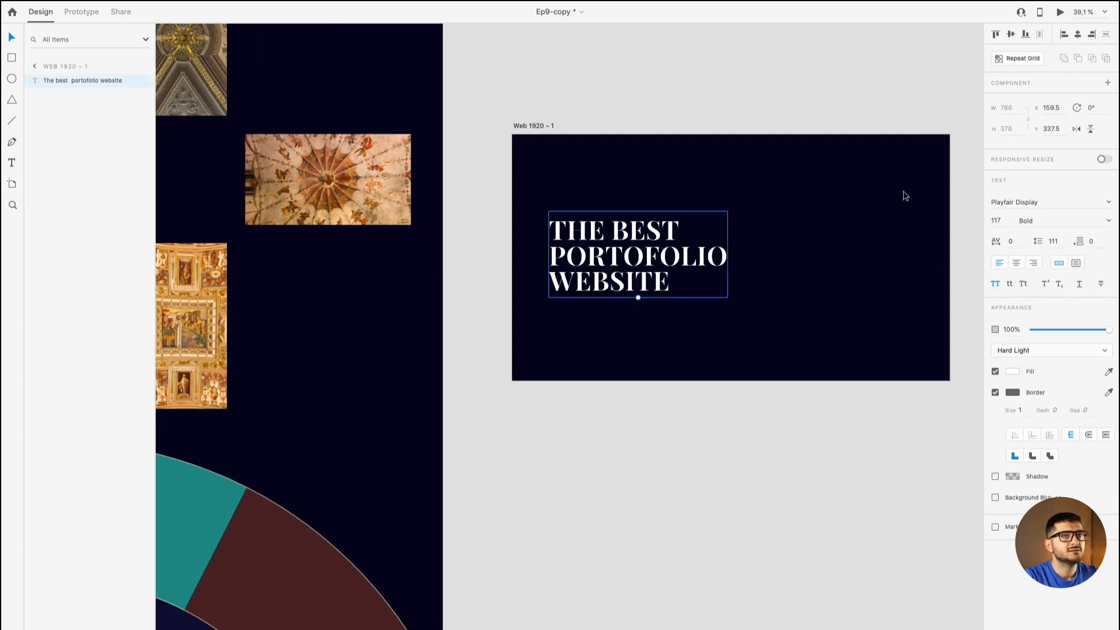
pyautogui.click(546, 110)
# Step: Copy the gallery component from Artboard – 1 onto Web 1920 – 1, placing it right of the title at X 1048.63, Y -492.13
pyautogui.scroll(-1, 544, 109)
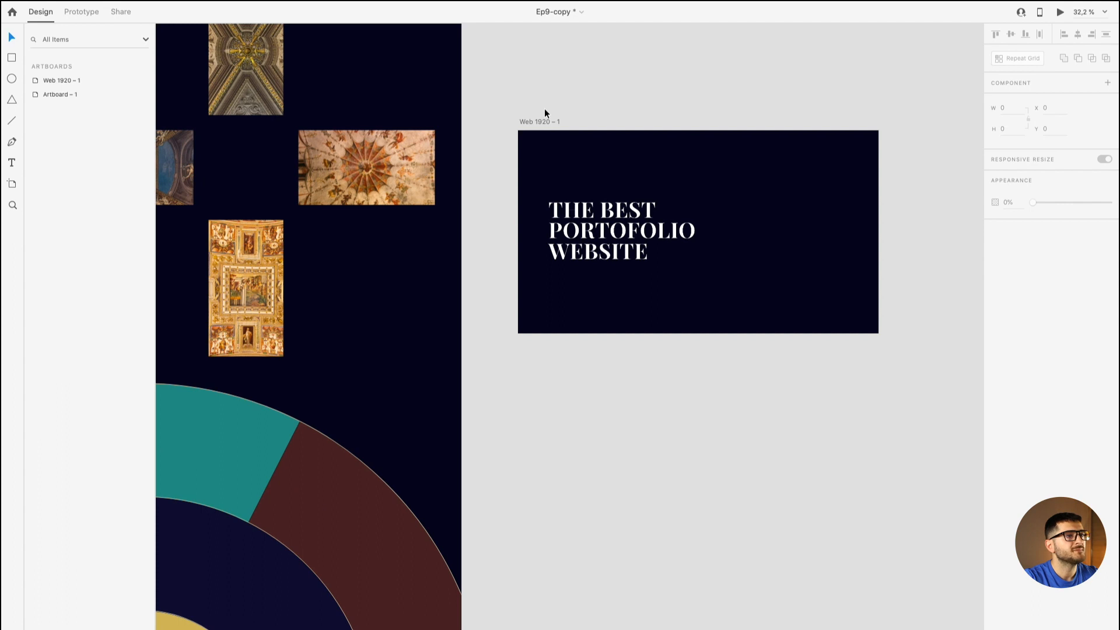
pyautogui.moveTo(547, 105); pyautogui.dragTo(644, 139)
pyautogui.scroll(-1, 432, 184)
pyautogui.moveTo(323, 192); pyautogui.dragTo(748, 235)
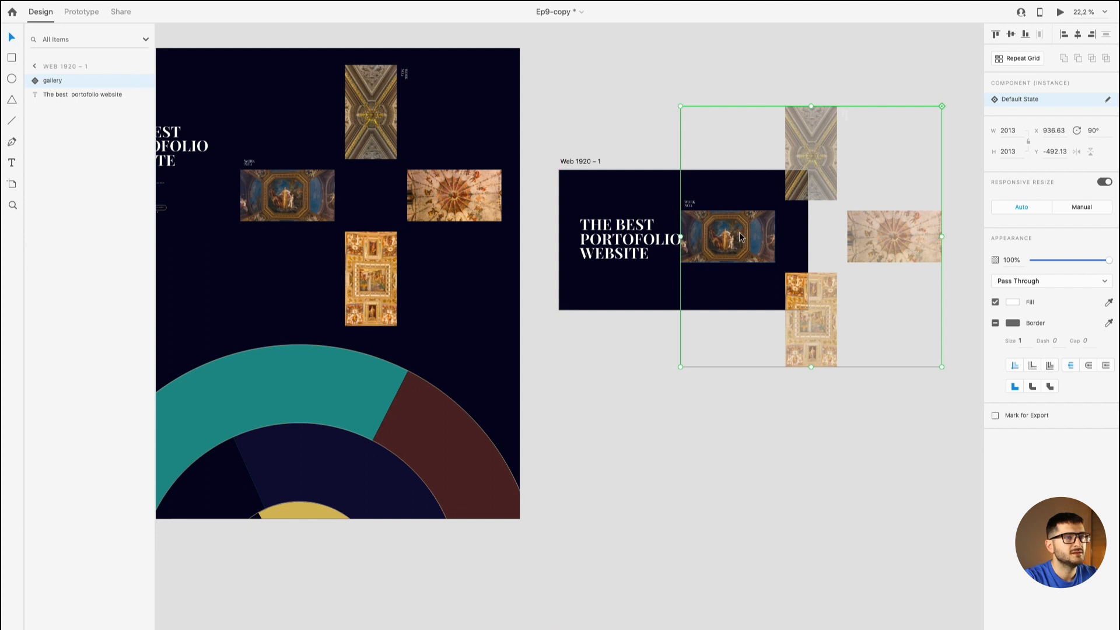
pyautogui.moveTo(700, 235); pyautogui.dragTo(716, 235)
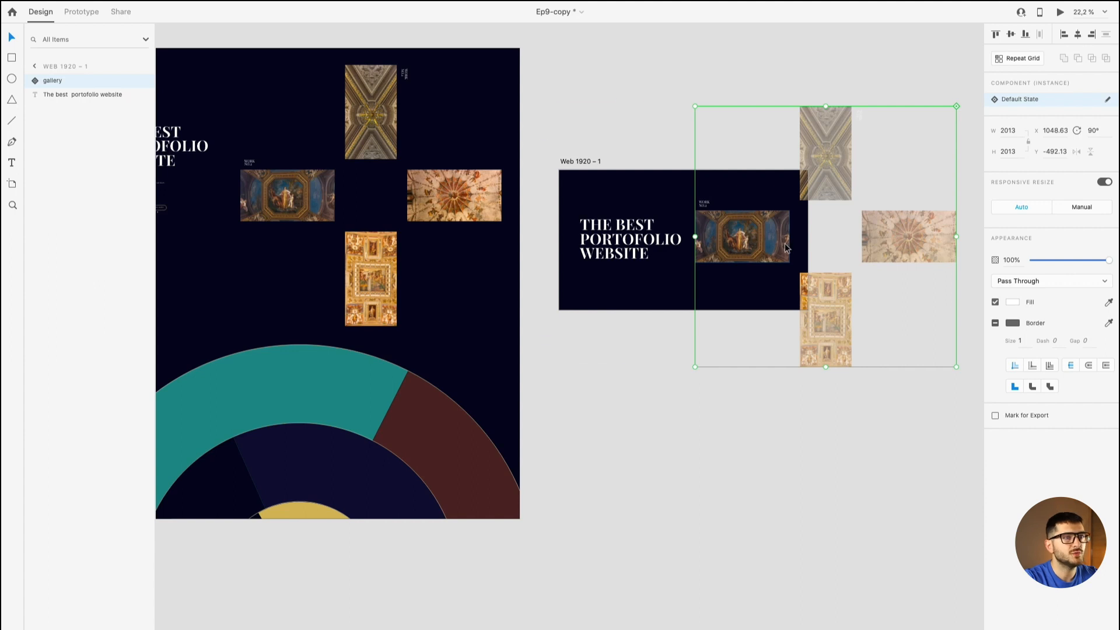
# Step: Examine the gallery component's four images and rotated work labels on Artboard – 1 and compare them with Web 1920 – 1
pyautogui.scroll(3, 785, 248)
pyautogui.hscroll(-10, 603, 121)
pyautogui.scroll(3, 603, 122)
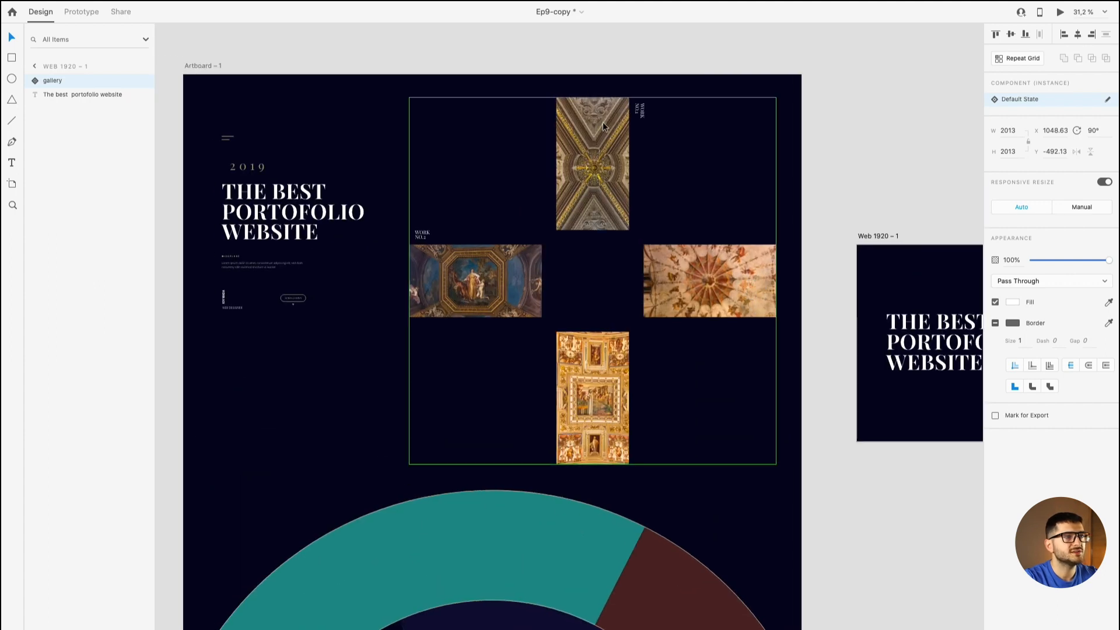
pyautogui.click(640, 113)
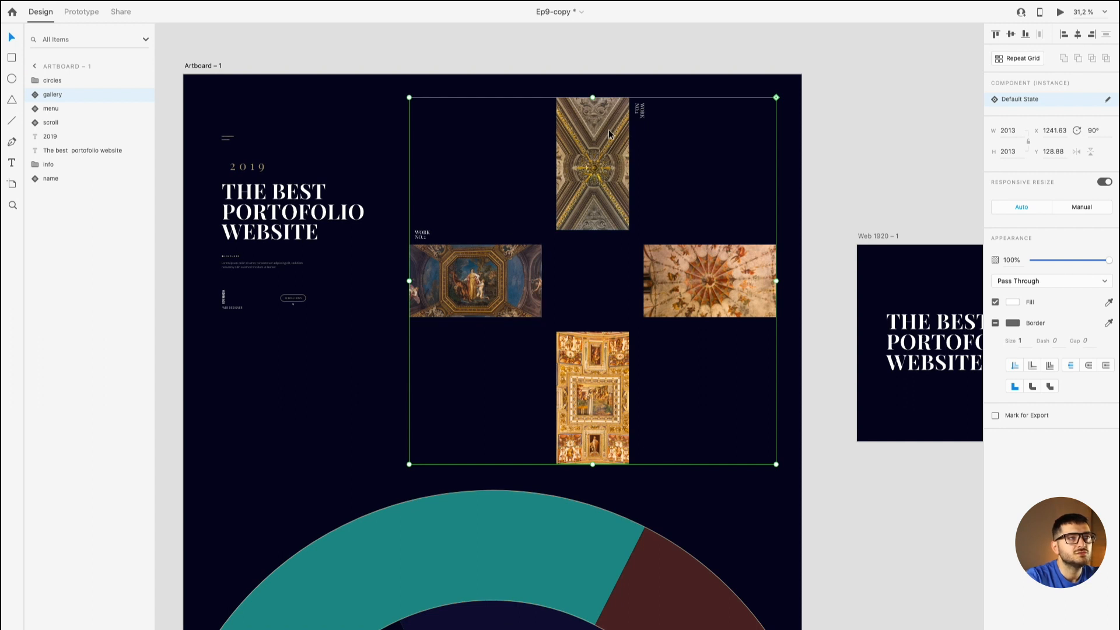
pyautogui.click(630, 47)
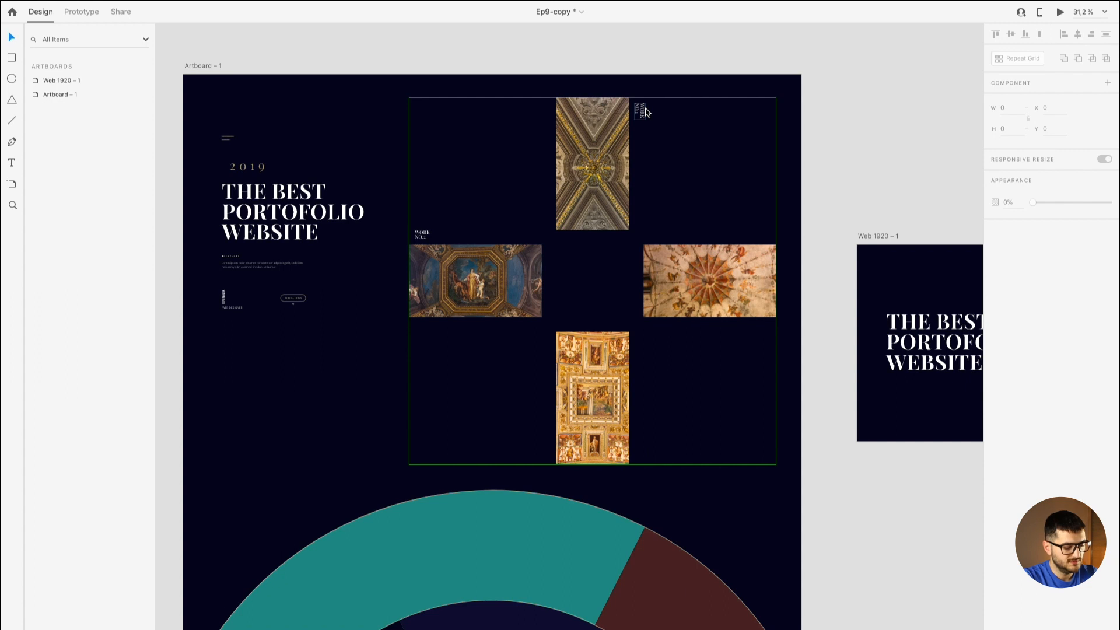
pyautogui.scroll(3, 645, 112)
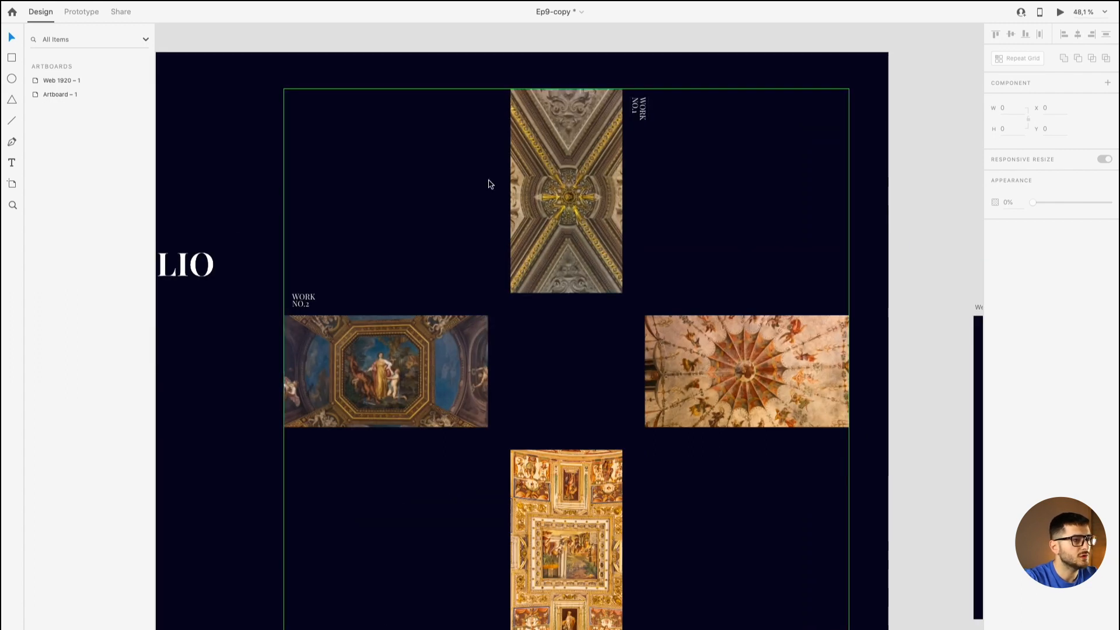
pyautogui.scroll(-3, 629, 441)
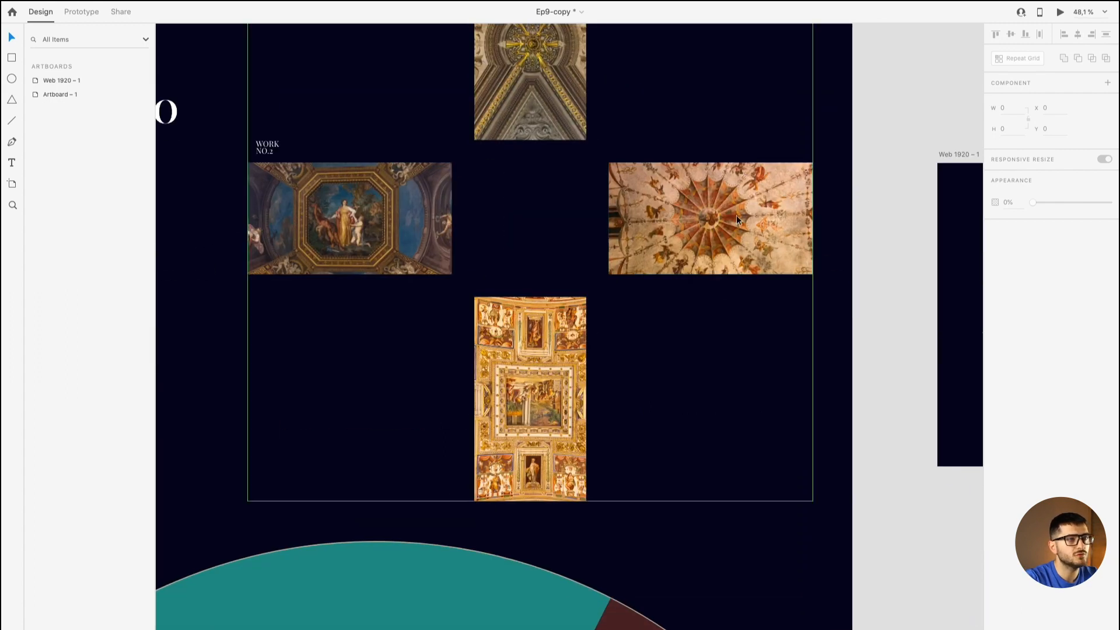
pyautogui.scroll(-3, 740, 215)
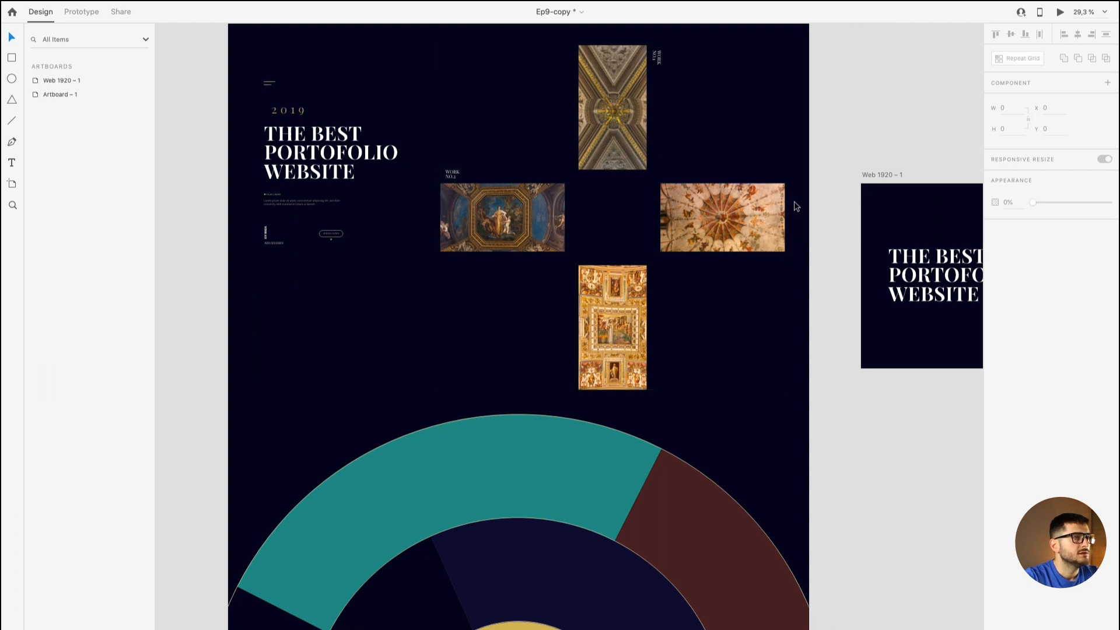
pyautogui.moveTo(785, 200); pyautogui.dragTo(445, 169)
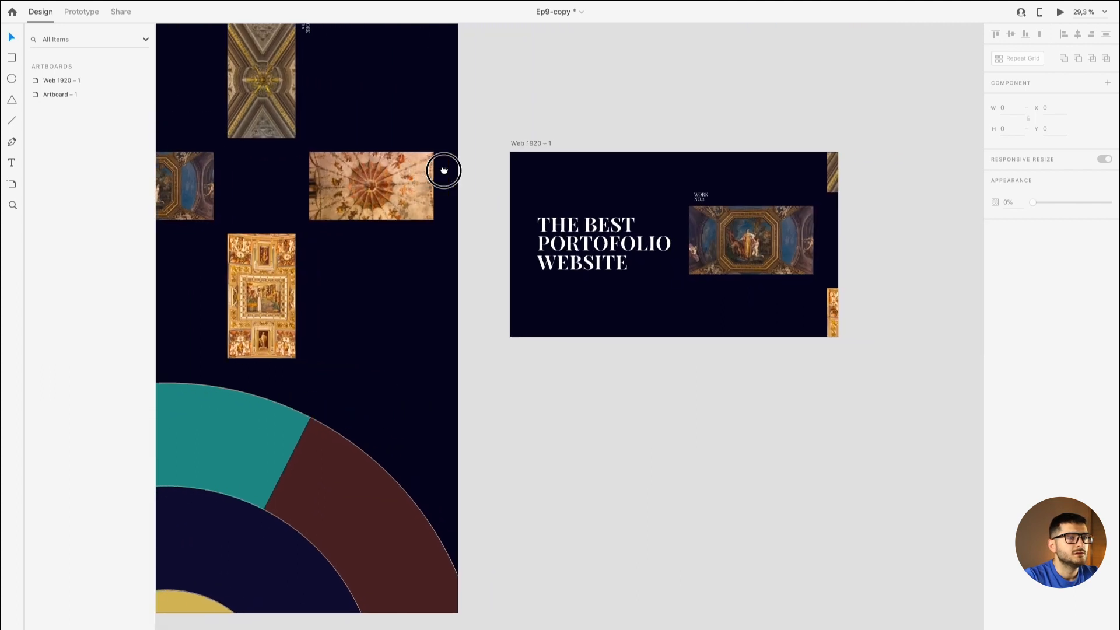
# Step: Move the gallery on Web 1920 – 1 to X 1042.63, Y -466.13
pyautogui.click(752, 236)
pyautogui.moveTo(752, 236); pyautogui.dragTo(749, 235)
pyautogui.scroll(3, 793, 242)
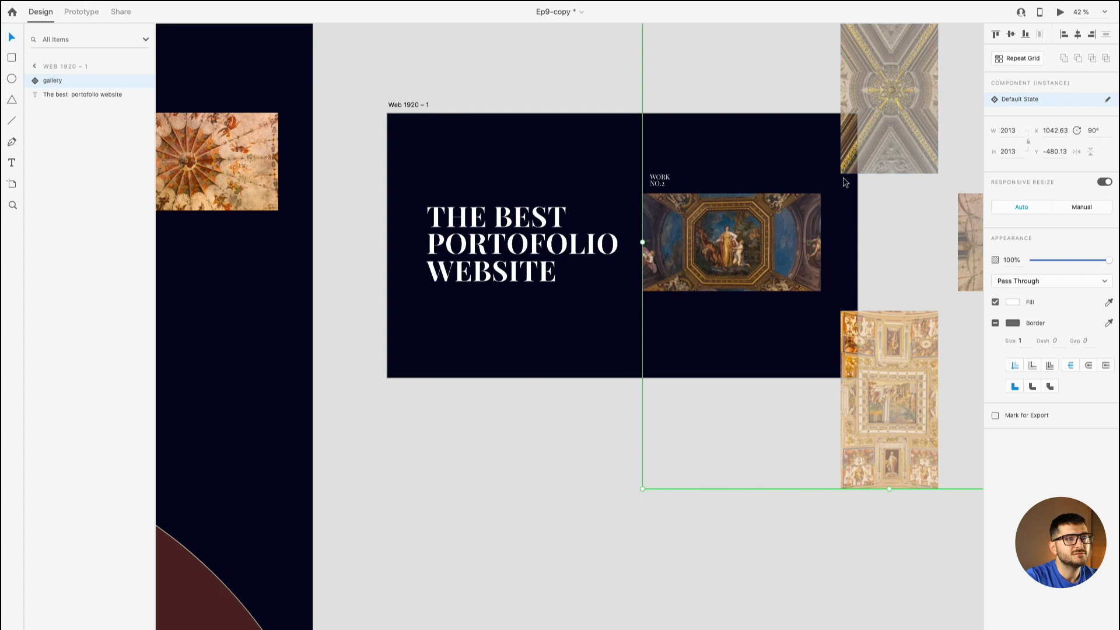
pyautogui.click(860, 234)
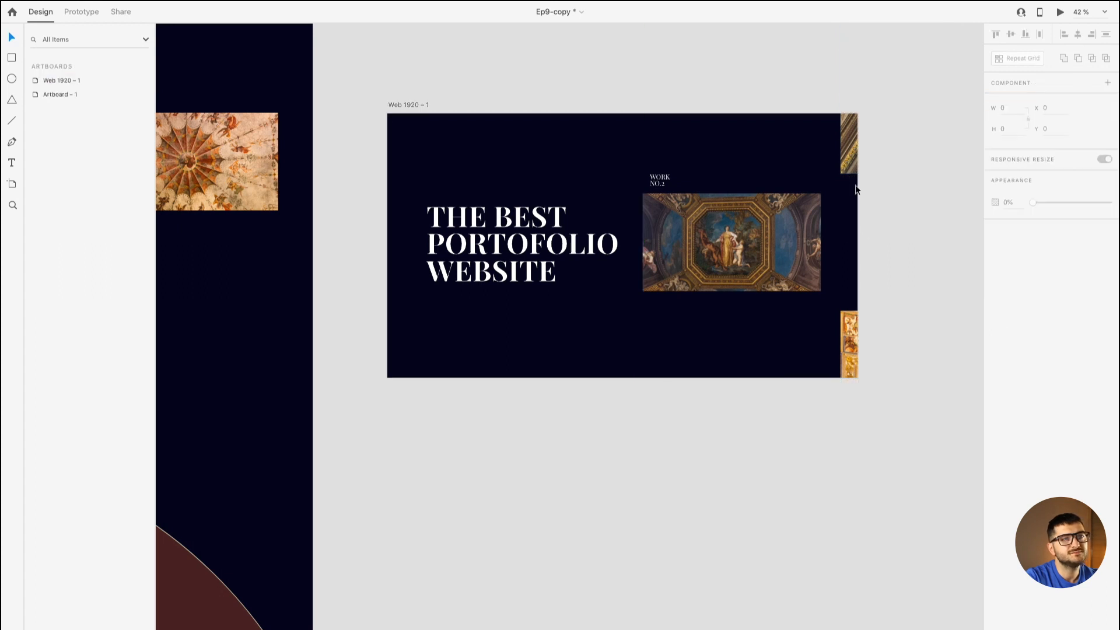
pyautogui.click(728, 233)
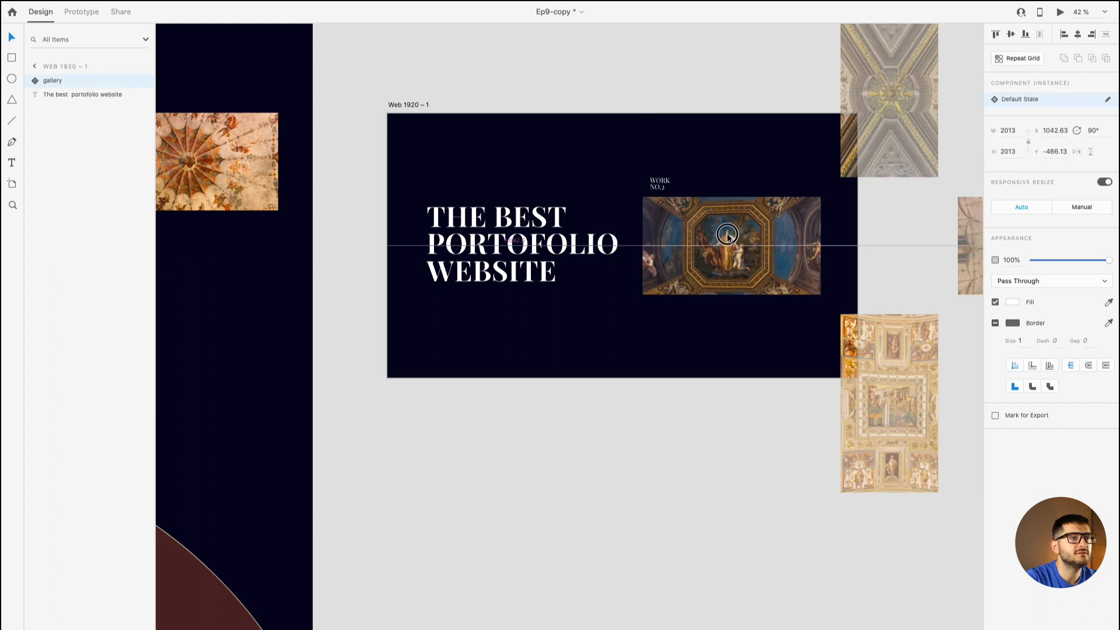
# Step: Centre the title vertically on Web 1920 – 1
pyautogui.click(557, 230)
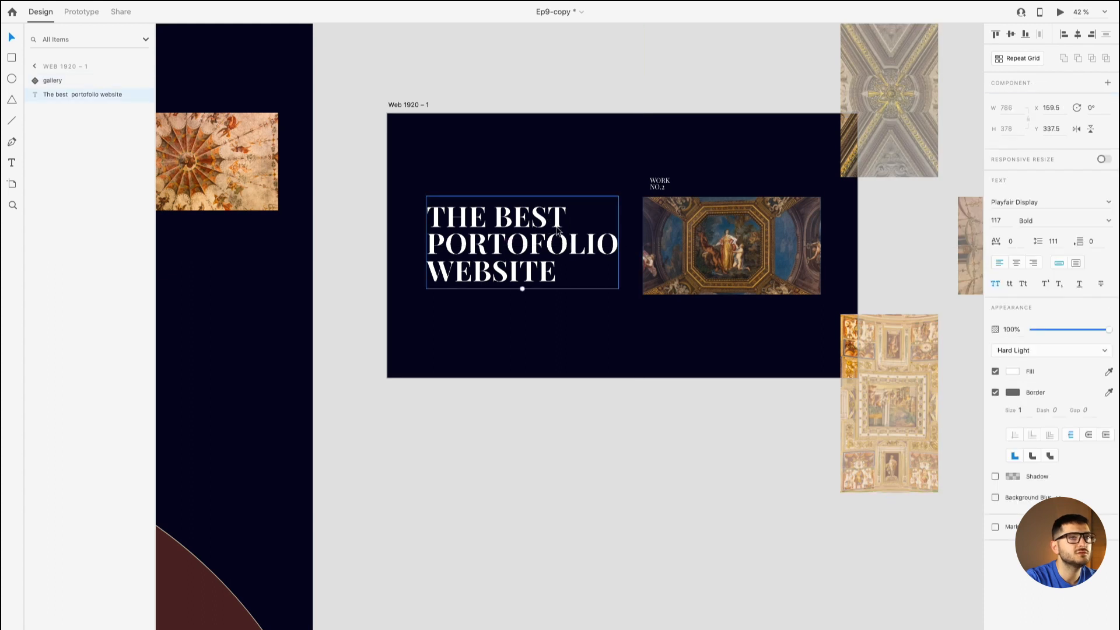
pyautogui.click(1009, 35)
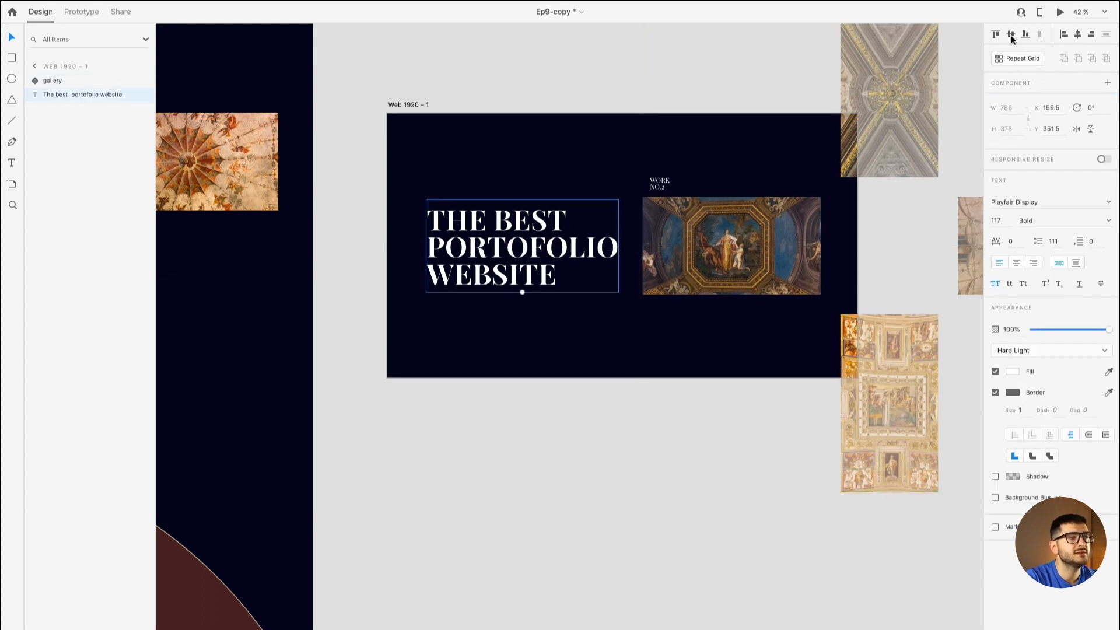
pyautogui.keyDown('shift'); pyautogui.click(752, 217); pyautogui.keyUp('shift')
pyautogui.click(550, 375)
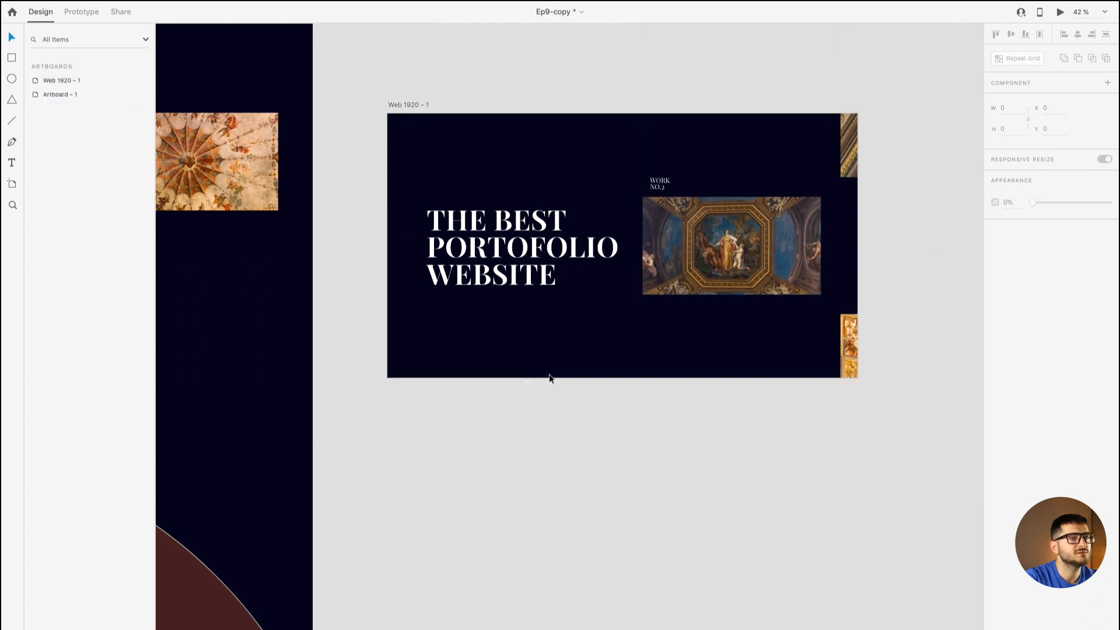
# Step: Move the gallery on Web 1920 – 1 to X 1048.63, Y -455.13, lining its visible image up with the title
pyautogui.click(705, 254)
pyautogui.moveTo(705, 253); pyautogui.dragTo(707, 256)
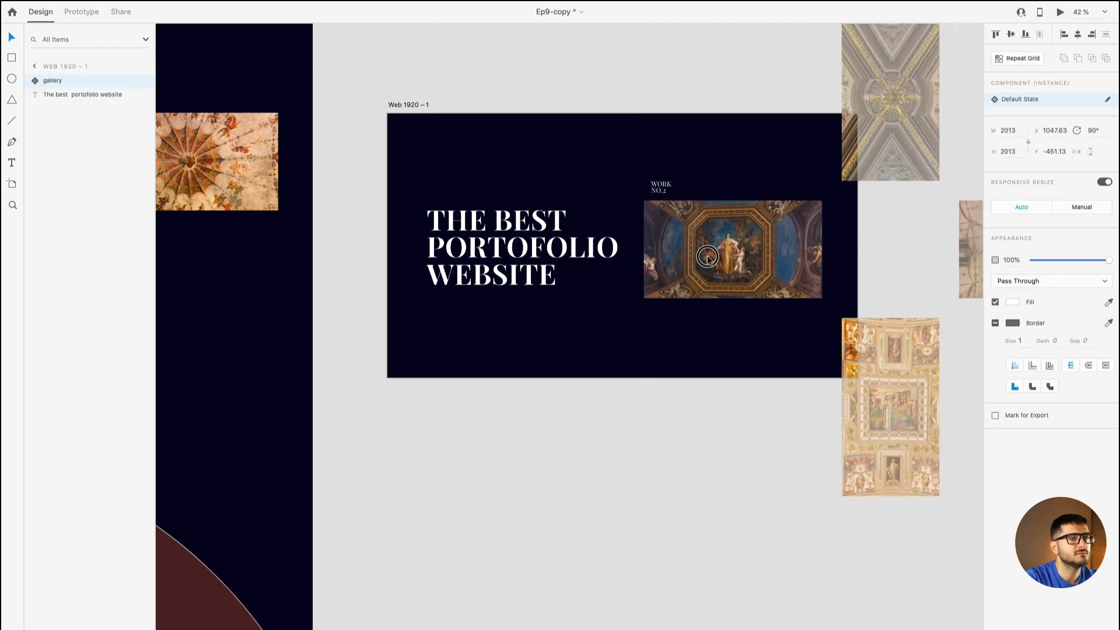
pyautogui.click(578, 258)
pyautogui.keyDown('shift'); pyautogui.click(656, 241); pyautogui.keyUp('shift')
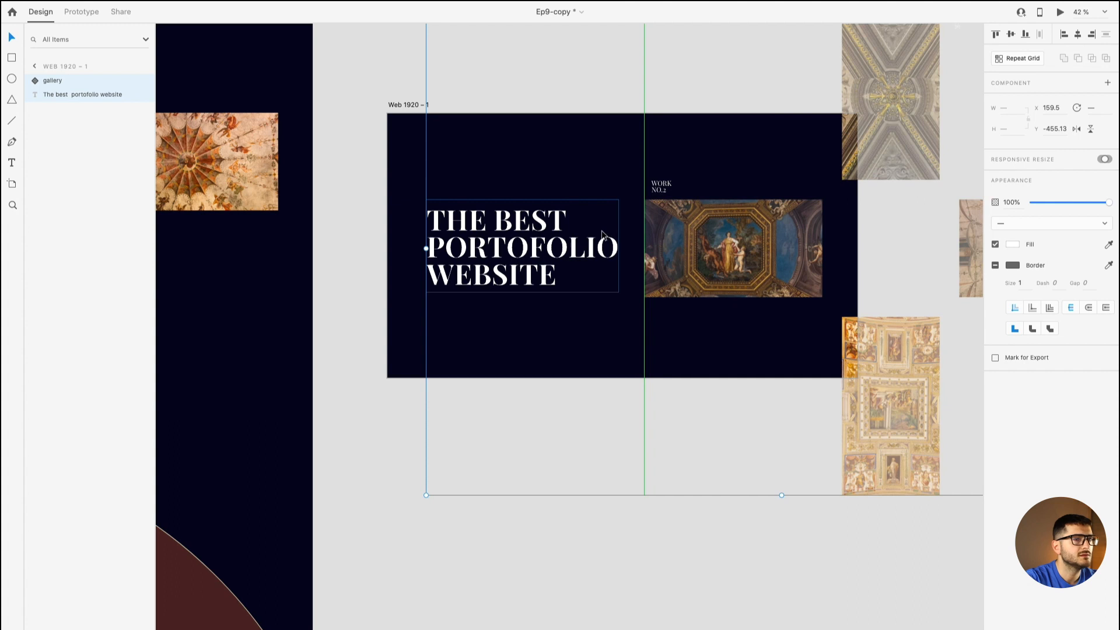
# Step: Copy the menu component from Artboard – 1 onto Web 1920 – 1, placing it above the title at X 159.5, Y 118.5
pyautogui.scroll(-5, 601, 232)
pyautogui.click(505, 138)
pyautogui.scroll(1, 505, 137)
pyautogui.moveTo(513, 135); pyautogui.dragTo(779, 133)
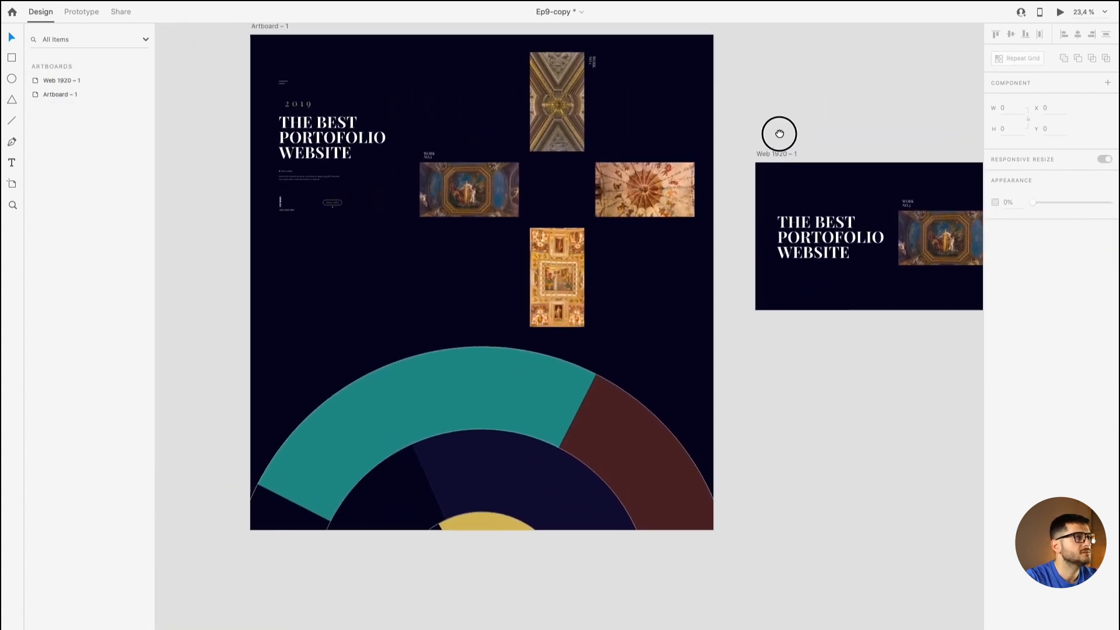
pyautogui.click(283, 82)
pyautogui.moveTo(283, 82); pyautogui.dragTo(595, 188)
pyautogui.scroll(4, 782, 170)
pyautogui.scroll(3, 598, 172)
pyautogui.click(539, 171)
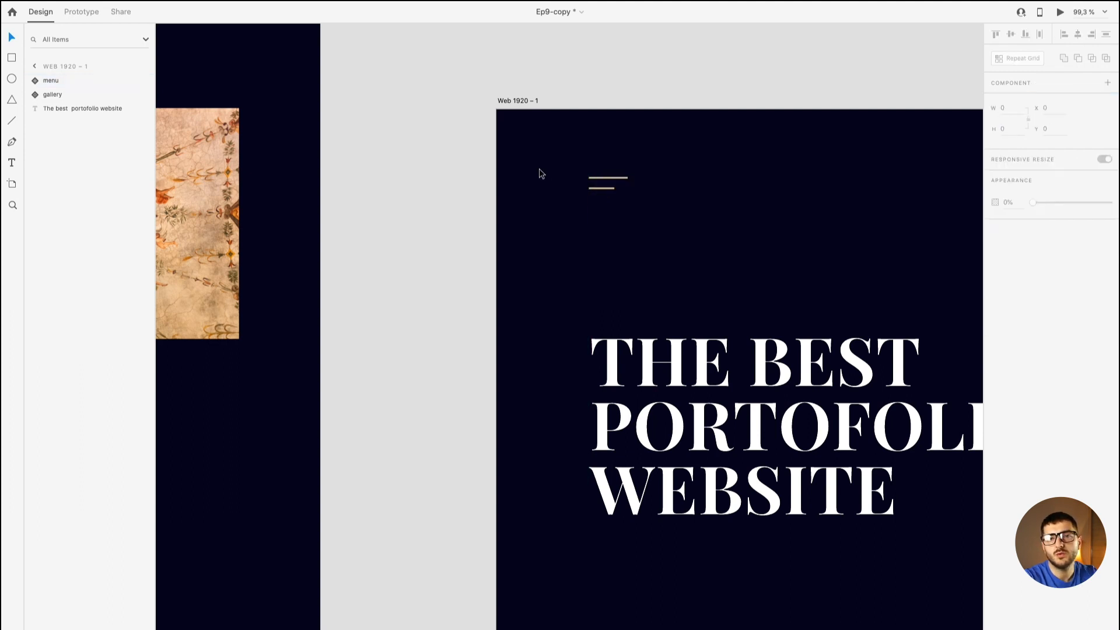
# Step: Compare the Default State and Hover State of the menu component on Web 1920 – 1, ending on Default State
pyautogui.click(594, 179)
pyautogui.click(592, 157)
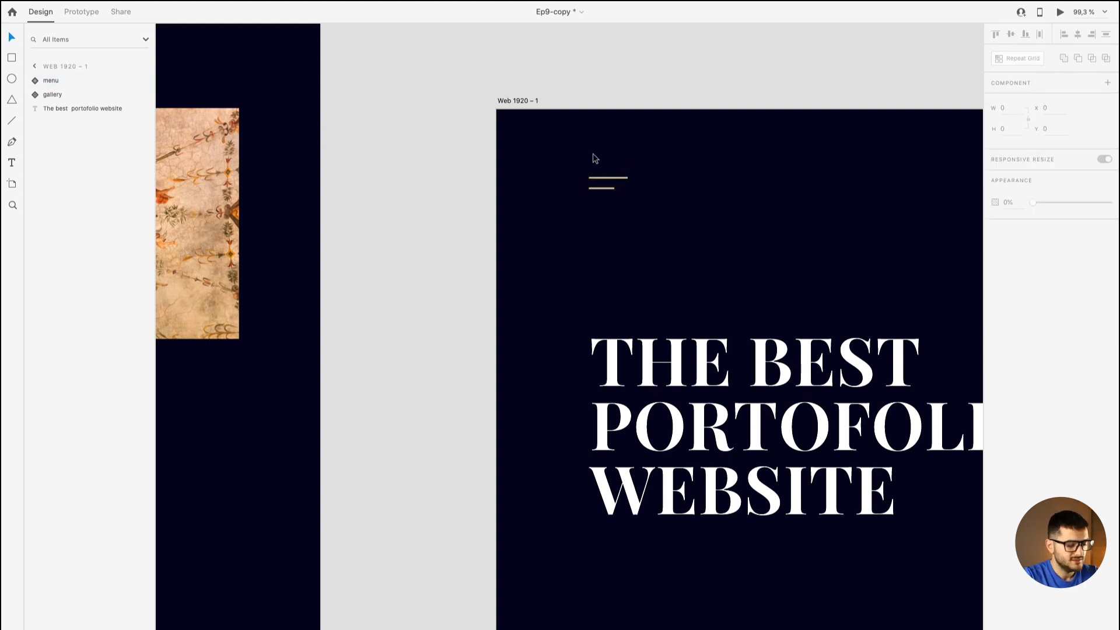
pyautogui.scroll(3, 608, 181)
pyautogui.click(610, 180)
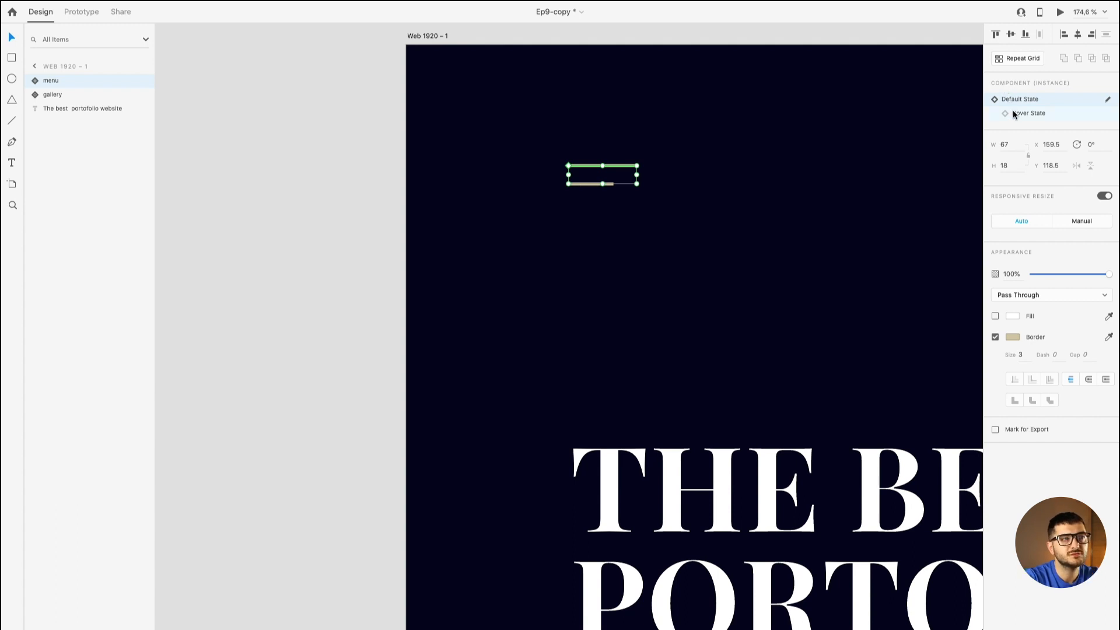
pyautogui.click(624, 159)
pyautogui.click(610, 166)
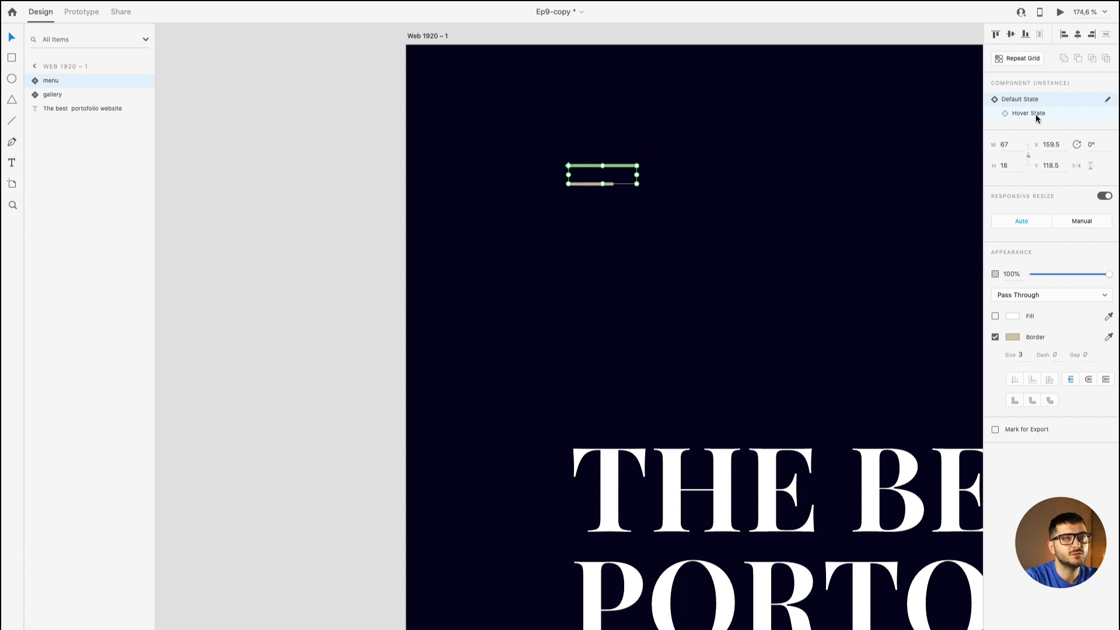
pyautogui.click(1036, 113)
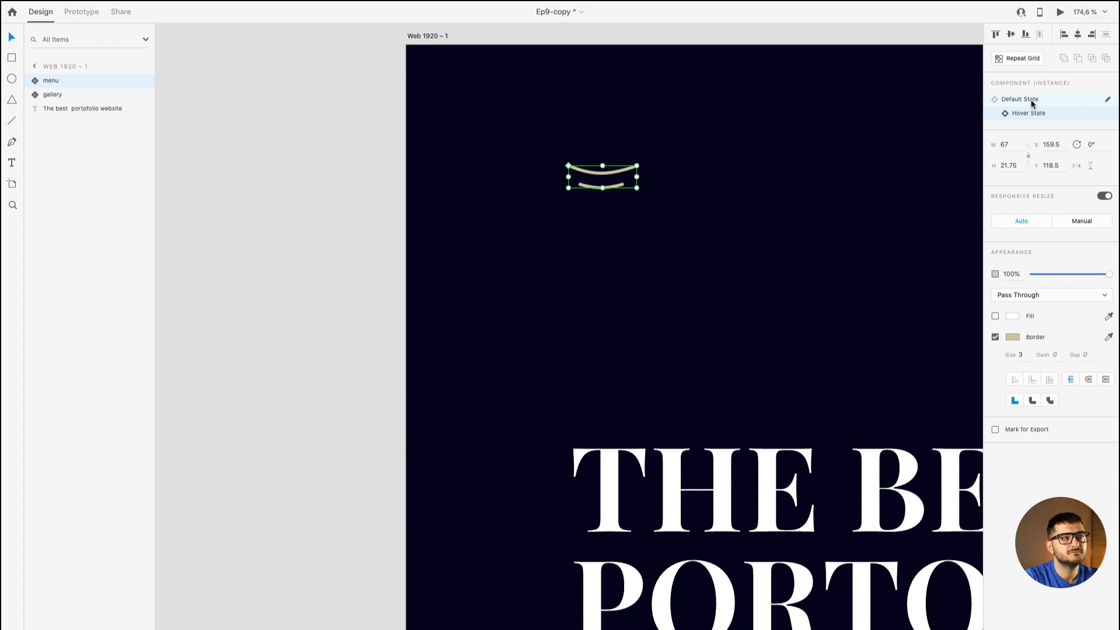
pyautogui.click(1031, 99)
pyautogui.click(1028, 112)
pyautogui.click(1026, 102)
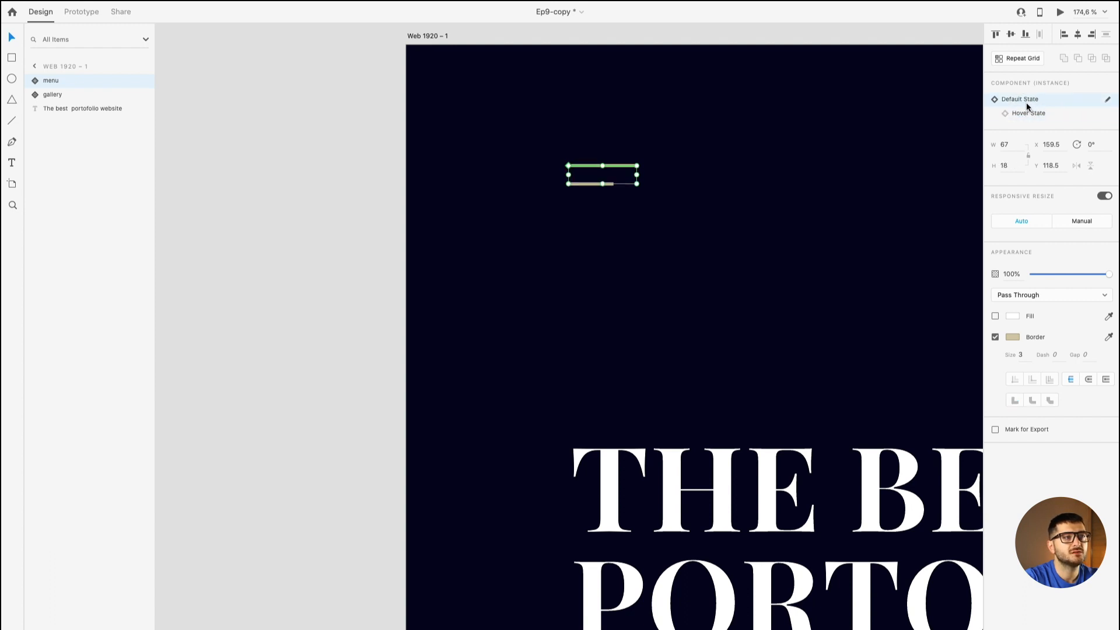
pyautogui.click(1025, 113)
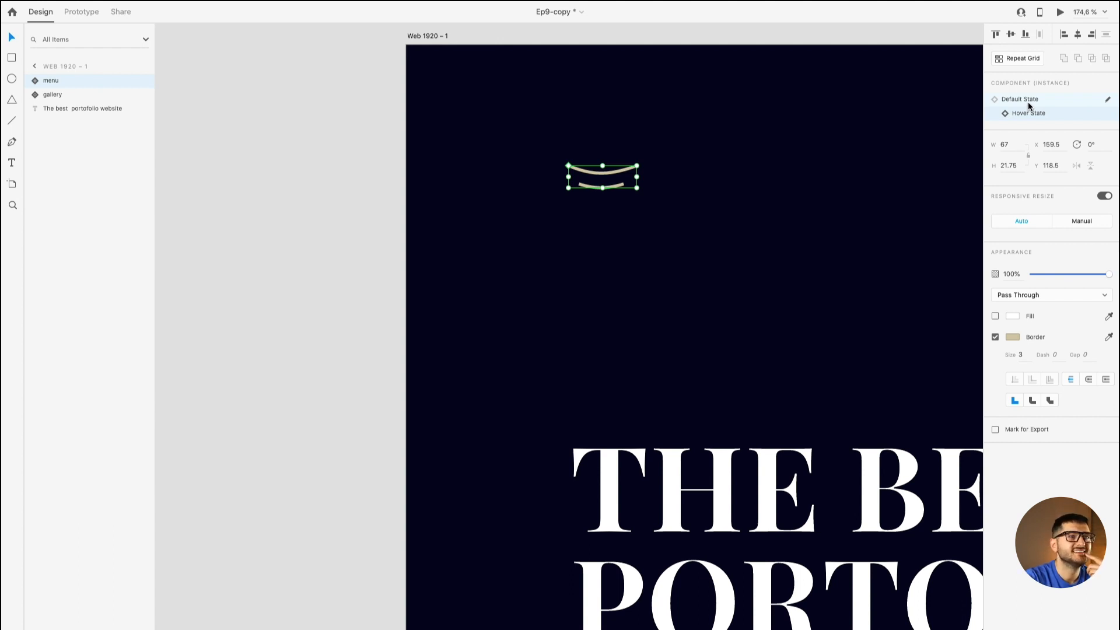
pyautogui.click(1027, 100)
# Step: Preview the Web 1920 – 1 artboard and minimise the preview window
pyautogui.click(429, 37)
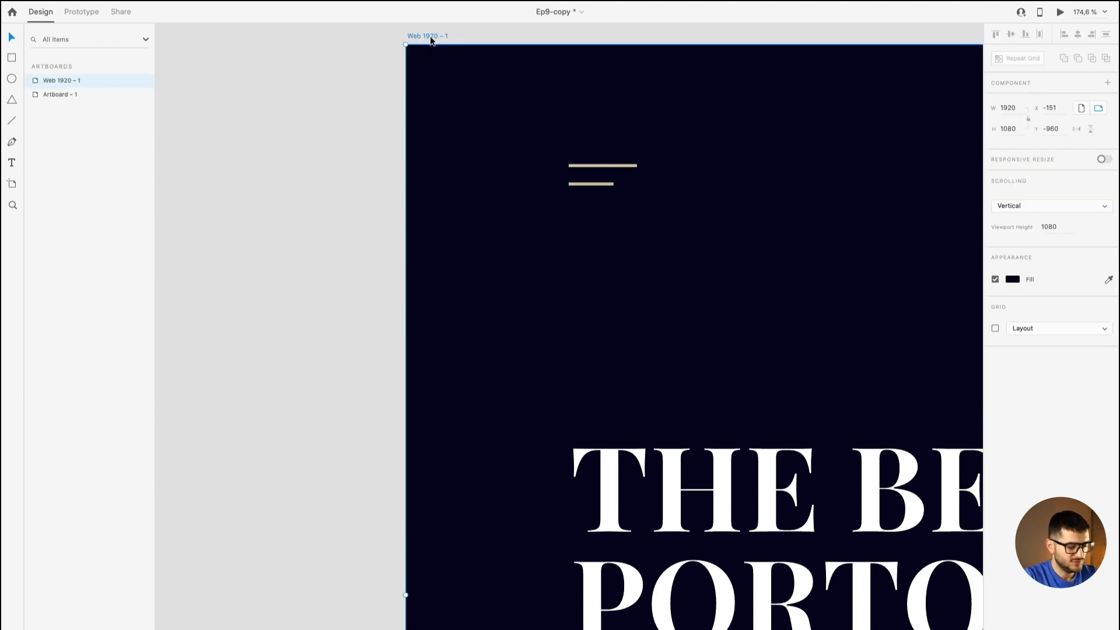
pyautogui.scroll(-2, 470, 89)
pyautogui.click(1059, 12)
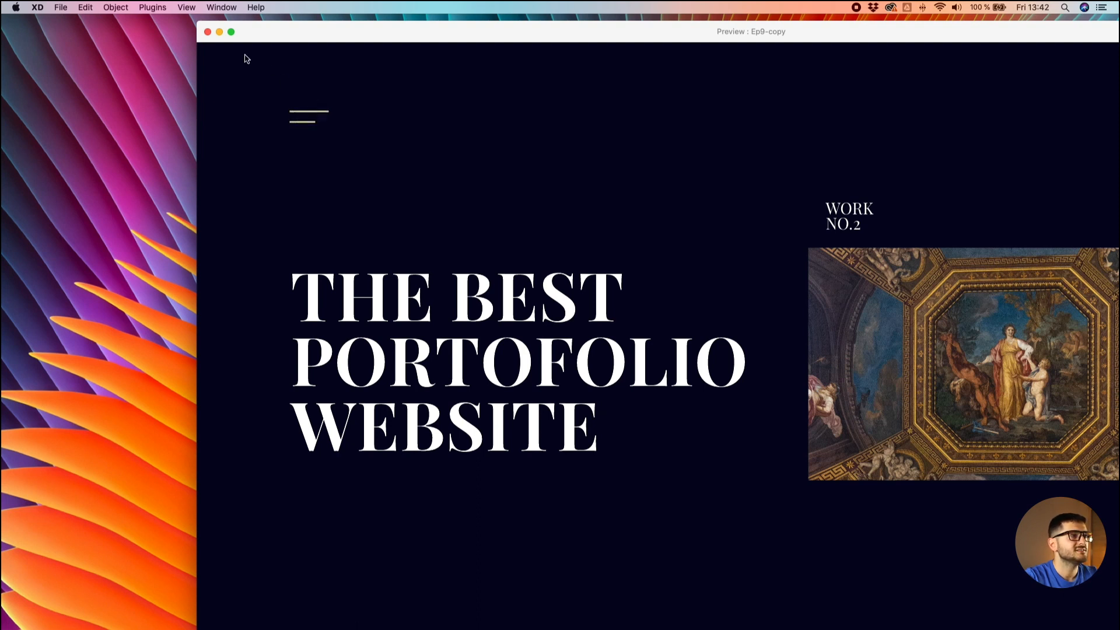
pyautogui.click(219, 32)
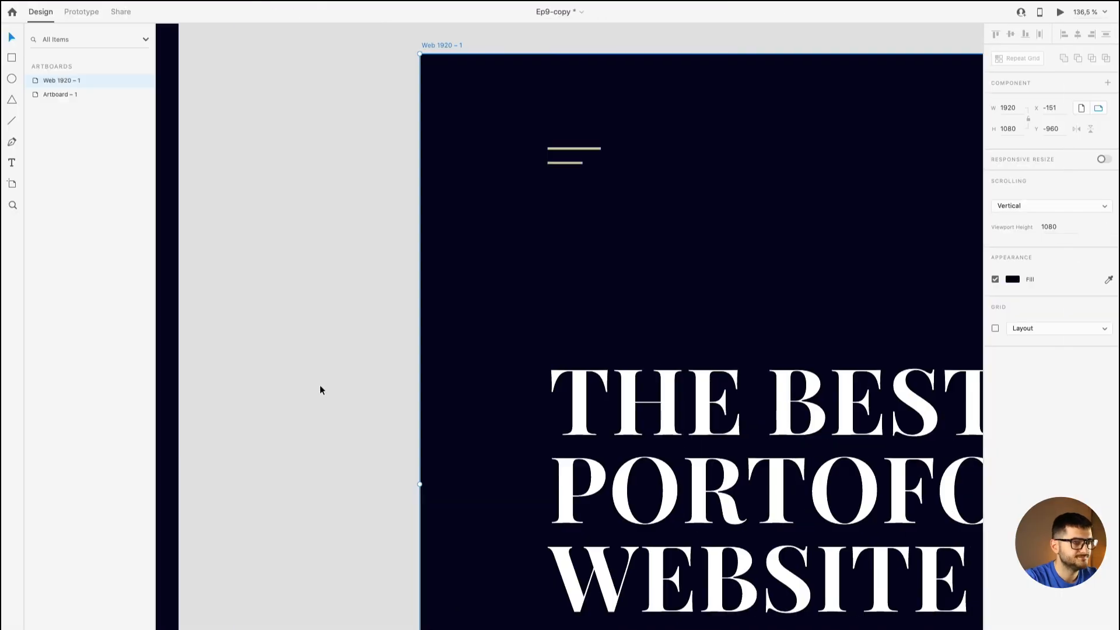
# Step: Copy the 2019 text from Artboard – 1 onto Web 1920 – 1, placing it just above the title at X 227, Y 263
pyautogui.scroll(-10, 320, 387)
pyautogui.click(317, 380)
pyautogui.moveTo(313, 377); pyautogui.dragTo(452, 320)
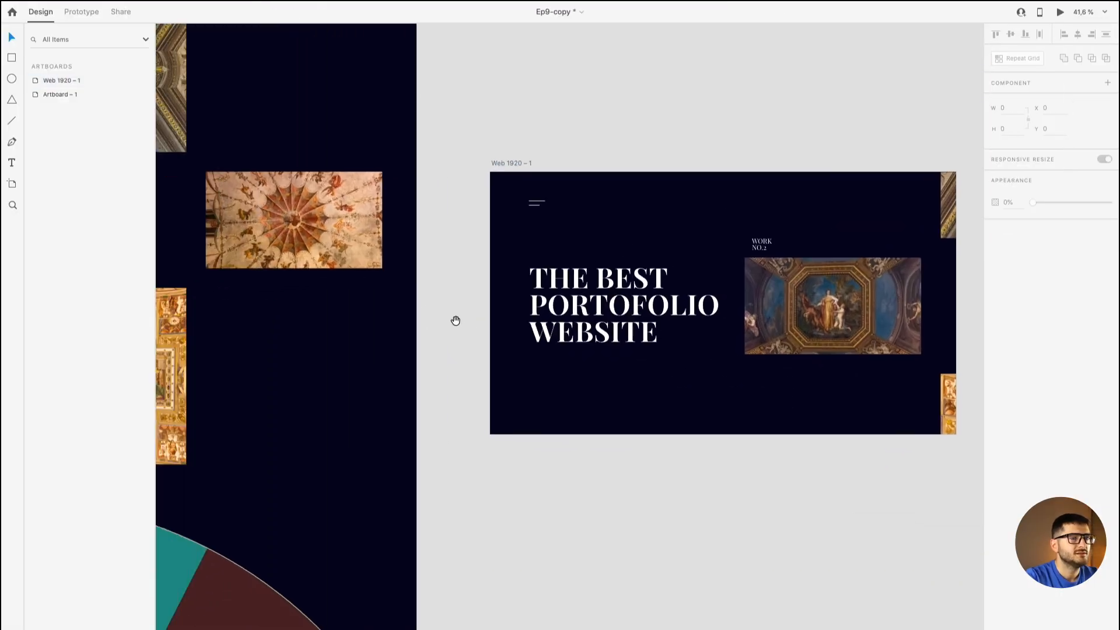
pyautogui.click(746, 341)
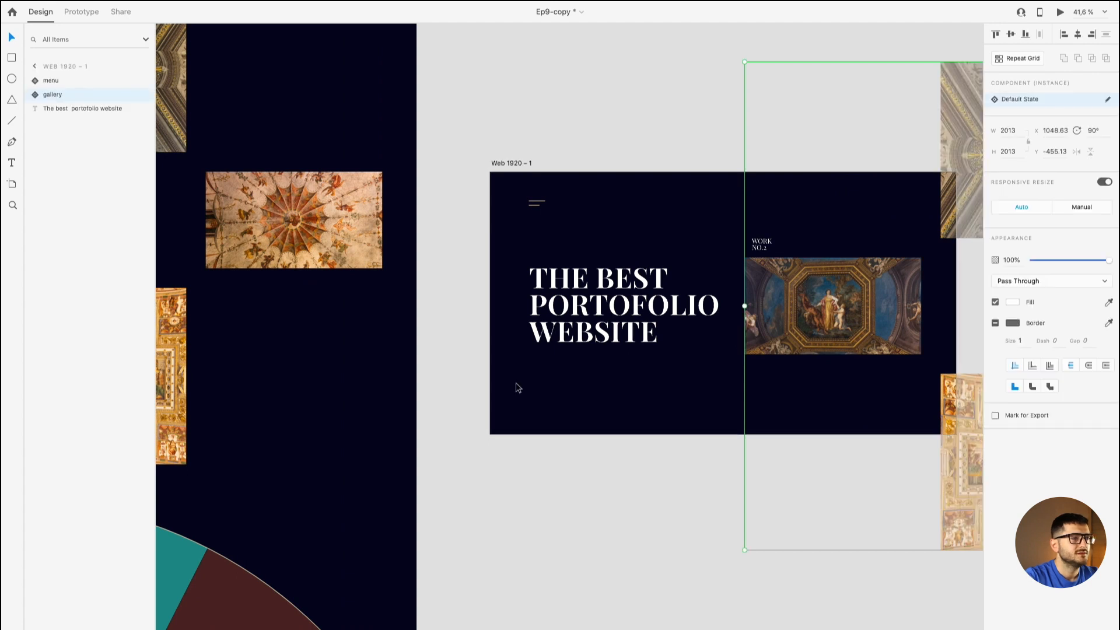
pyautogui.scroll(-3, 515, 385)
pyautogui.moveTo(376, 375); pyautogui.dragTo(609, 283)
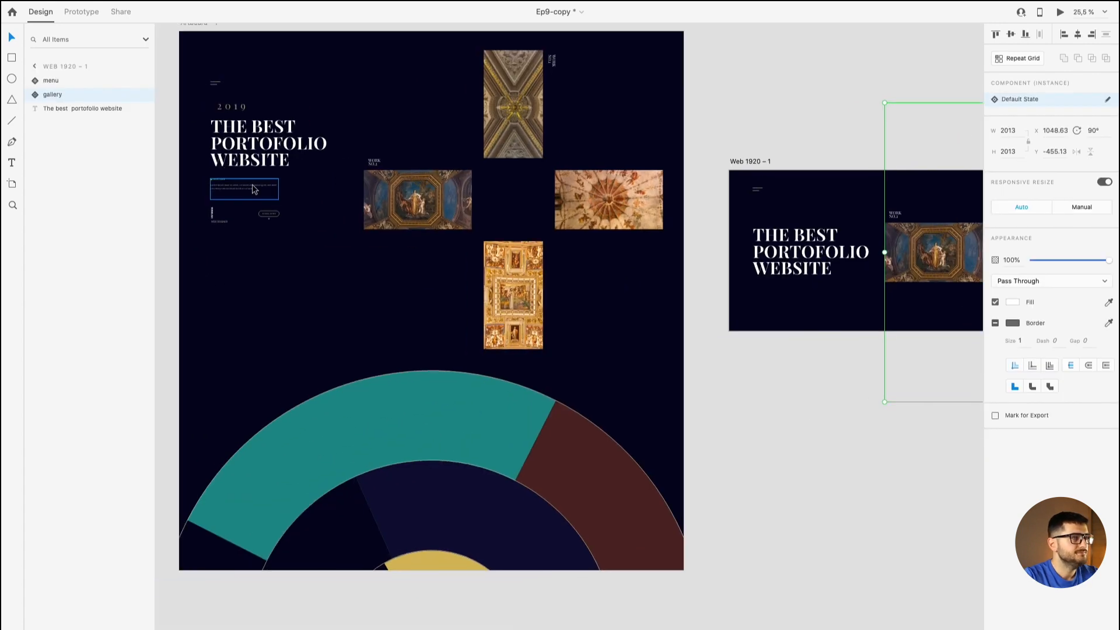
pyautogui.moveTo(222, 107); pyautogui.dragTo(770, 208)
pyautogui.scroll(3, 787, 221)
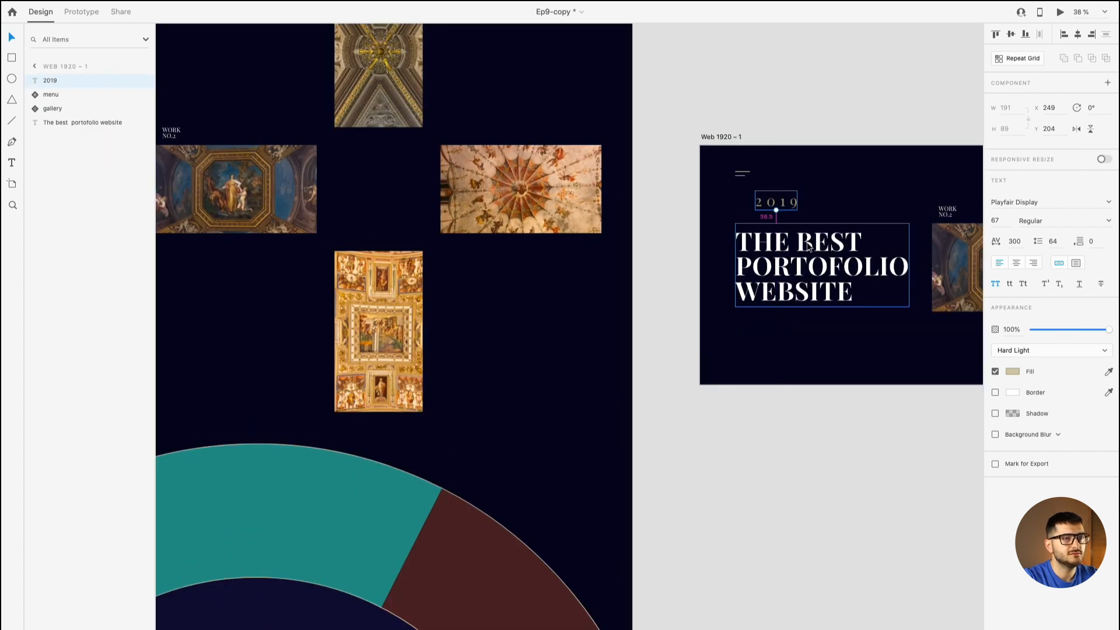
pyautogui.scroll(3, 783, 197)
pyautogui.click(745, 171)
pyautogui.moveTo(745, 171); pyautogui.dragTo(735, 199)
# Step: Copy the scroll component from Artboard – 1 onto Web 1920 – 1, centring it horizontally near the artboard's lower edge
pyautogui.scroll(-3, 717, 198)
pyautogui.scroll(-2, 433, 240)
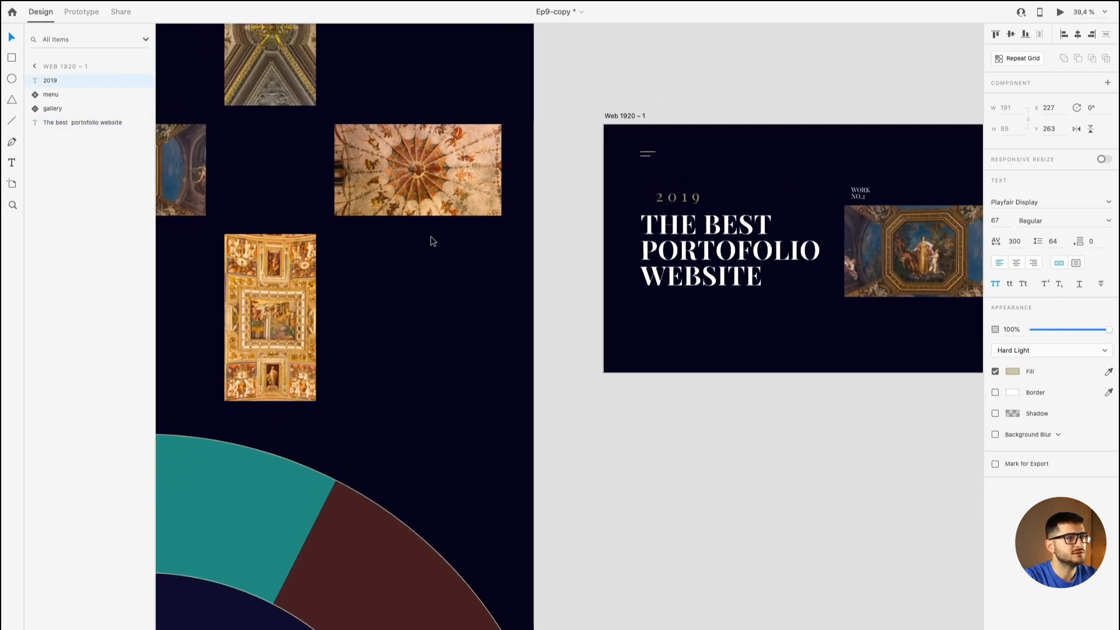
pyautogui.hscroll(-5, 420, 249)
pyautogui.scroll(-2, 182, 258)
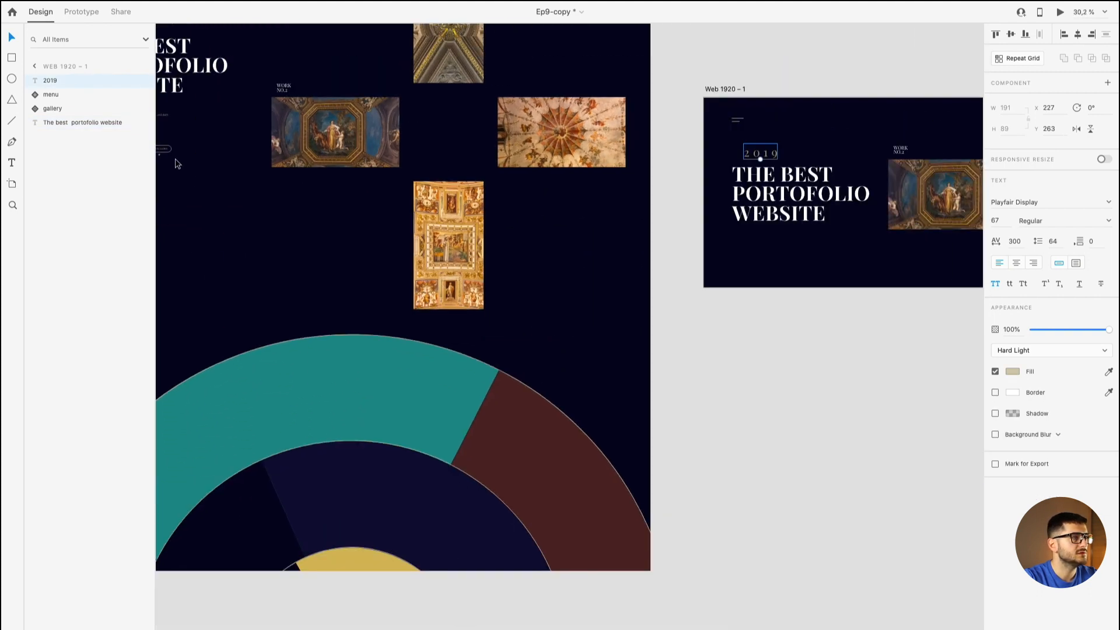
pyautogui.click(797, 241)
pyautogui.moveTo(798, 240); pyautogui.dragTo(864, 259)
pyautogui.scroll(8, 869, 264)
pyautogui.click(1077, 34)
pyautogui.moveTo(880, 254); pyautogui.dragTo(880, 279)
pyautogui.click(818, 375)
pyautogui.scroll(-5, 818, 374)
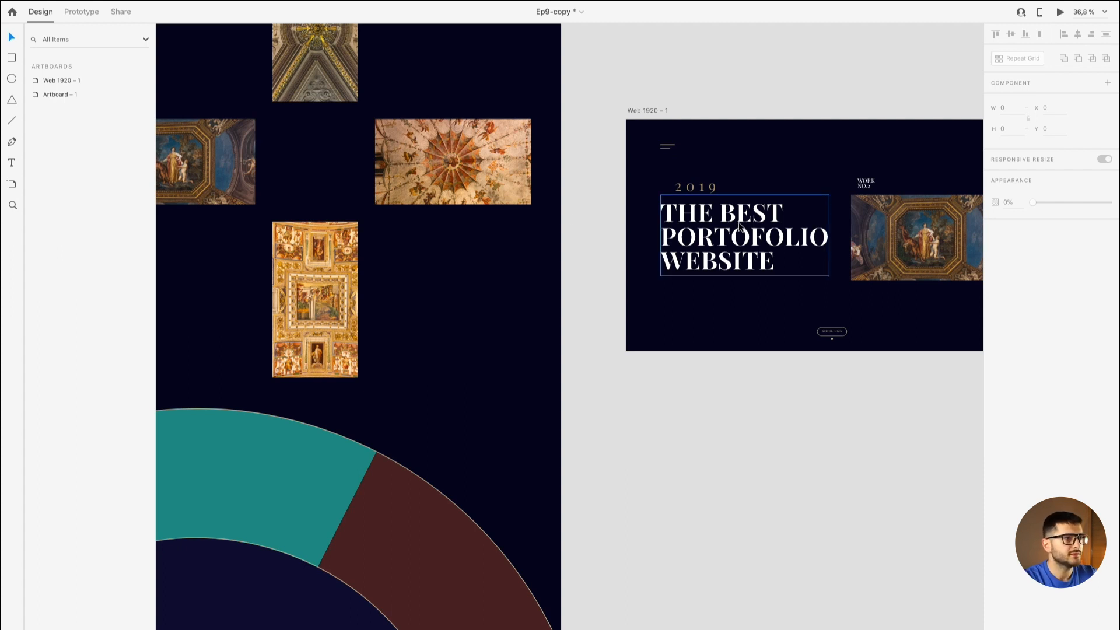
pyautogui.scroll(-2, 305, 161)
pyautogui.moveTo(275, 162); pyautogui.dragTo(408, 225)
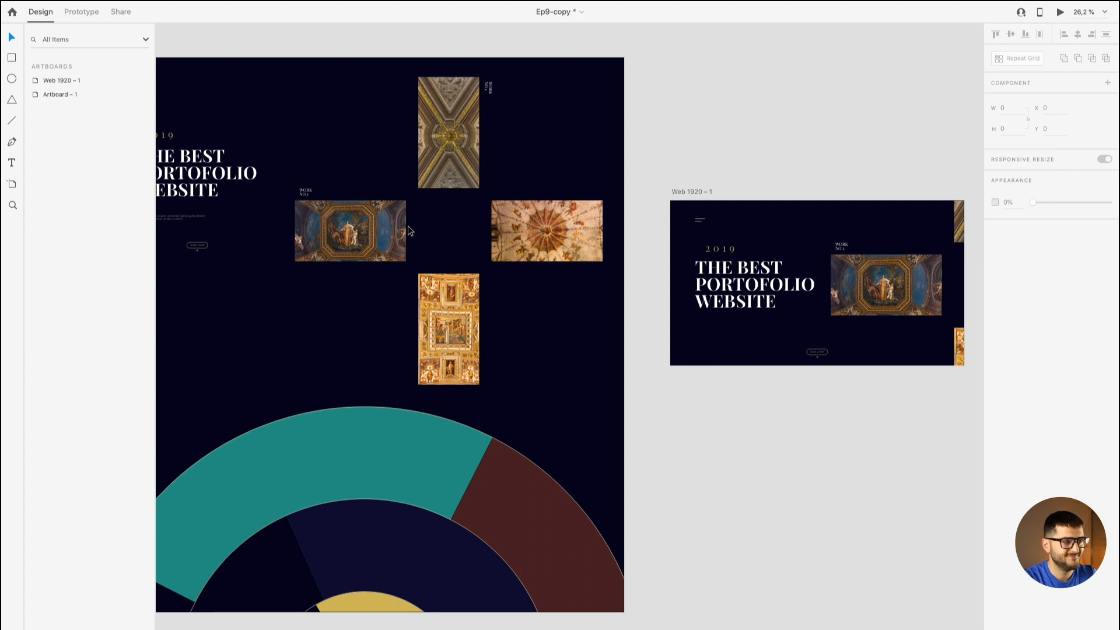
pyautogui.hscroll(-5, 408, 230)
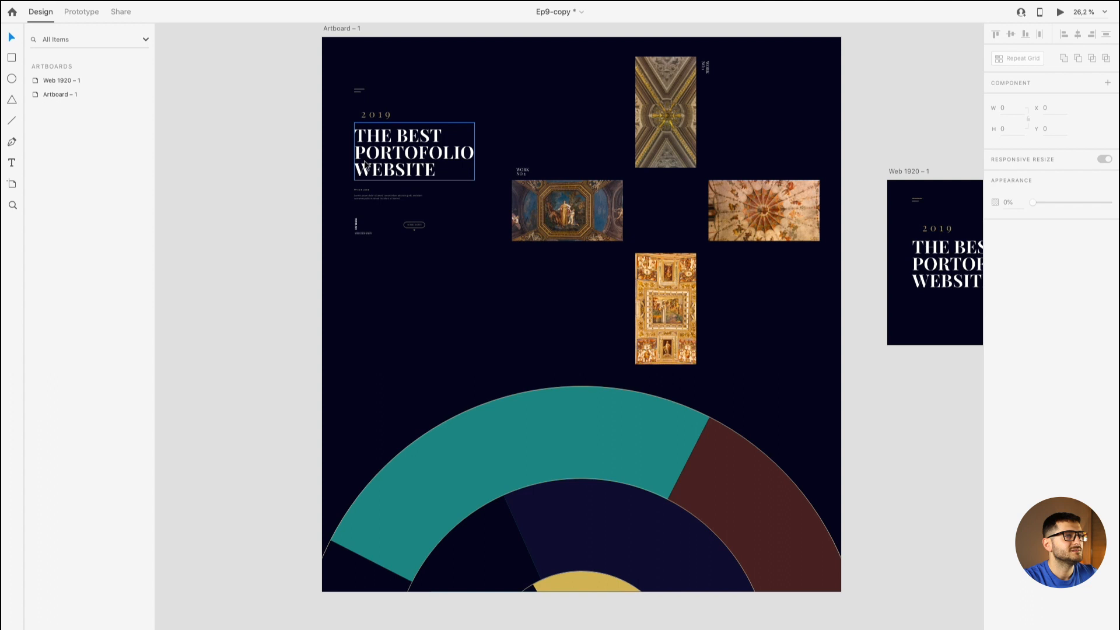
# Step: Copy the name component from Artboard – 1 to the lower-left area of Web 1920 – 1, placing it at X 174, Y 878
pyautogui.moveTo(362, 225); pyautogui.dragTo(922, 321)
pyautogui.scroll(10, 927, 322)
pyautogui.moveTo(610, 272); pyautogui.dragTo(595, 272)
pyautogui.scroll(5, 596, 273)
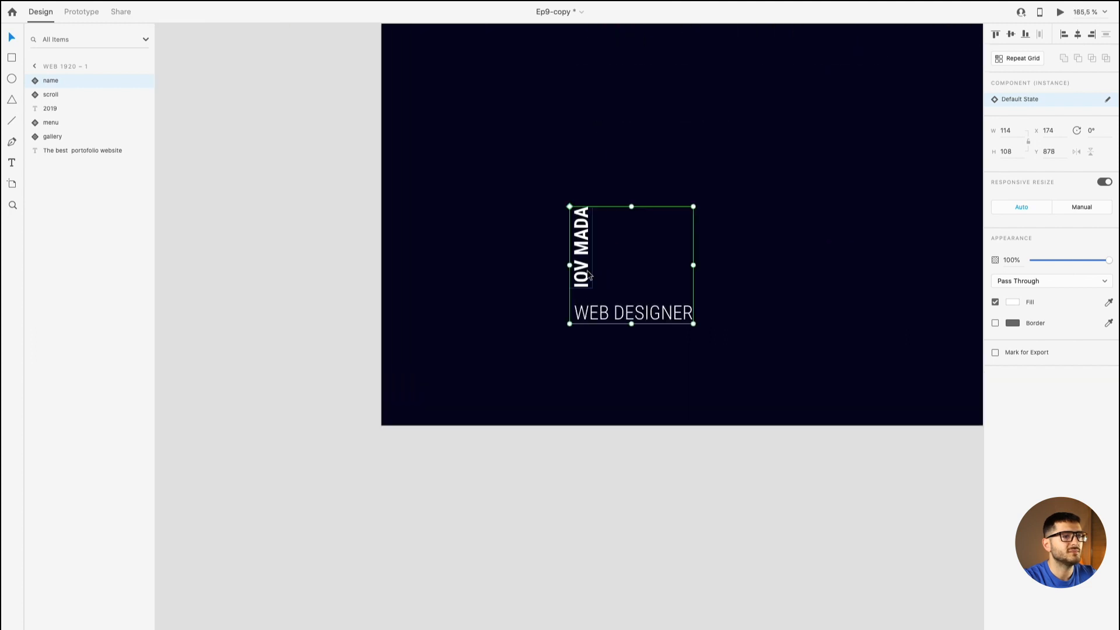
# Step: Inspect the rotated name text and the WEB DESIGNER text inside the copied name component, including their font settings
pyautogui.doubleClick(581, 275)
pyautogui.doubleClick(581, 275)
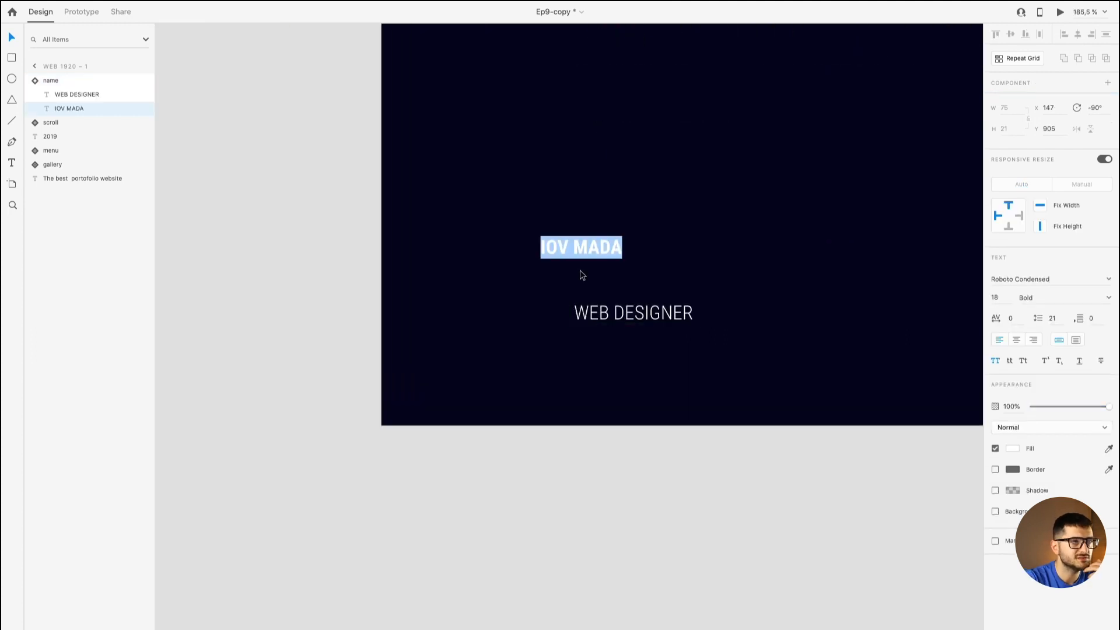
pyautogui.click(620, 325)
pyautogui.click(621, 323)
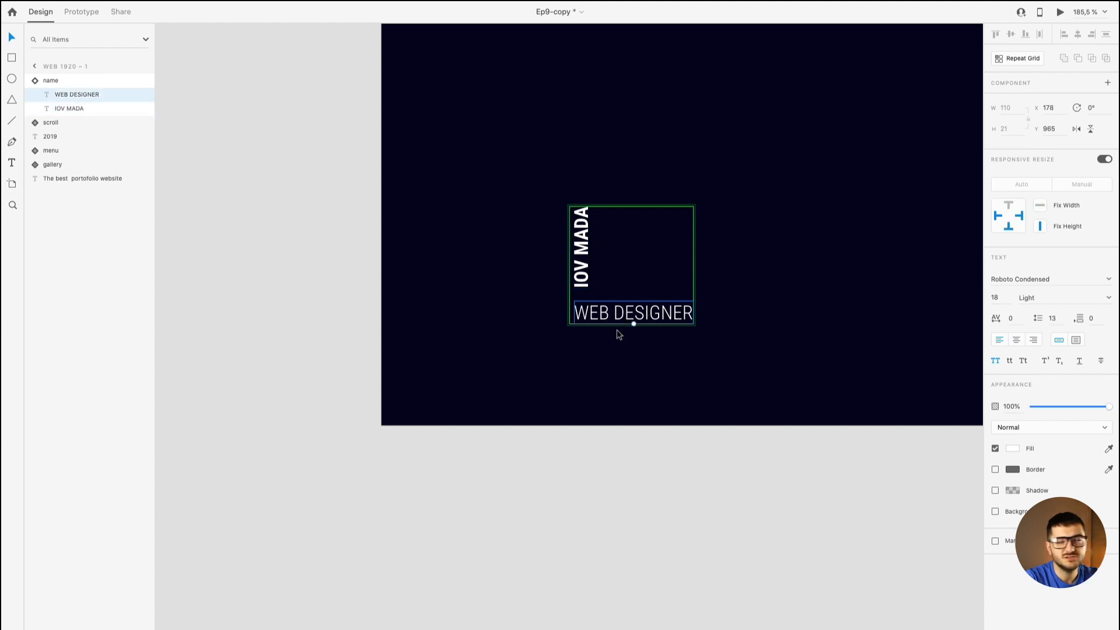
pyautogui.click(619, 344)
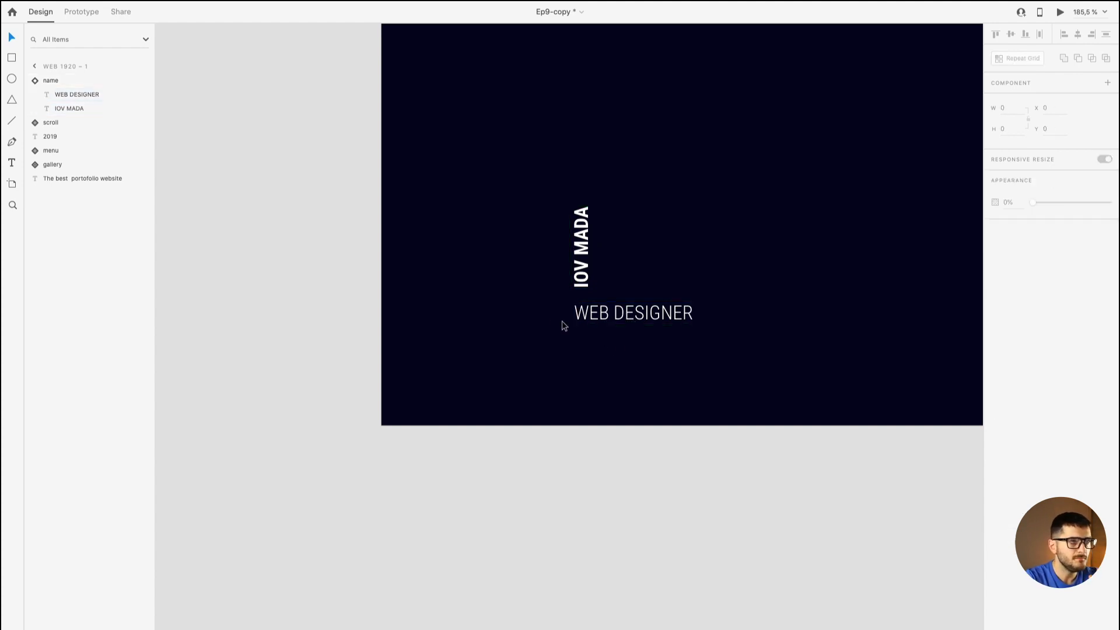
pyautogui.click(583, 245)
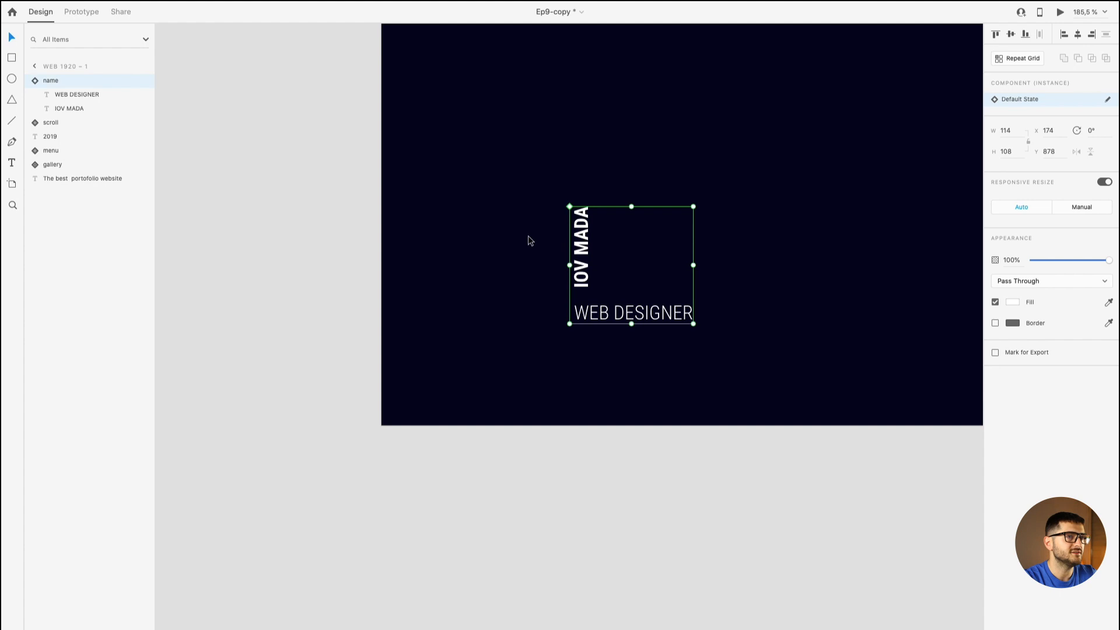
pyautogui.click(528, 240)
pyautogui.scroll(-1, 530, 241)
pyautogui.scroll(-5, 530, 241)
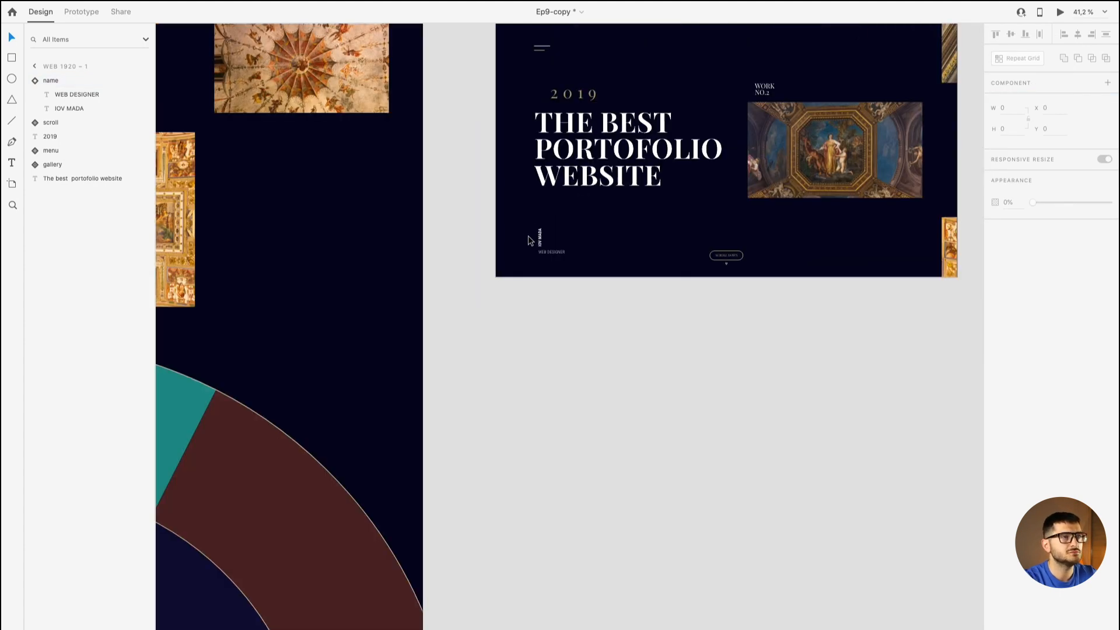
# Step: Copy the info group from Artboard – 1 to just beneath the WORK NO.2 image on Web 1920 – 1, aligned with its left edge
pyautogui.scroll(-2, 529, 240)
pyautogui.moveTo(488, 233); pyautogui.dragTo(740, 264)
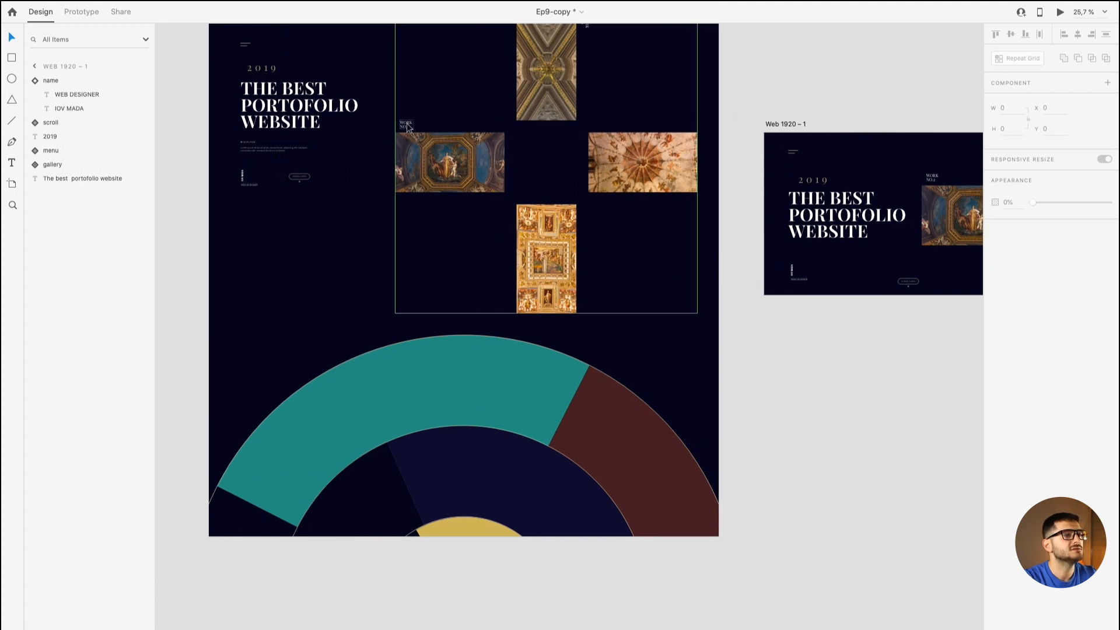
pyautogui.click(257, 151)
pyautogui.moveTo(255, 150); pyautogui.dragTo(663, 237)
pyautogui.scroll(5, 947, 263)
pyautogui.scroll(5, 645, 235)
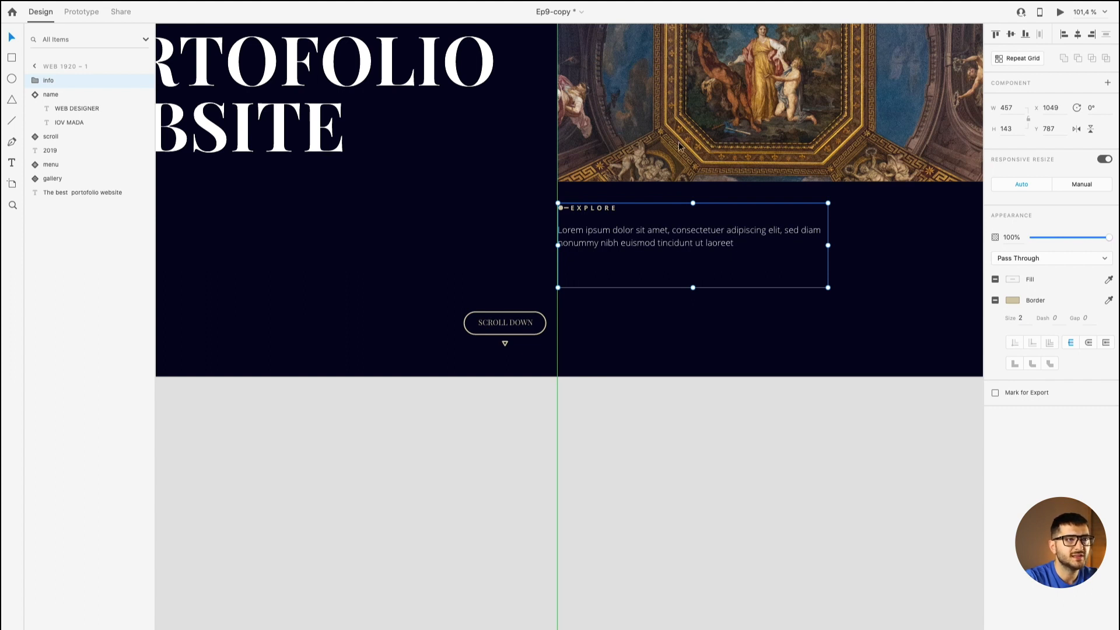
# Step: Check the info group against the gallery image and fine-tune its position to X 1049, Y 788
pyautogui.click(699, 142)
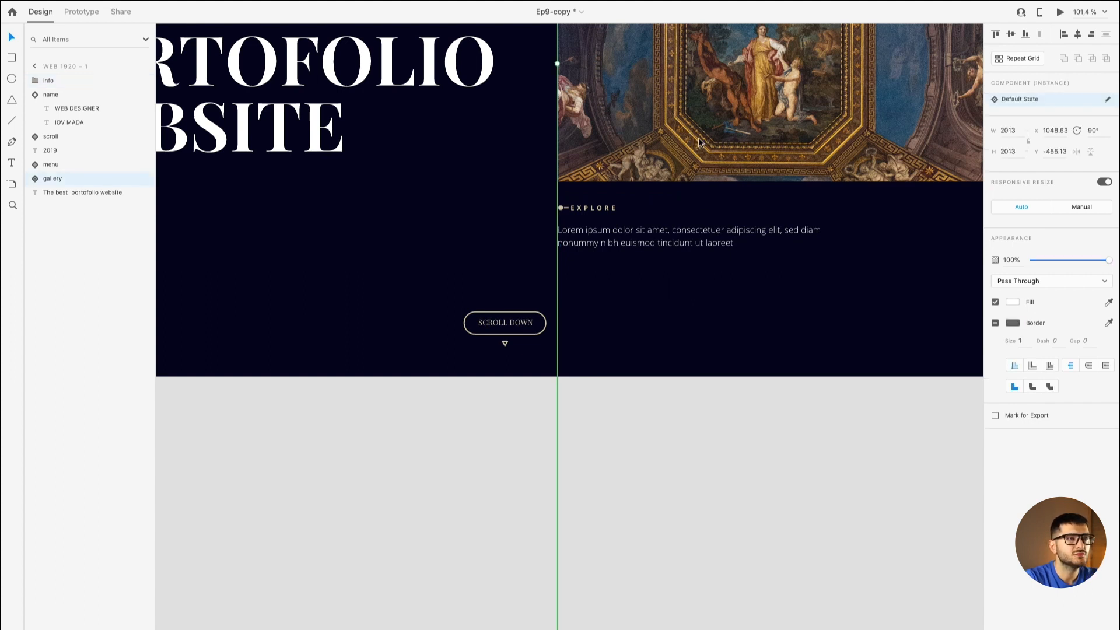
pyautogui.click(675, 237)
pyautogui.click(676, 317)
pyautogui.click(659, 243)
pyautogui.moveTo(612, 231); pyautogui.dragTo(614, 231)
pyautogui.scroll(-2, 613, 232)
pyautogui.click(545, 373)
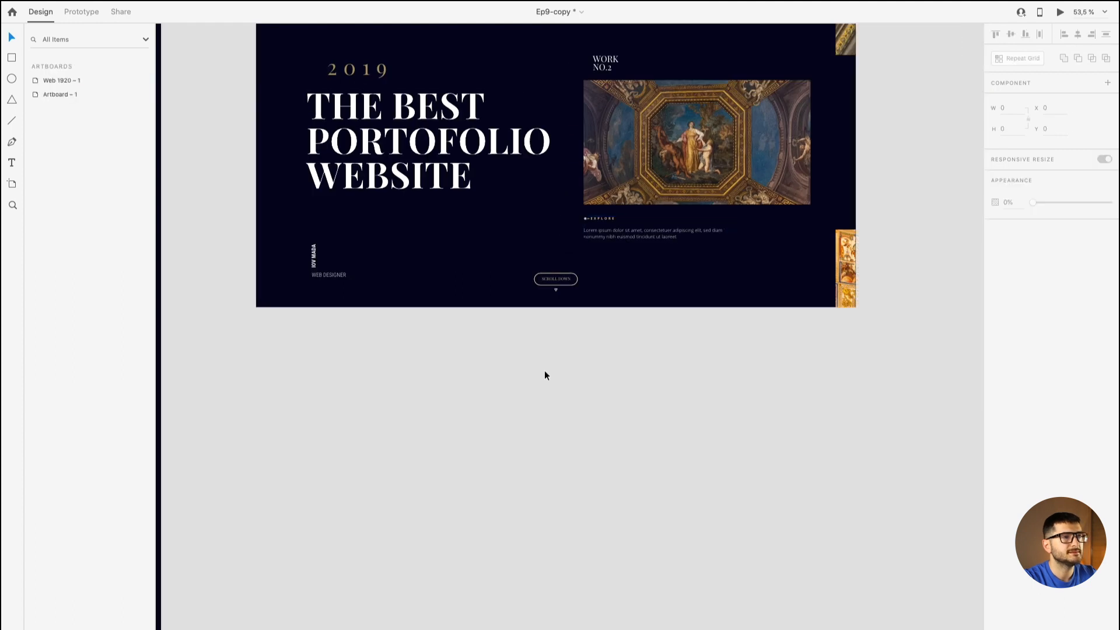
# Step: Compare the assembled Web 1920 – 1 layout with Artboard – 1 to find what is still missing
pyautogui.scroll(-1, 545, 369)
pyautogui.moveTo(517, 361); pyautogui.dragTo(975, 391)
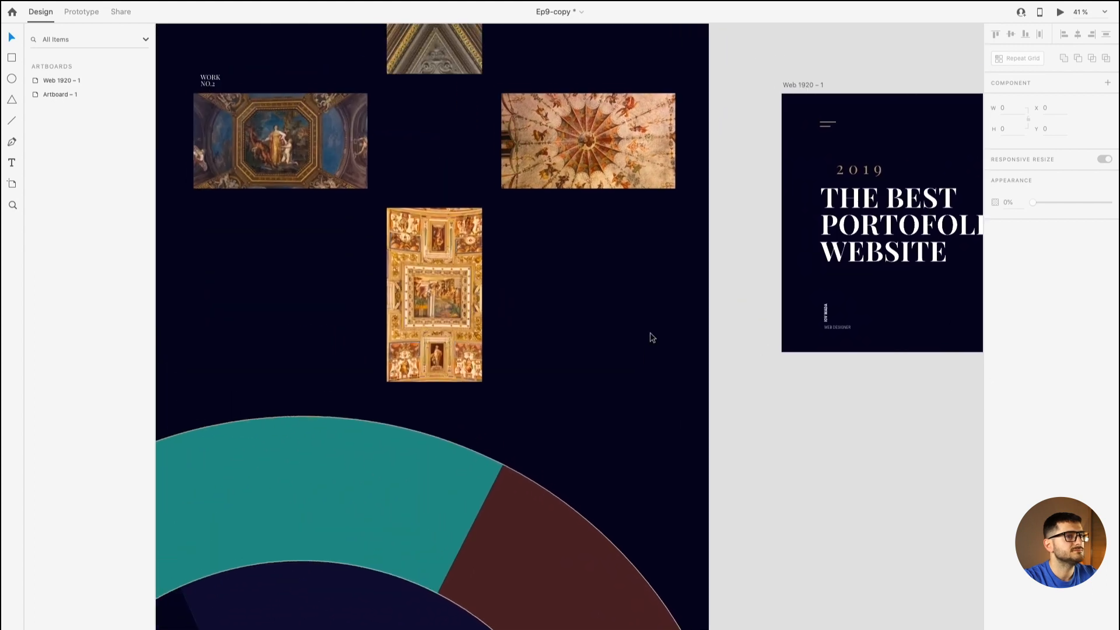
pyautogui.scroll(-2, 651, 336)
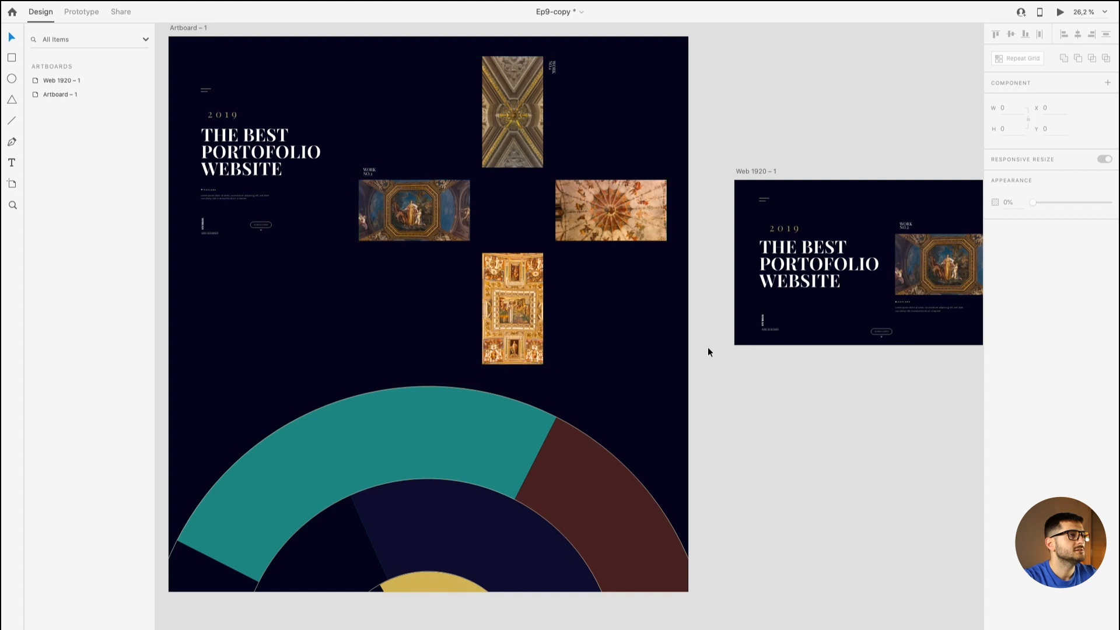
pyautogui.hscroll(5, 818, 324)
pyautogui.scroll(3, 751, 273)
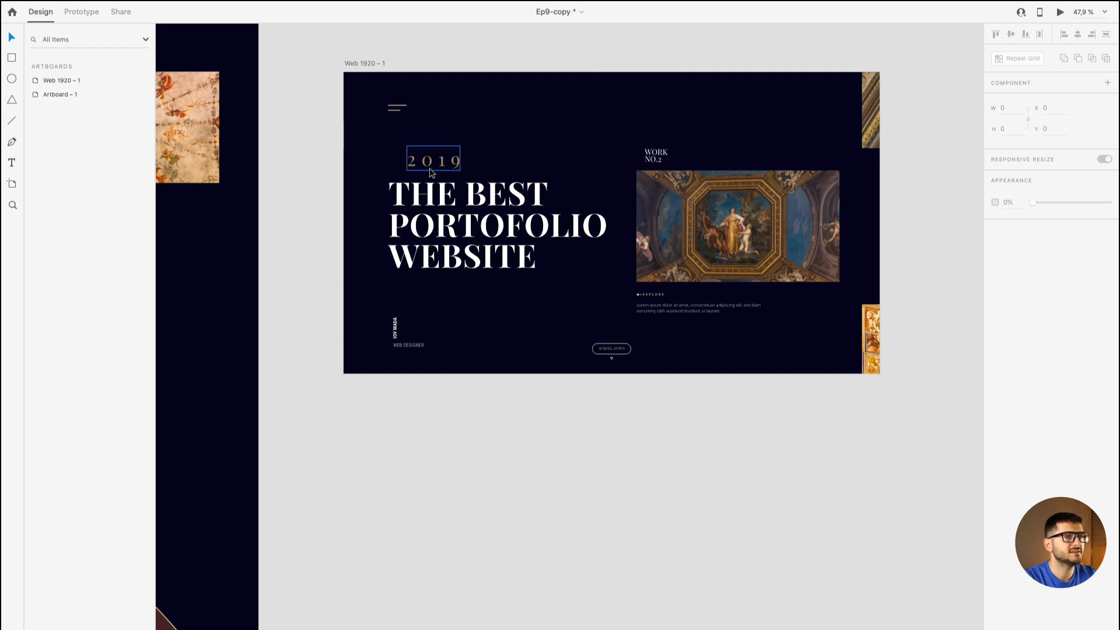
pyautogui.click(346, 63)
pyautogui.scroll(-2, 301, 118)
pyautogui.scroll(-1, 301, 117)
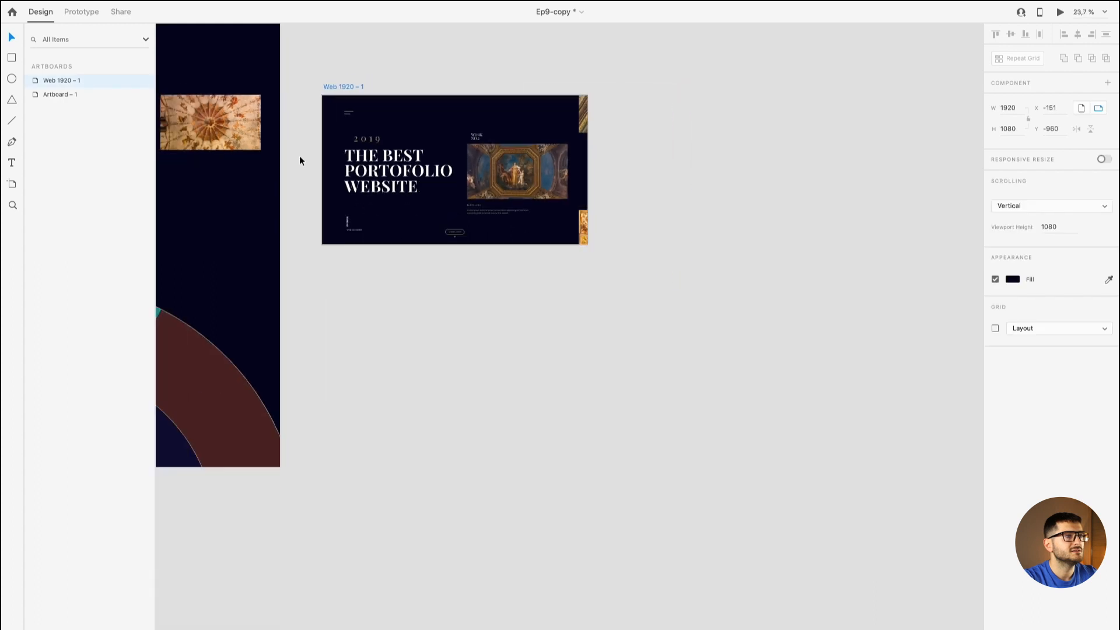
# Step: Copy the circles group from Artboard – 1 onto Web 1920 – 1, placing its centre just beyond the artboard's right edge
pyautogui.hscroll(-5, 299, 156)
pyautogui.click(328, 372)
pyautogui.scroll(-1, 328, 373)
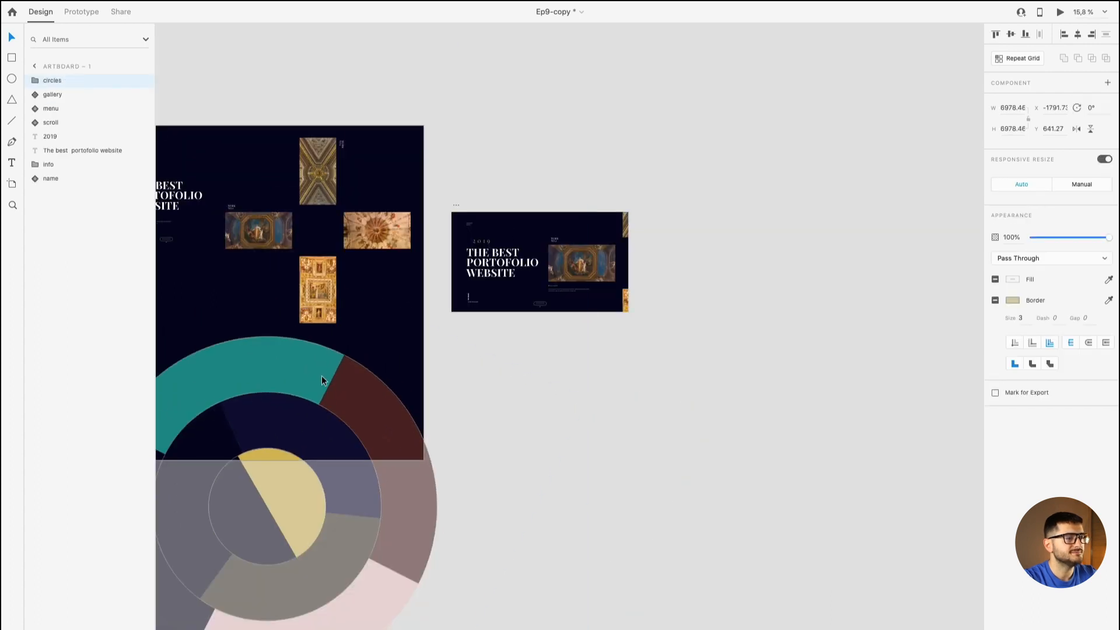
pyautogui.press('alt')
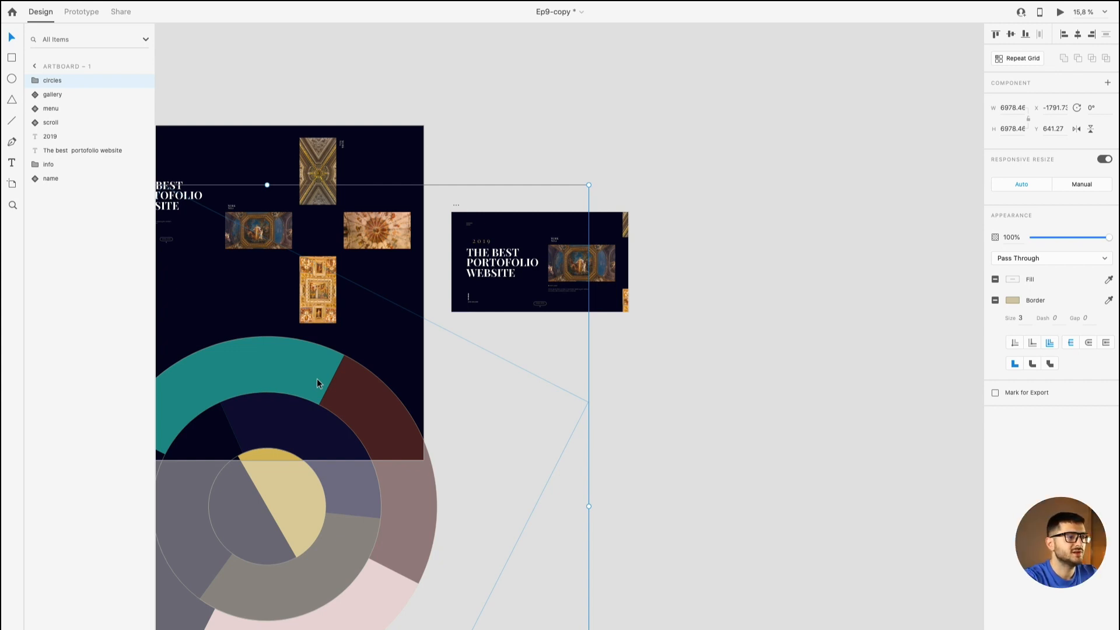
pyautogui.moveTo(317, 379); pyautogui.dragTo(665, 142)
pyautogui.scroll(3, 653, 146)
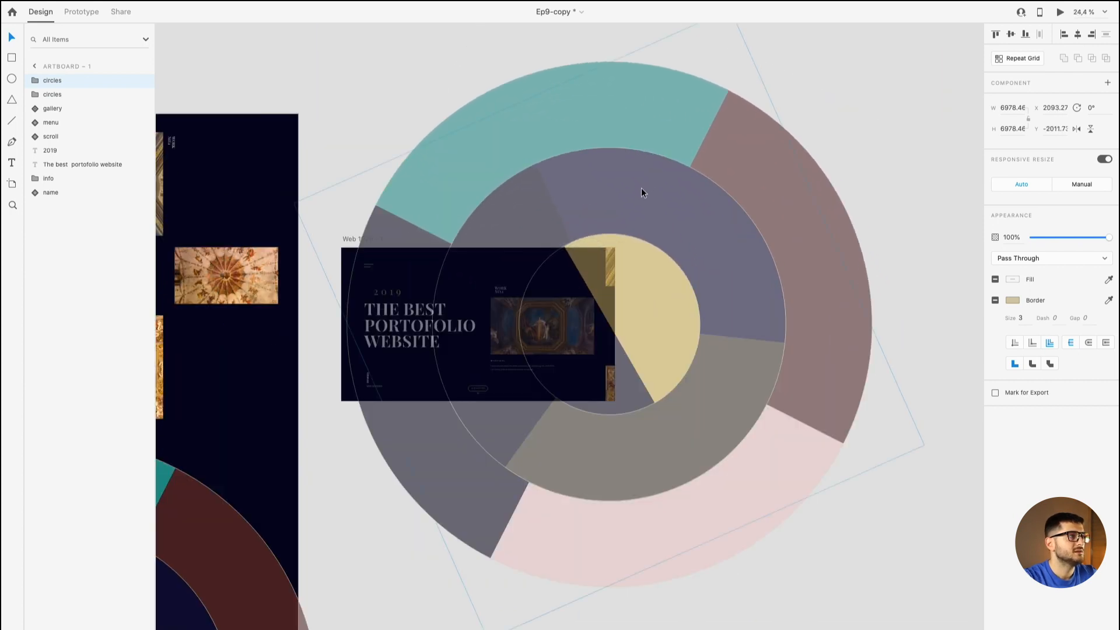
pyautogui.moveTo(621, 224); pyautogui.dragTo(677, 202)
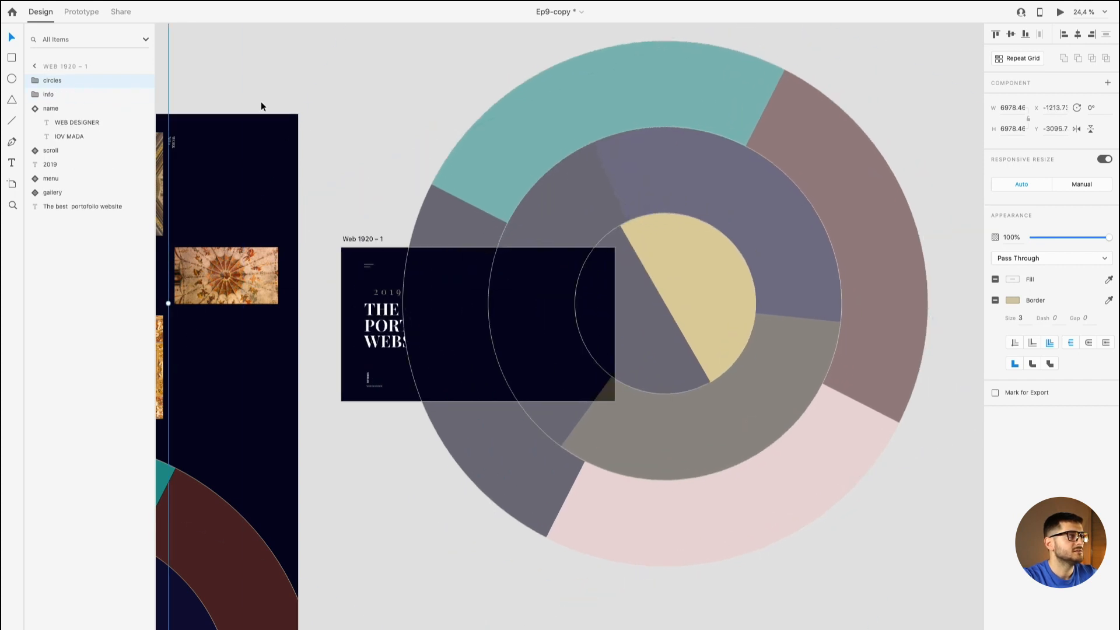
# Step: Take the window out of full screen and resize it to fill the desktop, with the layers list showing
pyautogui.click(362, 239)
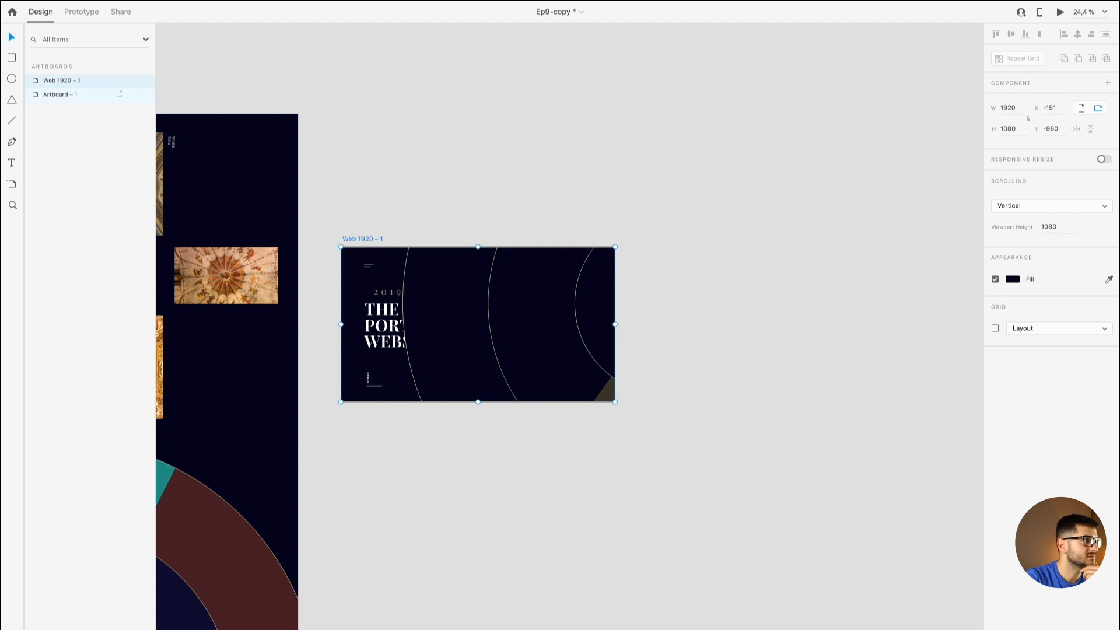
pyautogui.moveTo(135, 5)
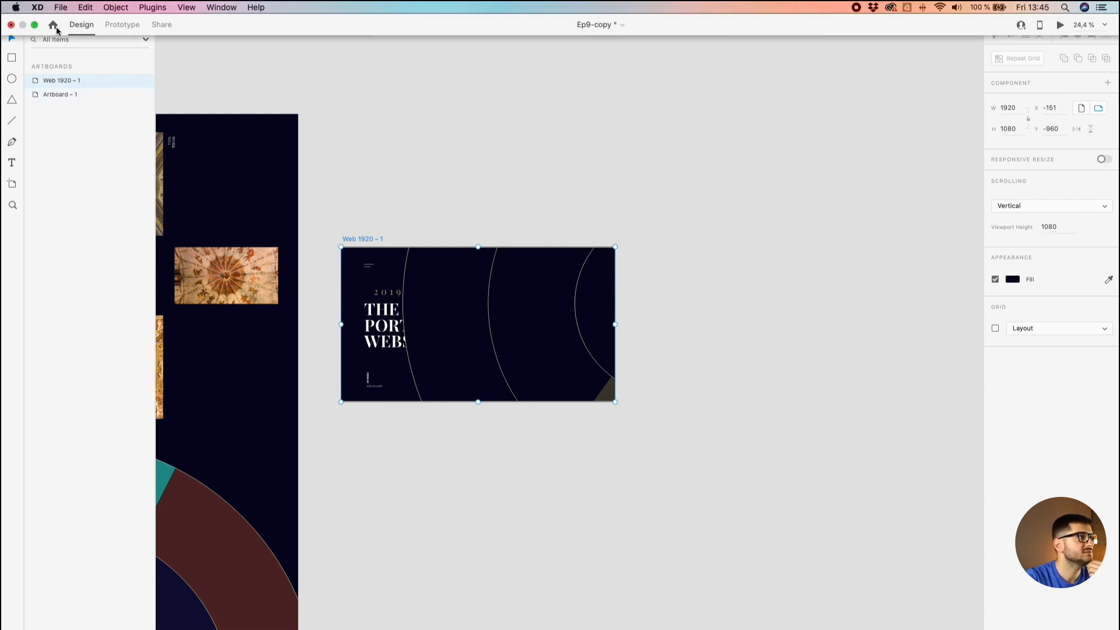
pyautogui.click(35, 25)
pyautogui.moveTo(408, 66); pyautogui.dragTo(188, 26)
pyautogui.moveTo(810, 535); pyautogui.dragTo(1114, 627)
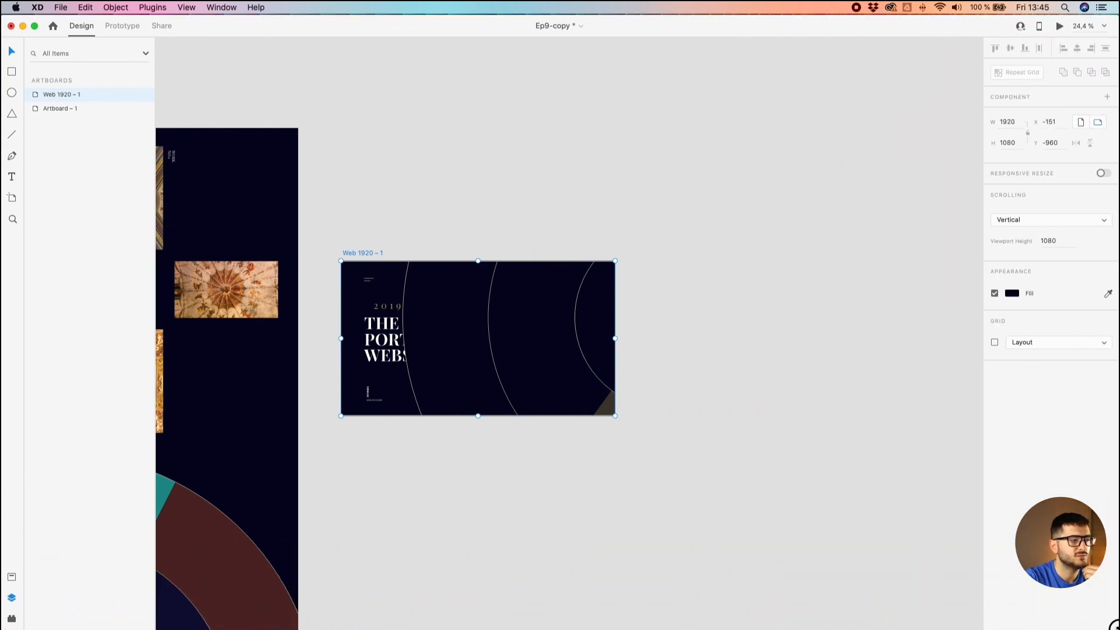
pyautogui.click(11, 578)
pyautogui.click(11, 597)
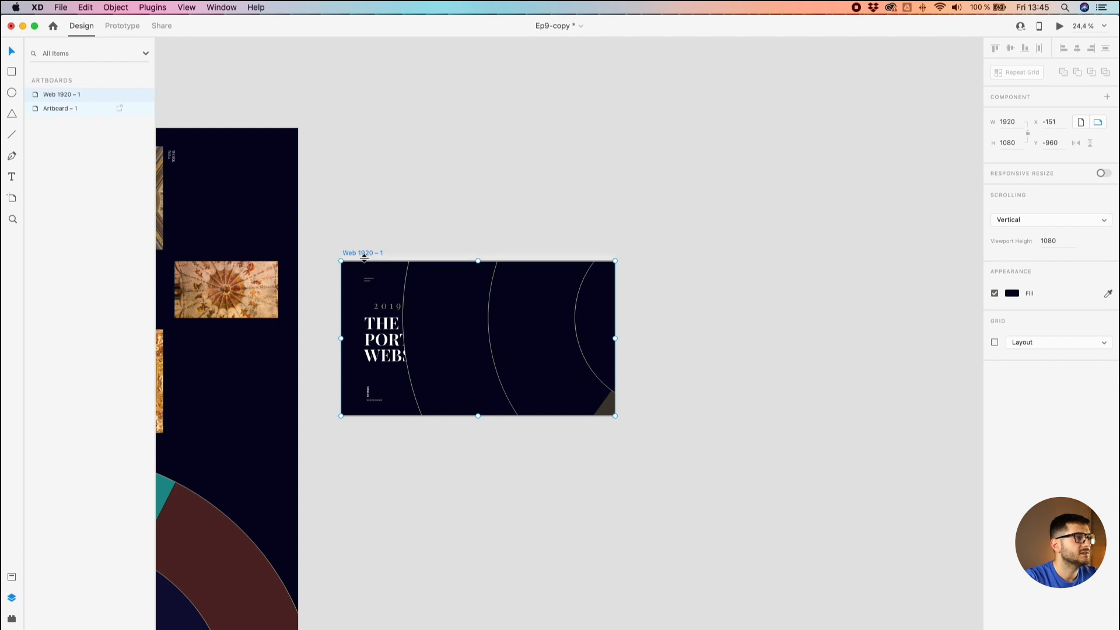
# Step: Move the circles group to the bottom of the layer order on Web 1920 – 1, behind the title and gallery
pyautogui.click(368, 280)
pyautogui.click(65, 94)
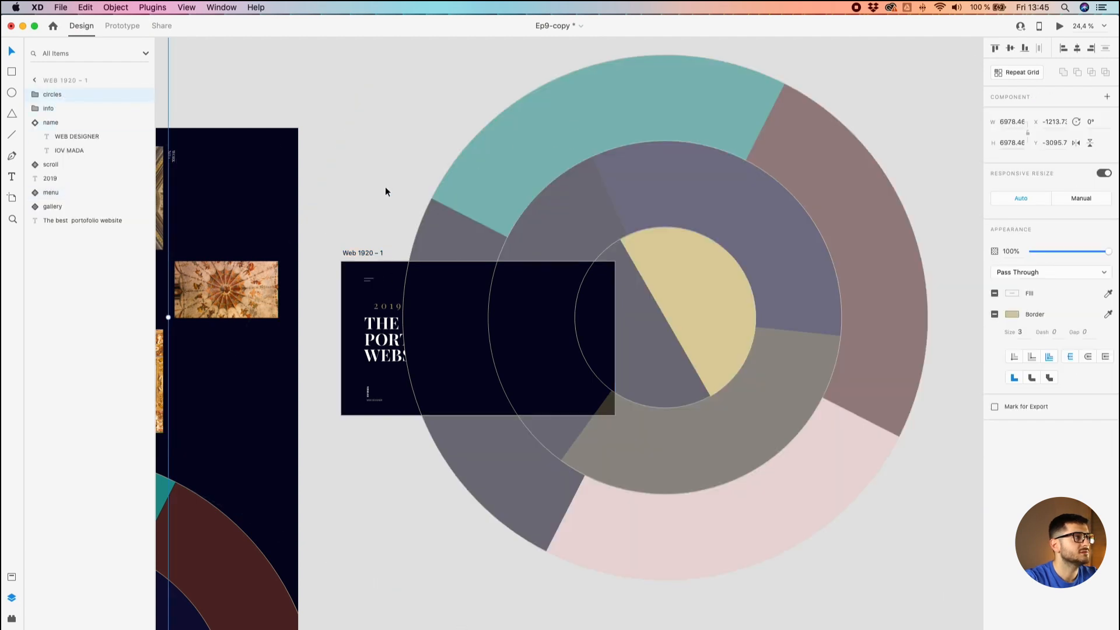
pyautogui.moveTo(356, 157); pyautogui.dragTo(618, 344)
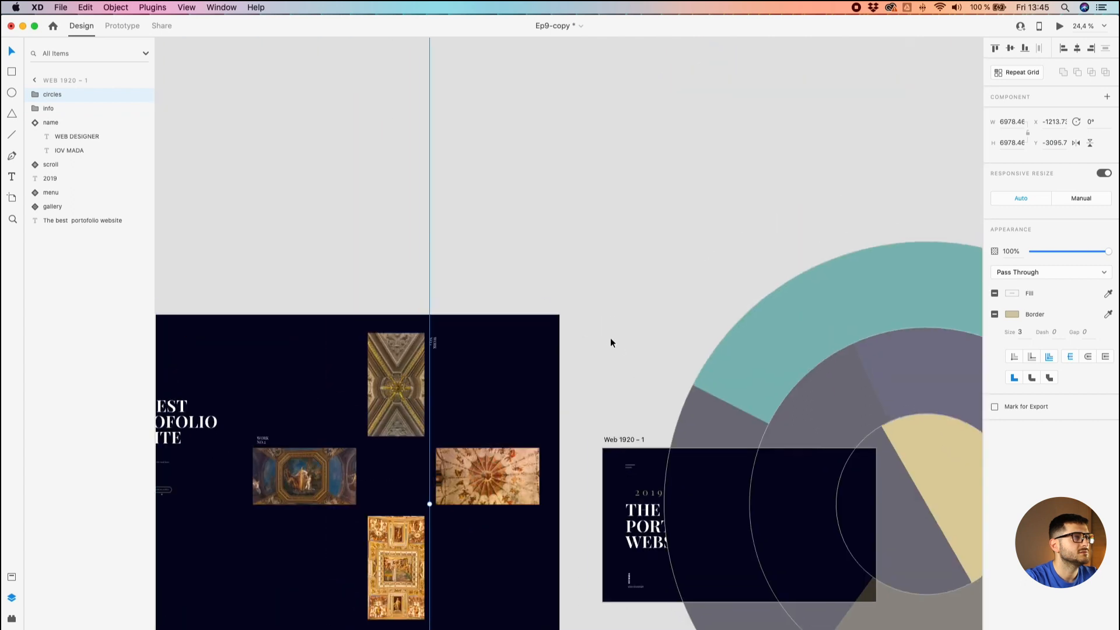
pyautogui.scroll(-3, 604, 336)
pyautogui.scroll(-1, 605, 336)
pyautogui.moveTo(582, 275); pyautogui.dragTo(359, 266)
pyautogui.scroll(-3, 359, 266)
pyautogui.scroll(5, 497, 316)
pyautogui.moveTo(516, 338); pyautogui.dragTo(500, 247)
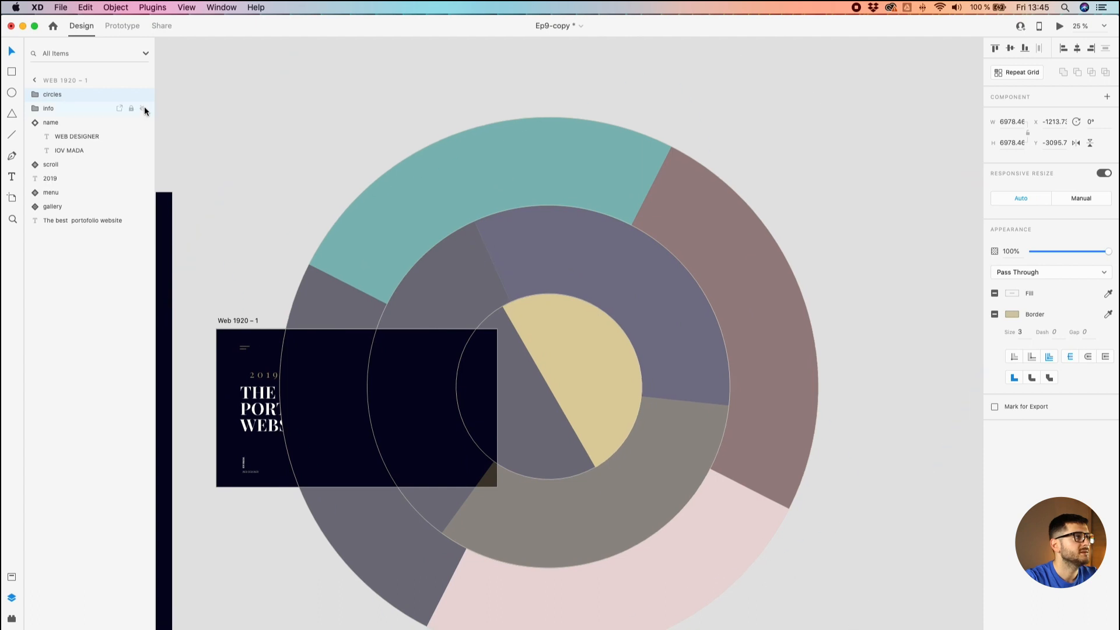
pyautogui.click(82, 109)
pyautogui.click(360, 303)
pyautogui.moveTo(35, 97); pyautogui.dragTo(52, 230)
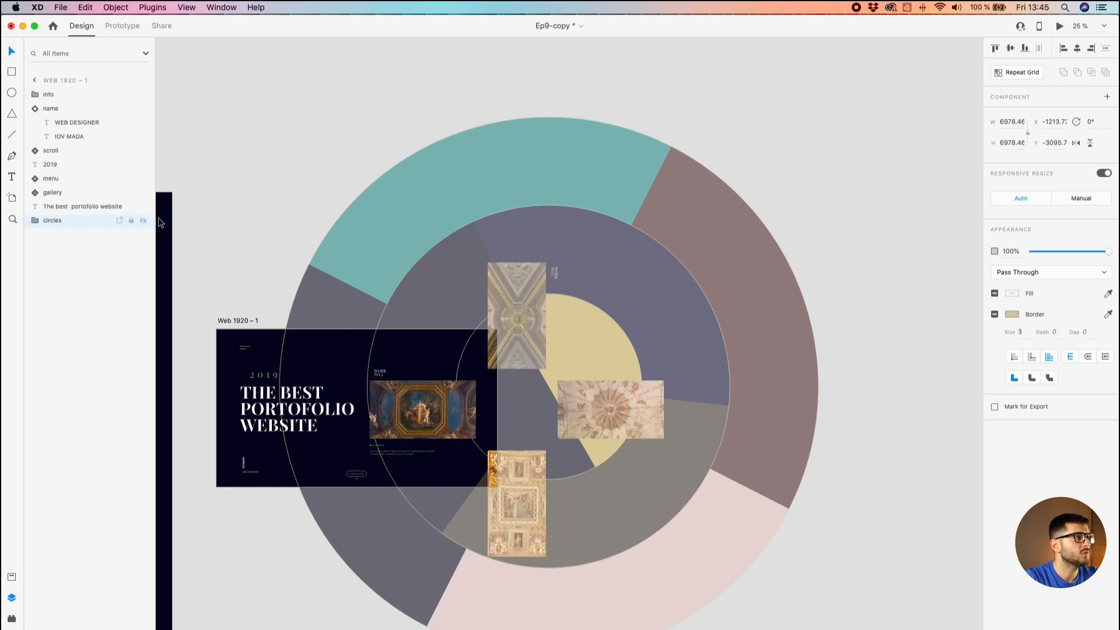
# Step: Set the info group's blend mode to Normal and move it directly above the circles group in the layer order
pyautogui.scroll(3, 268, 436)
pyautogui.click(442, 457)
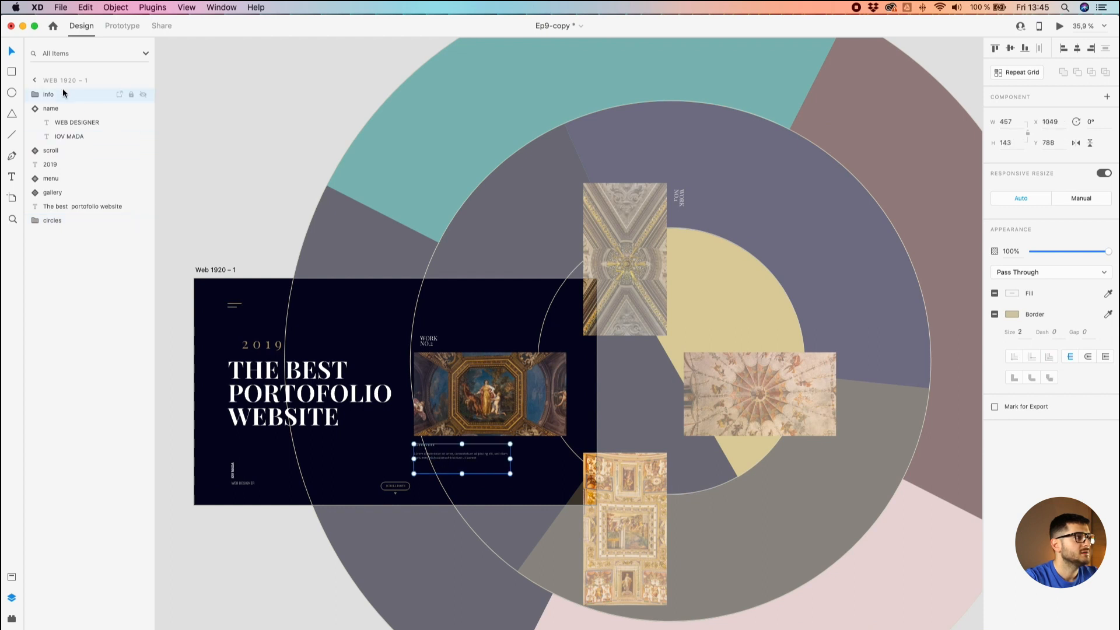
pyautogui.scroll(5, 362, 421)
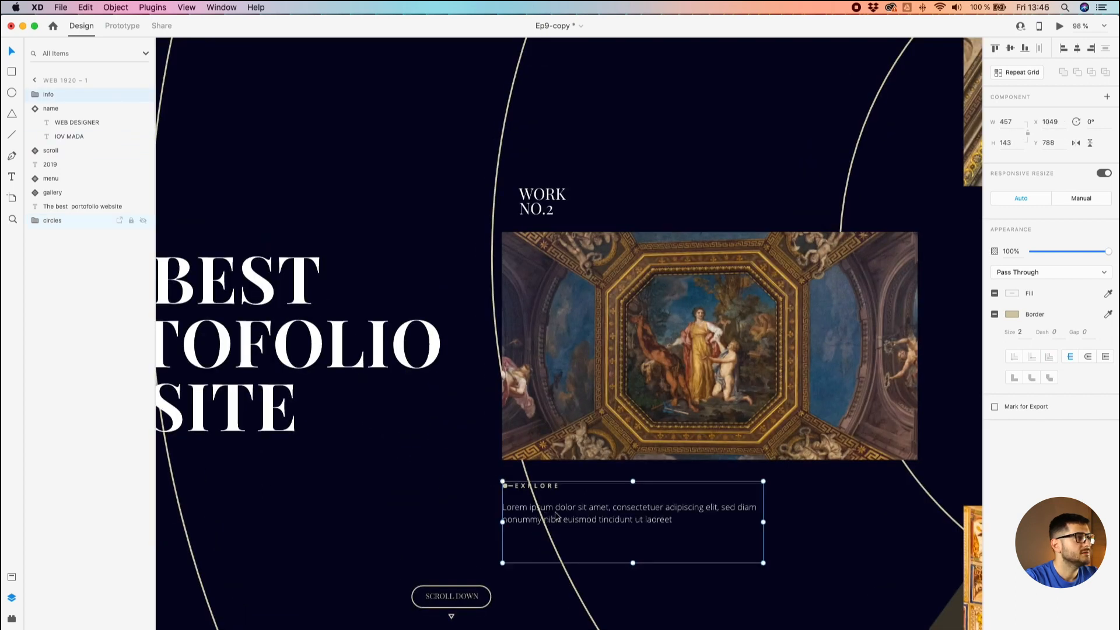
pyautogui.click(65, 220)
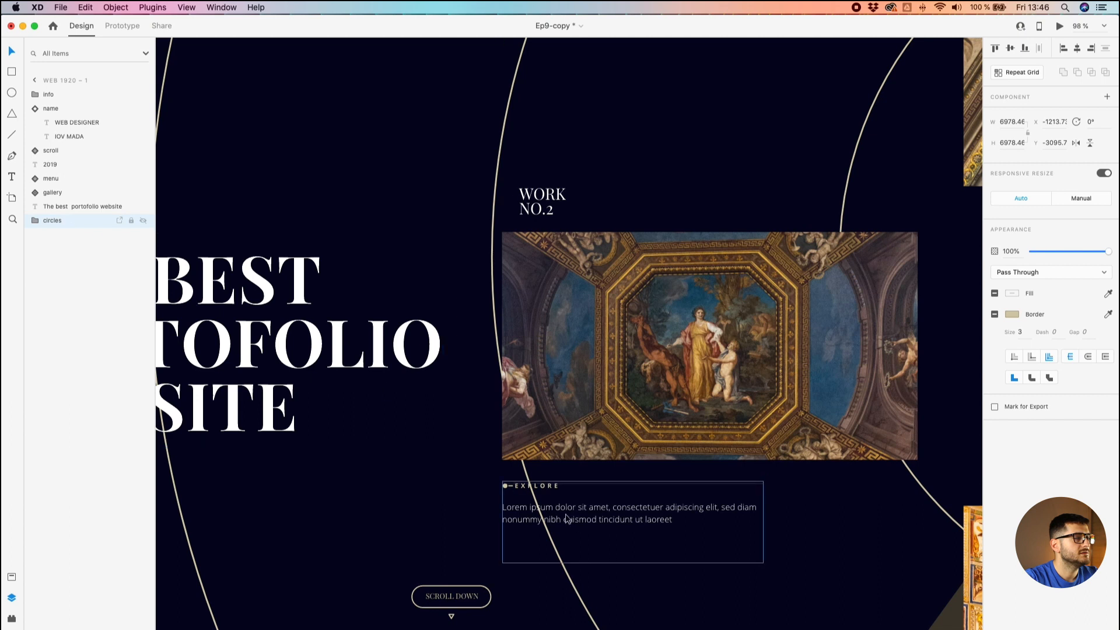
pyautogui.click(569, 519)
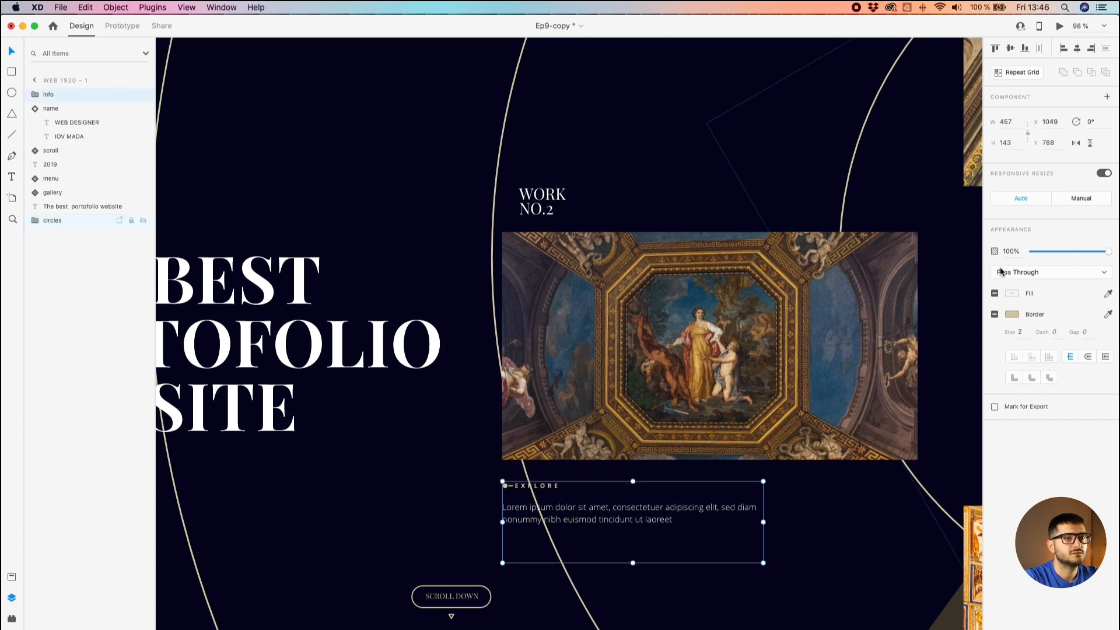
pyautogui.click(1020, 275)
pyautogui.click(1020, 281)
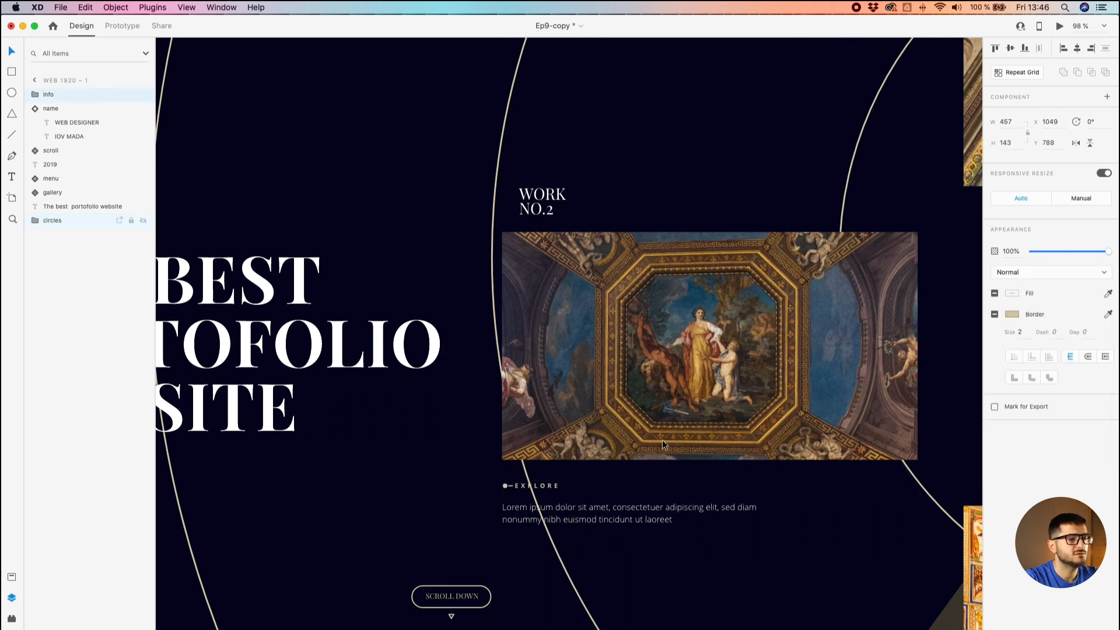
pyautogui.moveTo(41, 94); pyautogui.dragTo(55, 214)
# Step: Try moving the info group to X 1125, Y 781, and undo the move
pyautogui.moveTo(604, 517); pyautogui.dragTo(649, 512)
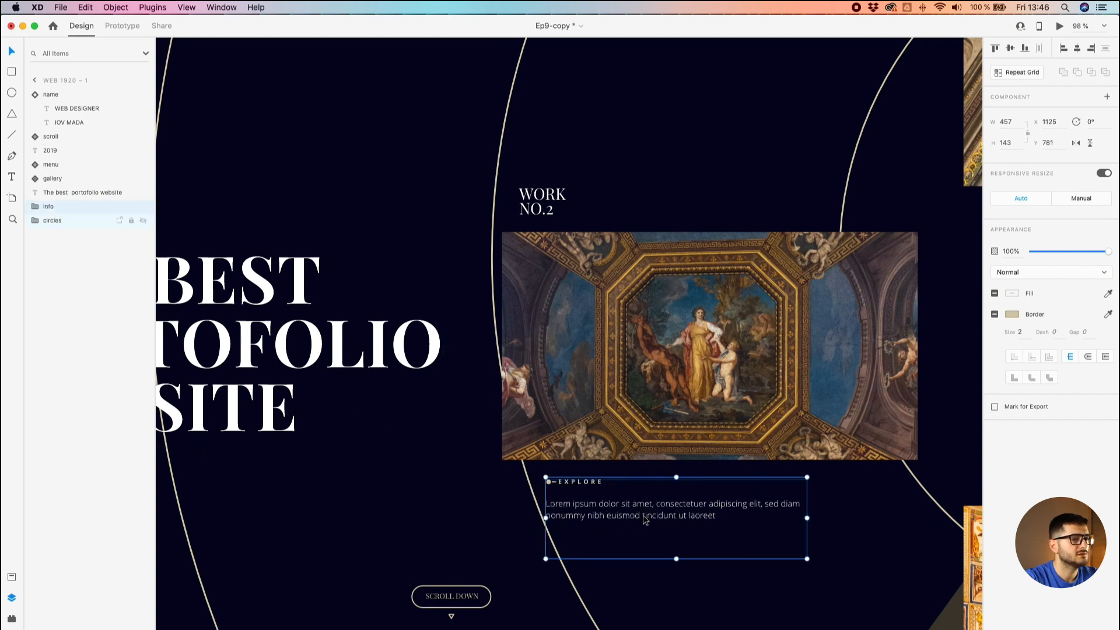
pyautogui.scroll(-2, 523, 351)
pyautogui.press('super+z')
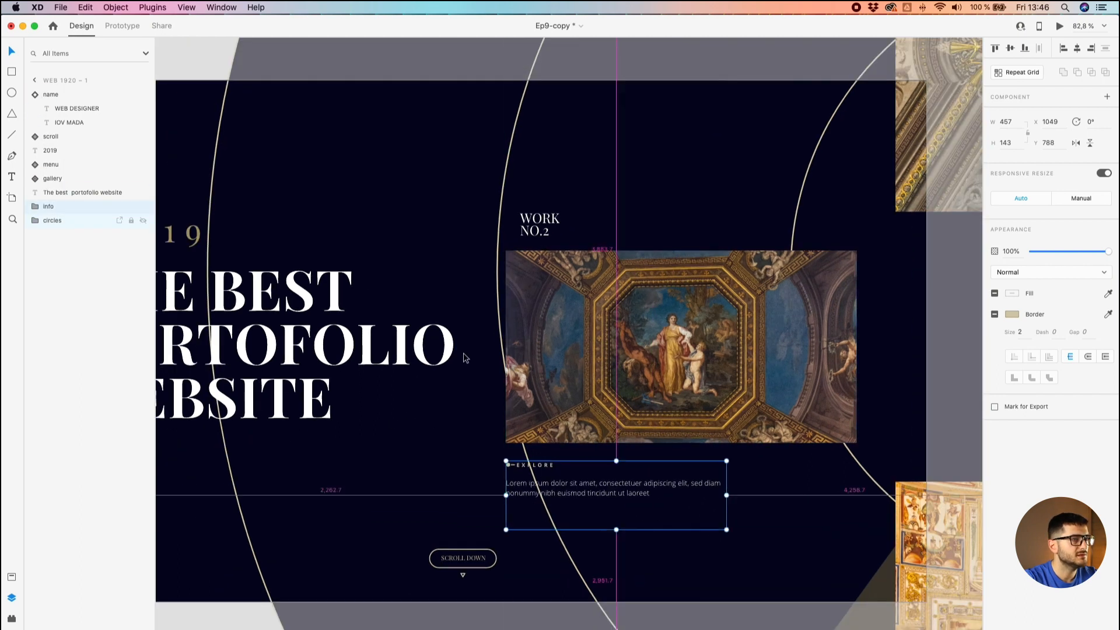
# Step: Inspect the circles group and the gallery component as placed on Web 1920 – 1
pyautogui.scroll(-5, 464, 354)
pyautogui.click(419, 256)
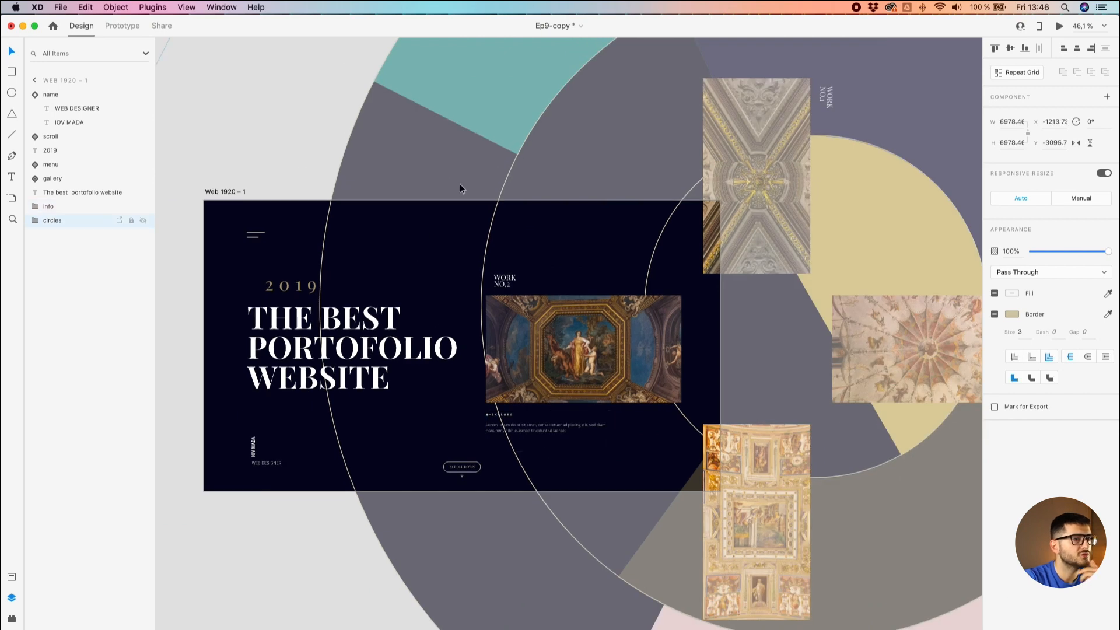
pyautogui.click(503, 183)
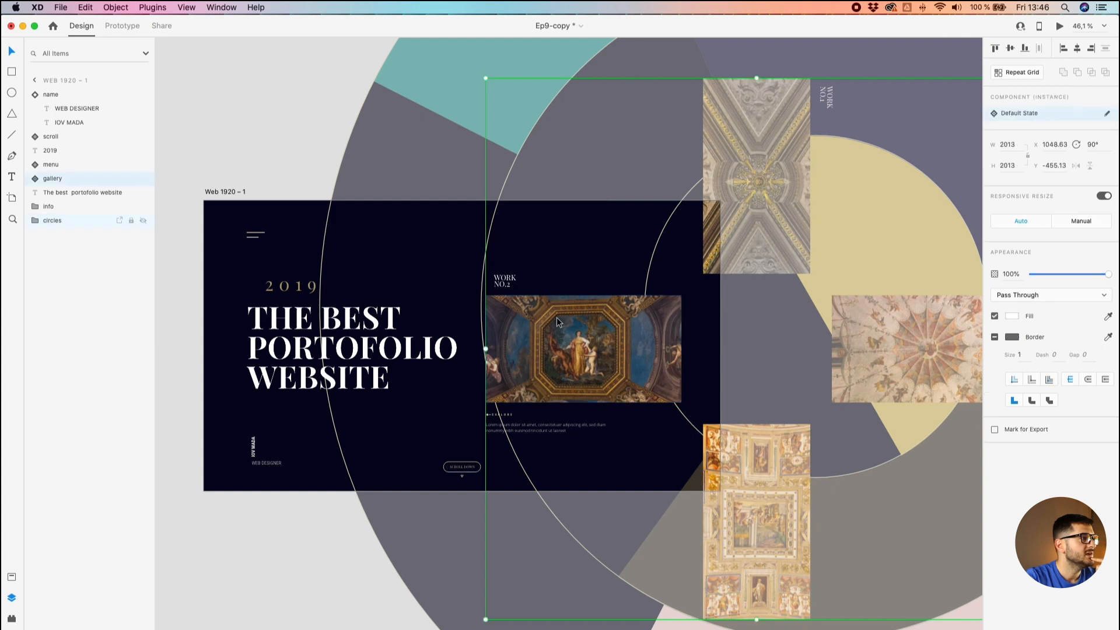
# Step: Inspect the menu, year, title, scroll and name elements and the overall composition of Web 1920 – 1
pyautogui.click(51, 164)
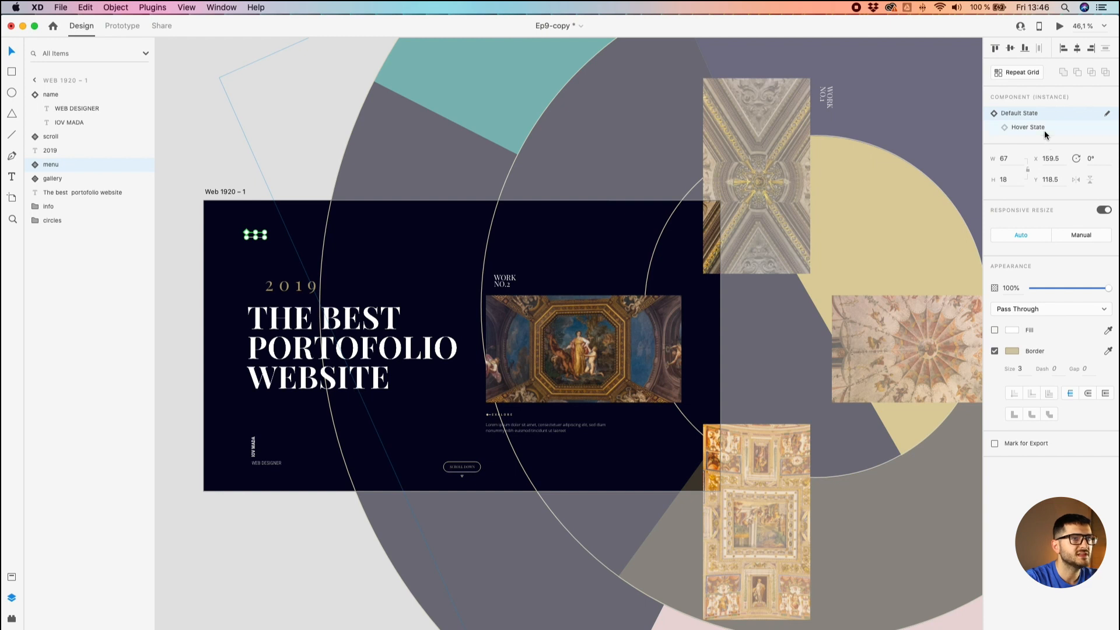
pyautogui.click(51, 150)
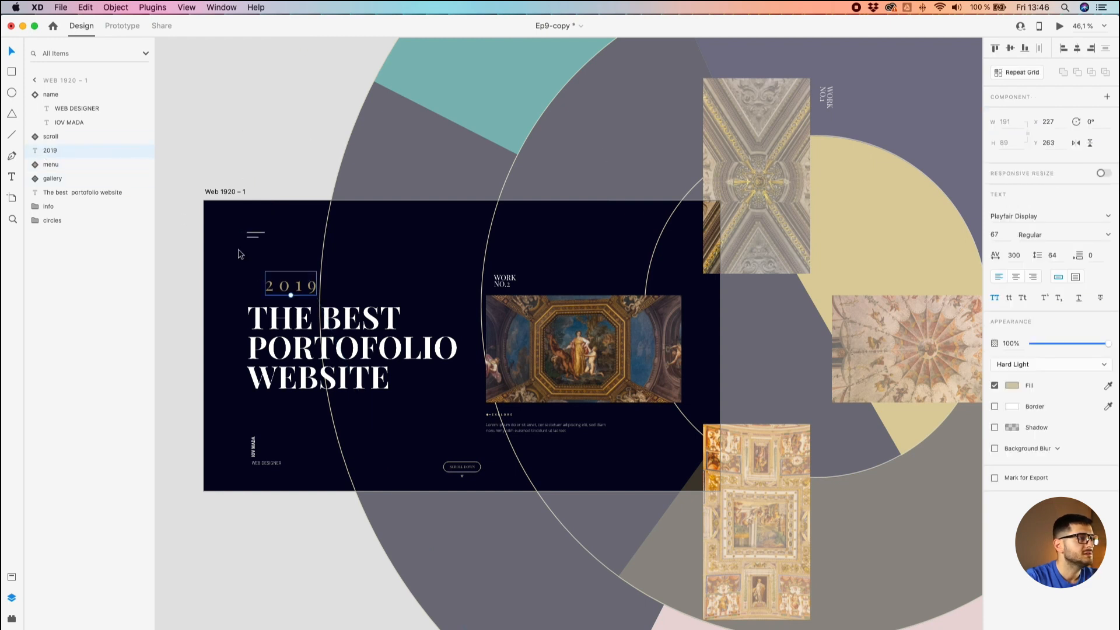
pyautogui.click(274, 296)
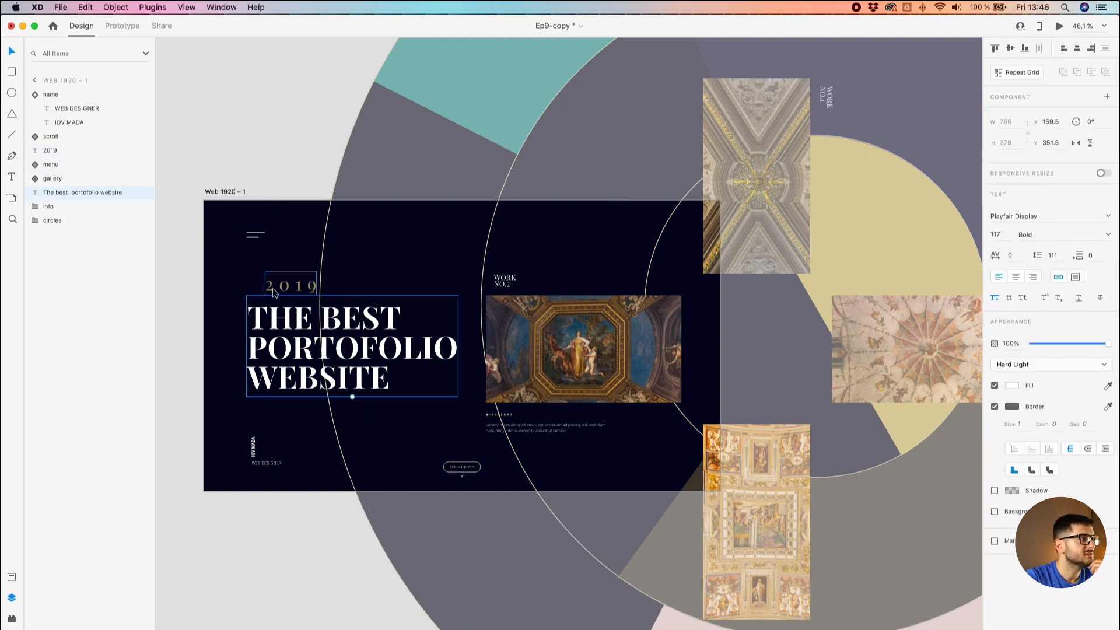
pyautogui.click(76, 140)
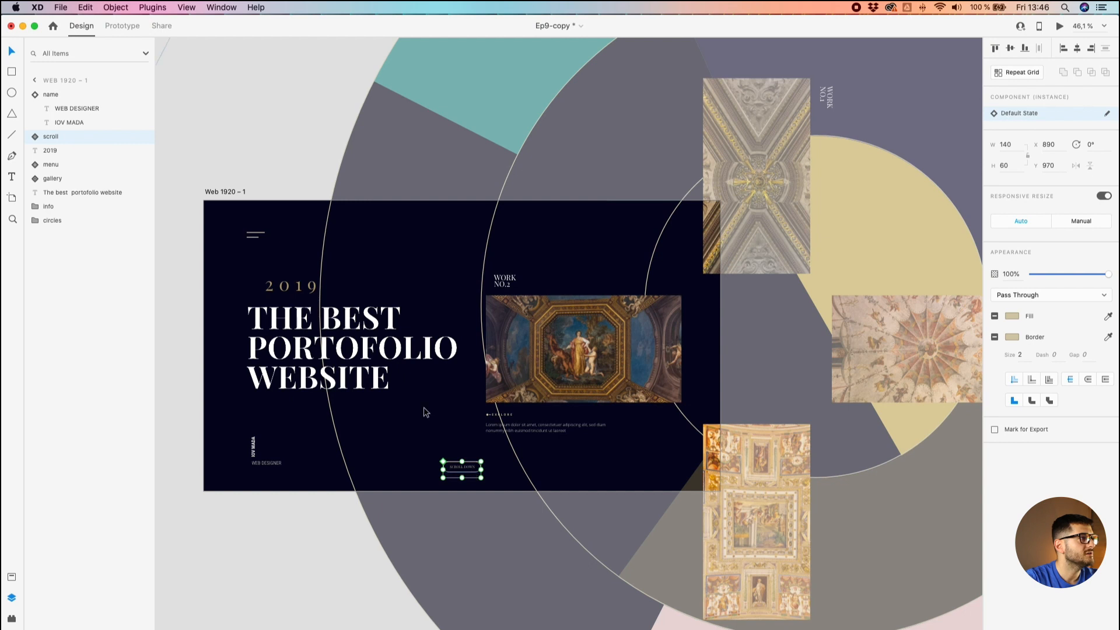
pyautogui.click(52, 97)
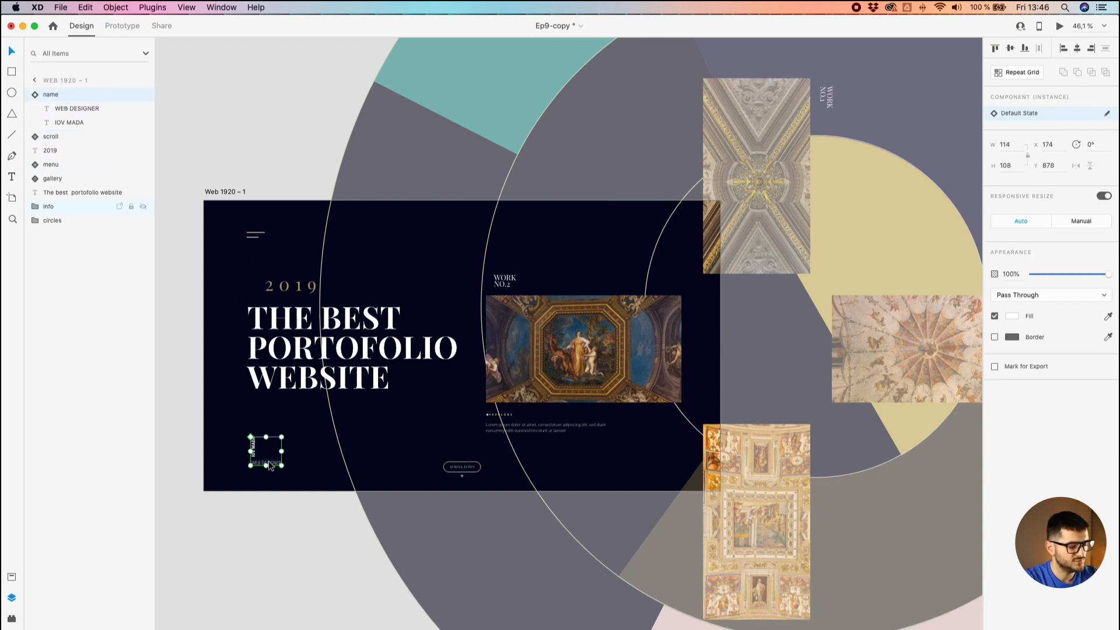
pyautogui.scroll(-3, 444, 465)
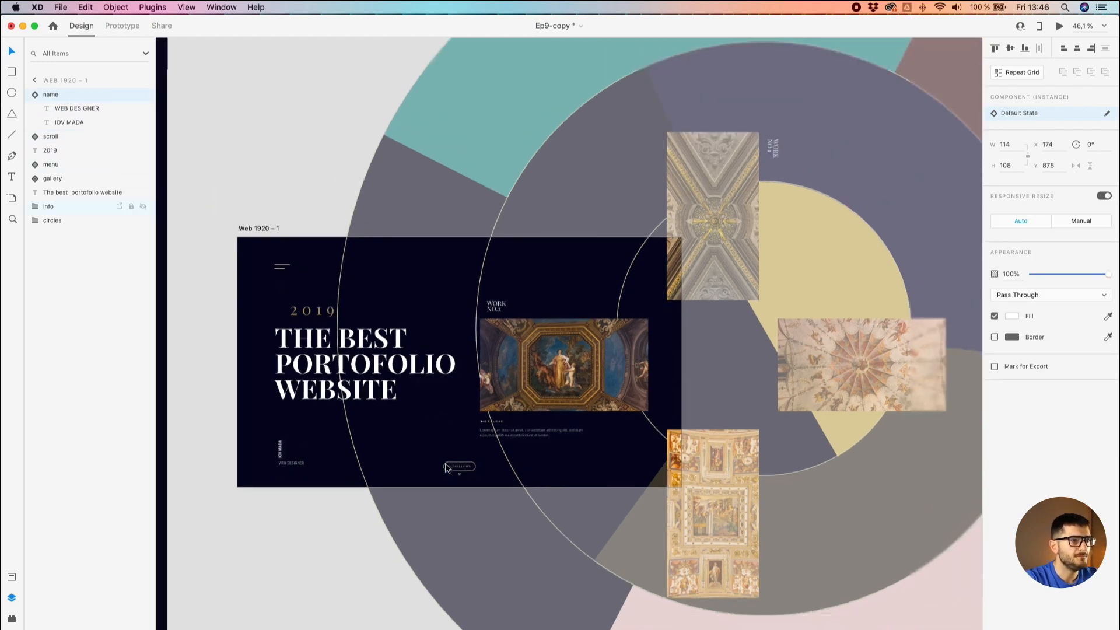
pyautogui.click(272, 218)
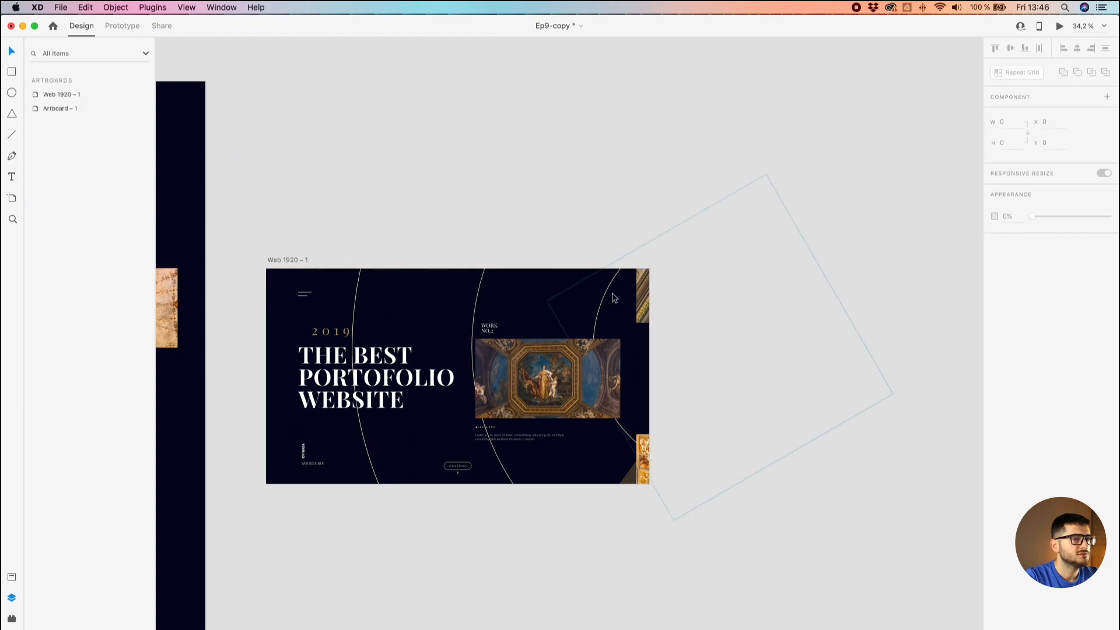
# Step: Shift the circles group to about X -1267.7 and check its curve against the scroll button and info text
pyautogui.click(611, 296)
pyautogui.moveTo(488, 190); pyautogui.dragTo(488, 218)
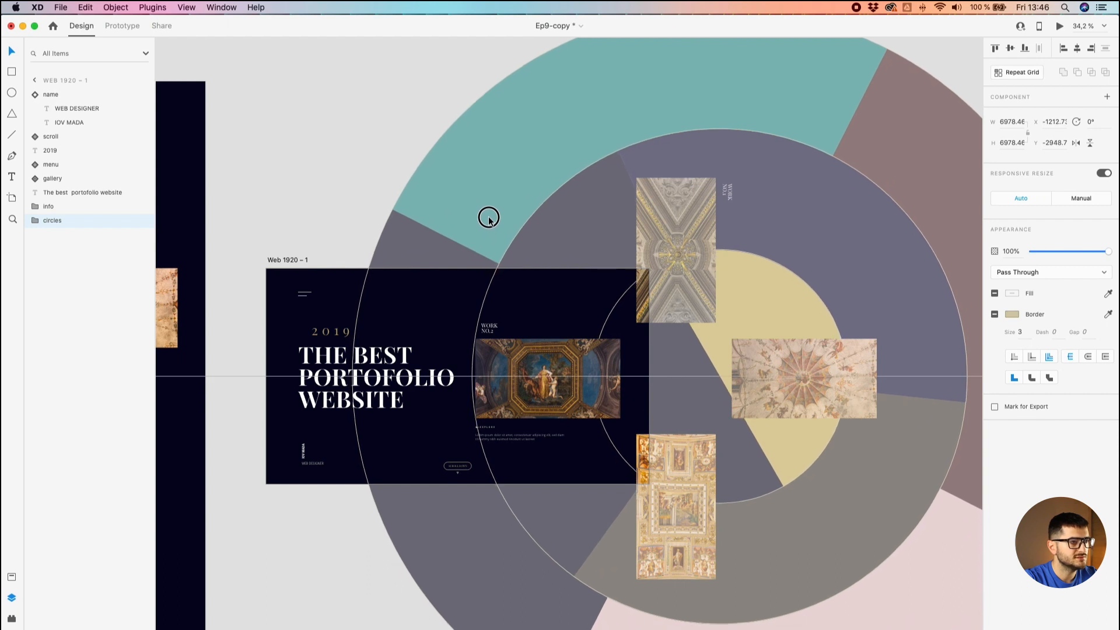
pyautogui.moveTo(489, 218); pyautogui.dragTo(478, 216)
pyautogui.scroll(10, 478, 443)
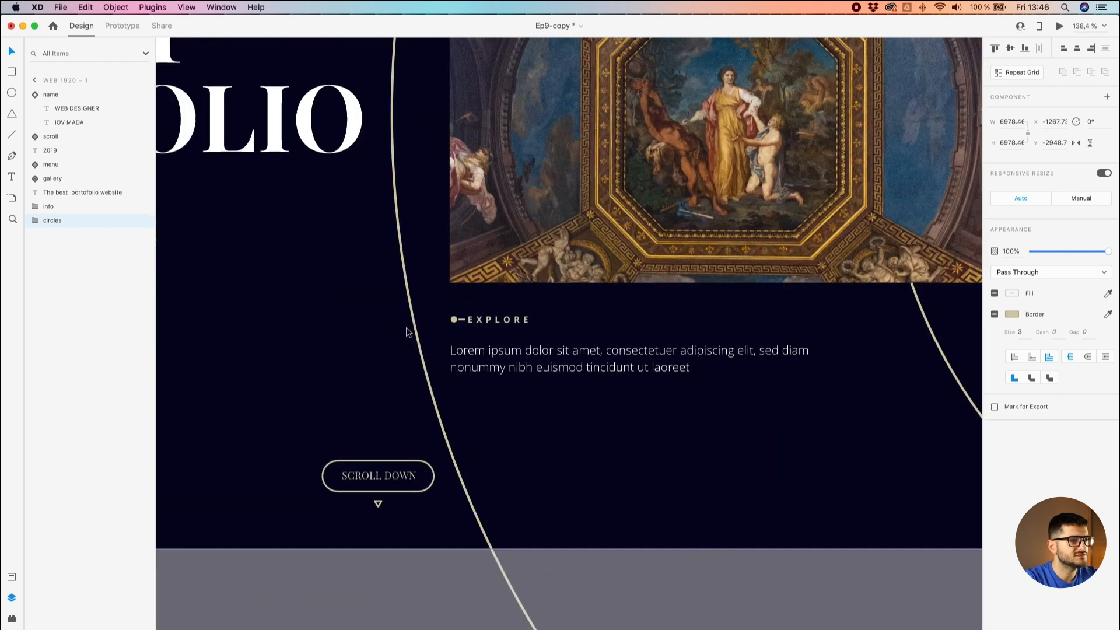
pyautogui.click(421, 500)
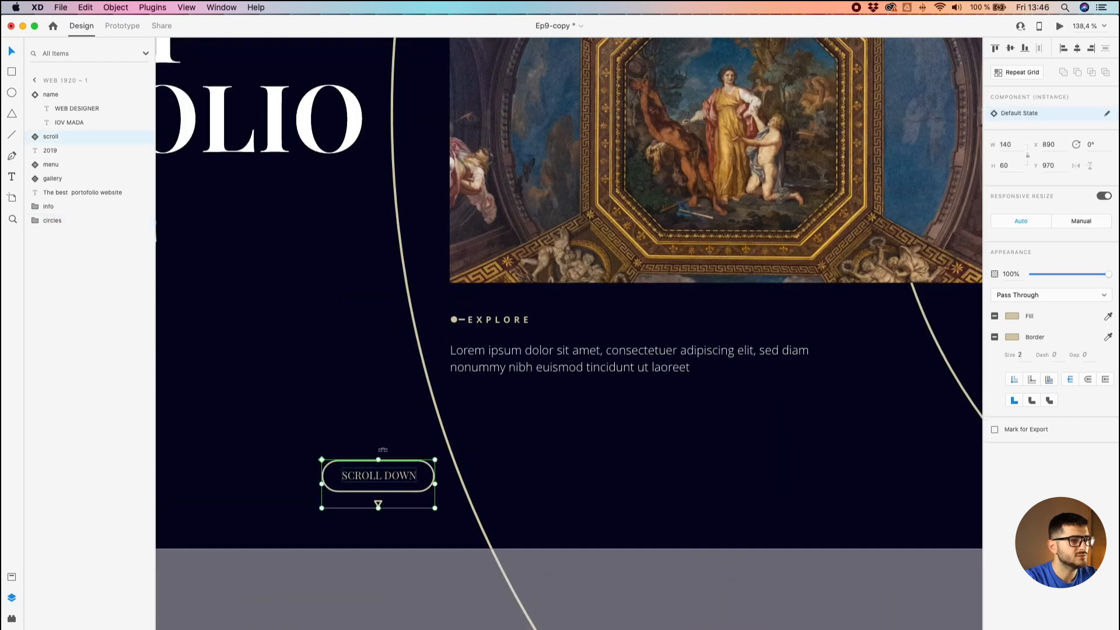
pyautogui.click(480, 348)
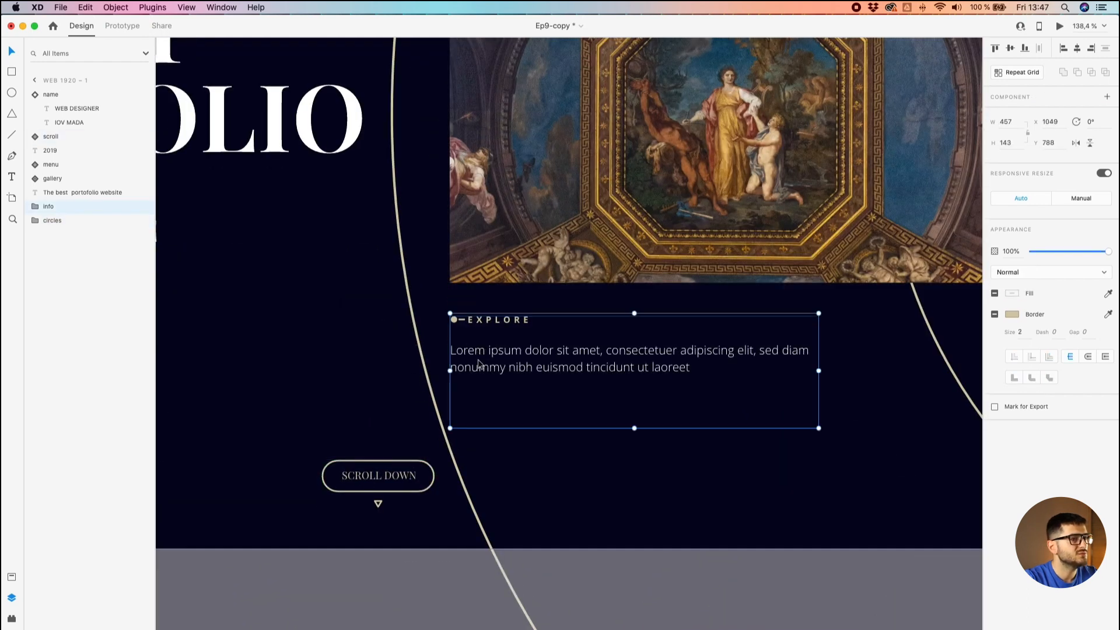
pyautogui.scroll(-8, 448, 357)
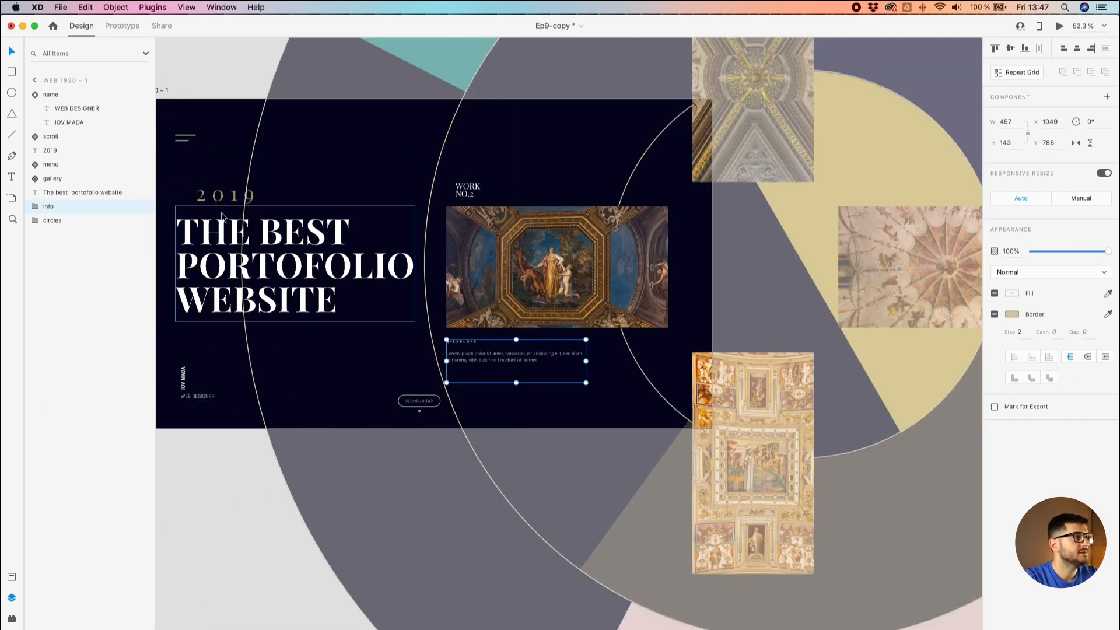
# Step: Align the 2019 text with the title's left edge and move the circles group to X -1253.7
pyautogui.moveTo(260, 174); pyautogui.dragTo(217, 196)
pyautogui.click(254, 195)
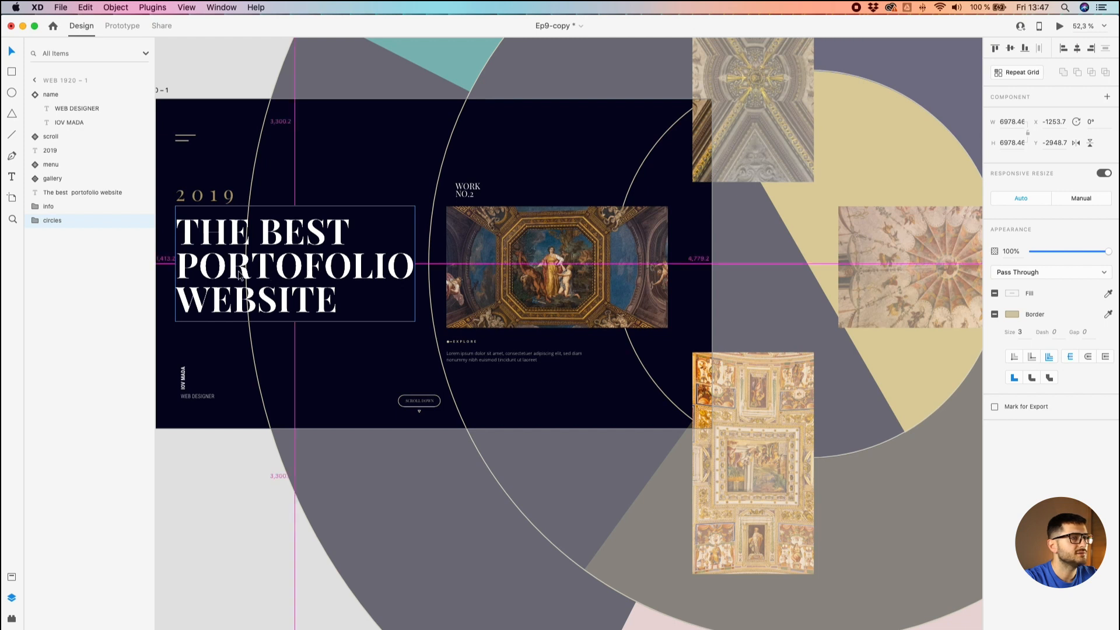
# Step: Add a black #000000 shadow at 64% opacity to the title text on Web 1920 – 1
pyautogui.scroll(5, 237, 272)
pyautogui.moveTo(237, 272); pyautogui.dragTo(238, 272)
pyautogui.click(994, 490)
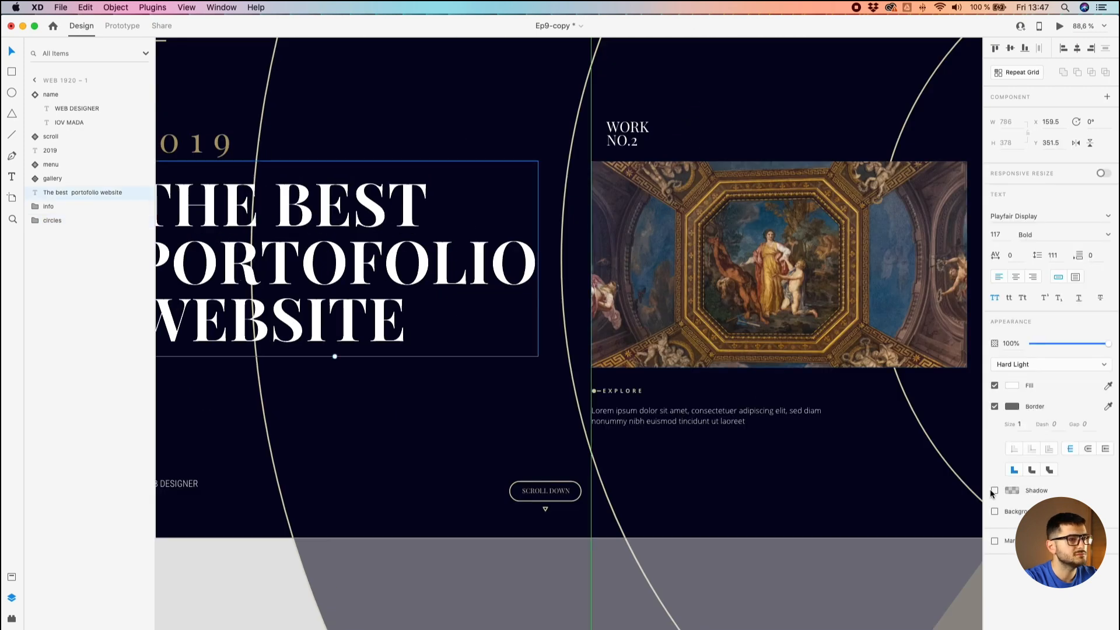
pyautogui.scroll(5, 250, 267)
pyautogui.scroll(10, 250, 267)
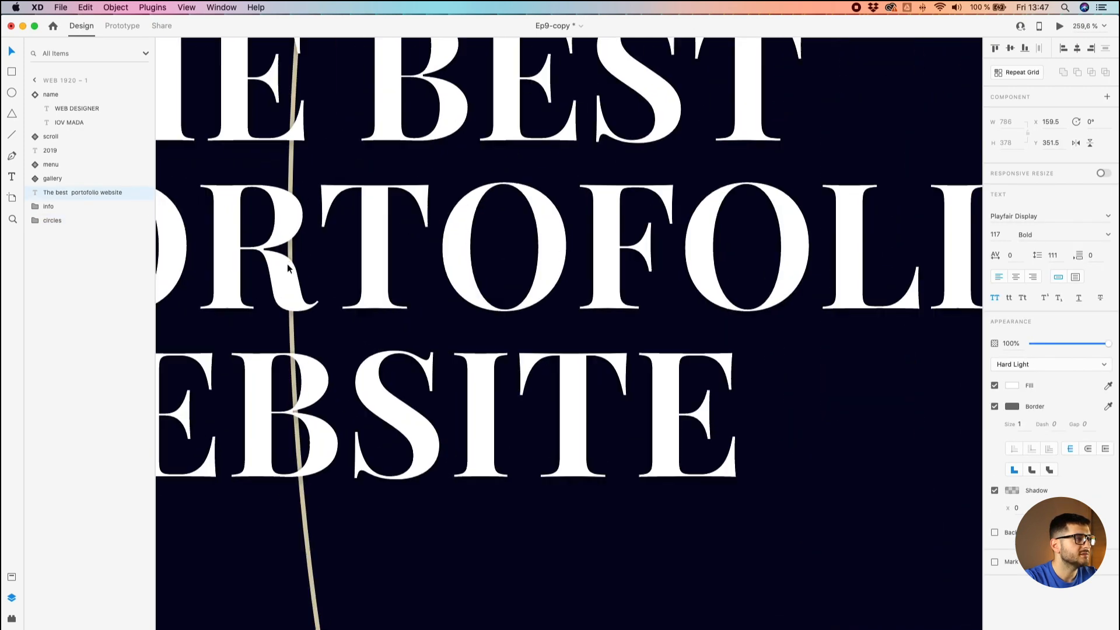
pyautogui.click(1011, 490)
pyautogui.moveTo(986, 500); pyautogui.dragTo(987, 459)
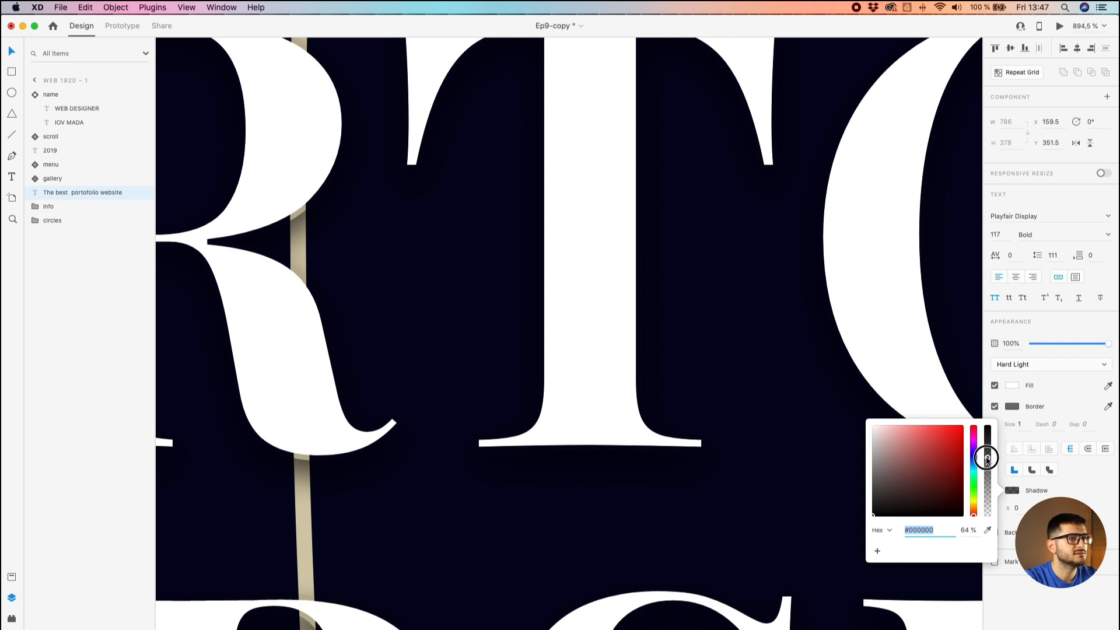
pyautogui.click(445, 497)
pyautogui.scroll(-10, 387, 449)
pyautogui.scroll(5, 331, 213)
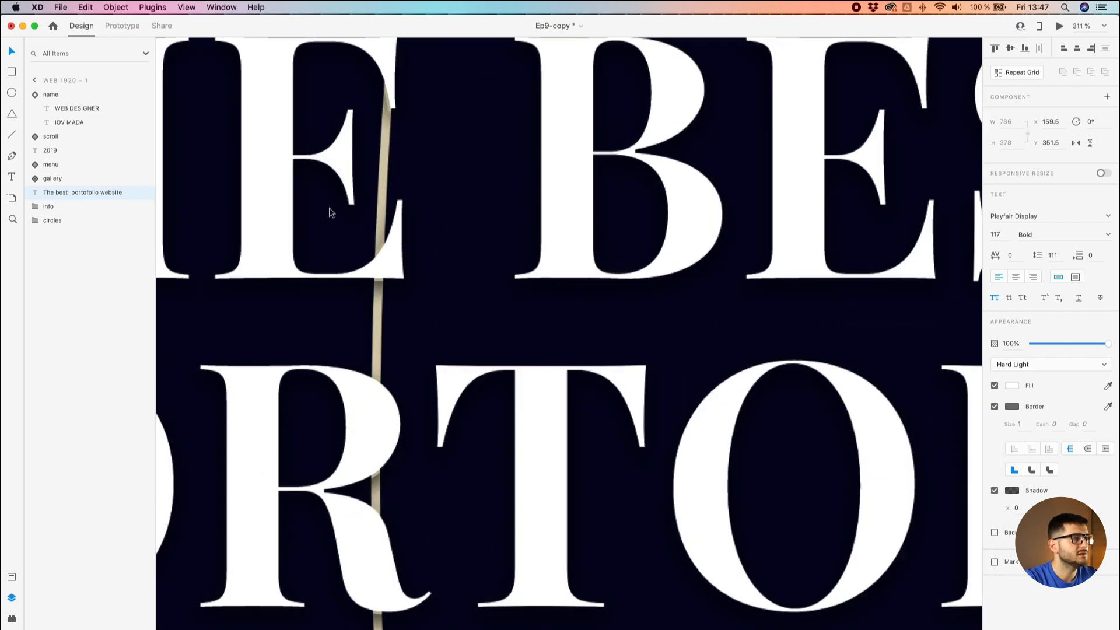
# Step: Try nudging the title text upward and undo the change
pyautogui.scroll(5, 383, 301)
pyautogui.press('Up')
pyautogui.press('Up')
pyautogui.press('Up')
pyautogui.moveTo(394, 253); pyautogui.dragTo(405, 219)
pyautogui.press('super+z')
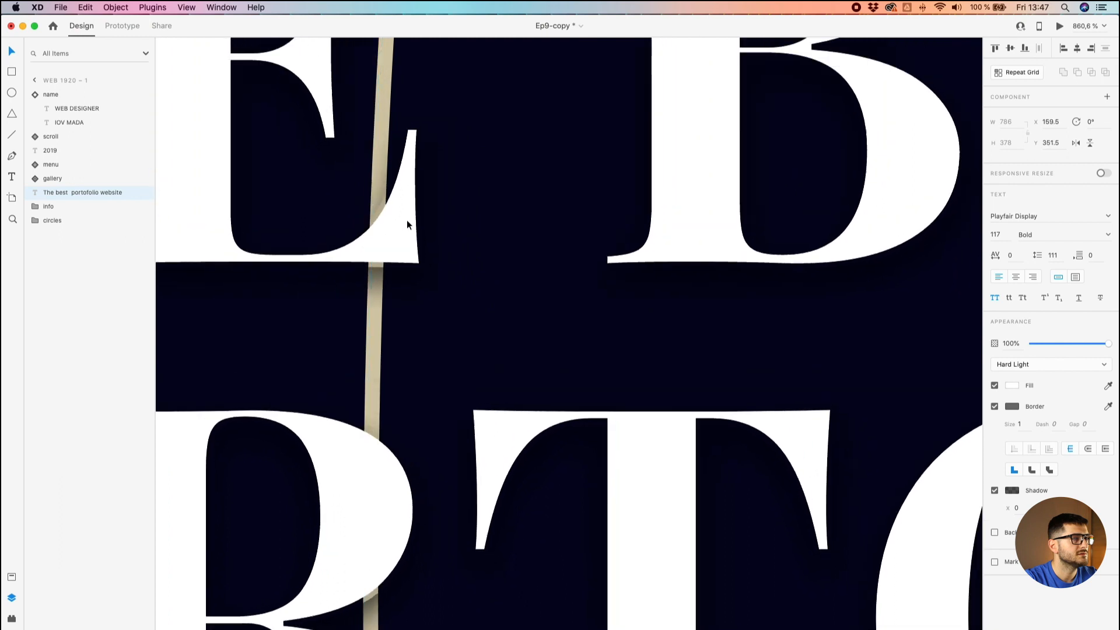
# Step: Examine the title's shadow over the circle line and the slide's overall look
pyautogui.scroll(-10, 394, 237)
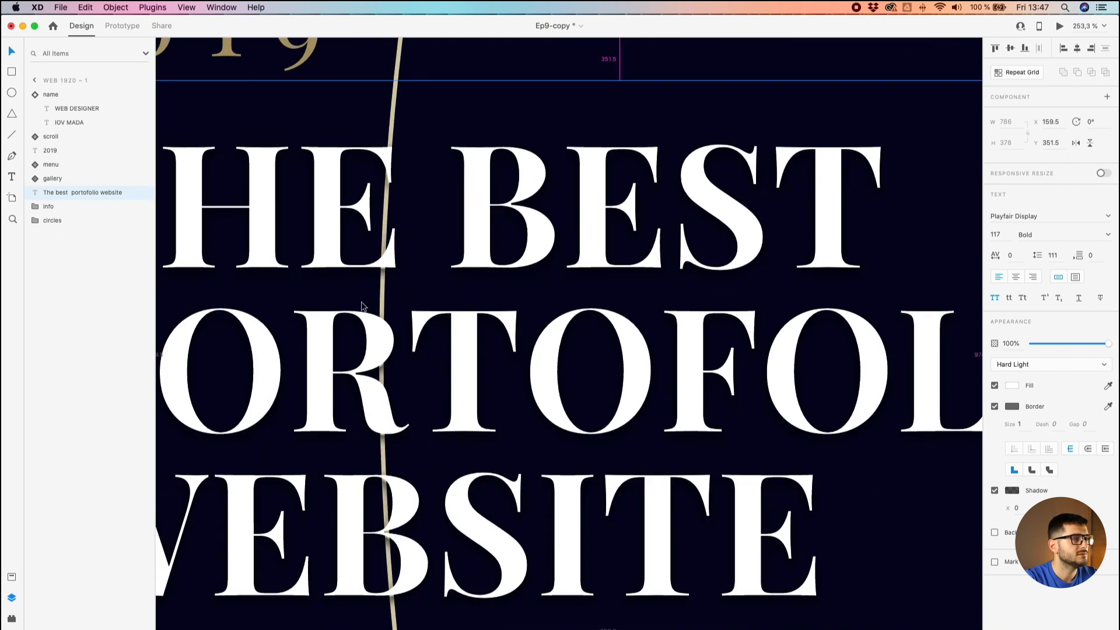
pyautogui.scroll(-5, 302, 341)
pyautogui.scroll(5, 295, 359)
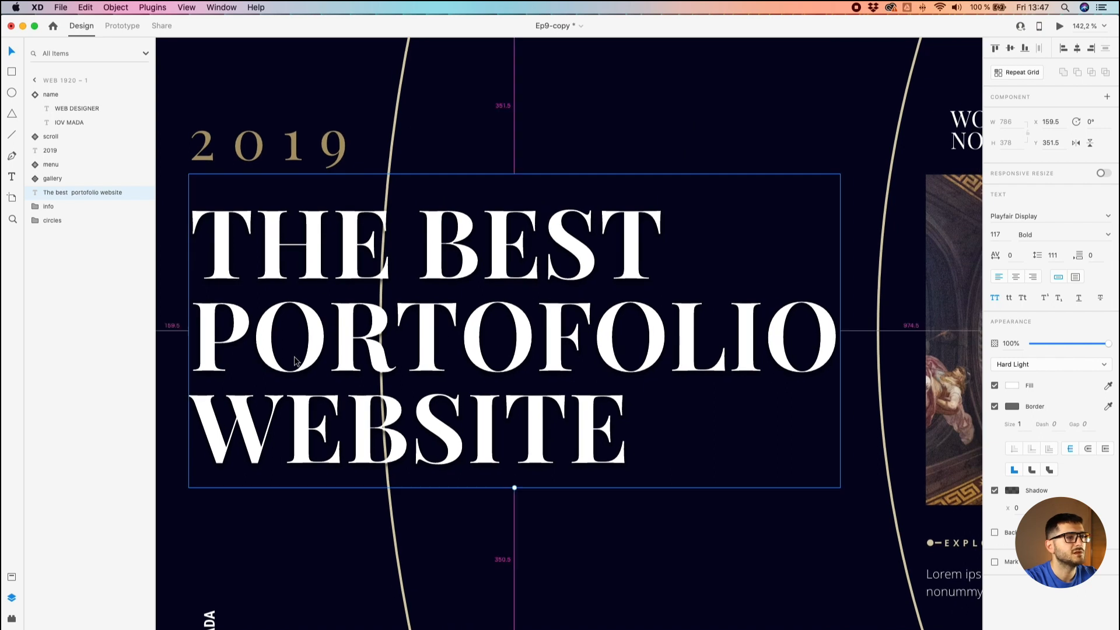
pyautogui.scroll(-3, 294, 360)
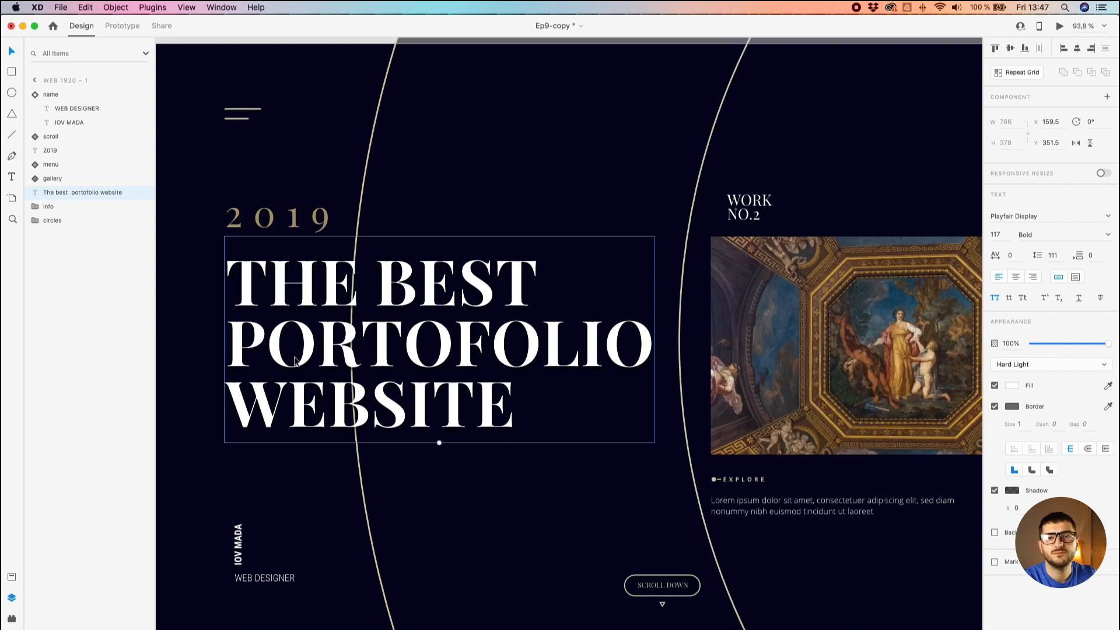
pyautogui.scroll(4, 295, 360)
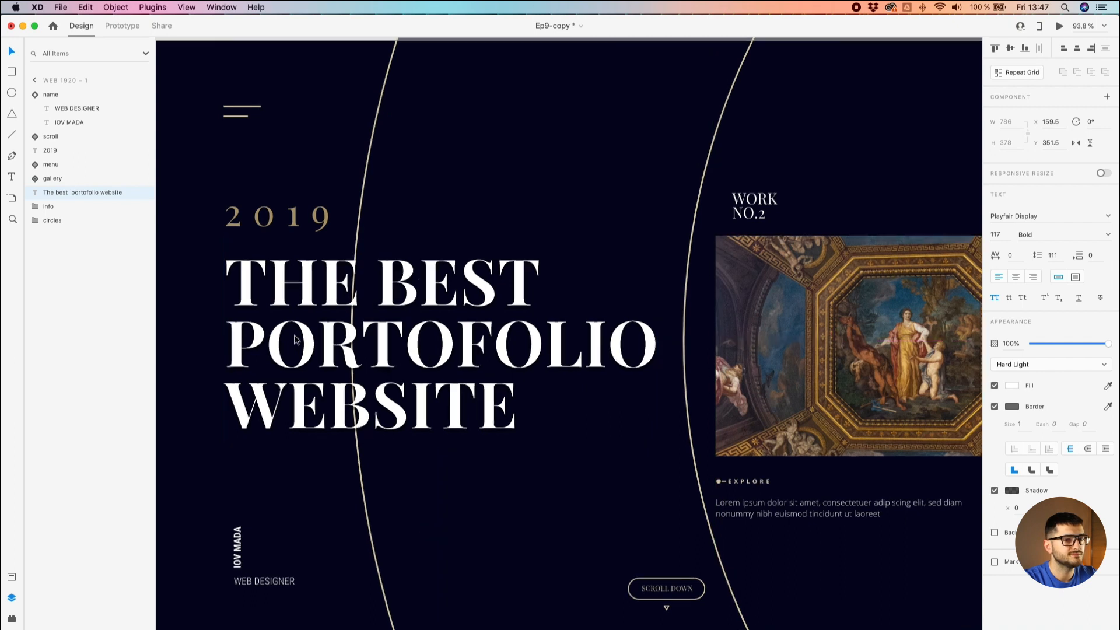
pyautogui.scroll(-5, 294, 348)
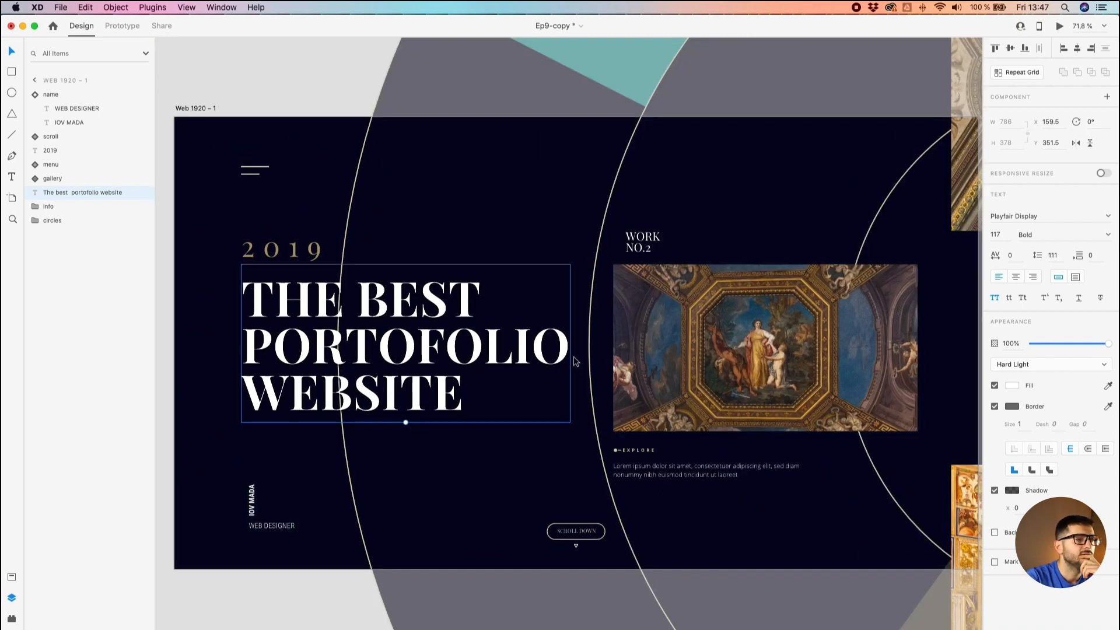
pyautogui.scroll(-3, 576, 361)
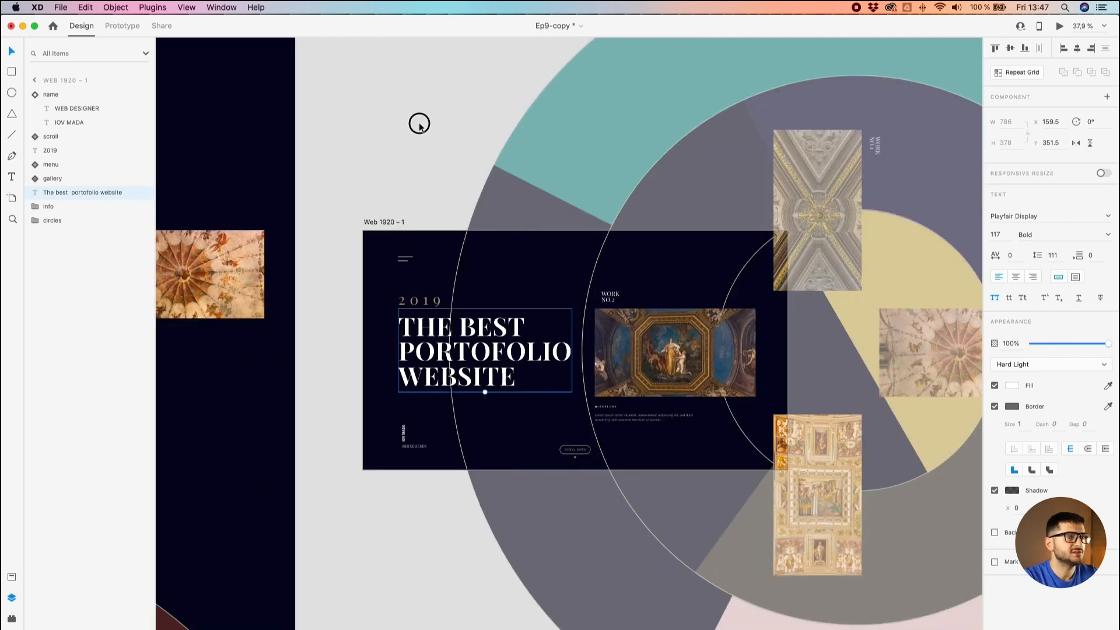
pyautogui.click(419, 127)
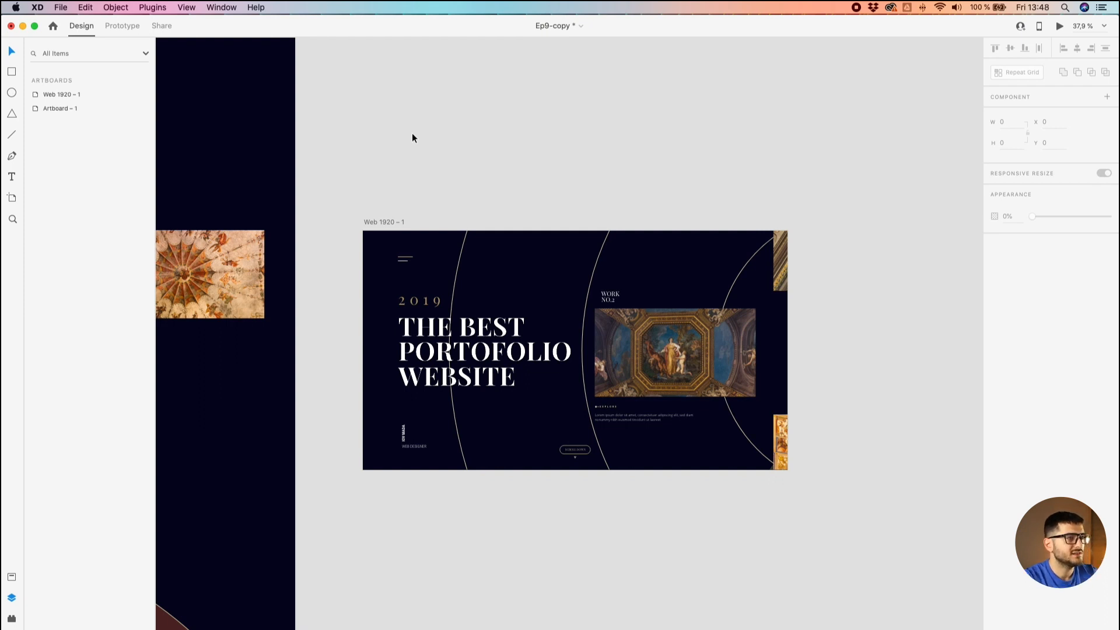
# Step: Duplicate the Web 1920 – 1 artboard and place the copy beside it at X 2461, Y -960
pyautogui.scroll(-3, 376, 214)
pyautogui.click(388, 212)
pyautogui.moveTo(388, 211); pyautogui.dragTo(827, 212)
pyautogui.doubleClick(837, 211)
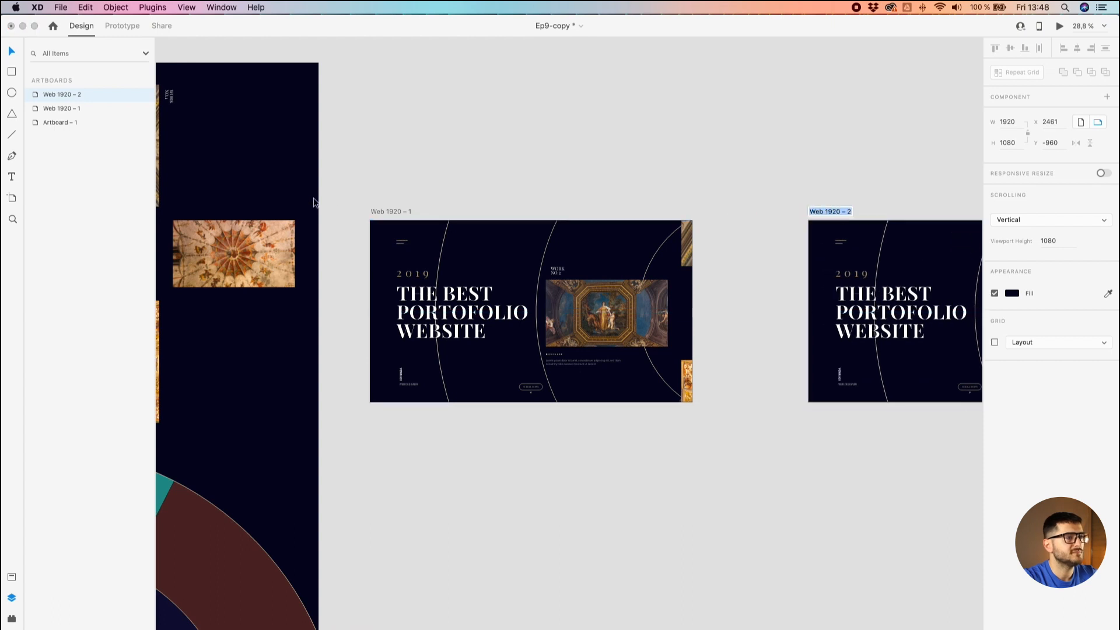
# Step: Rename the original Web 1920 – 1 artboard as "Home - slide 1"
pyautogui.doubleClick(381, 211)
pyautogui.write('Home')
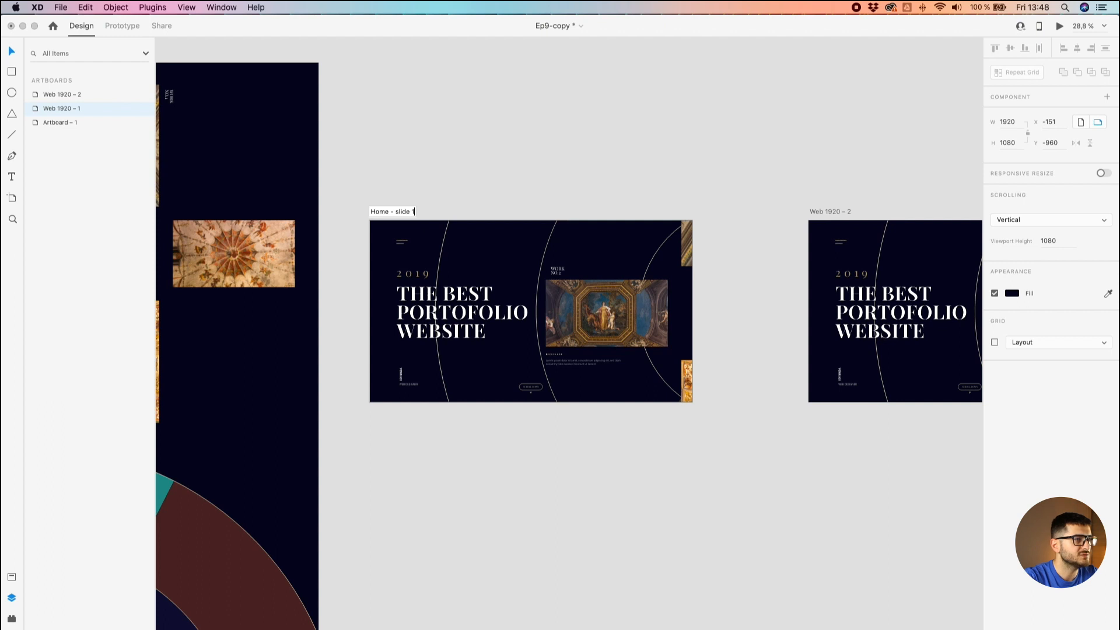
pyautogui.write(' - slide 1')
pyautogui.press('Return')
# Step: Rename the duplicated artboard as "Home - slide 2"
pyautogui.doubleClick(843, 211)
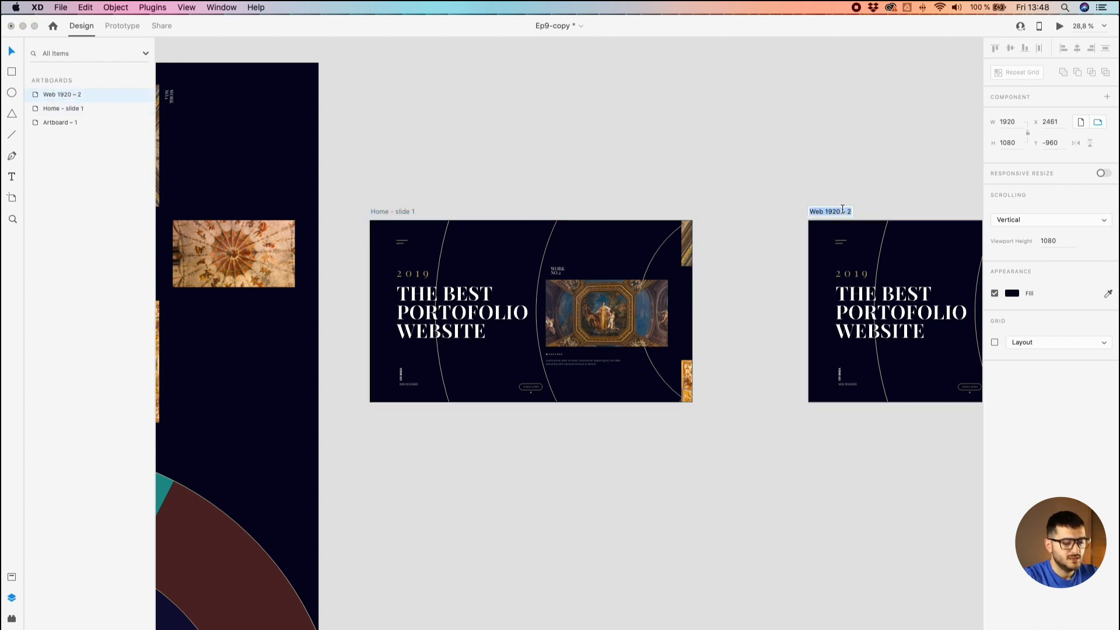
pyautogui.write('Home - sl')
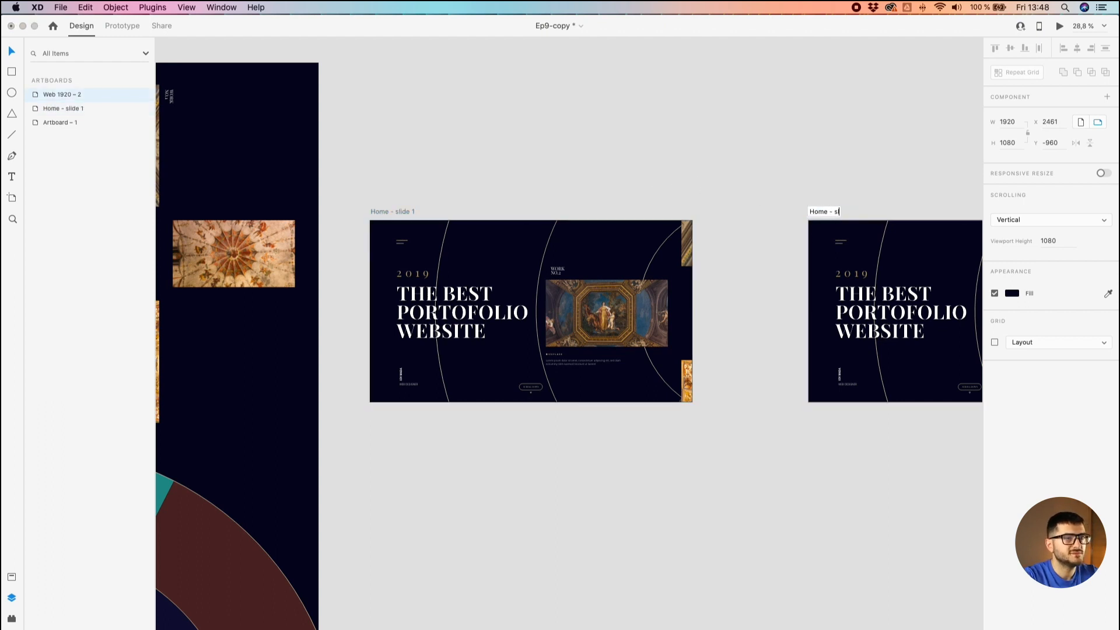
pyautogui.write('ide 2')
pyautogui.press('Return')
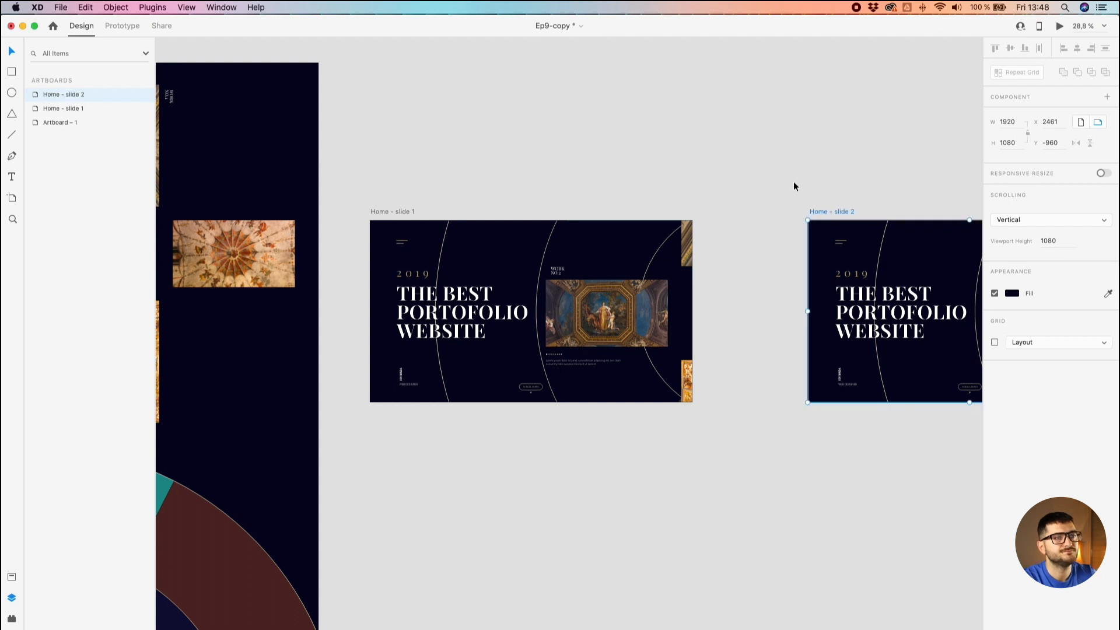
# Step: Try moving the dark Path 84 segment of circle group 3 on Home - slide 2, and undo the move
pyautogui.scroll(-5, 793, 181)
pyautogui.scroll(3, 723, 231)
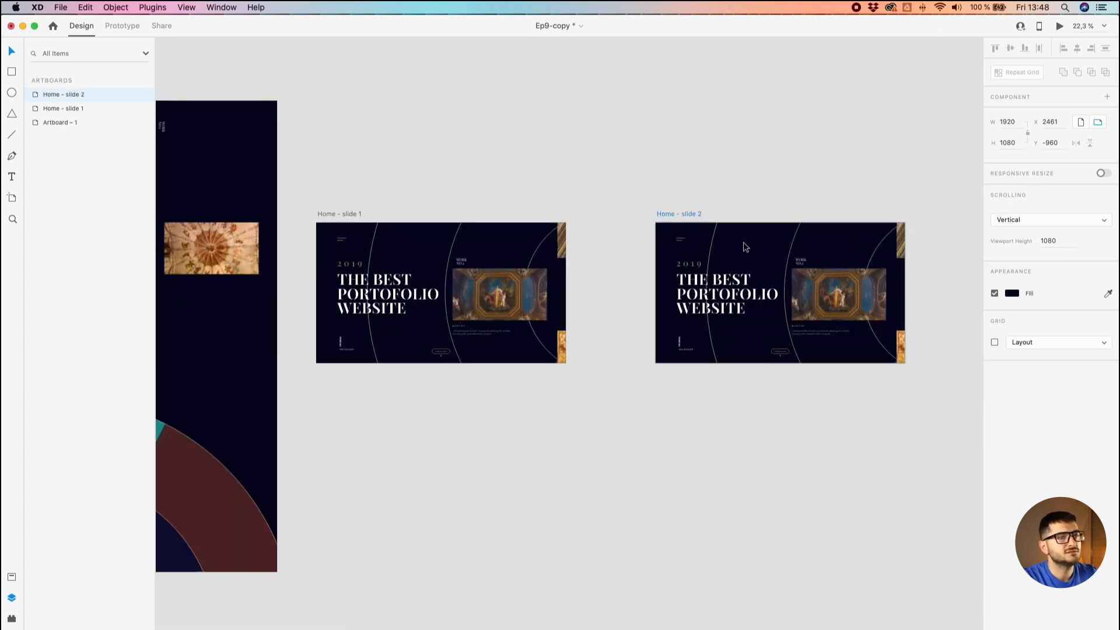
pyautogui.click(744, 246)
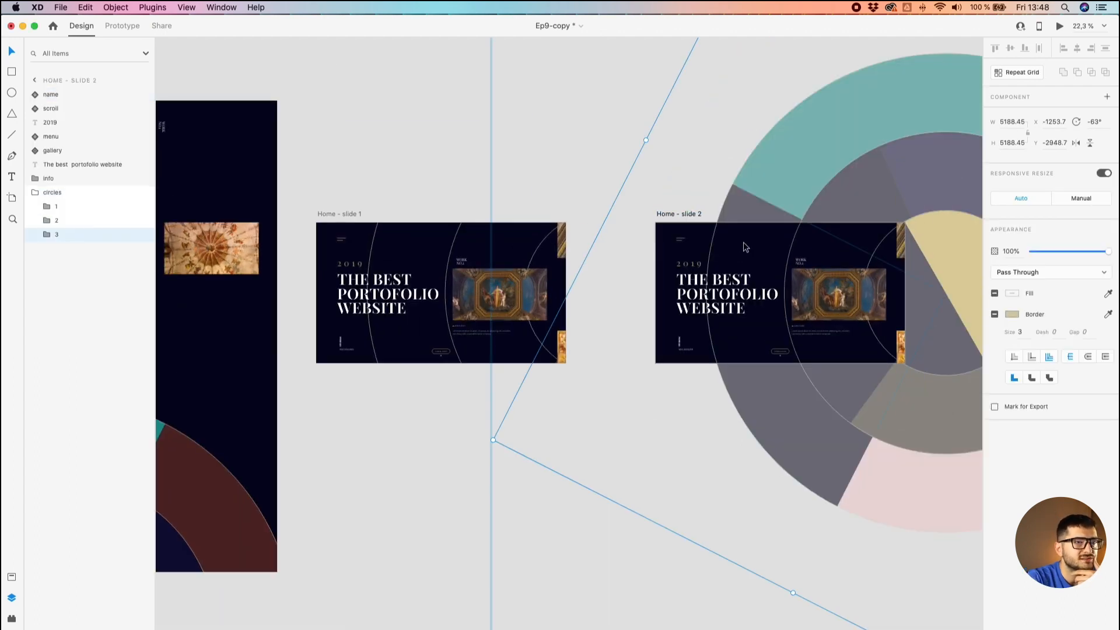
pyautogui.doubleClick(743, 247)
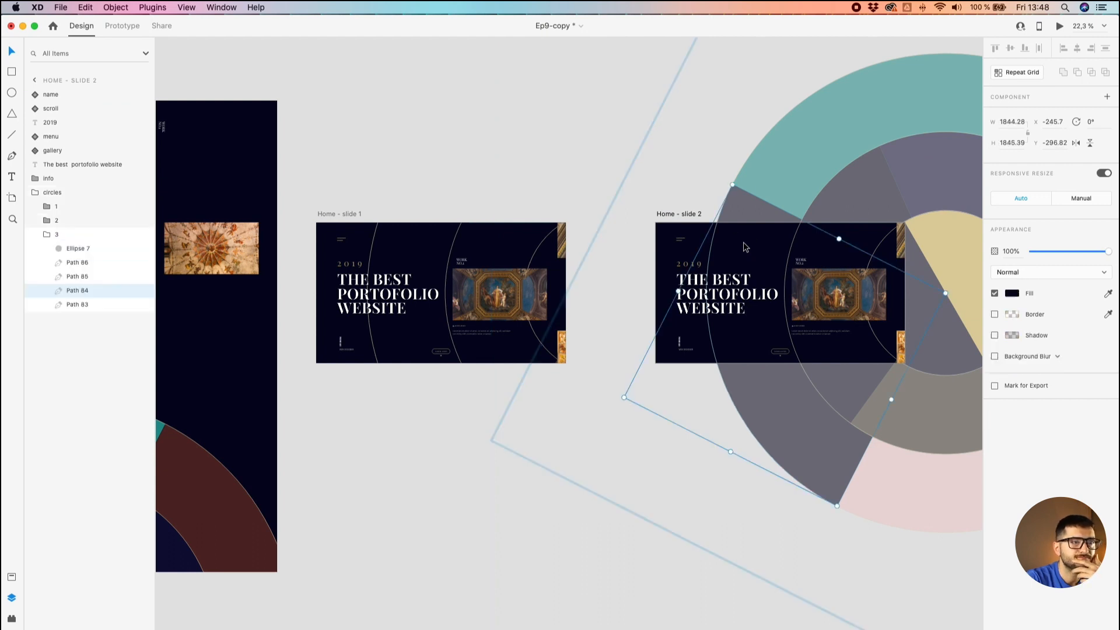
pyautogui.moveTo(744, 247); pyautogui.dragTo(621, 179)
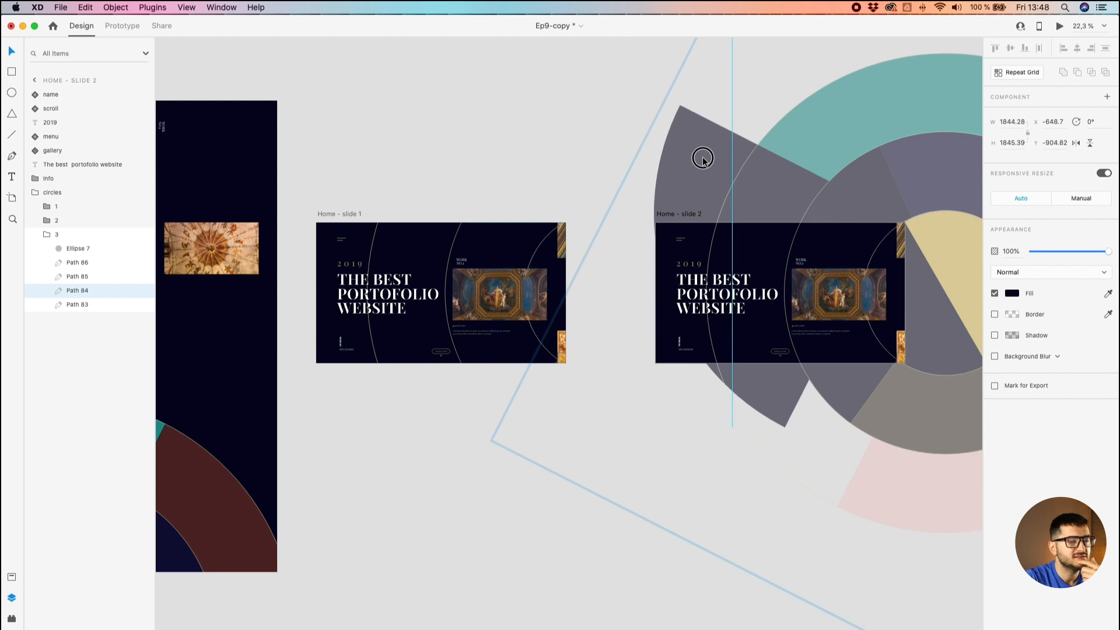
pyautogui.press('super+z')
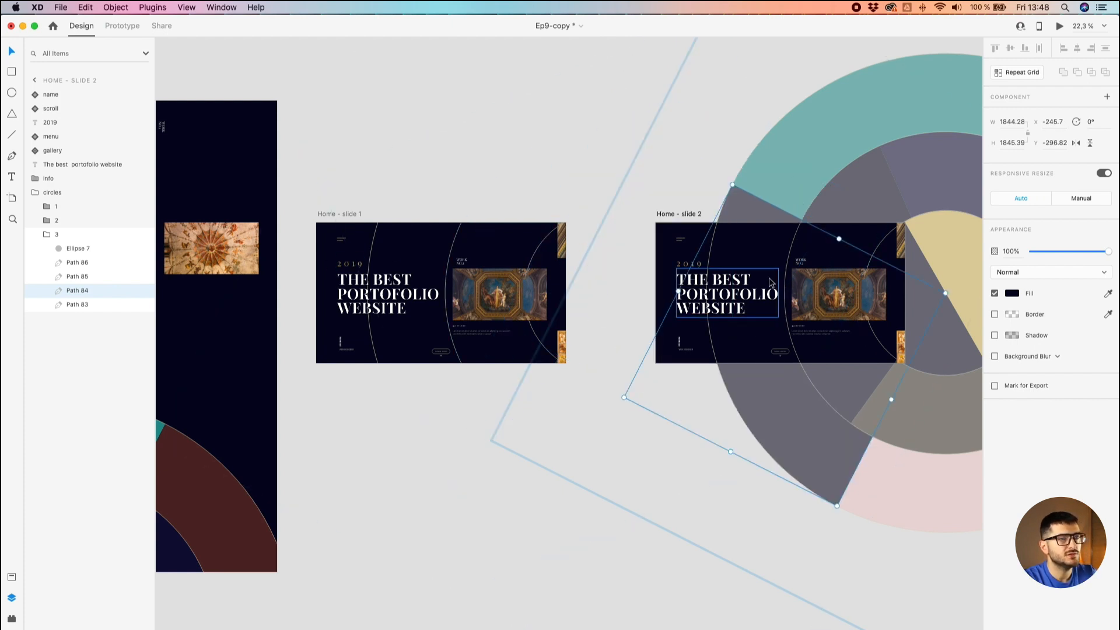
# Step: Examine circle groups 1, 2 and 3 on Home - slide 2 to see which ring each one controls, and collapse group 3
pyautogui.scroll(3, 771, 270)
pyautogui.click(656, 166)
pyautogui.moveTo(655, 166); pyautogui.dragTo(491, 155)
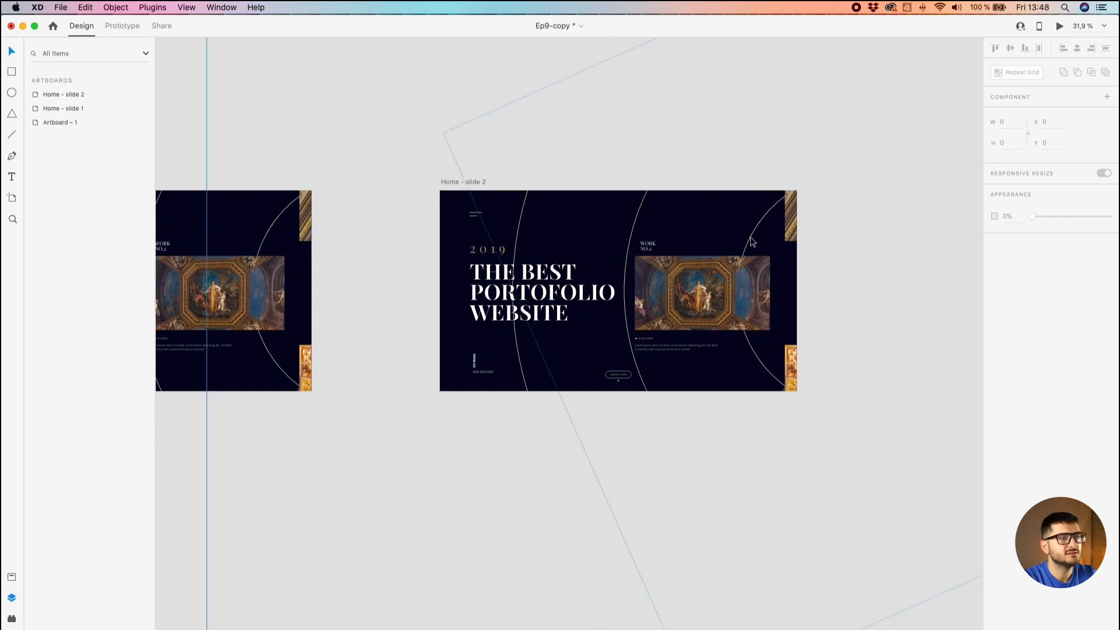
pyautogui.click(775, 245)
pyautogui.doubleClick(718, 229)
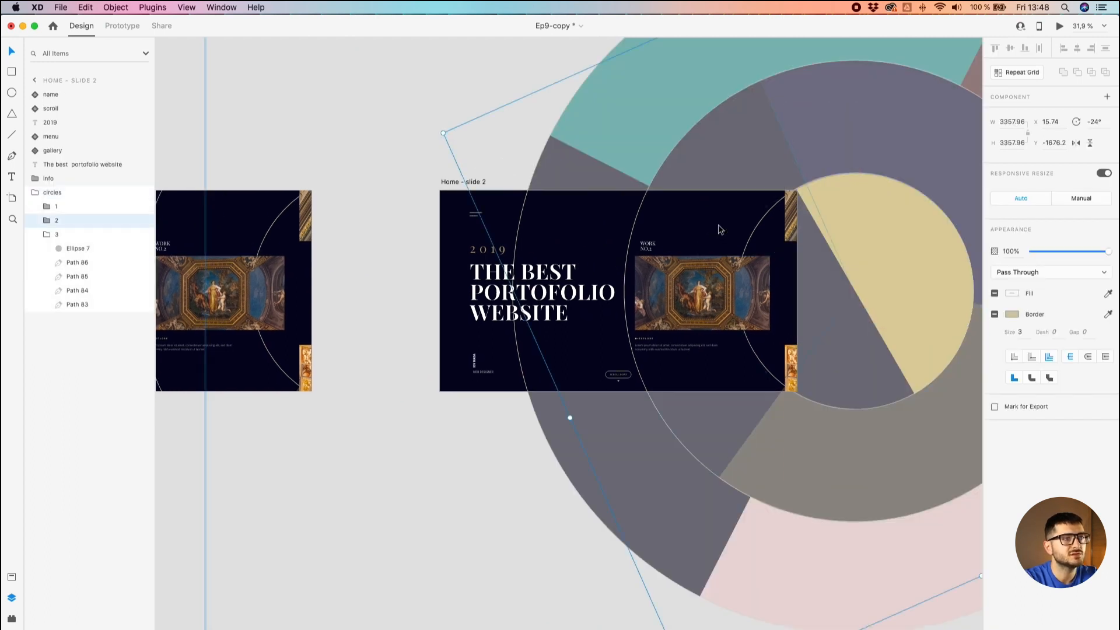
pyautogui.click(782, 252)
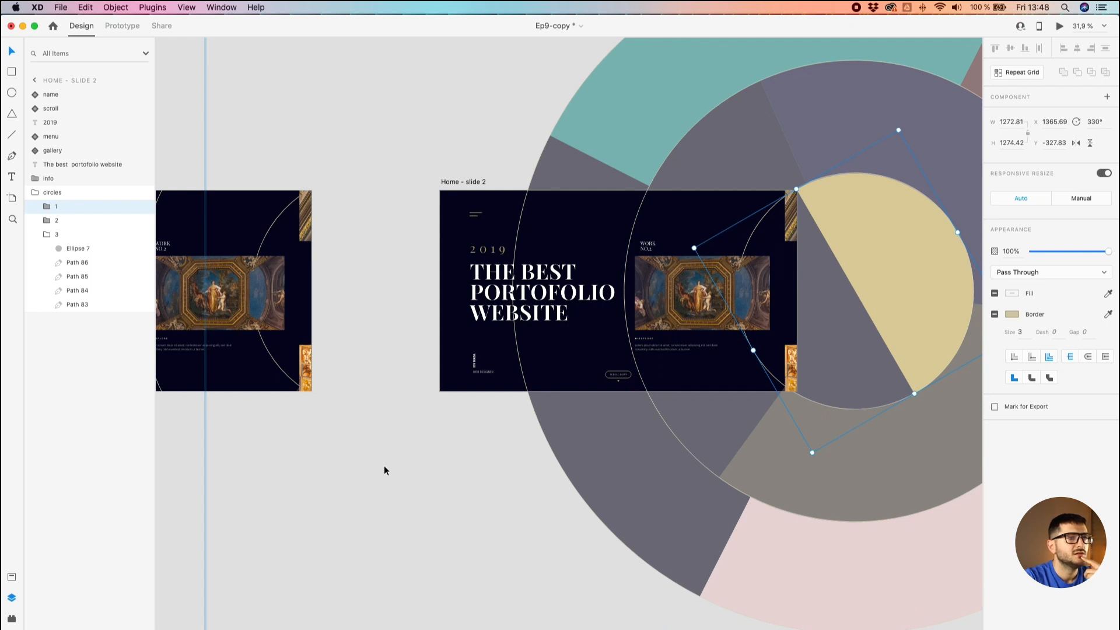
pyautogui.click(59, 233)
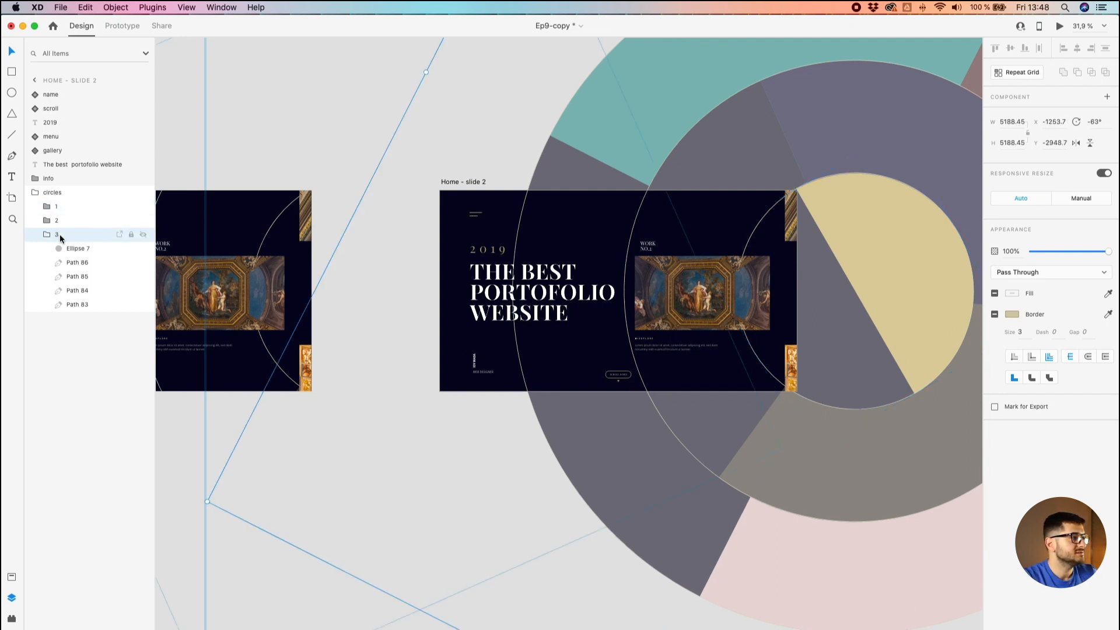
pyautogui.click(42, 236)
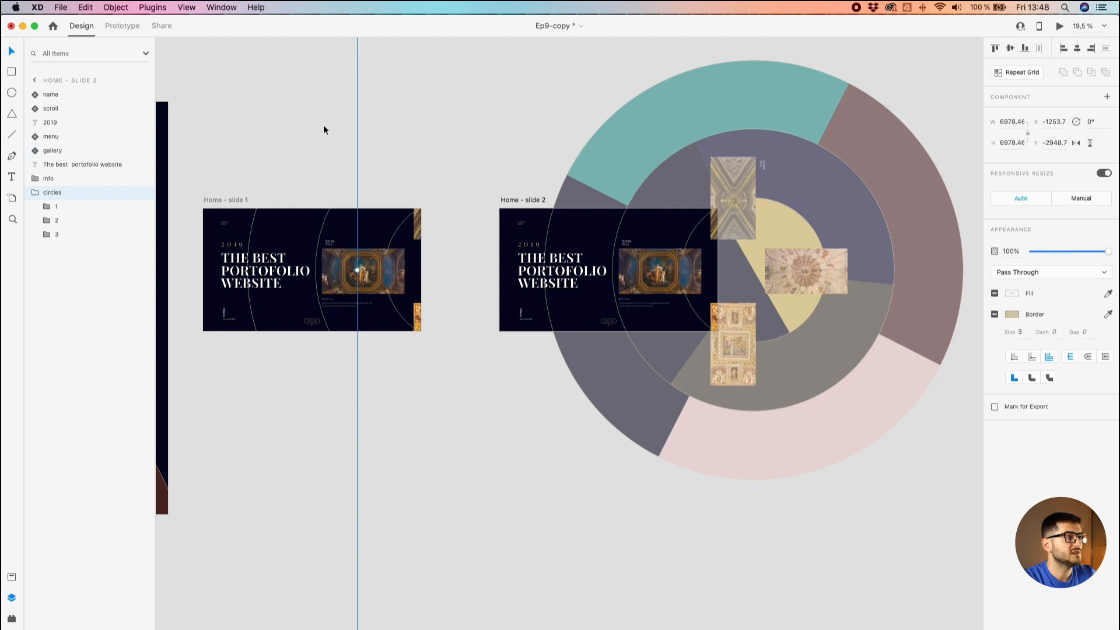
pyautogui.click(51, 232)
pyautogui.click(50, 232)
pyautogui.click(62, 234)
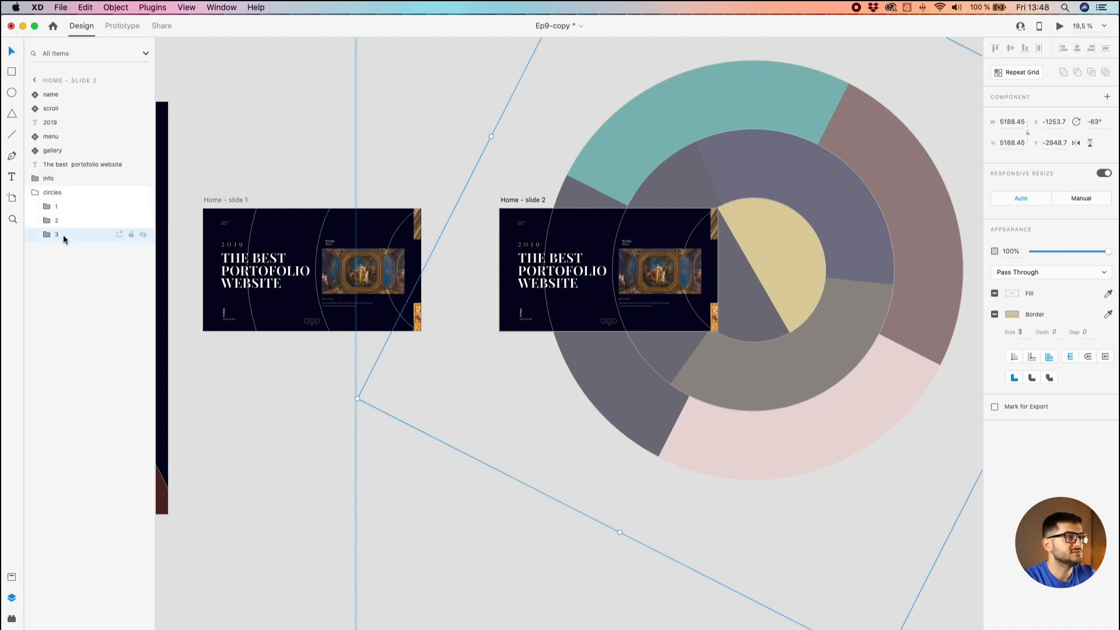
pyautogui.click(66, 220)
pyautogui.click(69, 208)
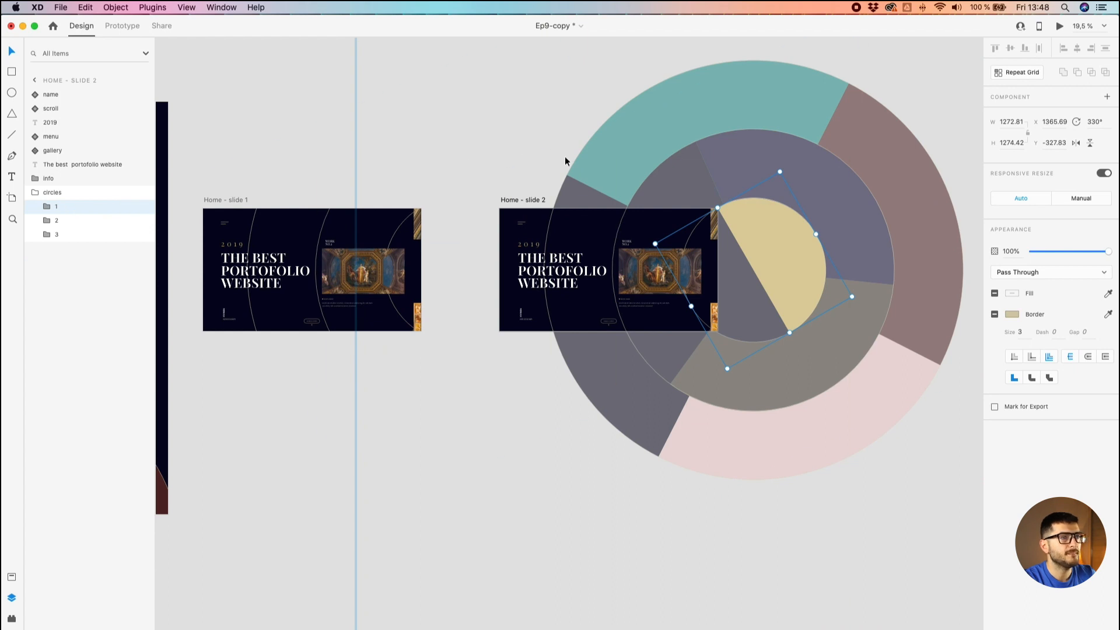
# Step: Rotate circle group 3 on Home - slide 2 to -116° so its teal segment crosses the artboard
pyautogui.click(577, 172)
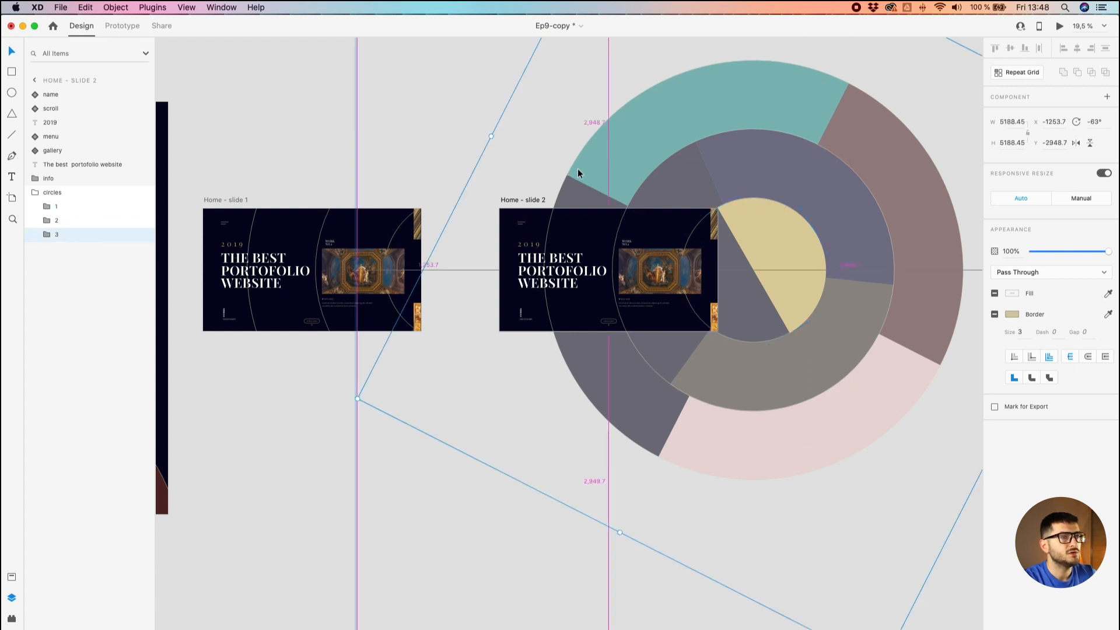
pyautogui.scroll(-3, 577, 173)
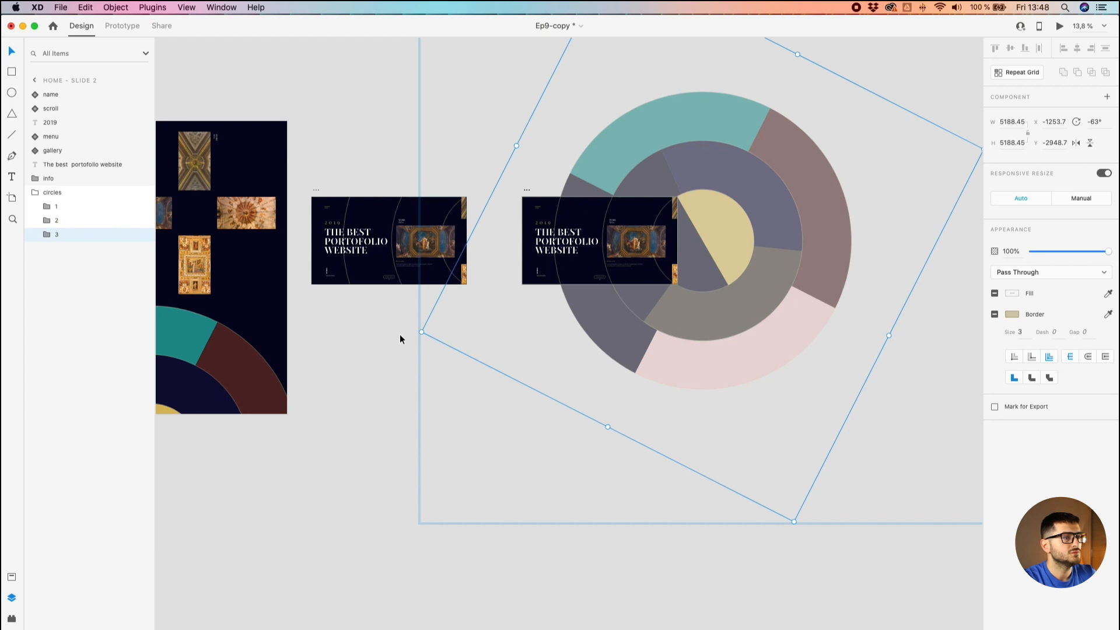
pyautogui.click(417, 330)
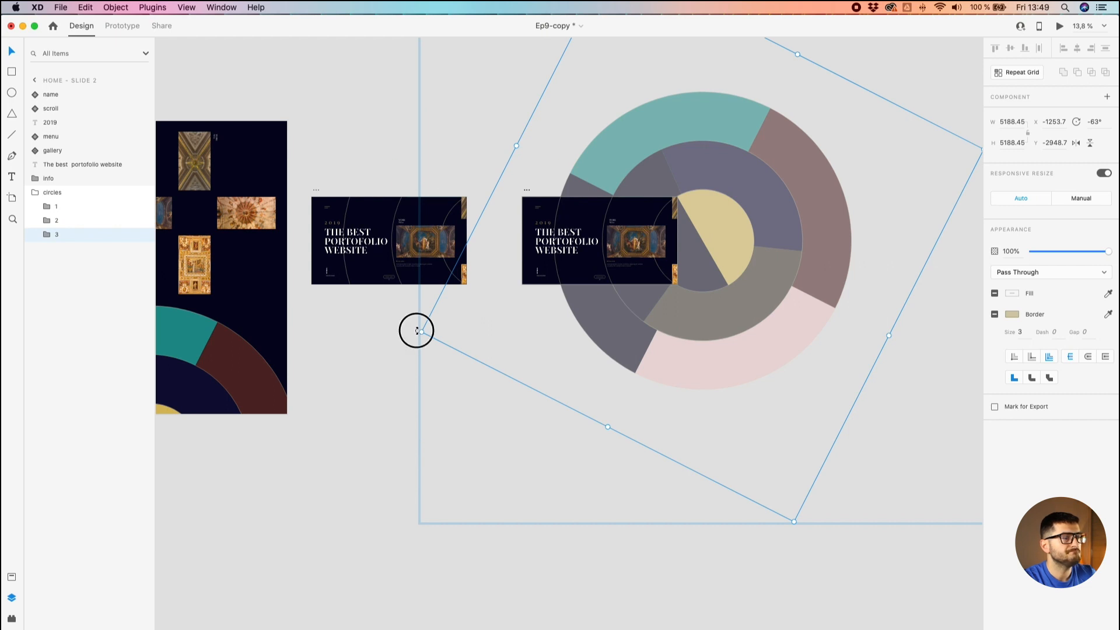
pyautogui.moveTo(417, 331); pyautogui.dragTo(642, 411)
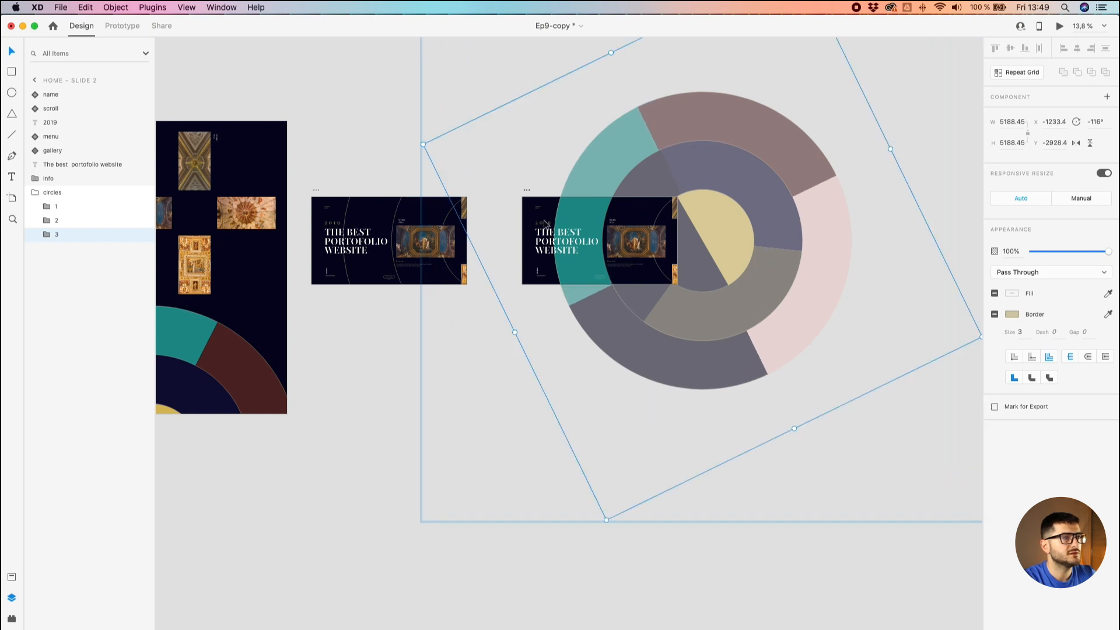
pyautogui.moveTo(421, 143); pyautogui.dragTo(430, 255)
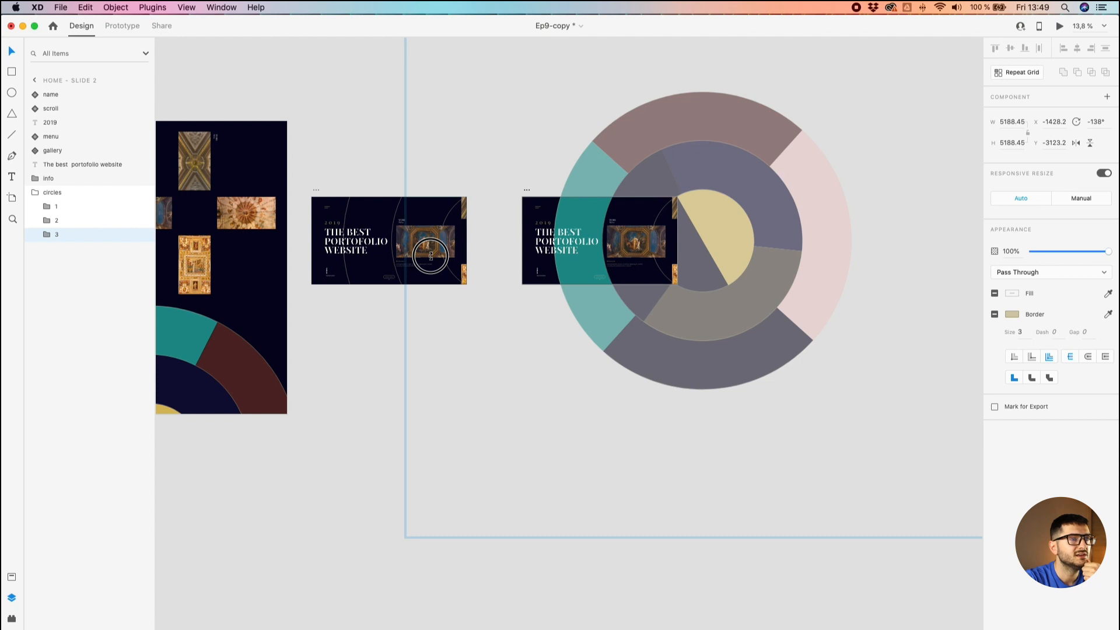
pyautogui.moveTo(430, 255); pyautogui.dragTo(460, 148)
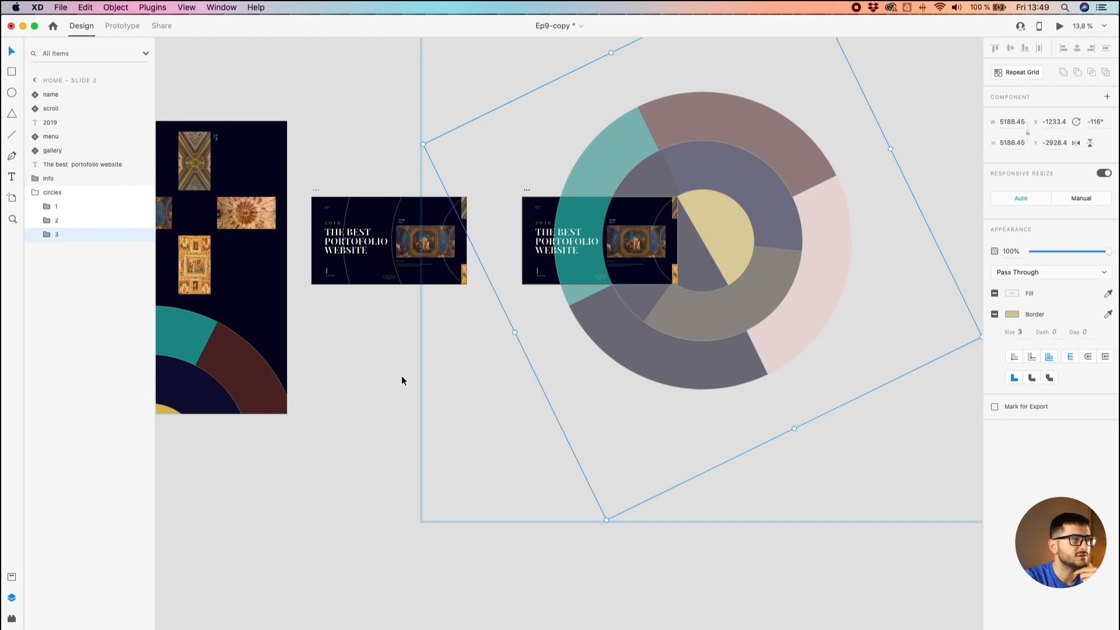
pyautogui.press('Delete')
pyautogui.press('super+z')
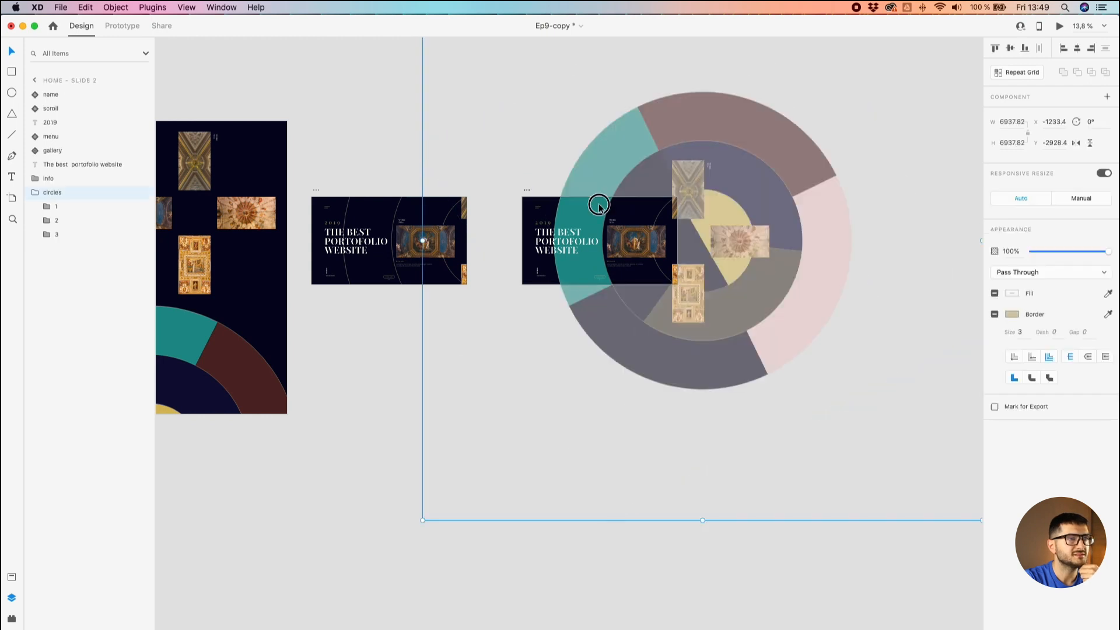
# Step: Rotate circle group 2 on Home - slide 2 to 89° so its brown segment falls behind the gallery image
pyautogui.click(92, 220)
pyautogui.scroll(5, 666, 168)
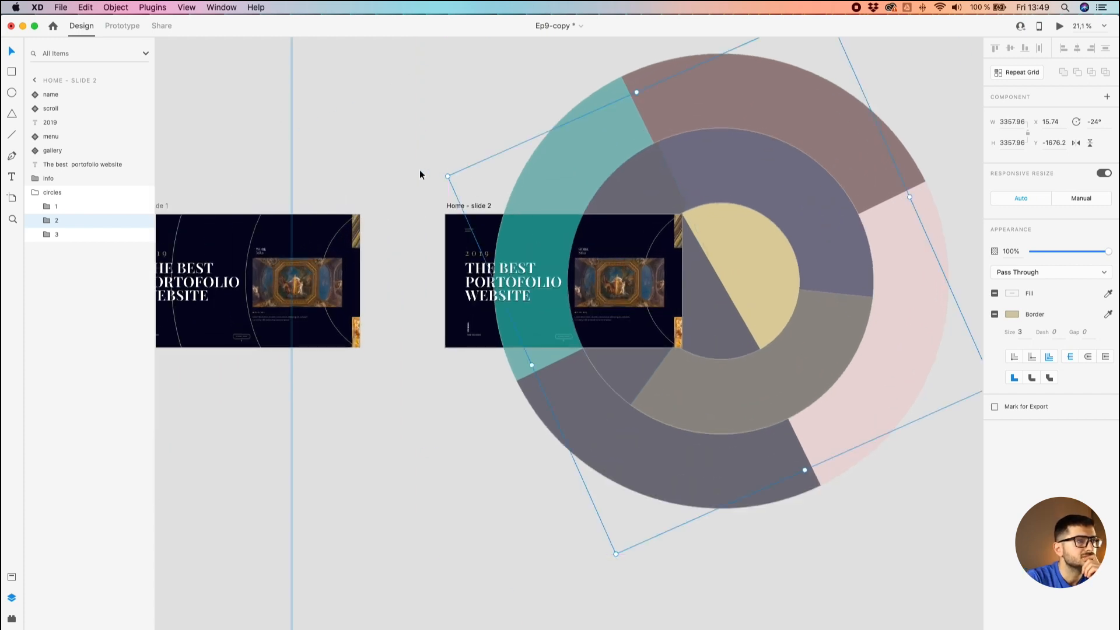
pyautogui.moveTo(444, 175); pyautogui.dragTo(779, 223)
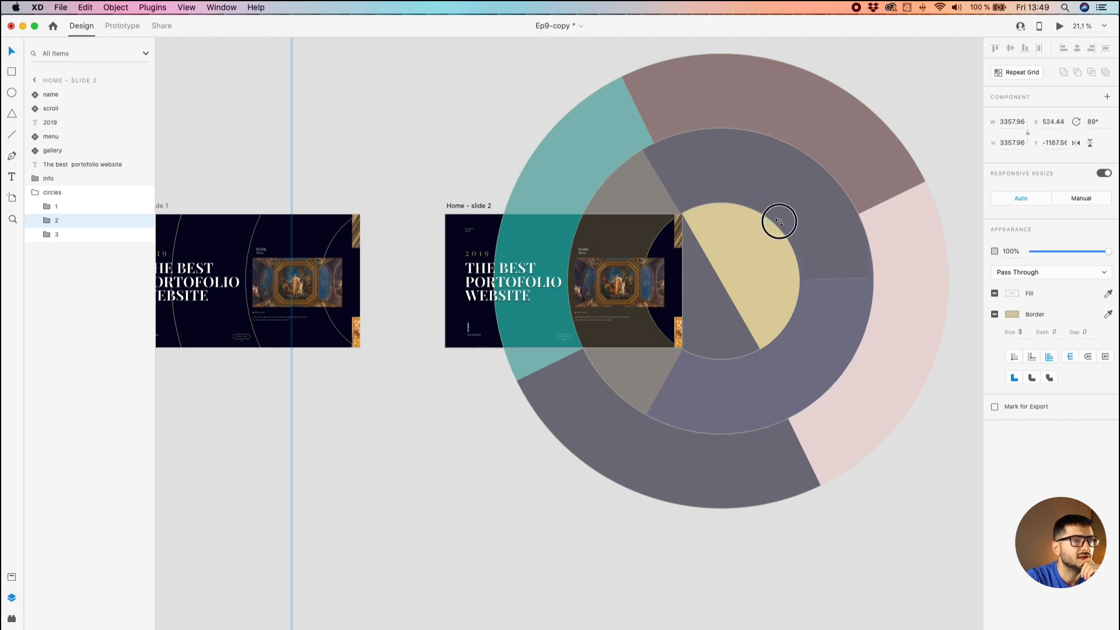
pyautogui.moveTo(779, 222); pyautogui.dragTo(778, 221)
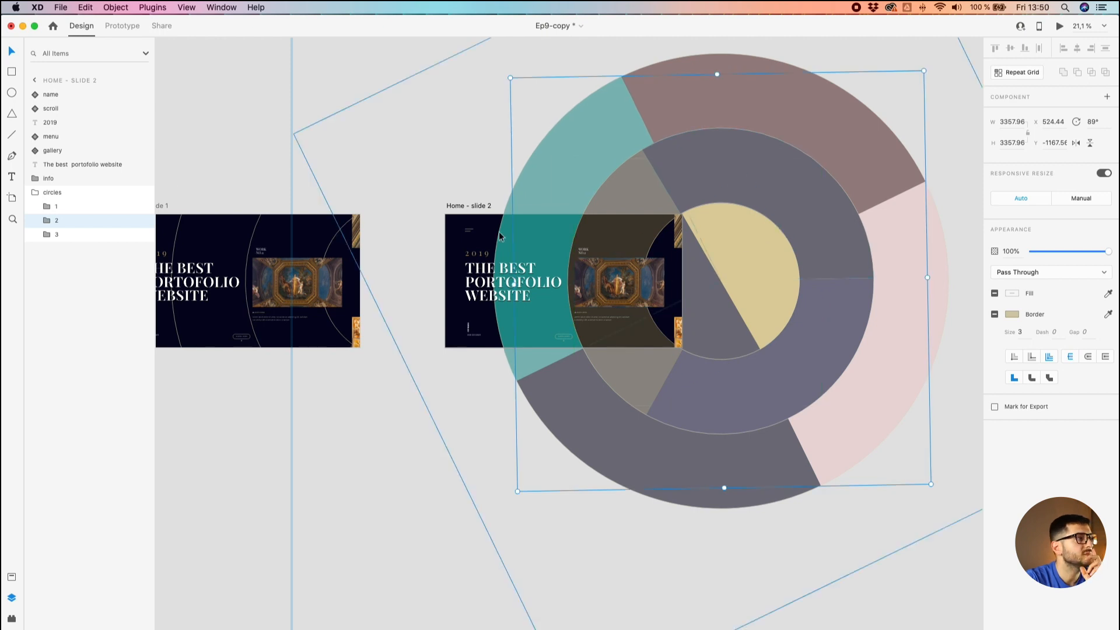
# Step: Rotate circle group 1 on Home - slide 2 to about 210° so its yellow half fills the artboard's inner arc
pyautogui.click(73, 207)
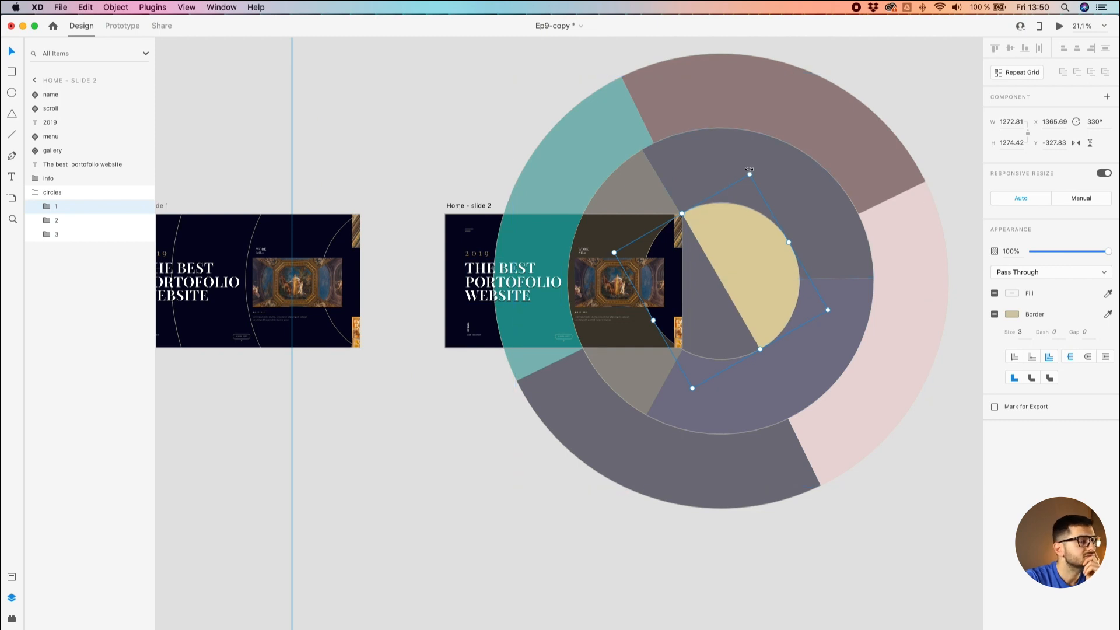
pyautogui.moveTo(750, 170); pyautogui.dragTo(634, 303)
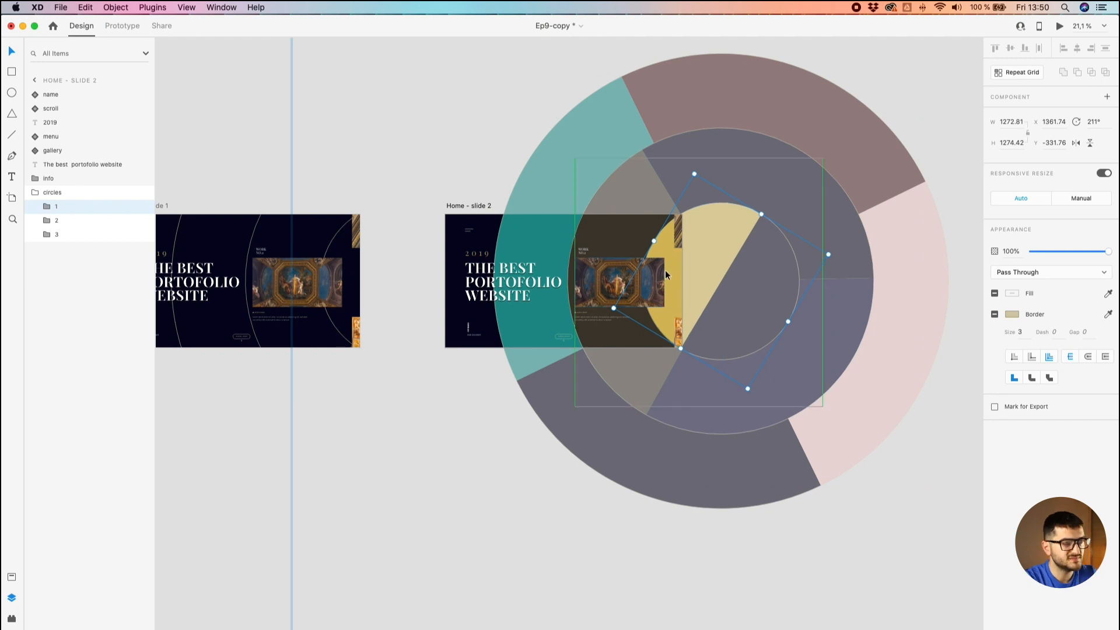
pyautogui.scroll(3, 665, 270)
pyautogui.moveTo(701, 141); pyautogui.dragTo(700, 142)
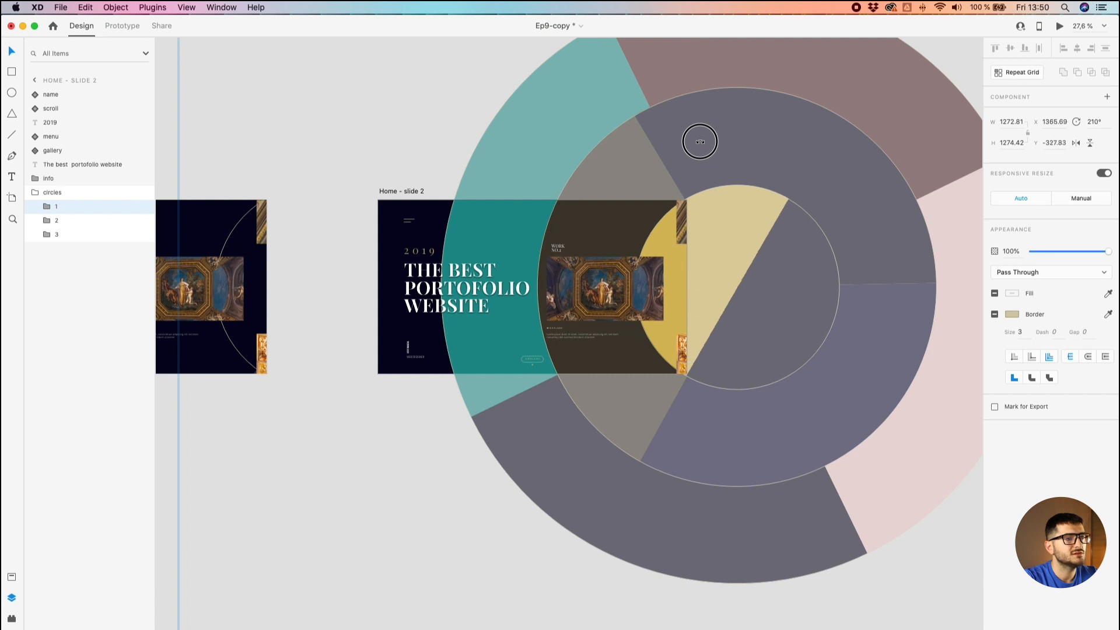
pyautogui.moveTo(699, 142)
pyautogui.mouseDown()
pyautogui.moveTo(632, 188)
pyautogui.moveTo(694, 132)
pyautogui.mouseUp()
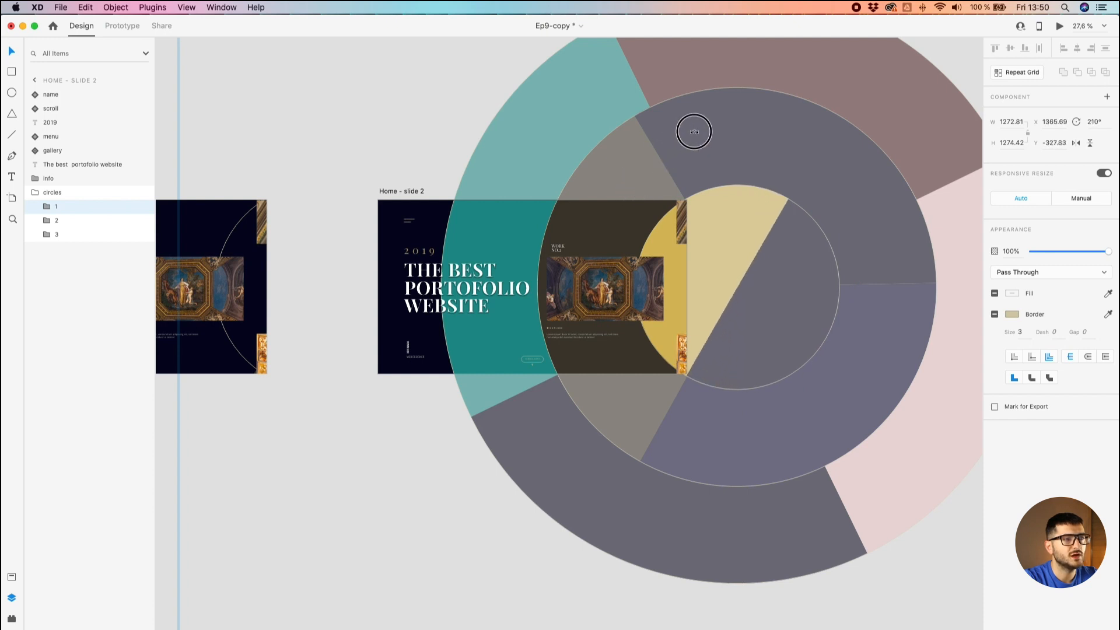
pyautogui.moveTo(694, 132); pyautogui.dragTo(680, 105)
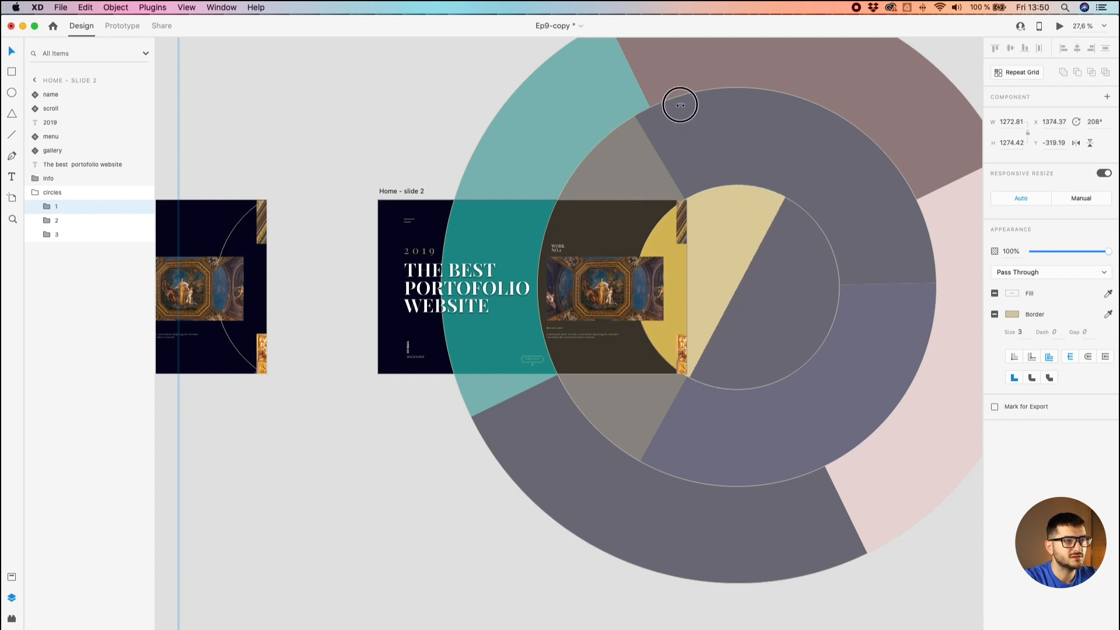
pyautogui.moveTo(680, 105); pyautogui.dragTo(667, 122)
pyautogui.click(397, 123)
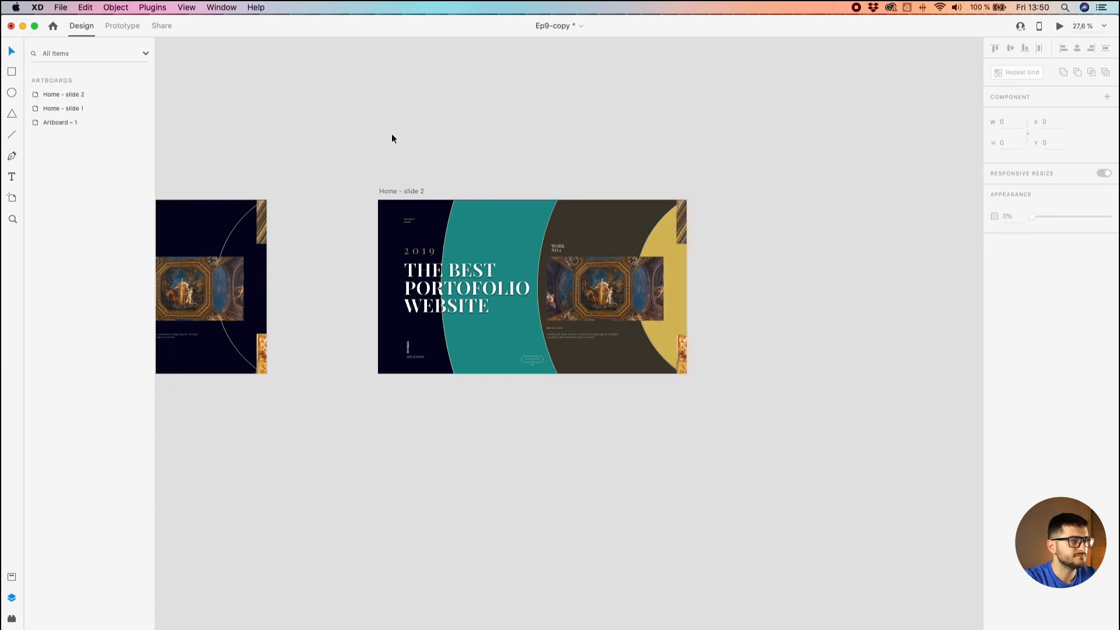
# Step: Lower the opacity of the black shadow on the Home - slide 2 title "The best portofolio website" to about 30%
pyautogui.click(408, 283)
pyautogui.scroll(10, 438, 284)
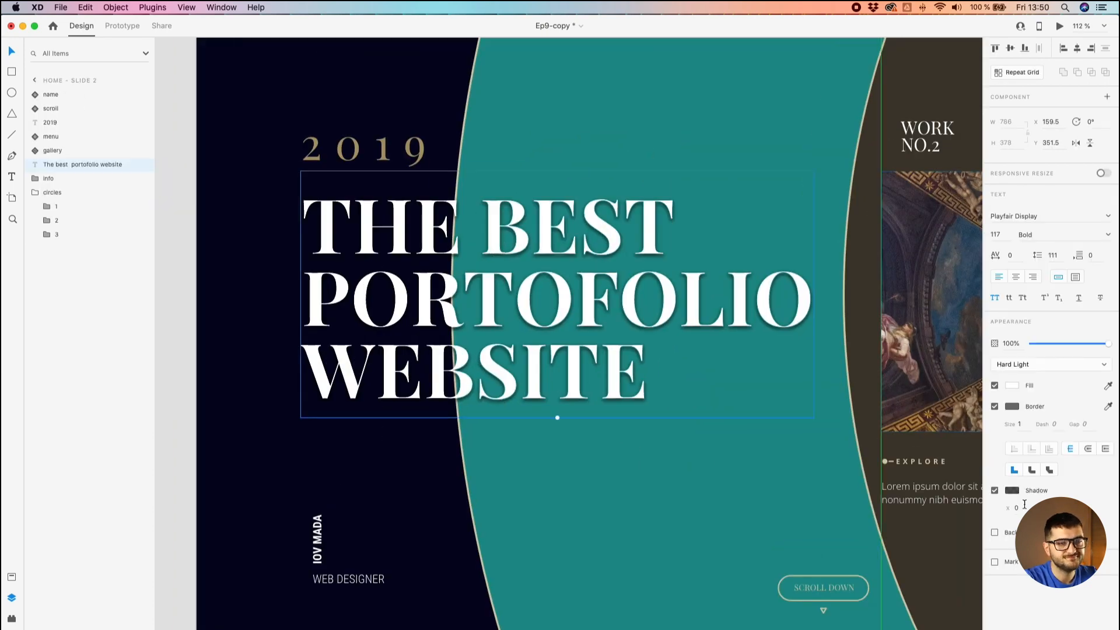
pyautogui.click(1013, 491)
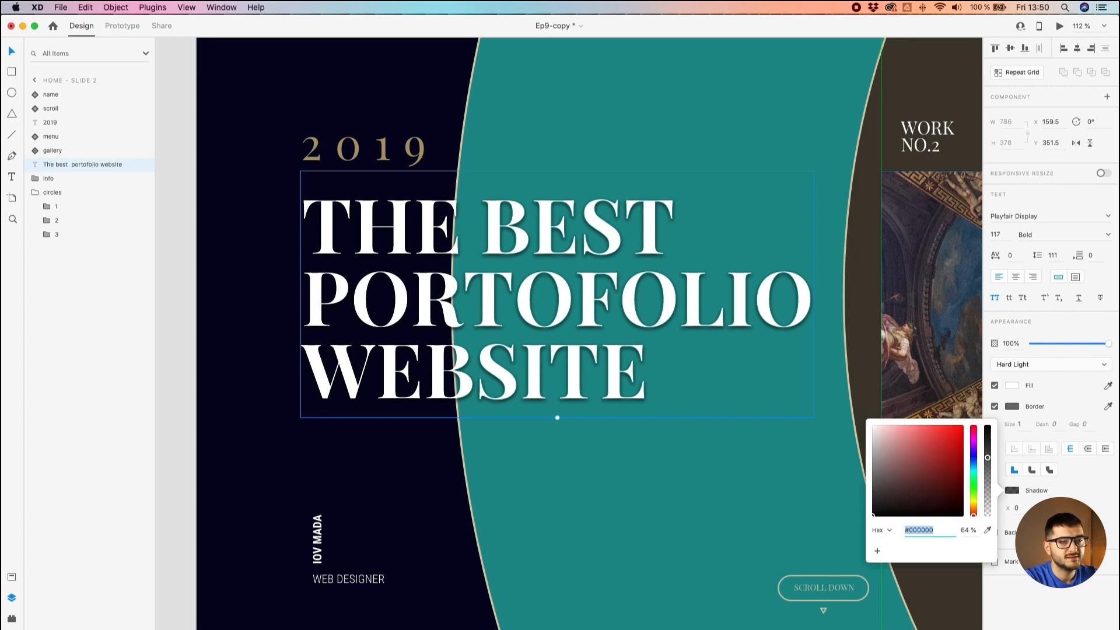
pyautogui.press('Escape')
pyautogui.press('Up')
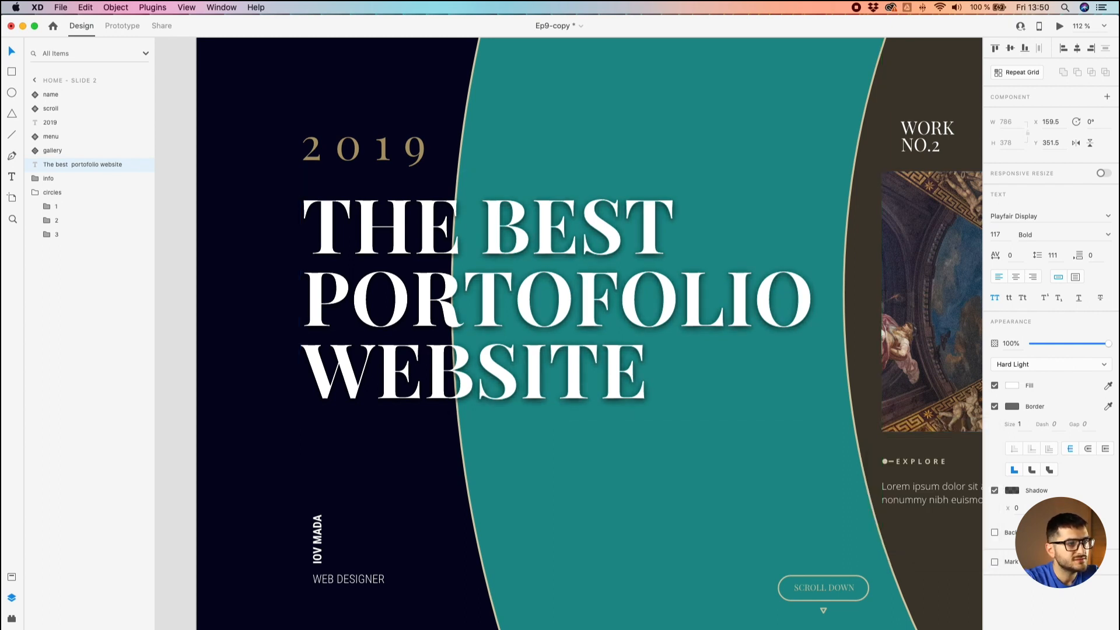
pyautogui.click(1013, 491)
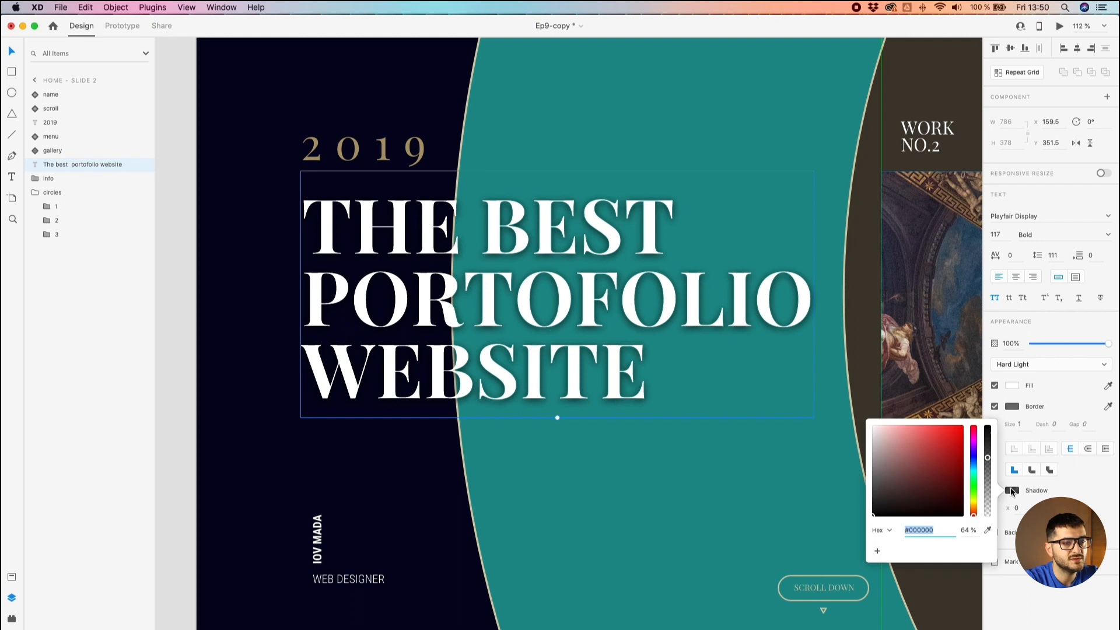
pyautogui.moveTo(987, 470); pyautogui.dragTo(986, 489)
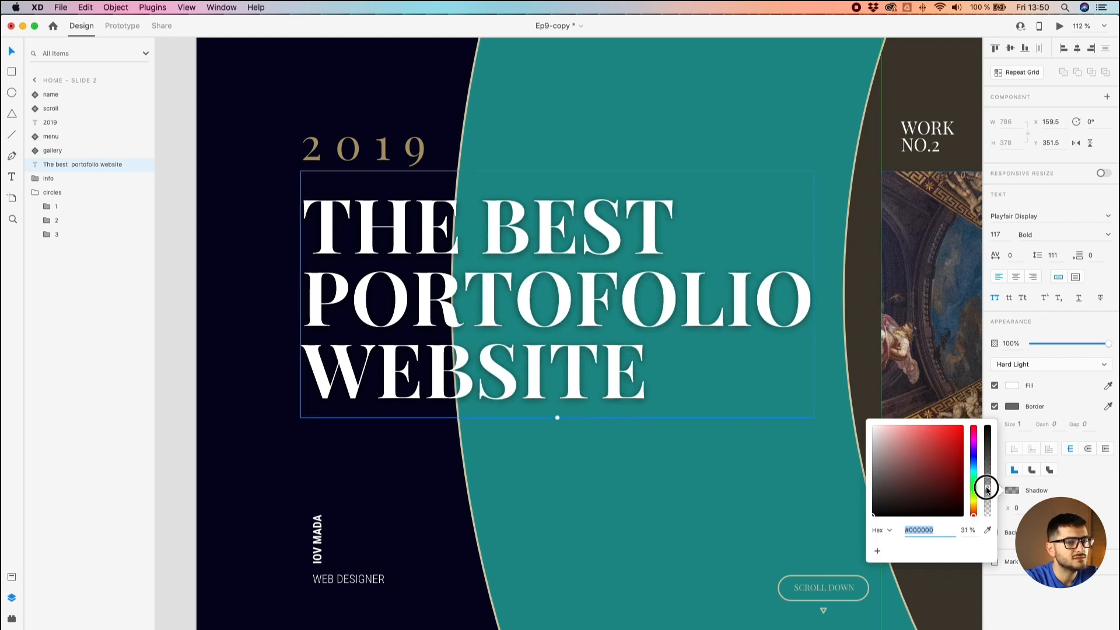
pyautogui.moveTo(987, 489); pyautogui.dragTo(986, 492)
pyautogui.click(1080, 508)
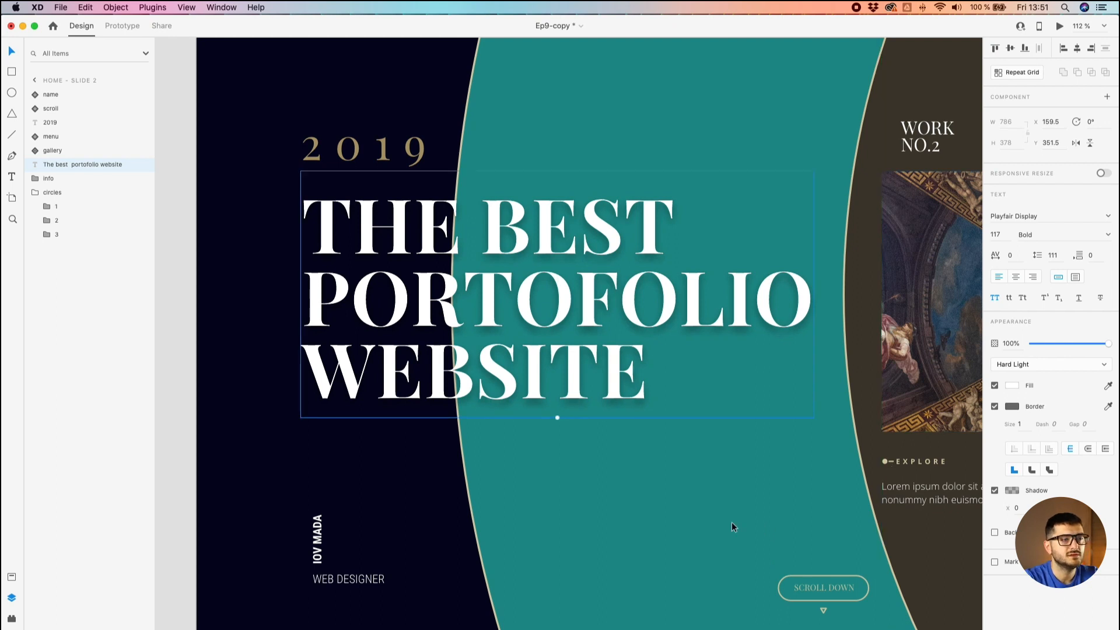
pyautogui.click(731, 523)
pyautogui.click(544, 223)
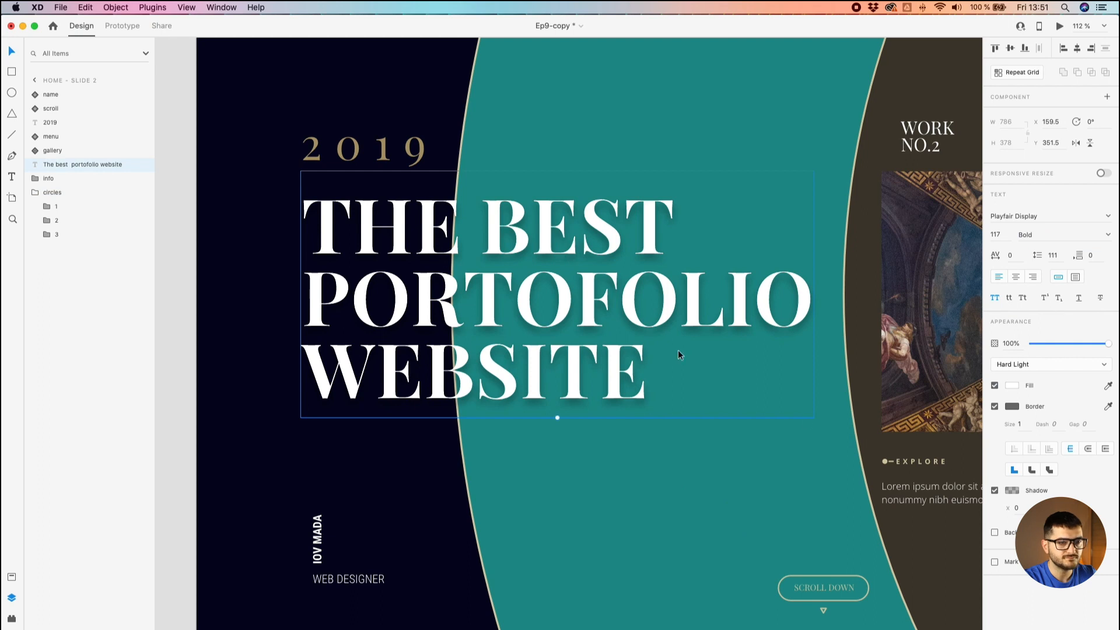
# Step: Delete the title "The best portofolio website" from Home - slide 1
pyautogui.scroll(-1, 946, 471)
pyautogui.scroll(-3, 816, 443)
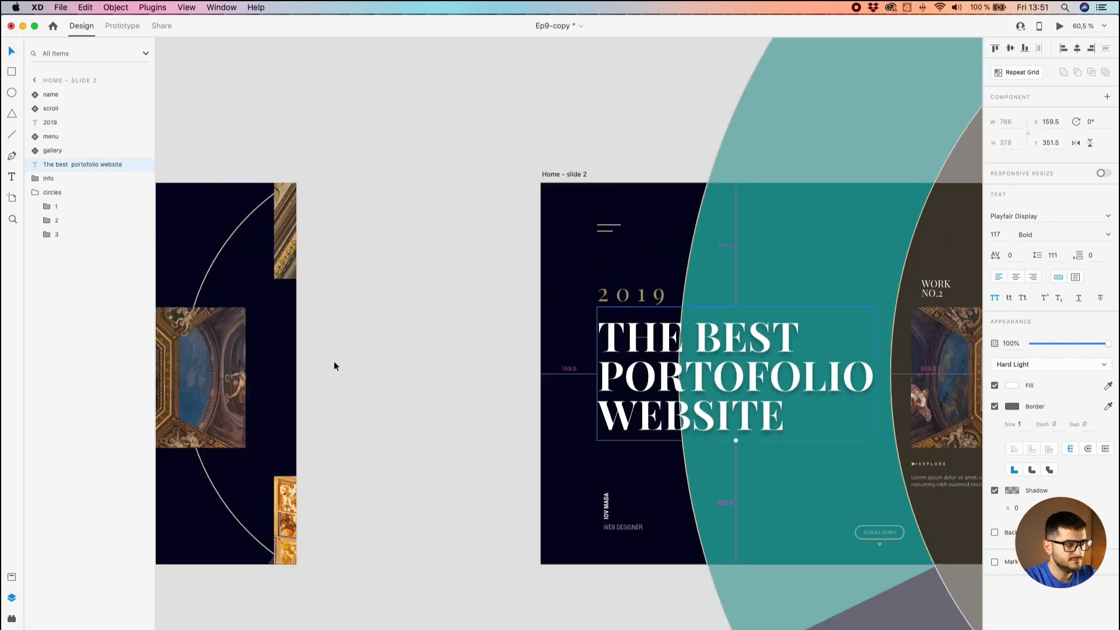
pyautogui.scroll(-3, 327, 368)
pyautogui.click(312, 372)
pyautogui.press('Delete')
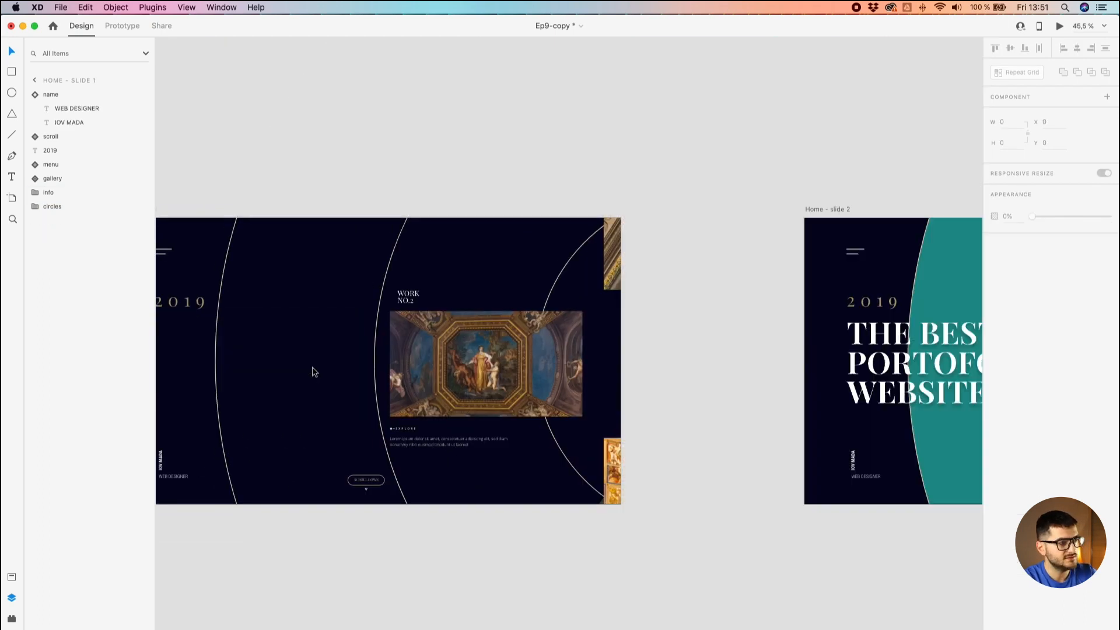
# Step: Copy the title "The best portofolio website" from Home - slide 2 and paste it onto Home - slide 1
pyautogui.moveTo(758, 373); pyautogui.dragTo(641, 358)
pyautogui.click(758, 362)
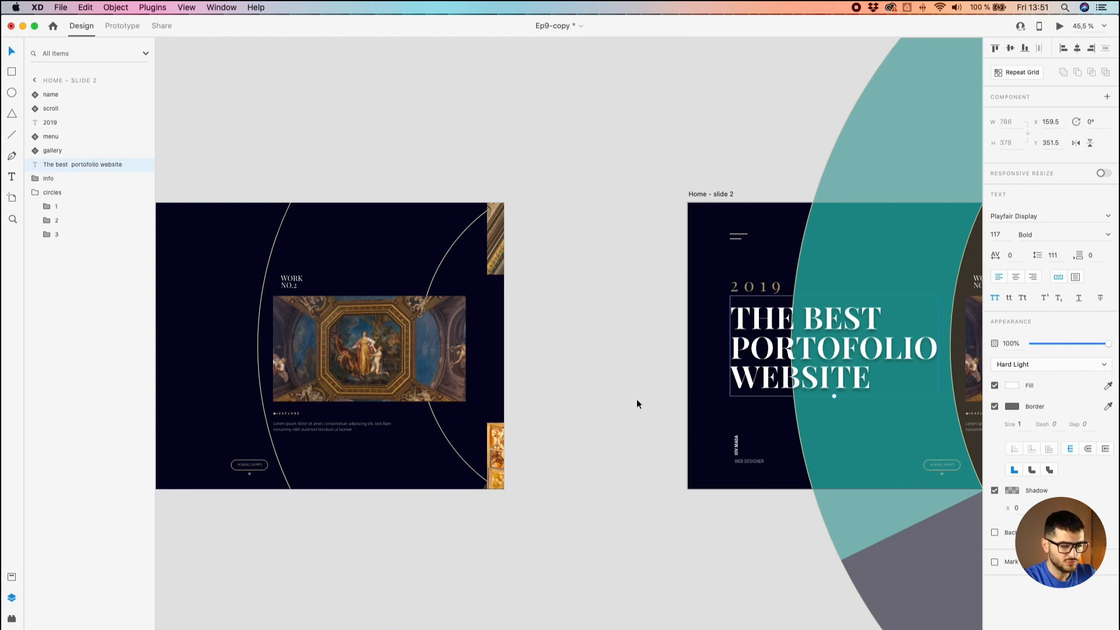
pyautogui.moveTo(633, 398); pyautogui.dragTo(877, 372)
pyautogui.click(418, 305)
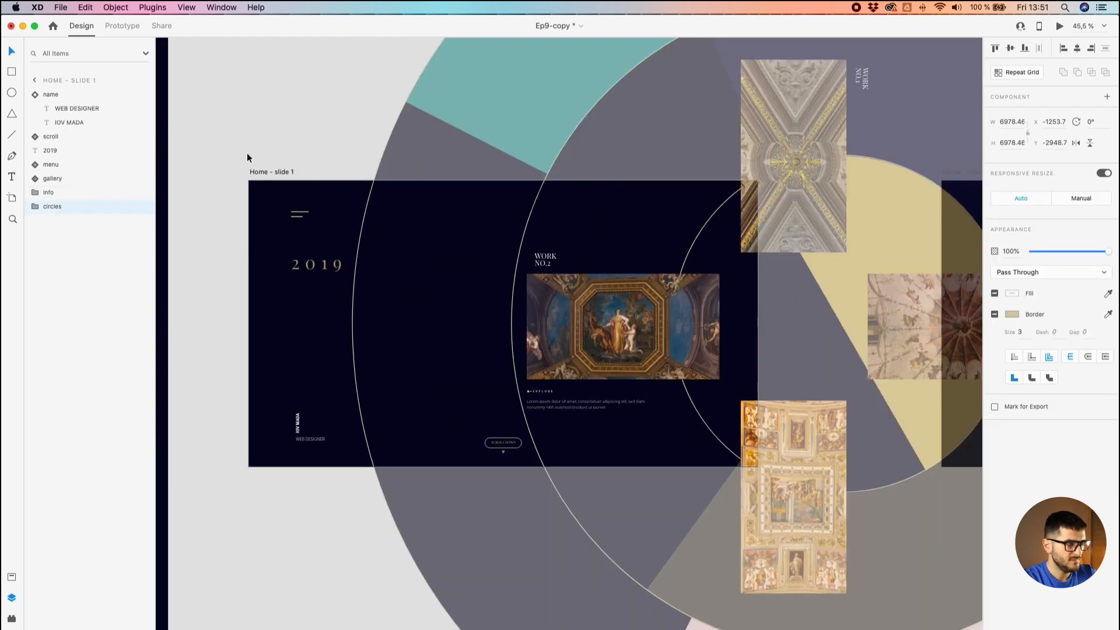
pyautogui.click(259, 173)
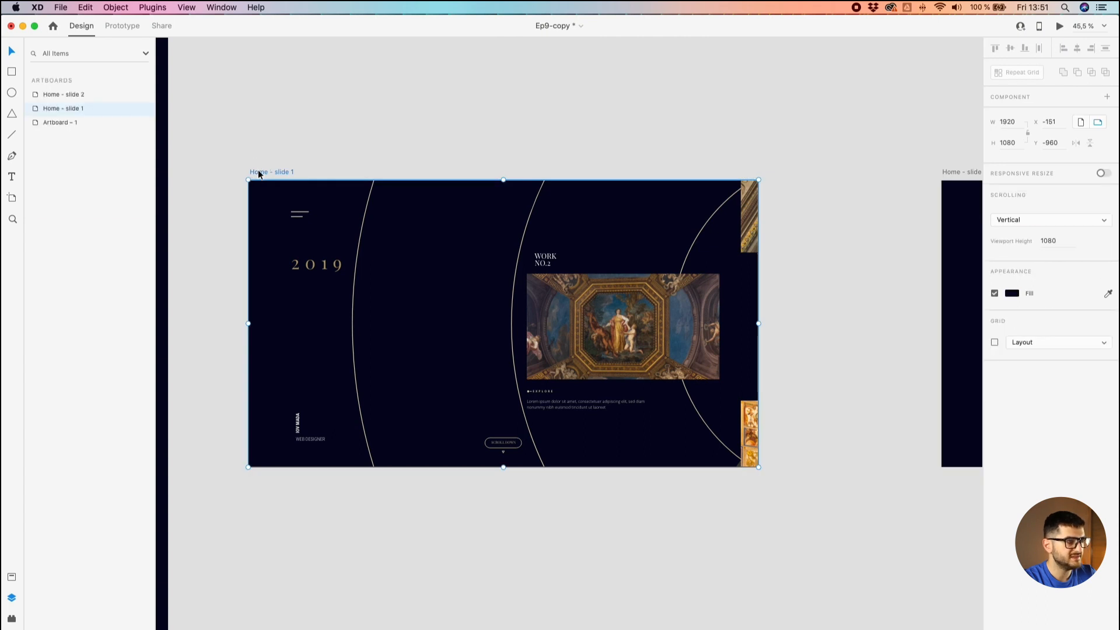
pyautogui.write('THE BEST PORTOFOLIO WEBSITE')
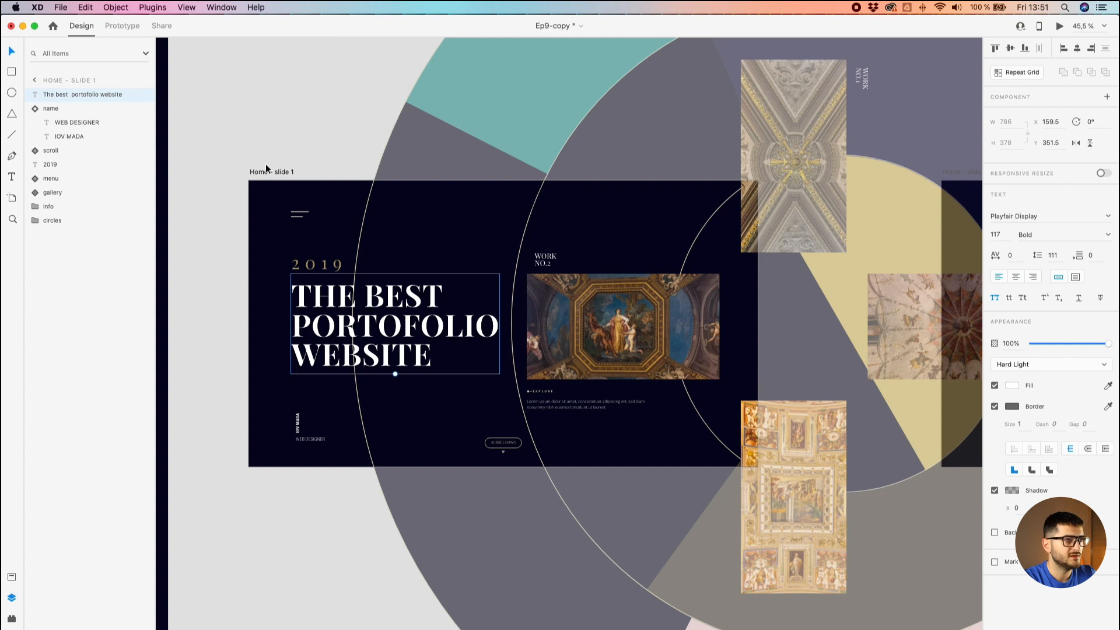
pyautogui.scroll(-3, 265, 163)
pyautogui.click(959, 589)
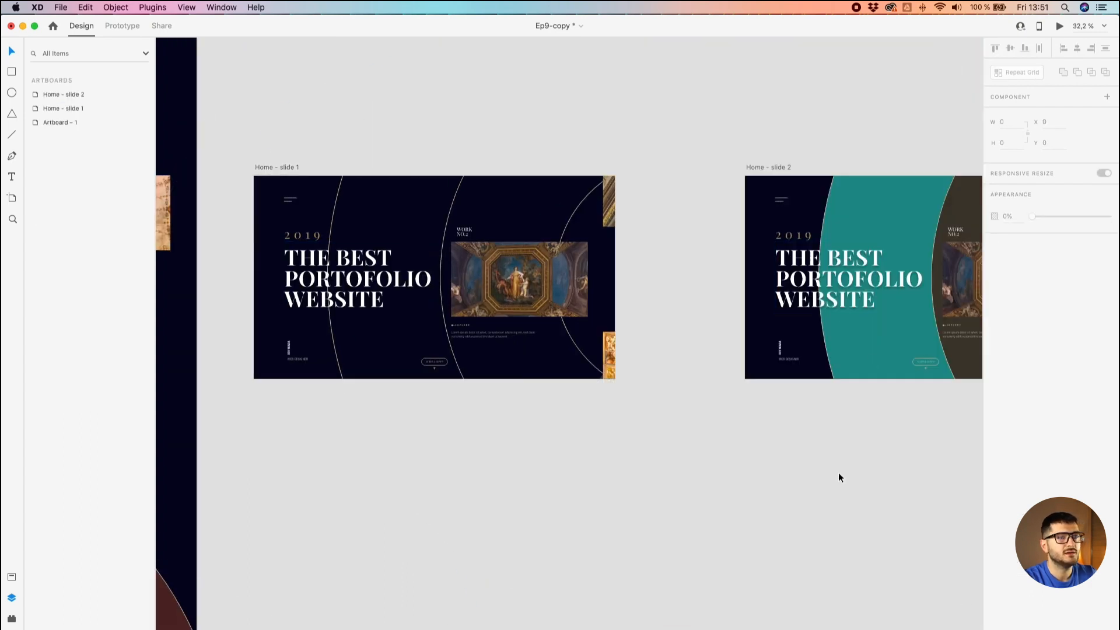
# Step: Rotate the gallery component on Home - slide 2 to 0° so the Work No.1 image faces the artboard
pyautogui.moveTo(839, 472); pyautogui.dragTo(570, 447)
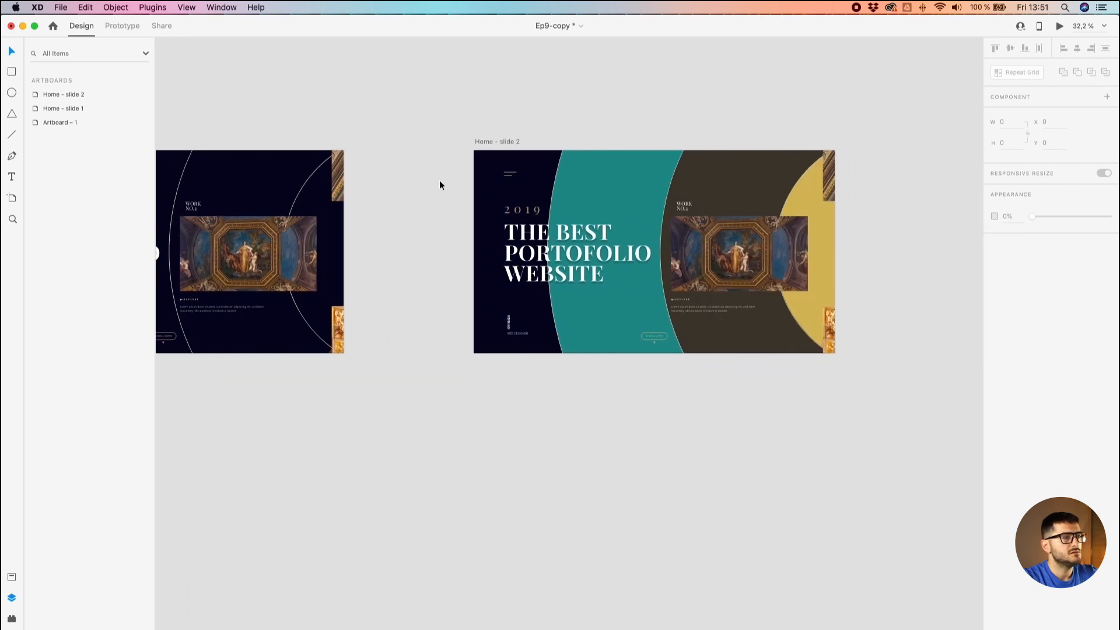
pyautogui.doubleClick(690, 258)
pyautogui.click(562, 79)
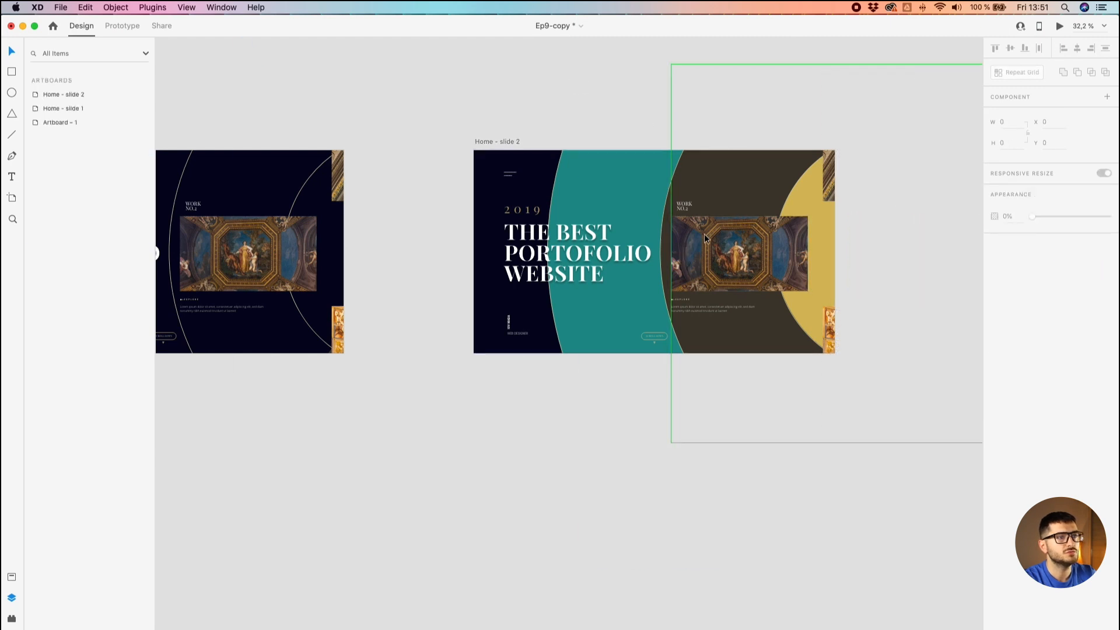
pyautogui.click(704, 238)
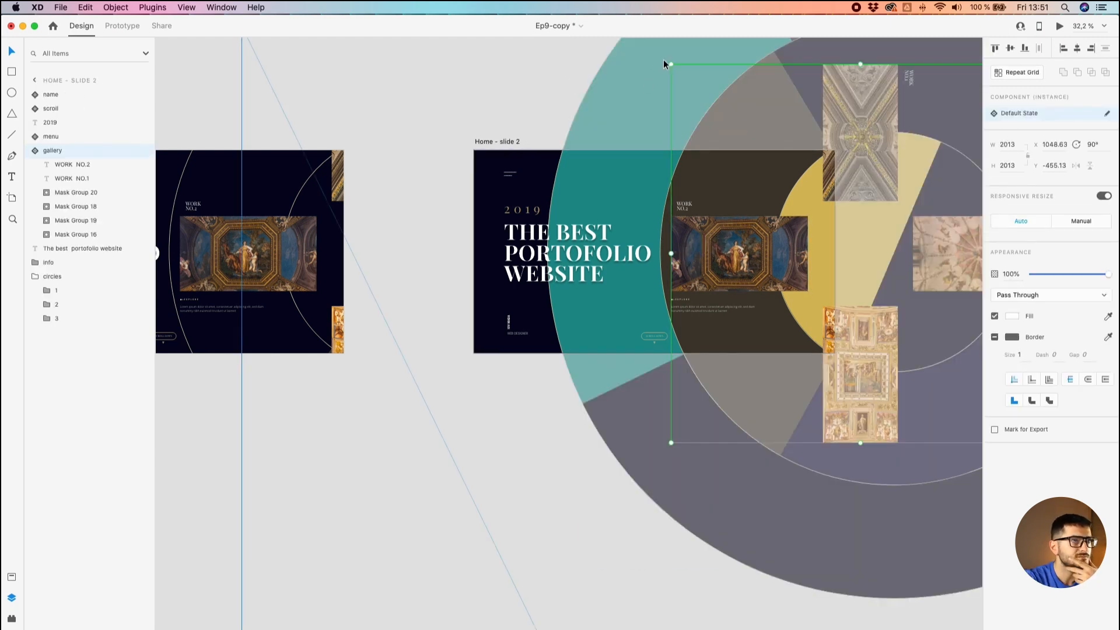
pyautogui.moveTo(668, 61); pyautogui.dragTo(657, 360)
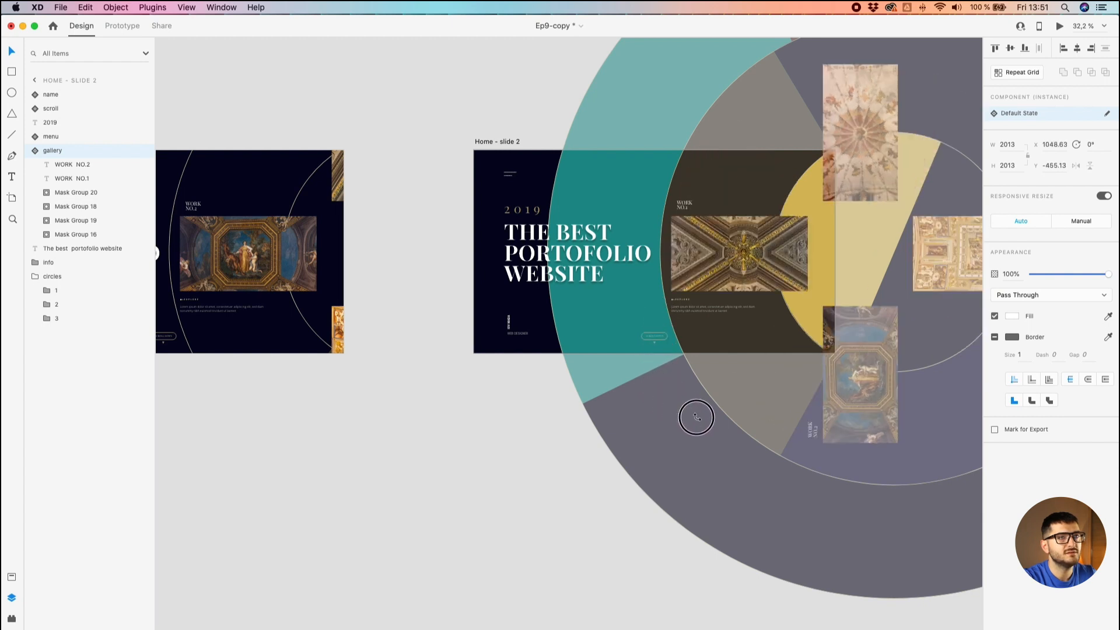
pyautogui.moveTo(669, 395)
pyautogui.mouseDown()
pyautogui.moveTo(613, 324)
pyautogui.moveTo(630, 367)
pyautogui.moveTo(589, 274)
pyautogui.moveTo(615, 360)
pyautogui.moveTo(660, 416)
pyautogui.mouseUp()
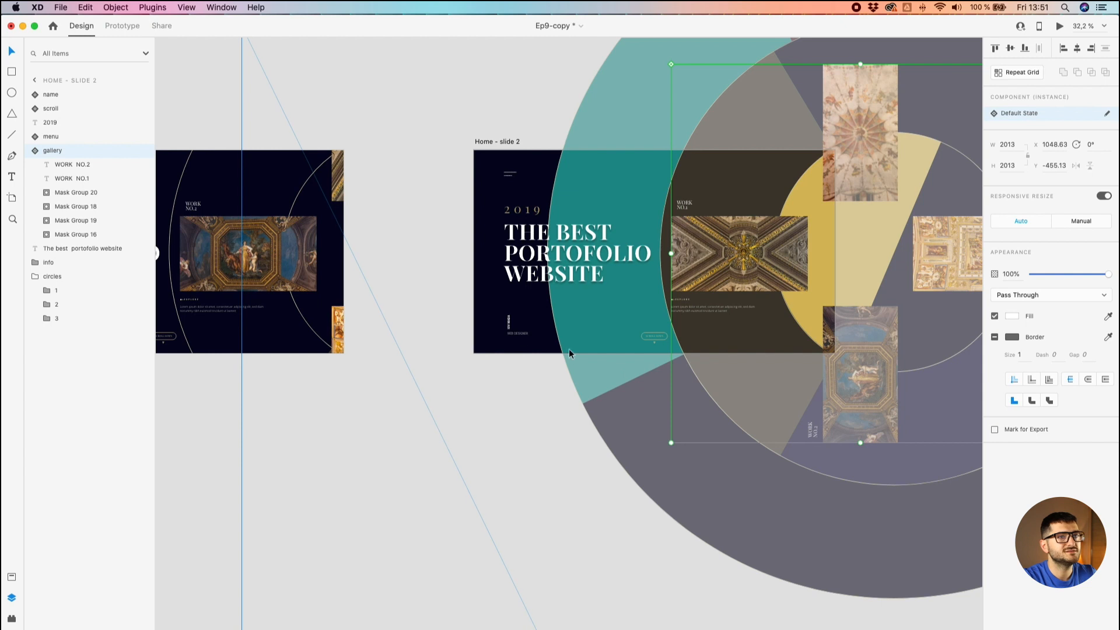
pyautogui.scroll(1, 761, 254)
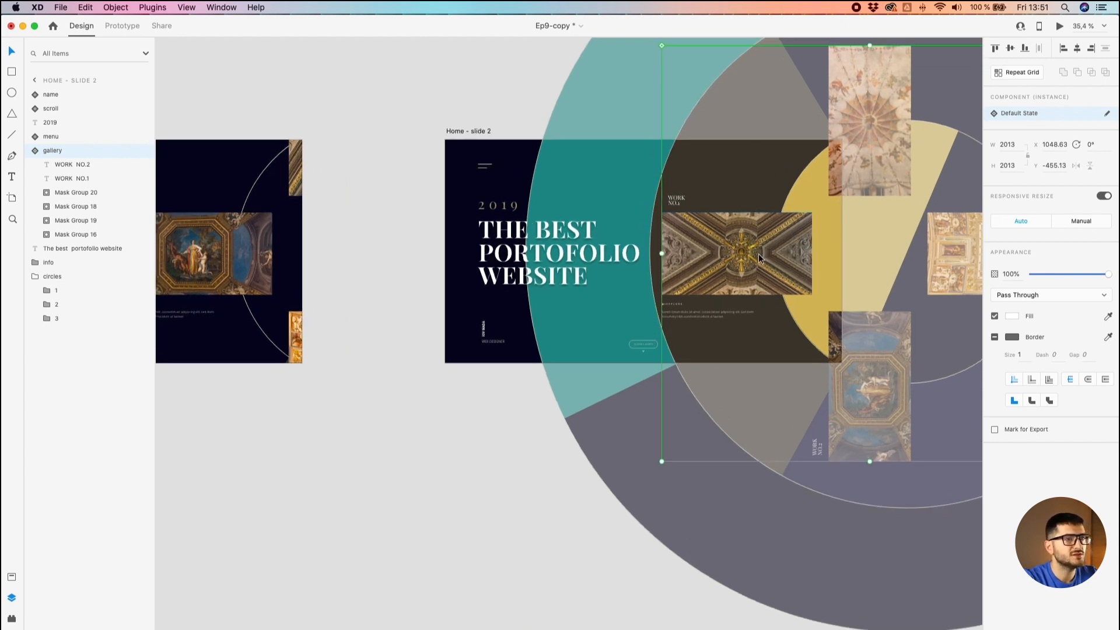
pyautogui.click(361, 173)
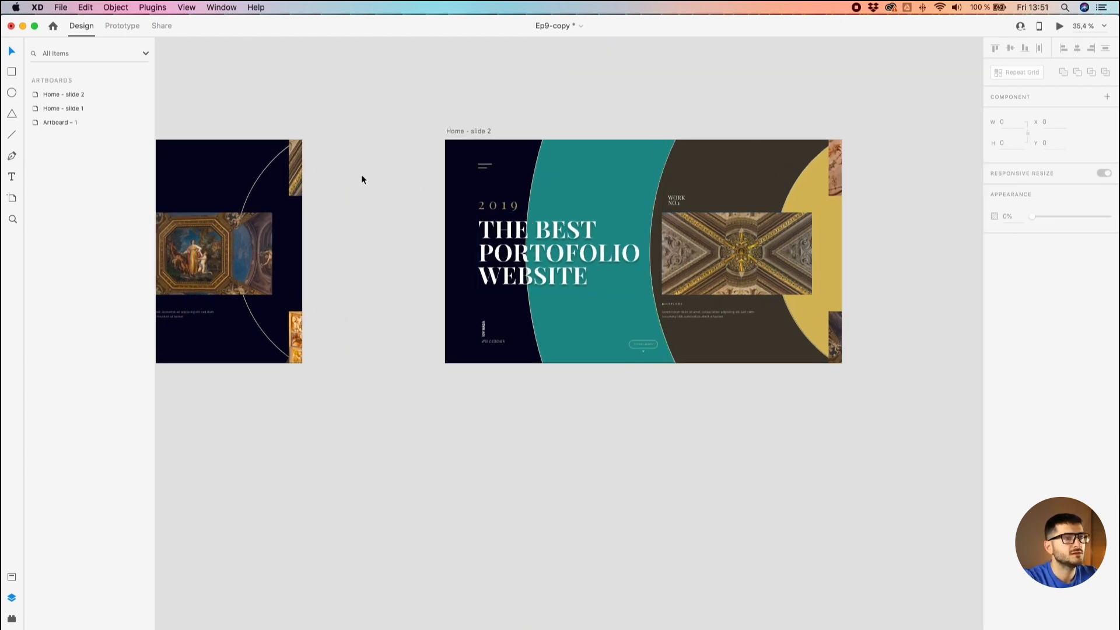
# Step: Link the Work No.2 image on Home - slide 1 to Home - slide 2 with a tap Auto-Animate, and space the two artboards farther apart
pyautogui.scroll(-5, 390, 185)
pyautogui.hscroll(-5, 390, 190)
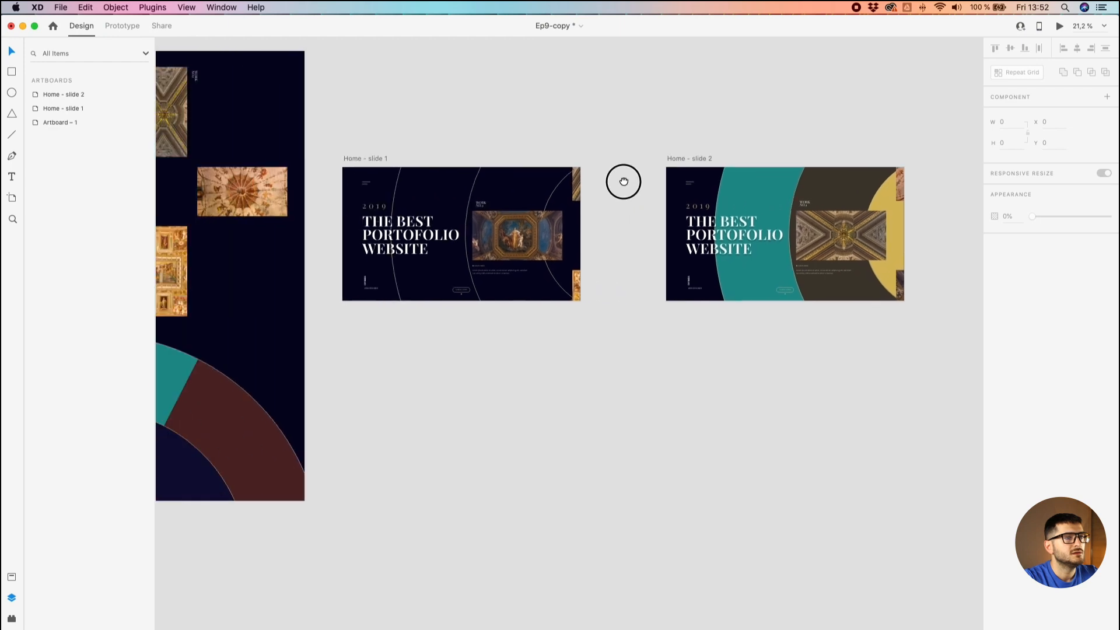
pyautogui.click(113, 26)
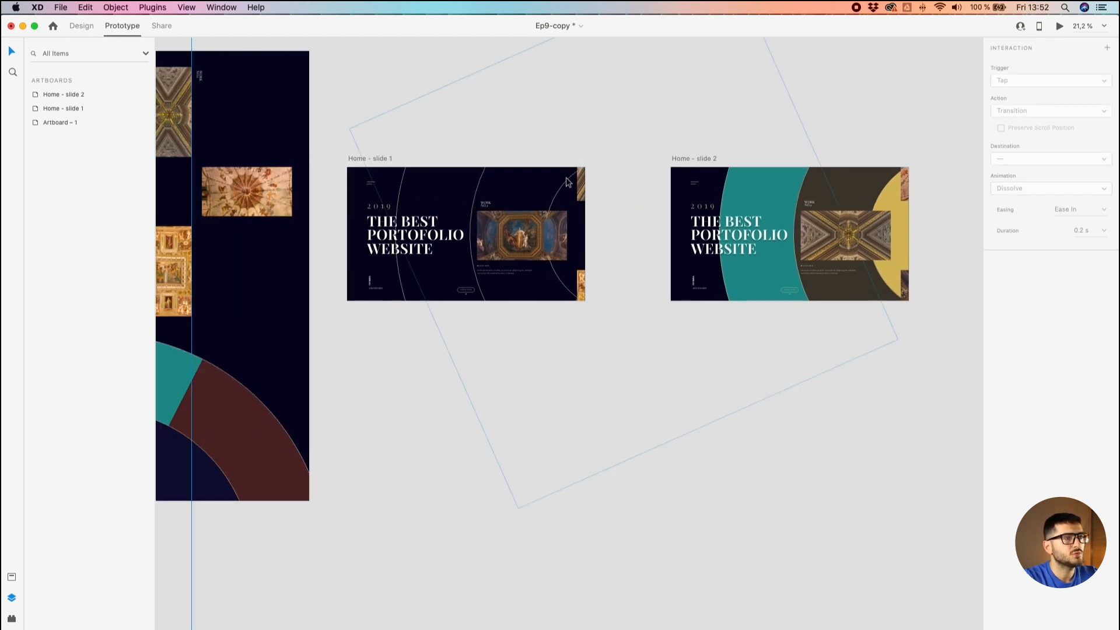
pyautogui.doubleClick(538, 235)
pyautogui.moveTo(567, 236); pyautogui.dragTo(651, 267)
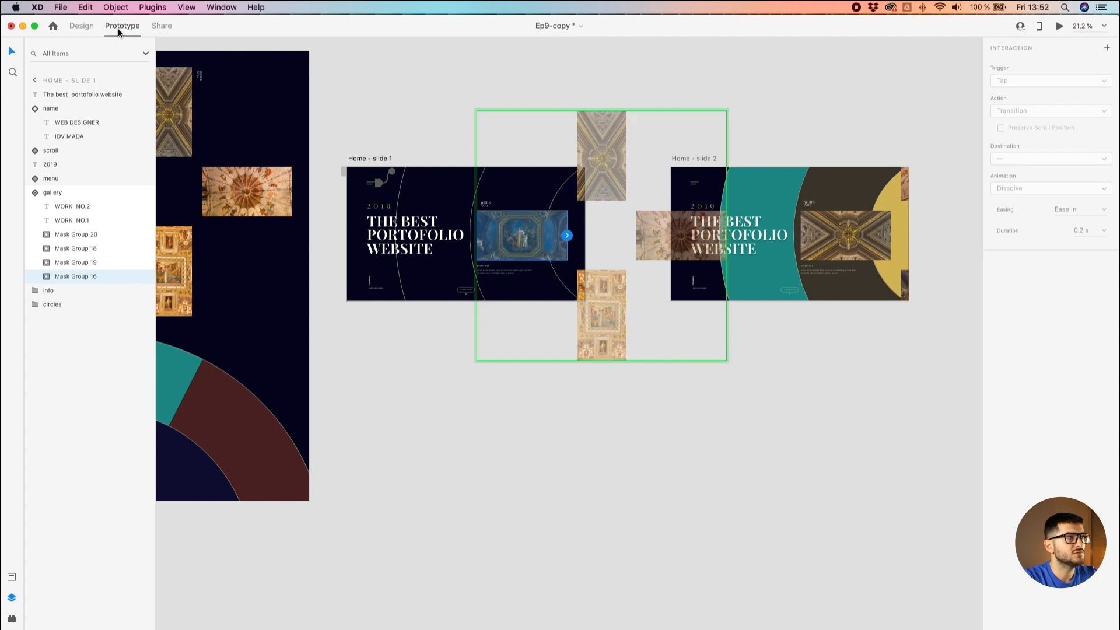
pyautogui.click(421, 109)
pyautogui.doubleClick(541, 234)
pyautogui.moveTo(567, 237); pyautogui.dragTo(862, 229)
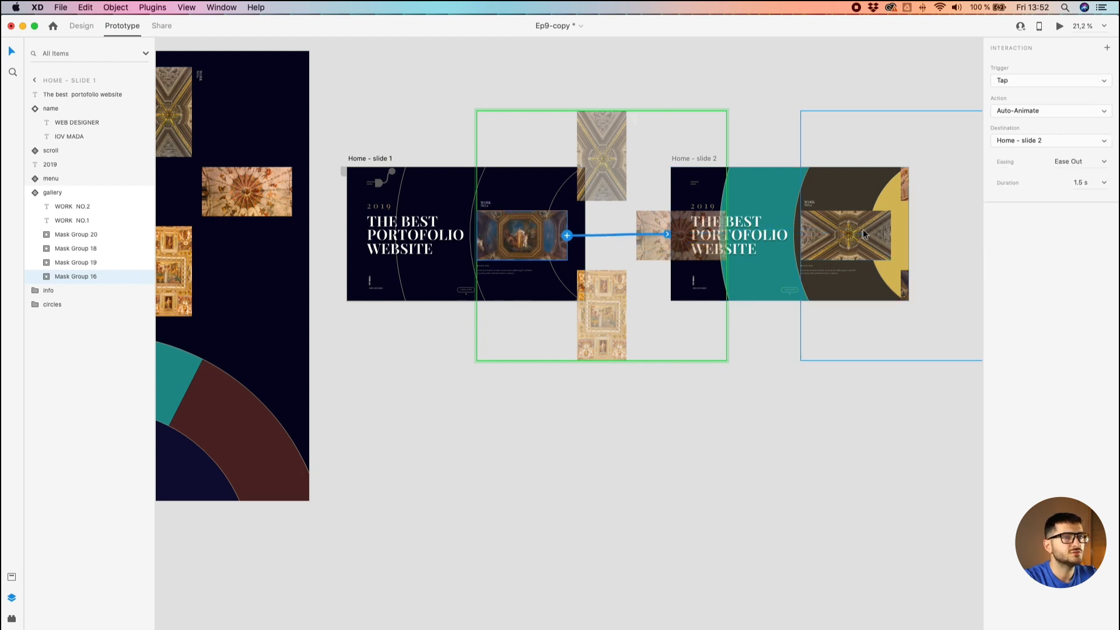
pyautogui.click(781, 123)
pyautogui.moveTo(702, 156); pyautogui.dragTo(763, 155)
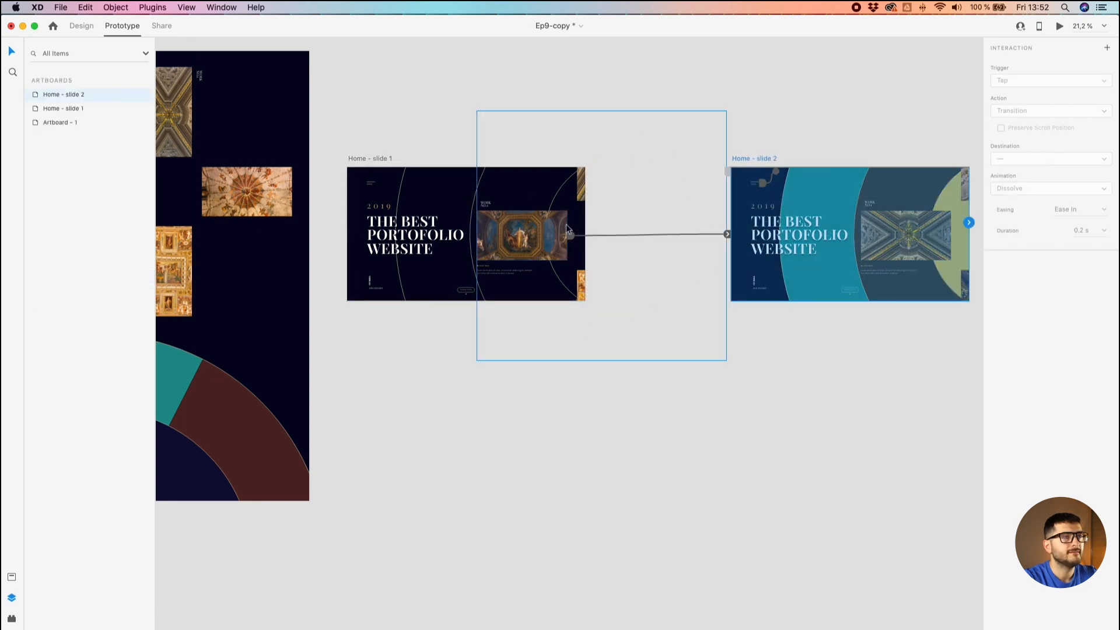
# Step: Change the Home - slide 1 image interaction's action to Transition and back to Auto-Animate
pyautogui.doubleClick(521, 235)
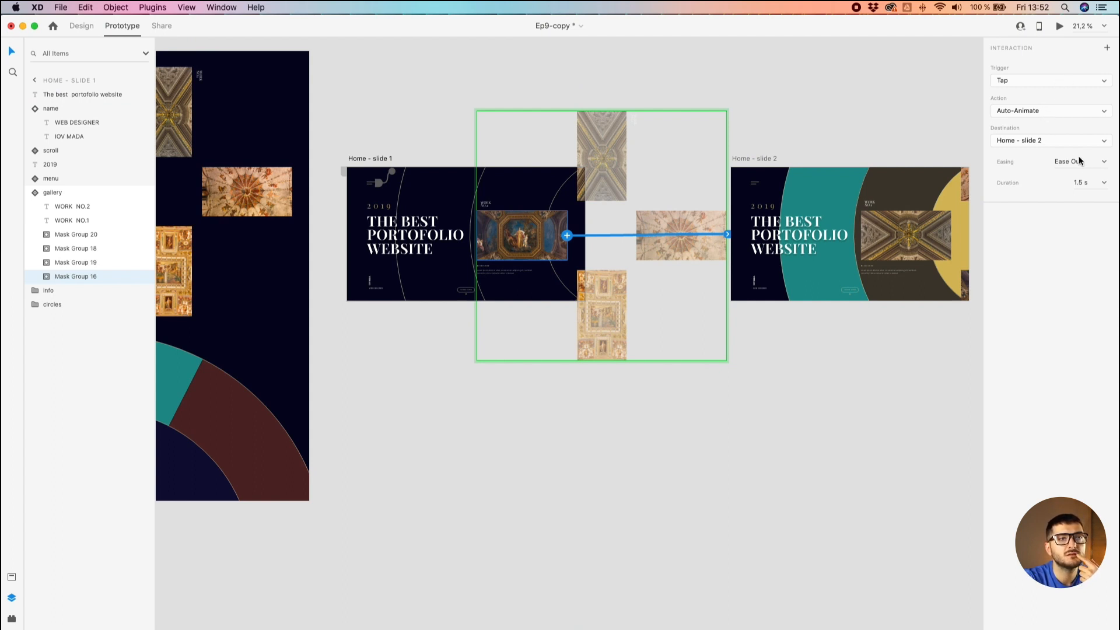
pyautogui.click(1070, 112)
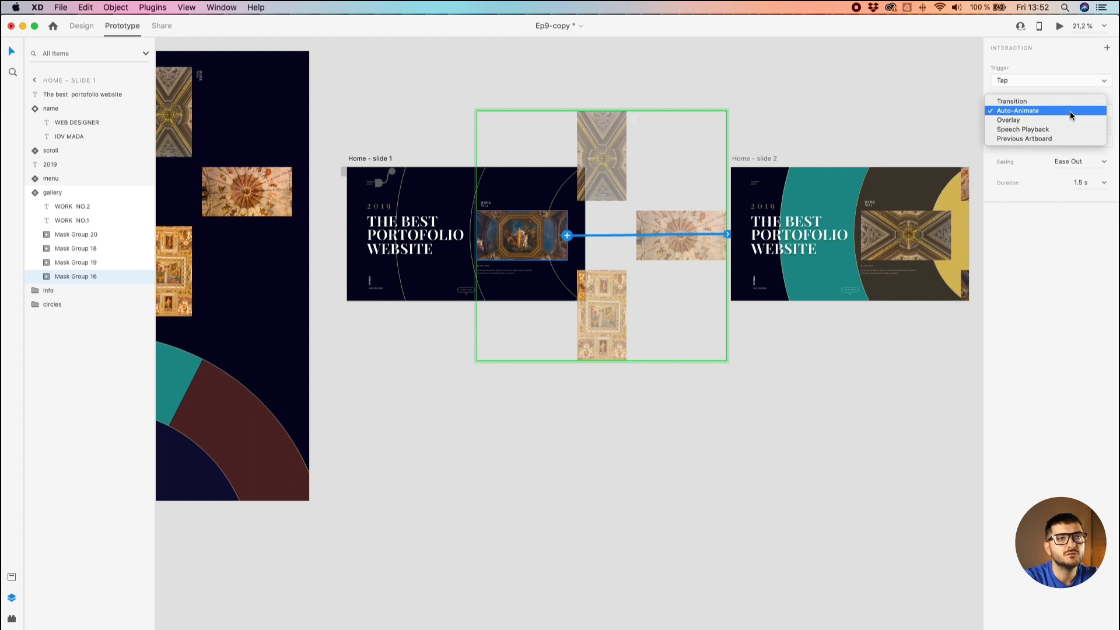
pyautogui.click(1065, 101)
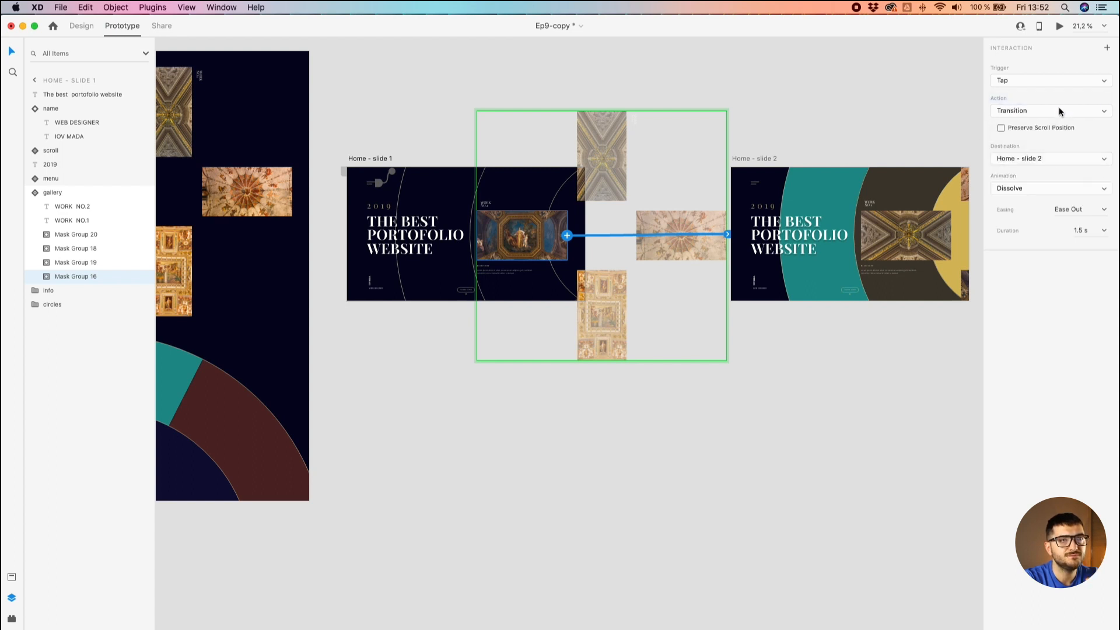
pyautogui.click(1059, 108)
pyautogui.click(1048, 118)
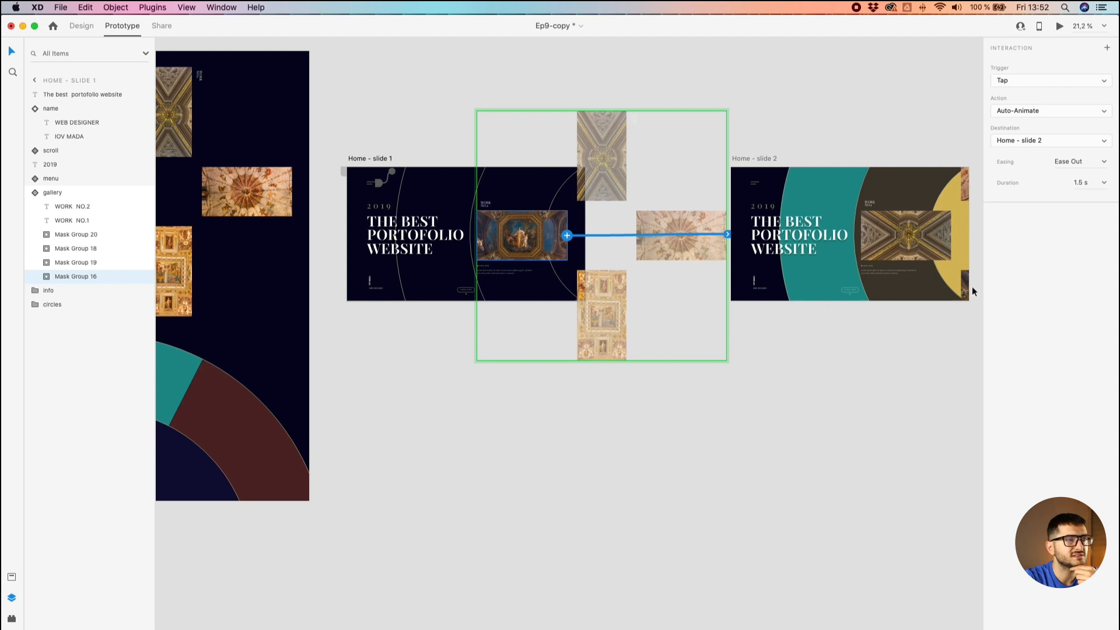
pyautogui.click(754, 429)
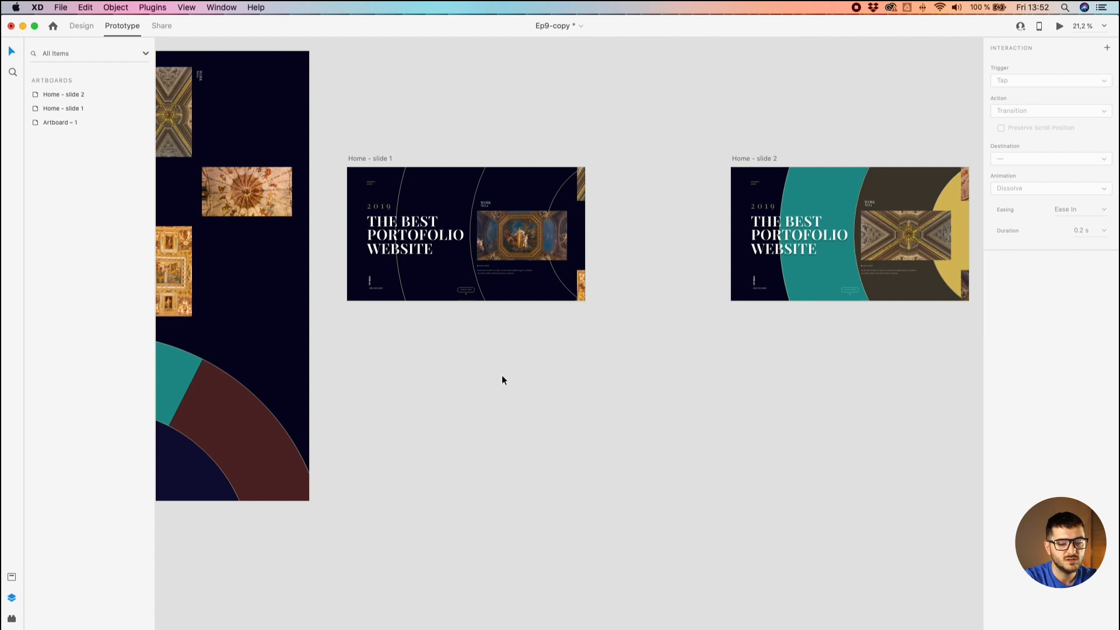
# Step: Link the Work No.1 image on Home - slide 2 back to Home - slide 1 with a tap Auto-Animate, Ease Out, 1.5 s
pyautogui.click(385, 154)
pyautogui.click(889, 218)
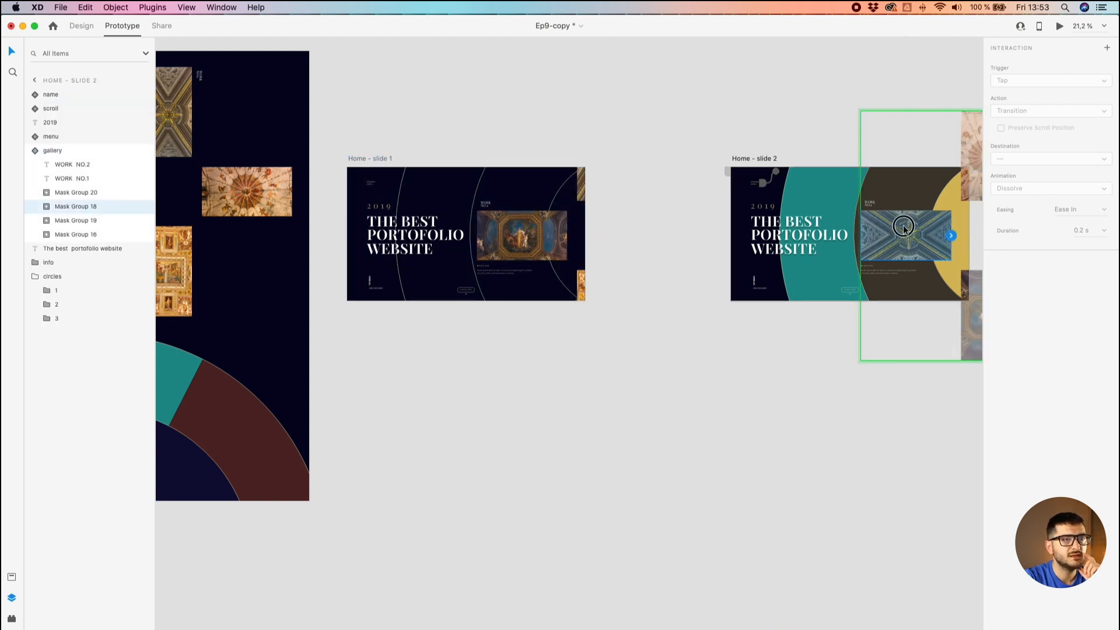
pyautogui.moveTo(948, 236); pyautogui.dragTo(459, 234)
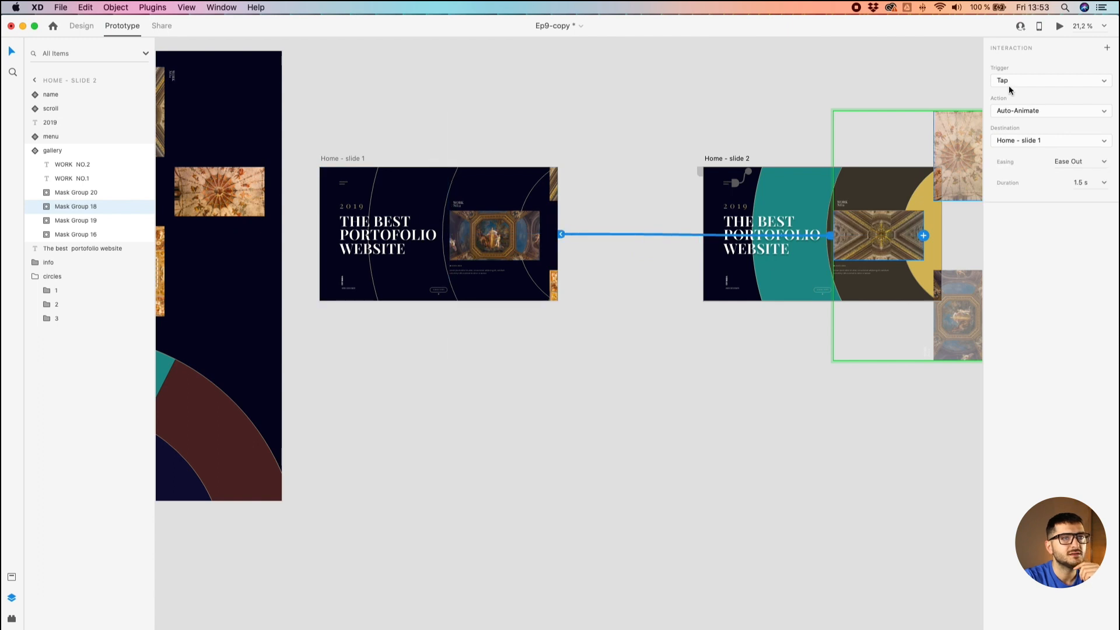
# Step: Preview the prototype from Home - slide 1 and test the tap animation between both slides using the gallery image
pyautogui.click(338, 157)
pyautogui.click(1059, 25)
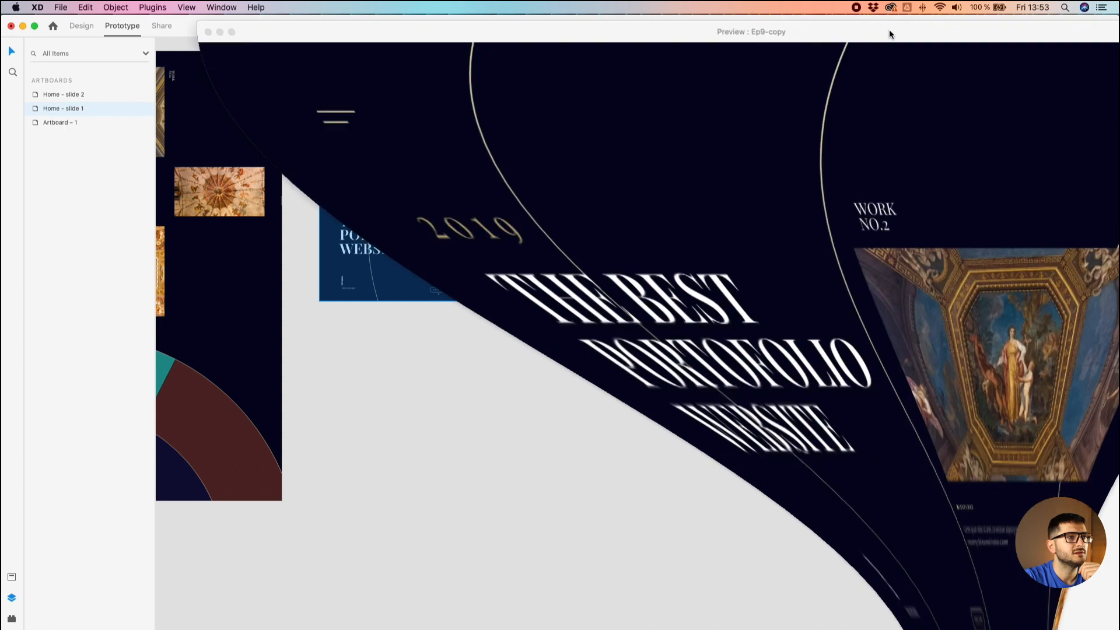
pyautogui.moveTo(419, 146); pyautogui.dragTo(637, 276)
pyautogui.moveTo(750, 287); pyautogui.dragTo(396, 106)
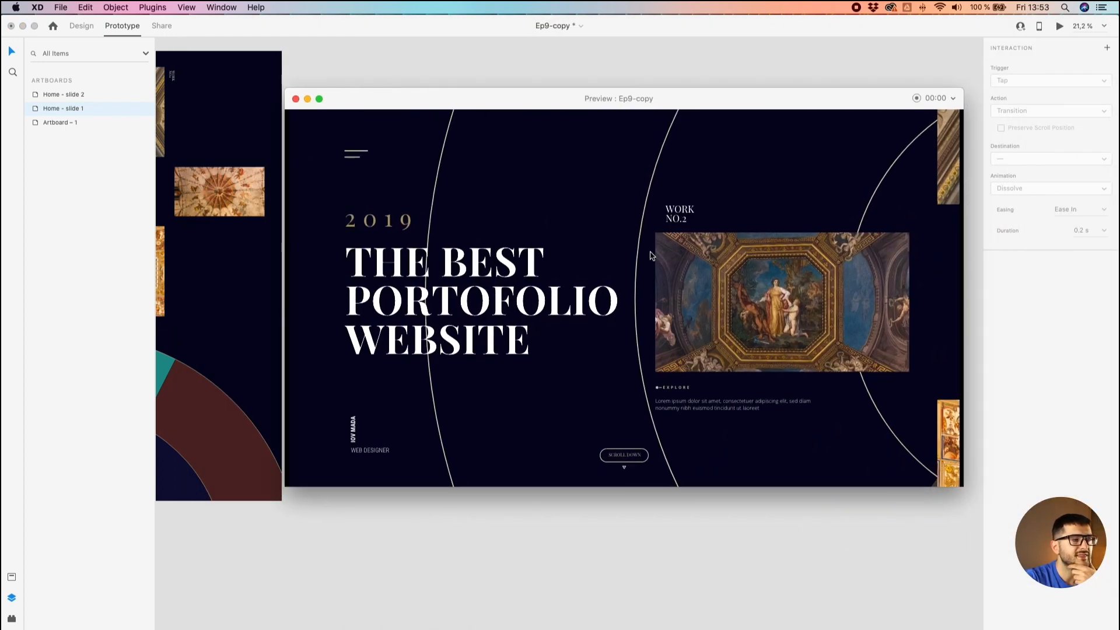
pyautogui.click(695, 288)
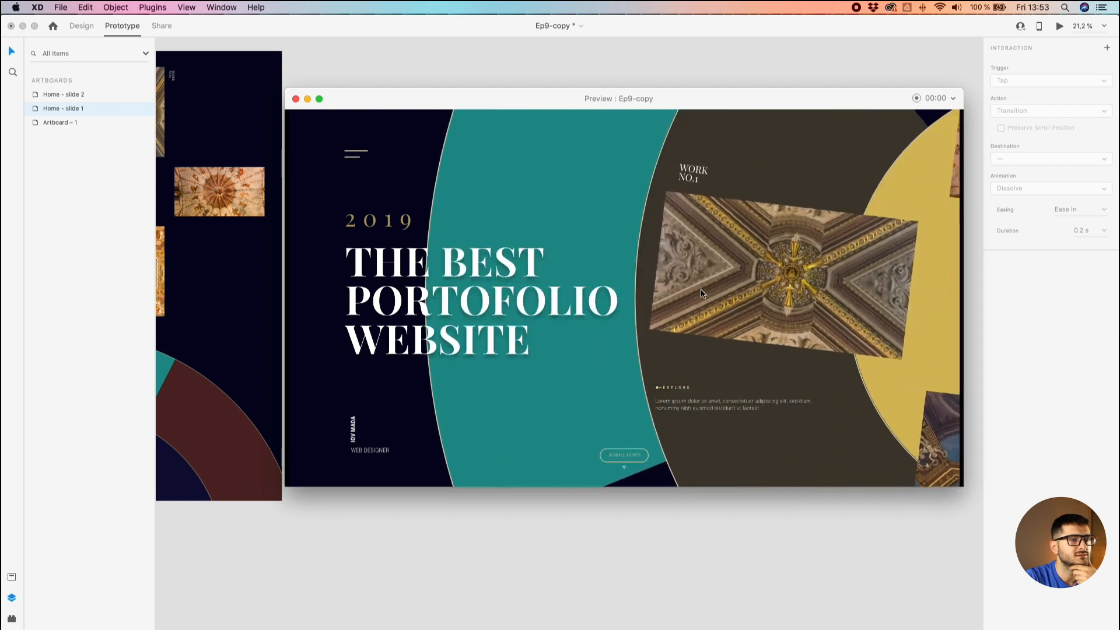
pyautogui.click(702, 294)
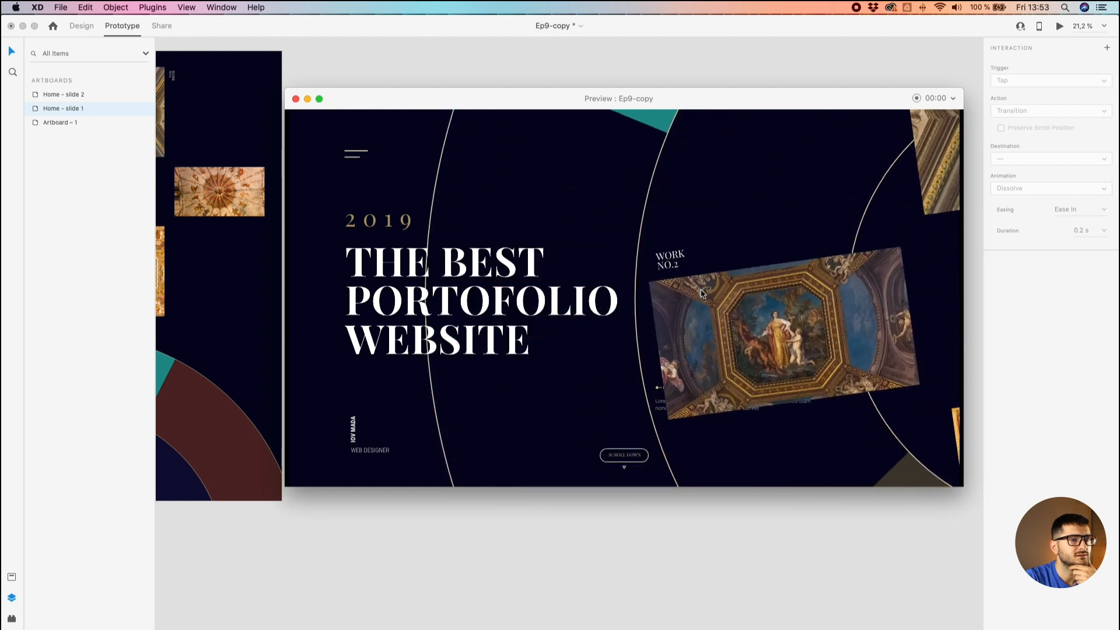
pyautogui.click(701, 291)
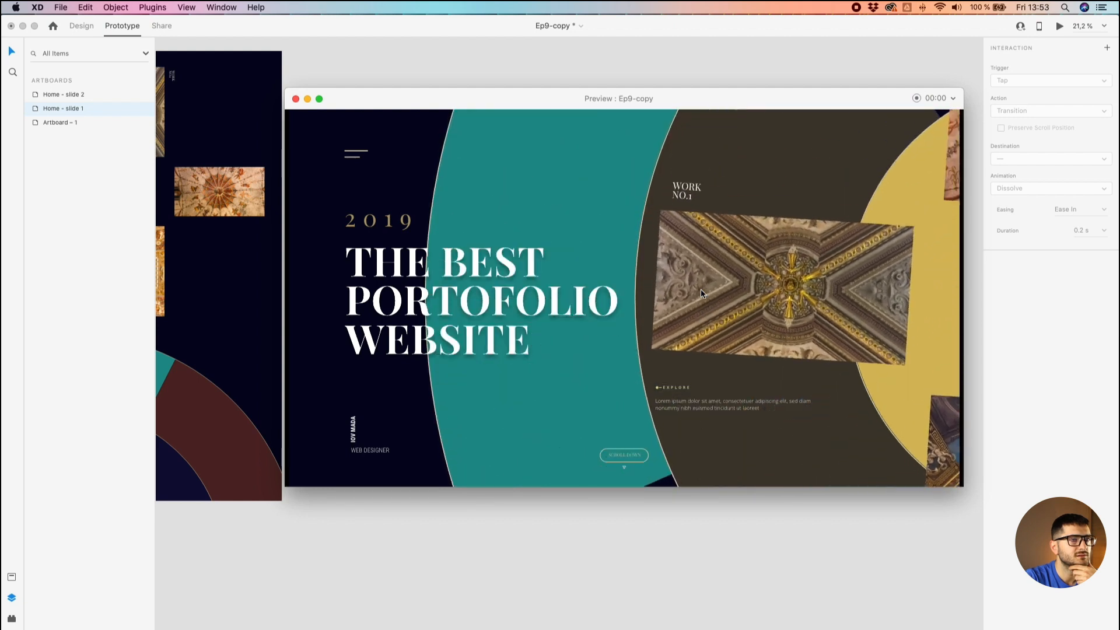
pyautogui.click(705, 319)
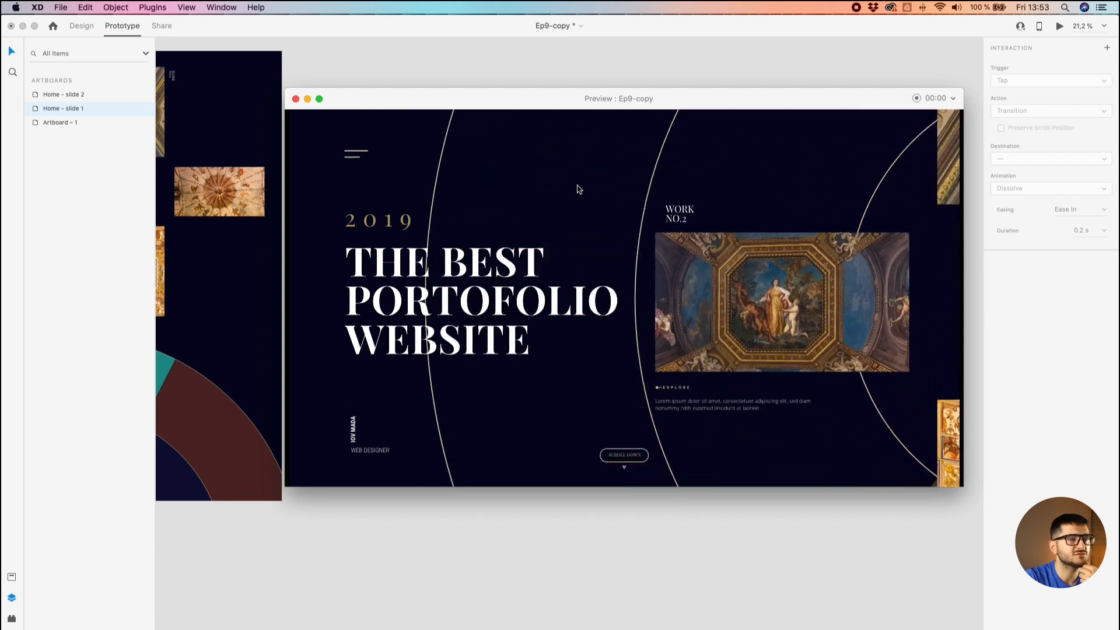
pyautogui.click(792, 321)
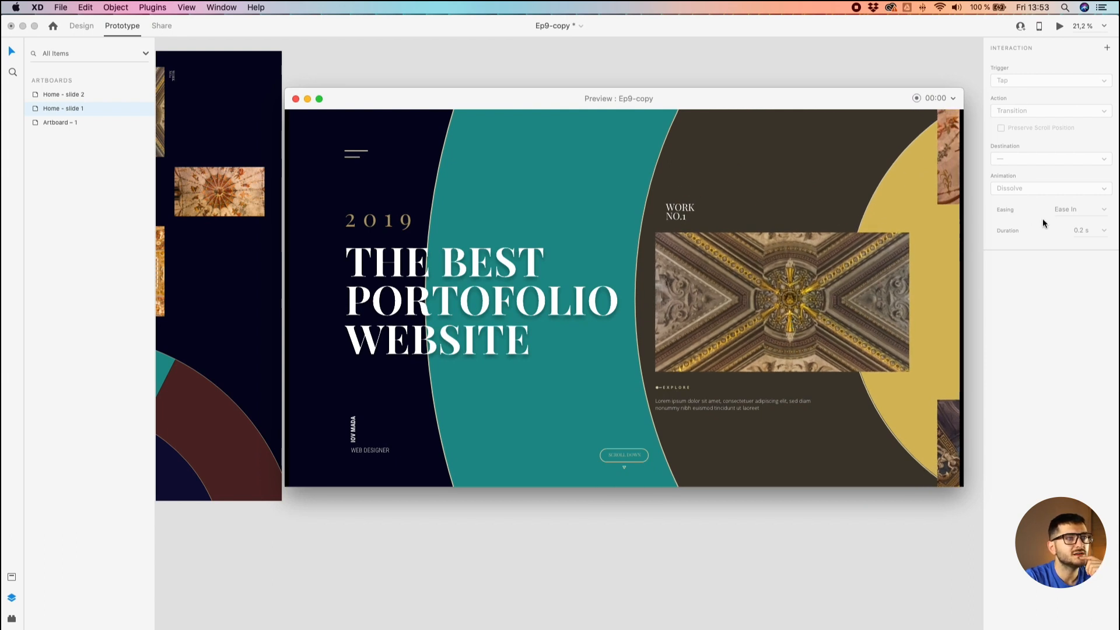
# Step: Clear the preview window away from the artboards and examine the interaction settings of the Work No.2 image on Home - slide 1
pyautogui.moveTo(376, 98); pyautogui.dragTo(442, 292)
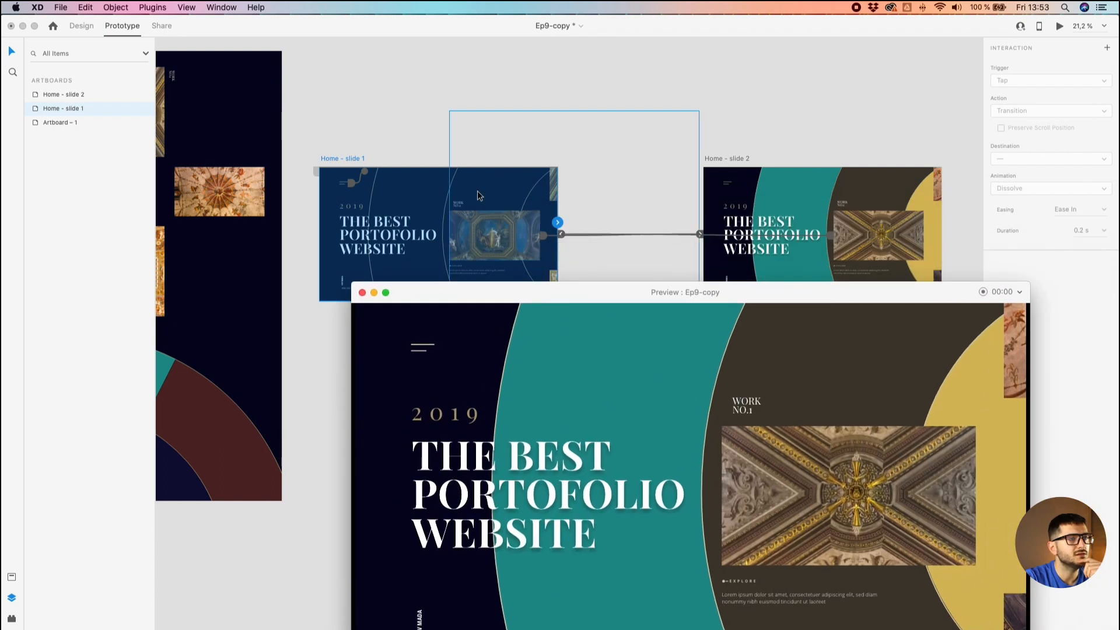
pyautogui.click(543, 239)
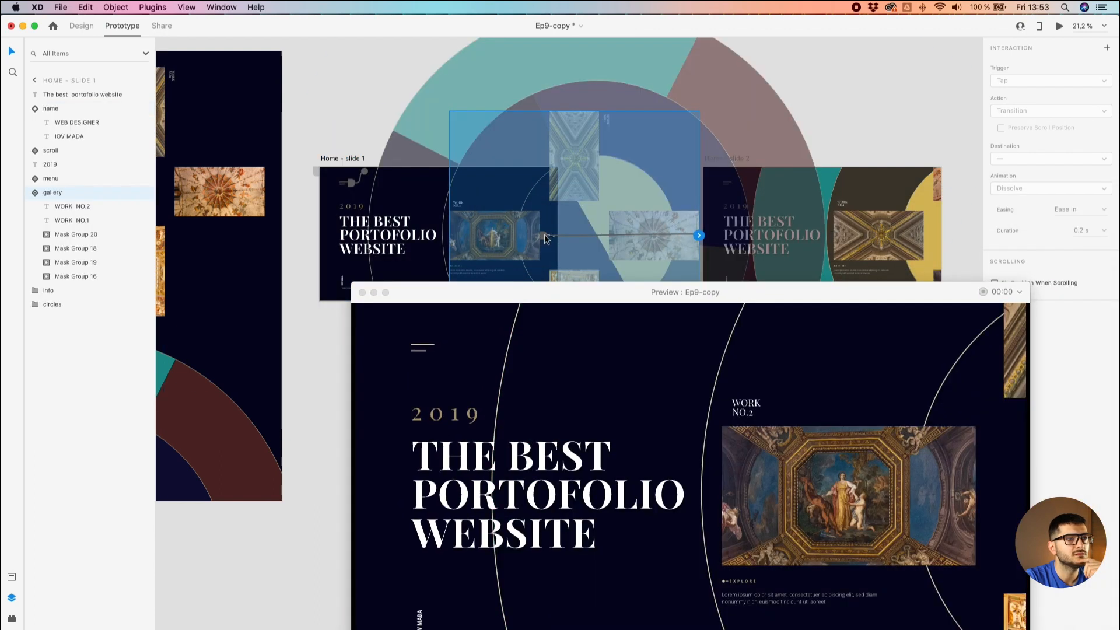
pyautogui.click(745, 115)
pyautogui.click(531, 229)
pyautogui.doubleClick(542, 238)
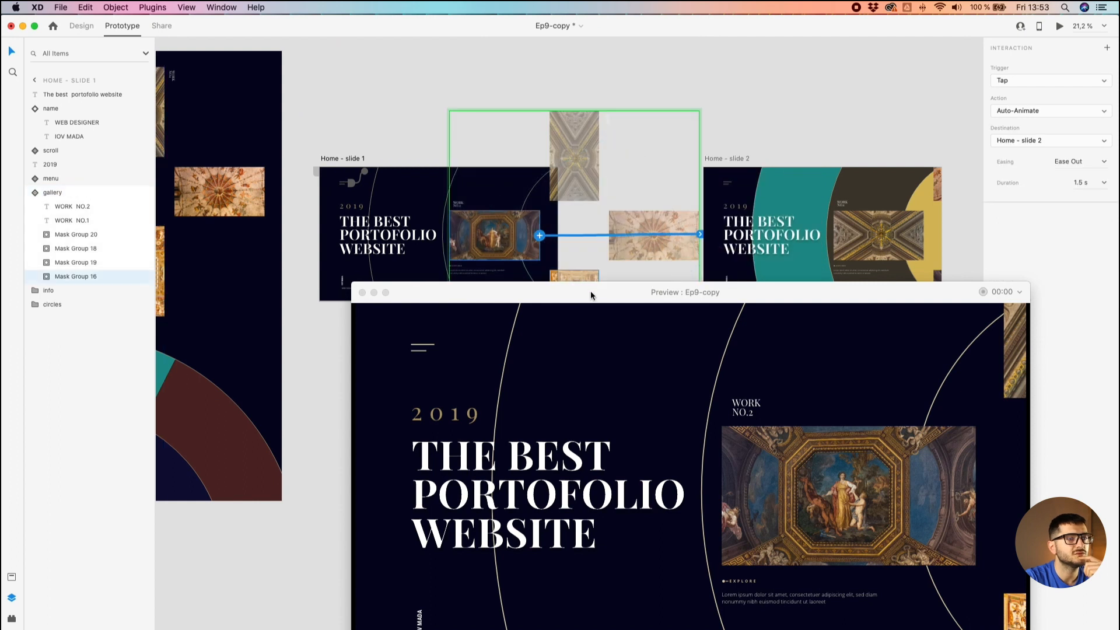
# Step: Bring the preview window back over the artboards and replay the slide transition by tapping the gallery image
pyautogui.moveTo(590, 291); pyautogui.dragTo(481, 50)
pyautogui.click(732, 262)
pyautogui.click(727, 193)
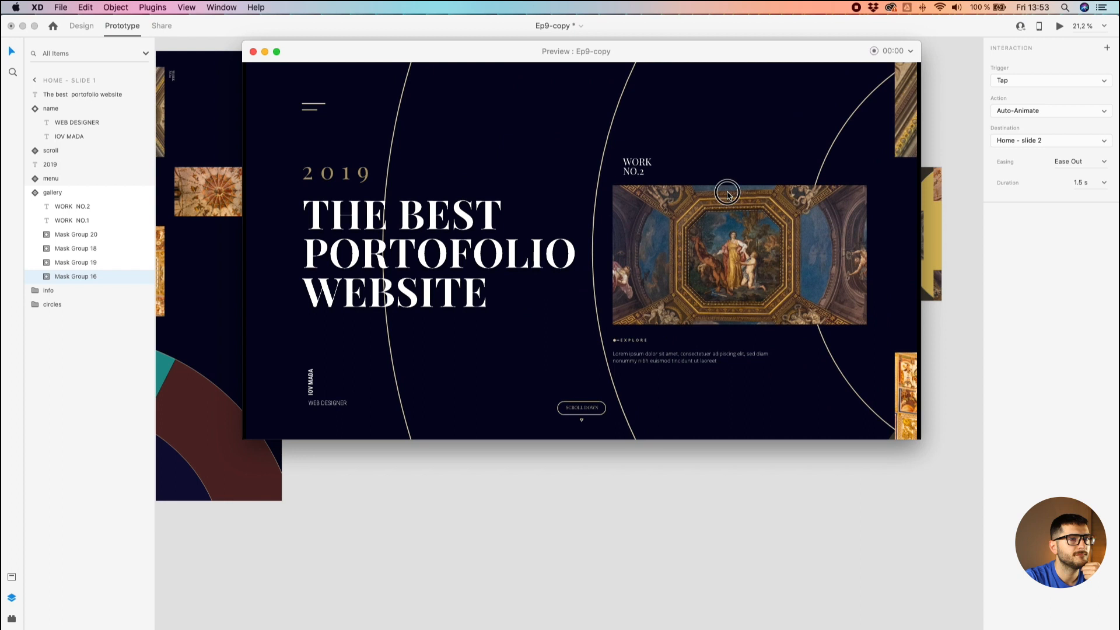
# Step: Replay the transitions between both slides in the preview from a lower window position, and put the preview away
pyautogui.click(727, 195)
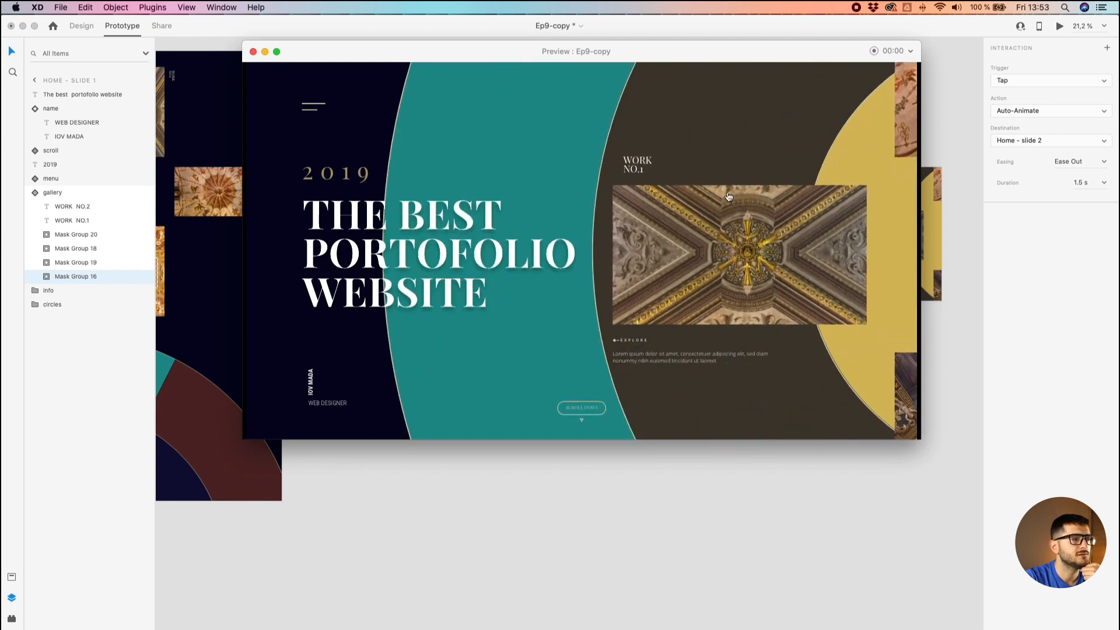
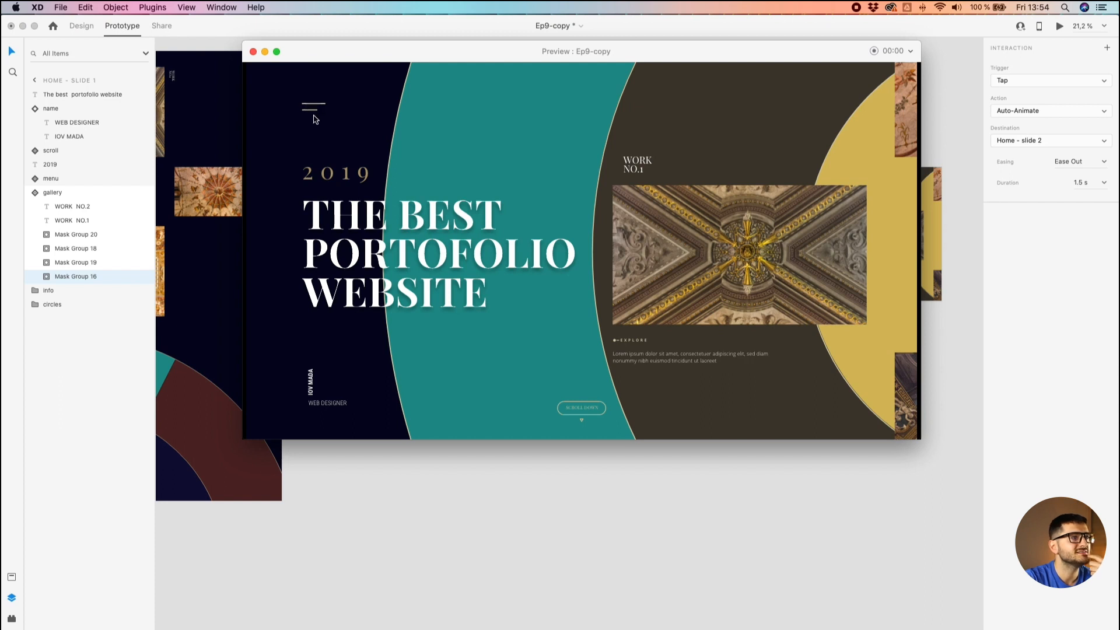
pyautogui.moveTo(317, 58); pyautogui.dragTo(324, 132)
pyautogui.click(803, 353)
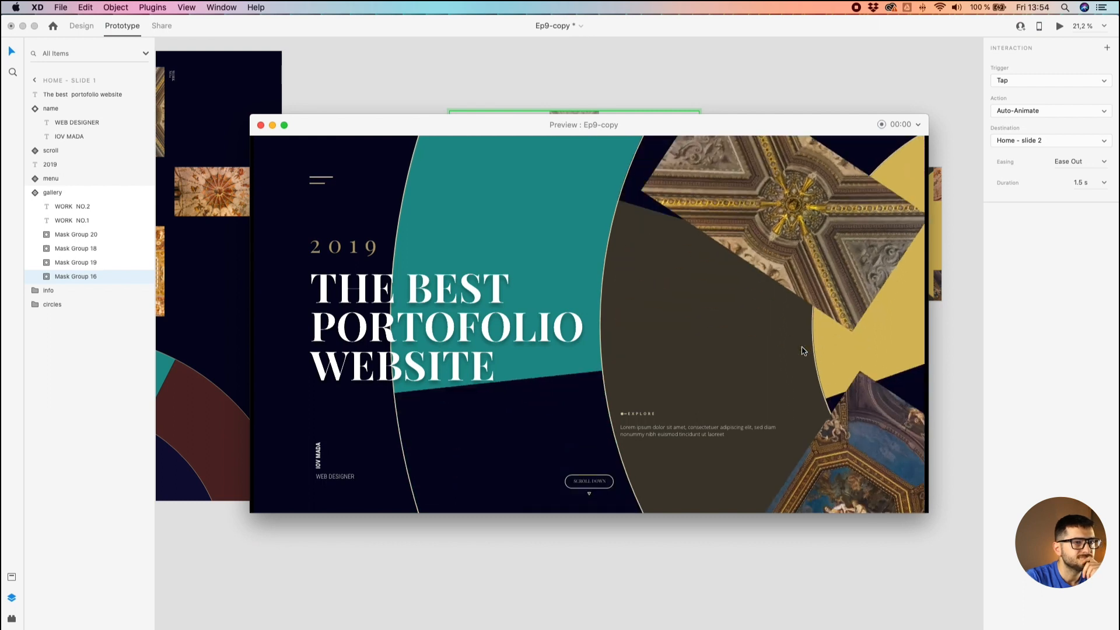
pyautogui.click(799, 357)
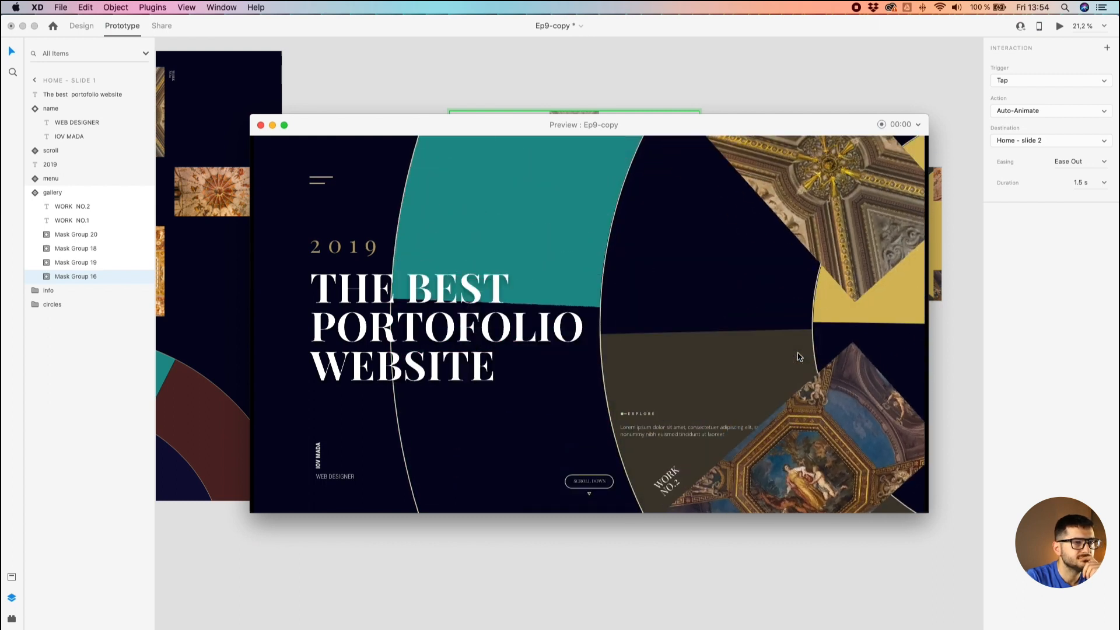
pyautogui.click(272, 125)
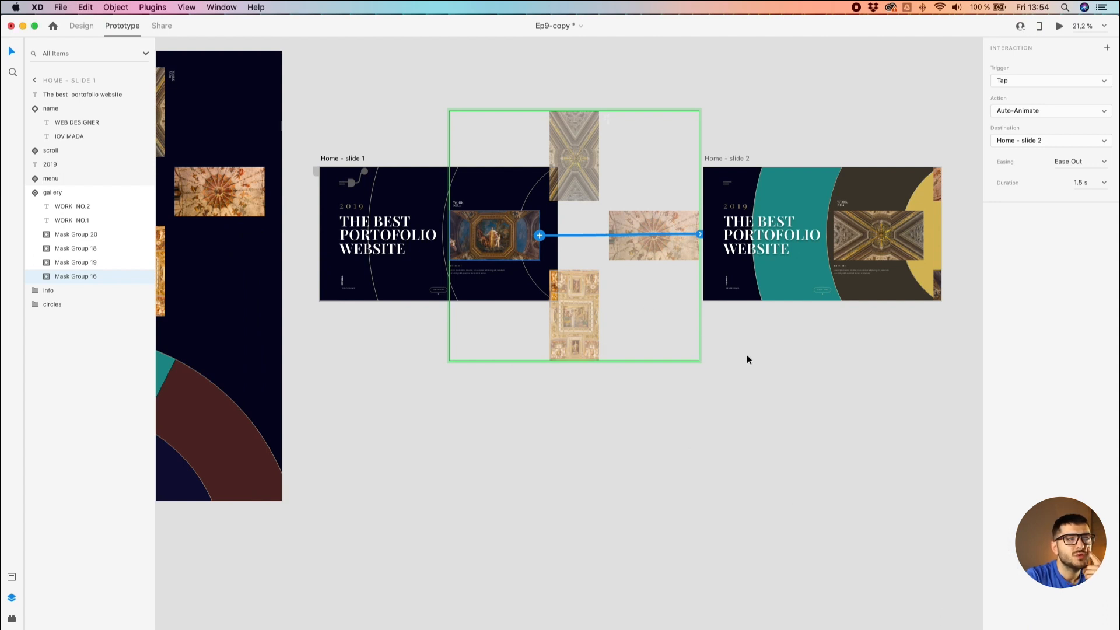
pyautogui.click(747, 355)
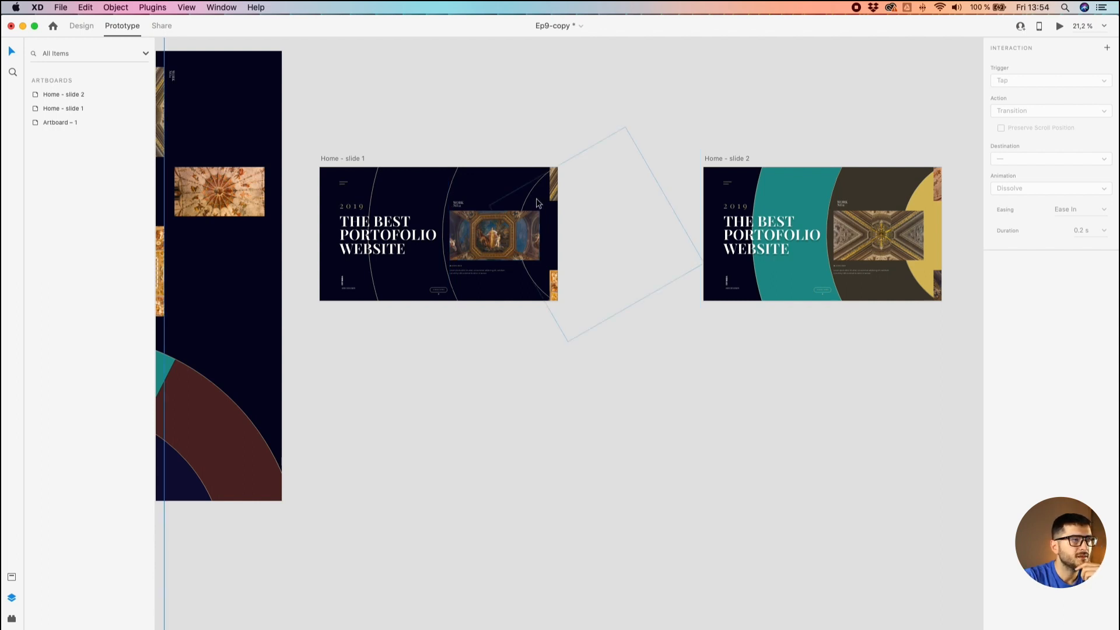
# Step: In Design mode, rotate IMG_4498 inside Mask Group 18 on Home - slide 1 to -180° and shift it slightly sideways over its mask
pyautogui.doubleClick(553, 189)
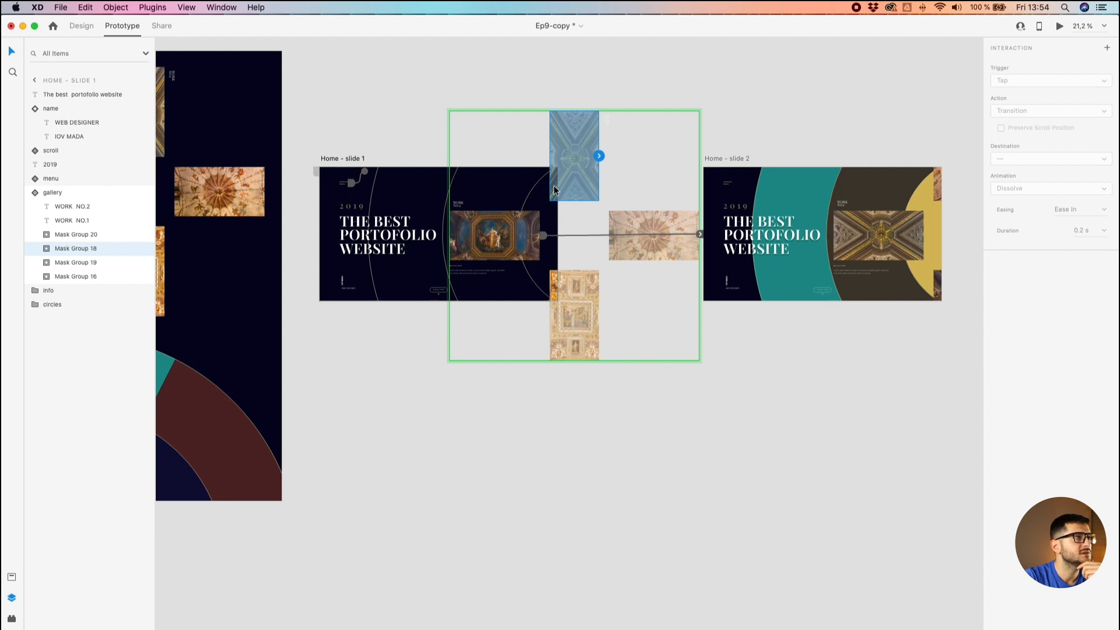
pyautogui.doubleClick(553, 190)
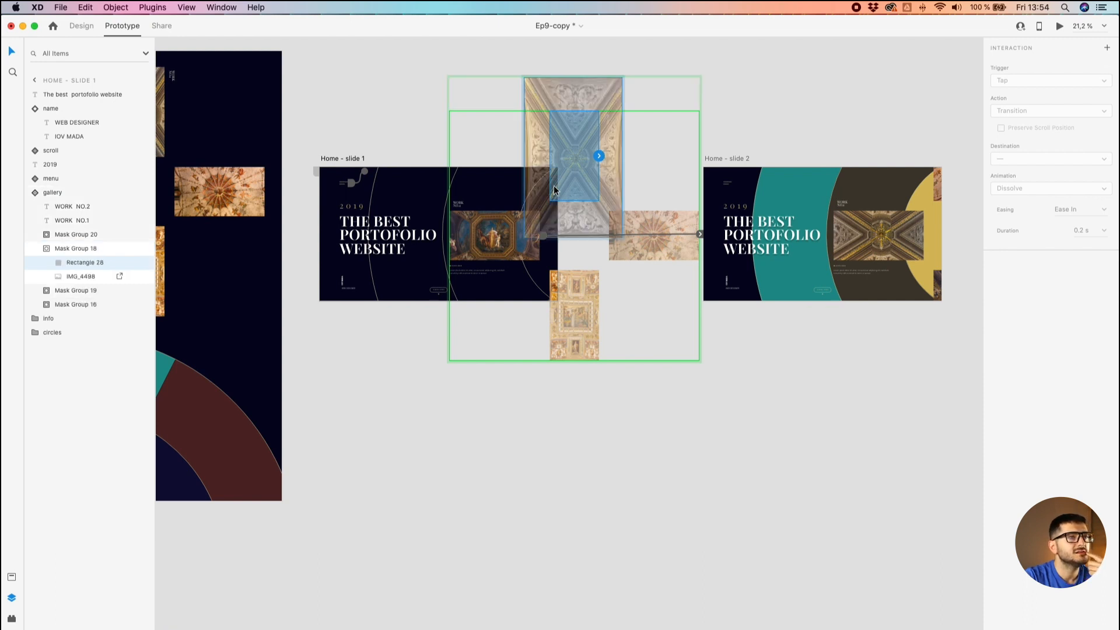
pyautogui.click(554, 189)
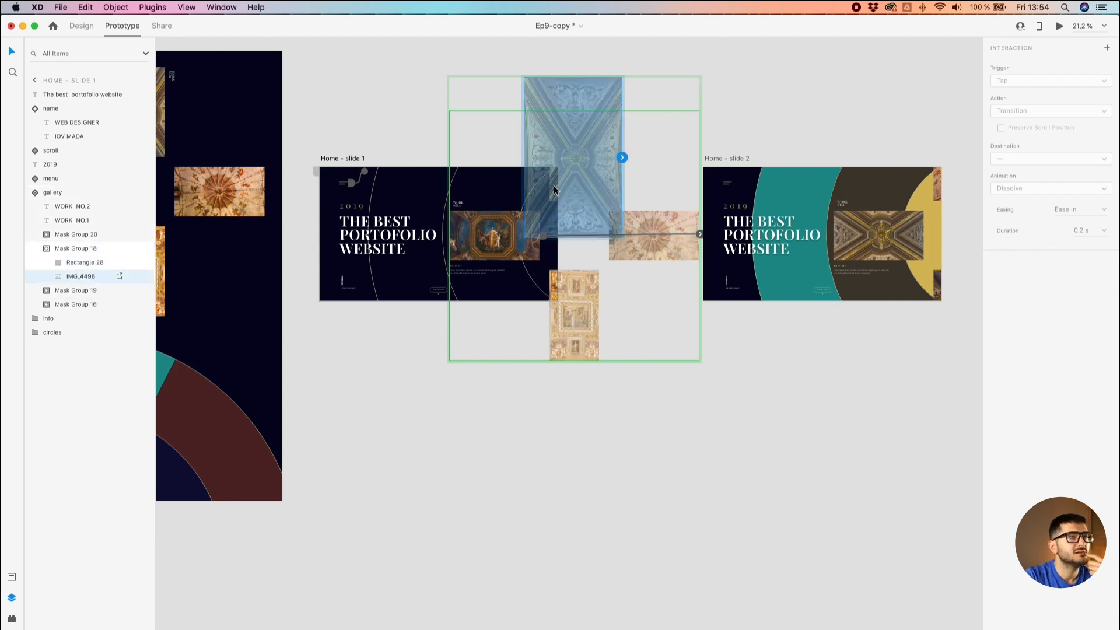
pyautogui.click(77, 28)
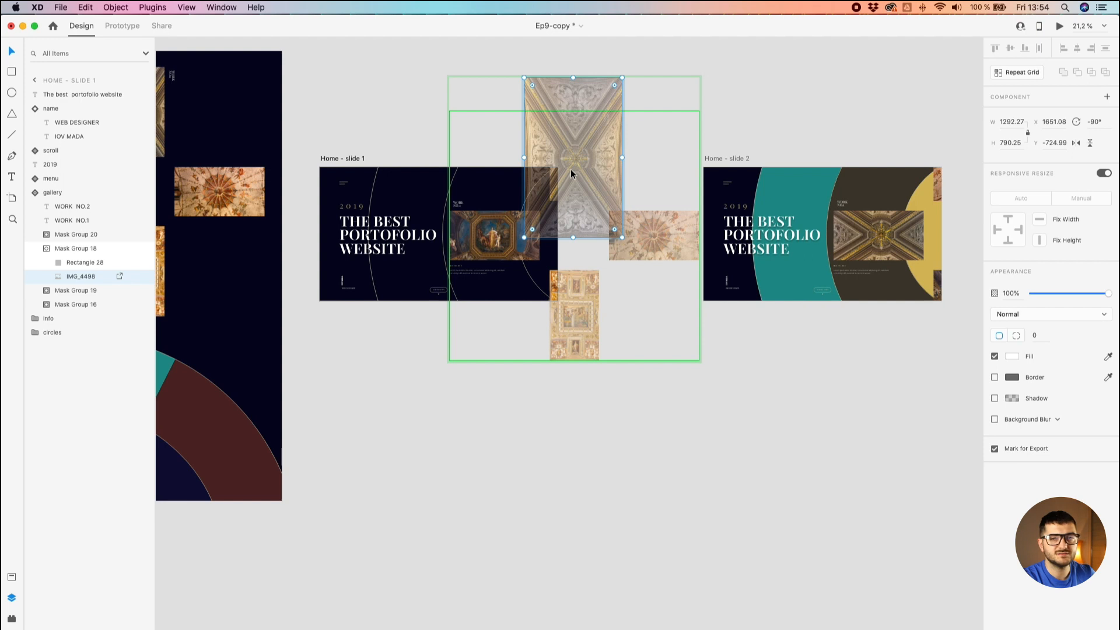
pyautogui.click(521, 75)
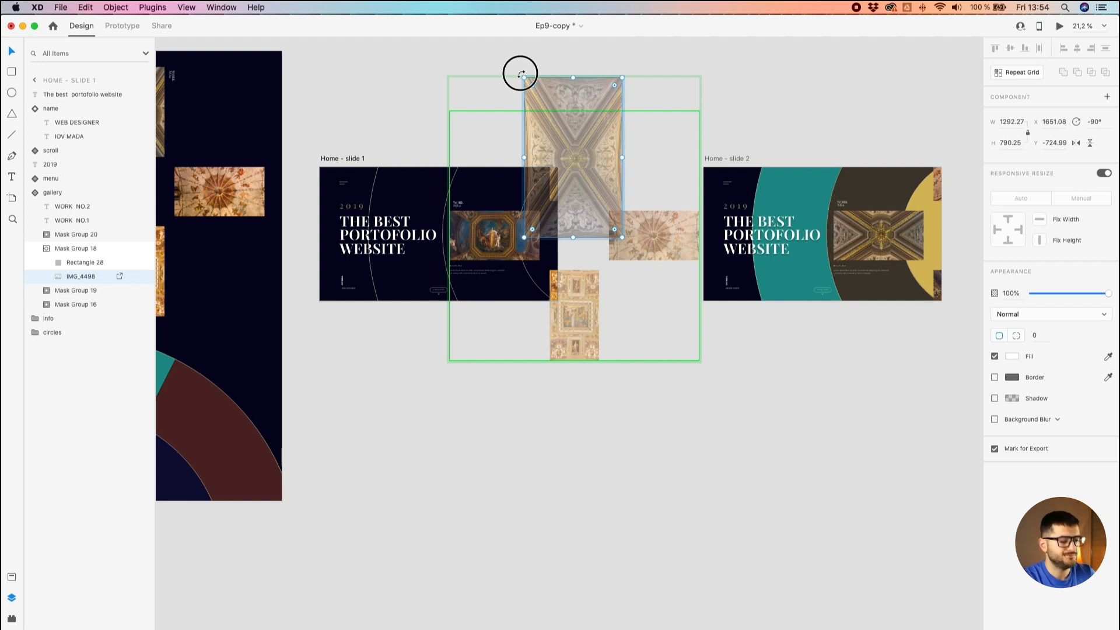
pyautogui.moveTo(521, 75); pyautogui.dragTo(416, 238)
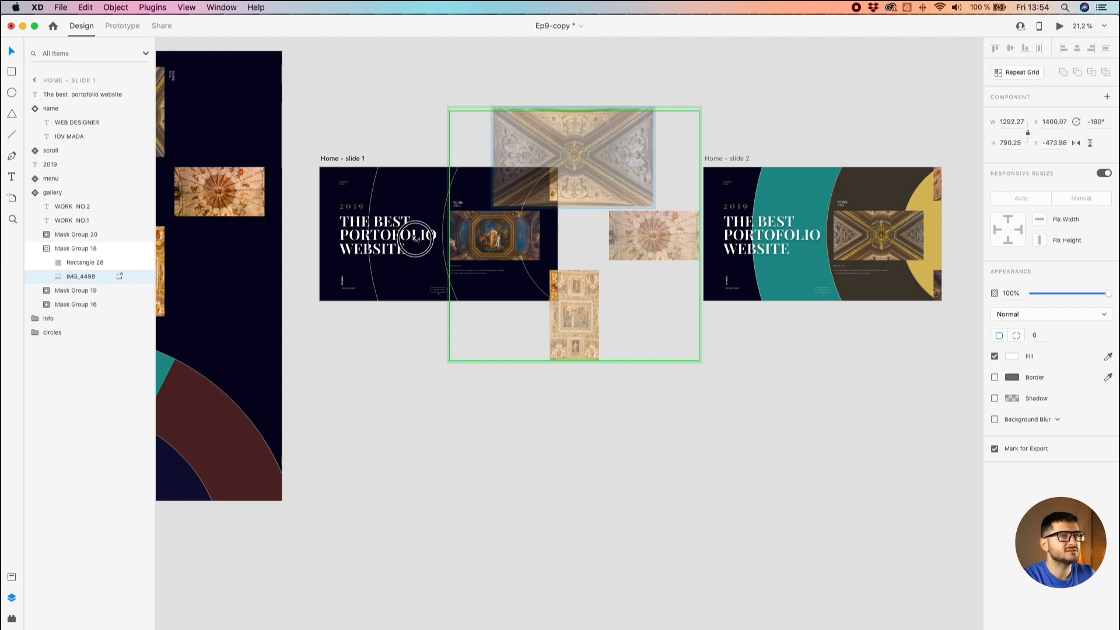
pyautogui.scroll(6, 586, 140)
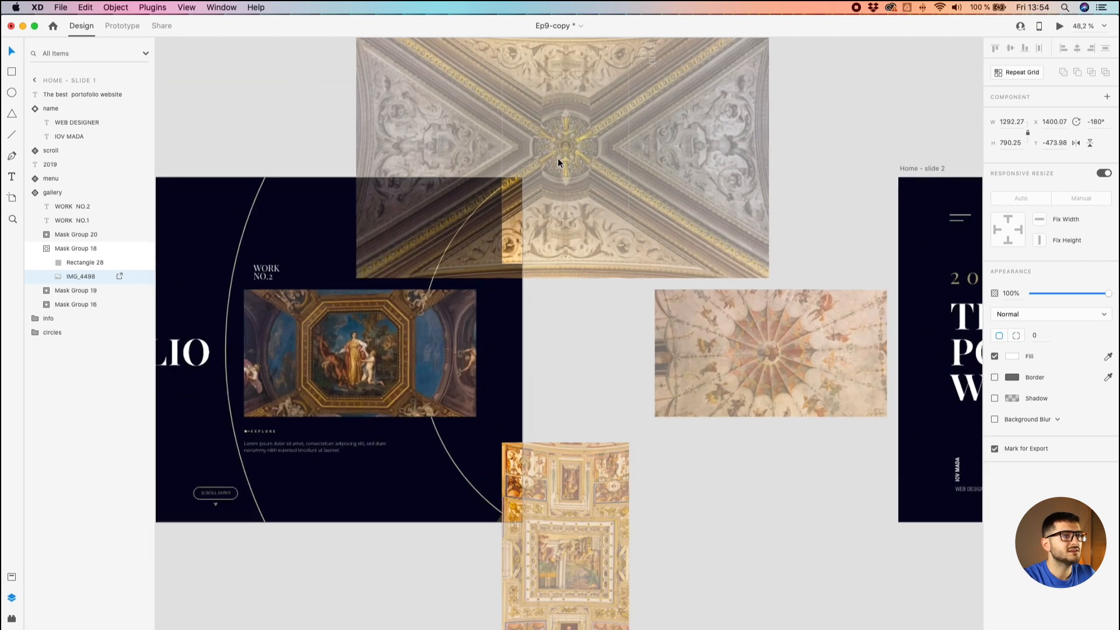
pyautogui.moveTo(558, 163); pyautogui.dragTo(563, 163)
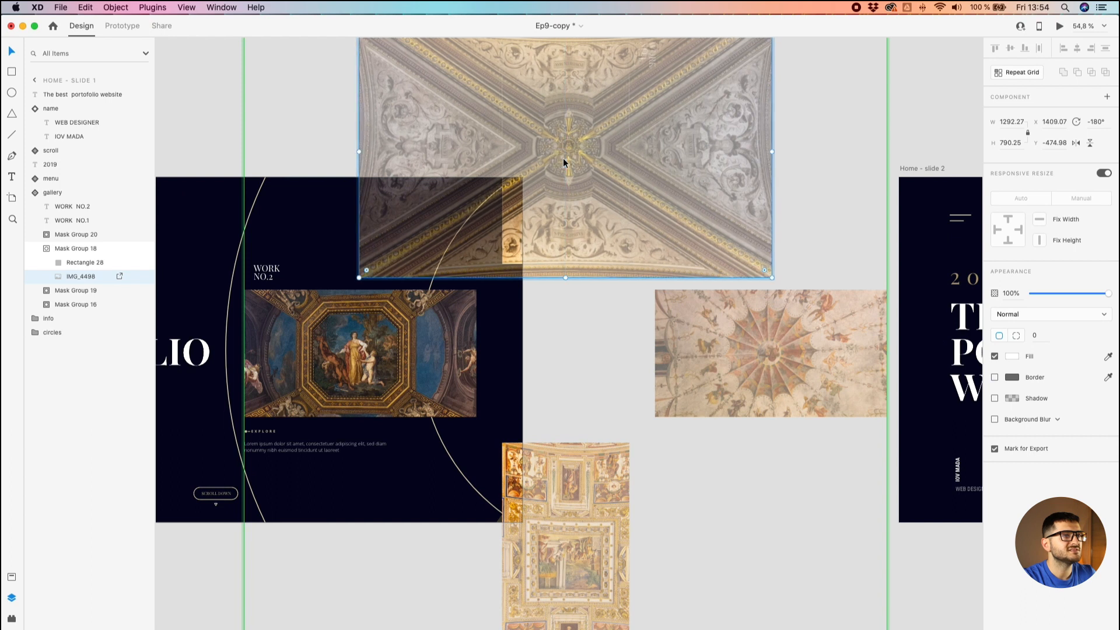
# Step: Compare IMG_4498 with the gallery image on Home - slide 2 and try rotating it further within Mask Group 18
pyautogui.scroll(-5, 563, 163)
pyautogui.scroll(3, 825, 217)
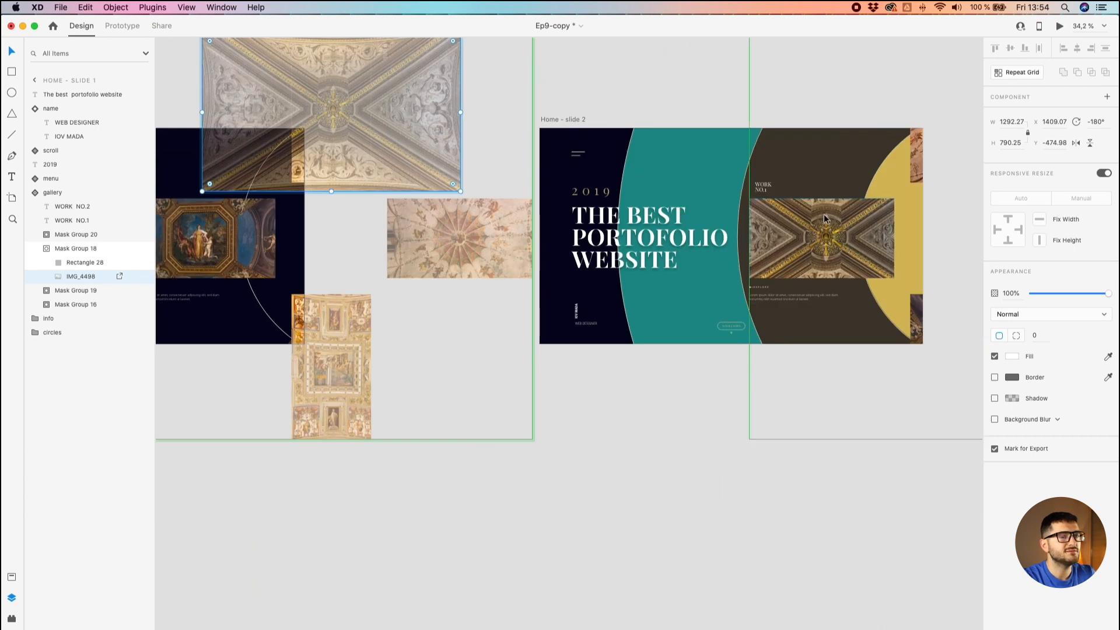
pyautogui.scroll(-4, 830, 238)
pyautogui.scroll(3, 517, 153)
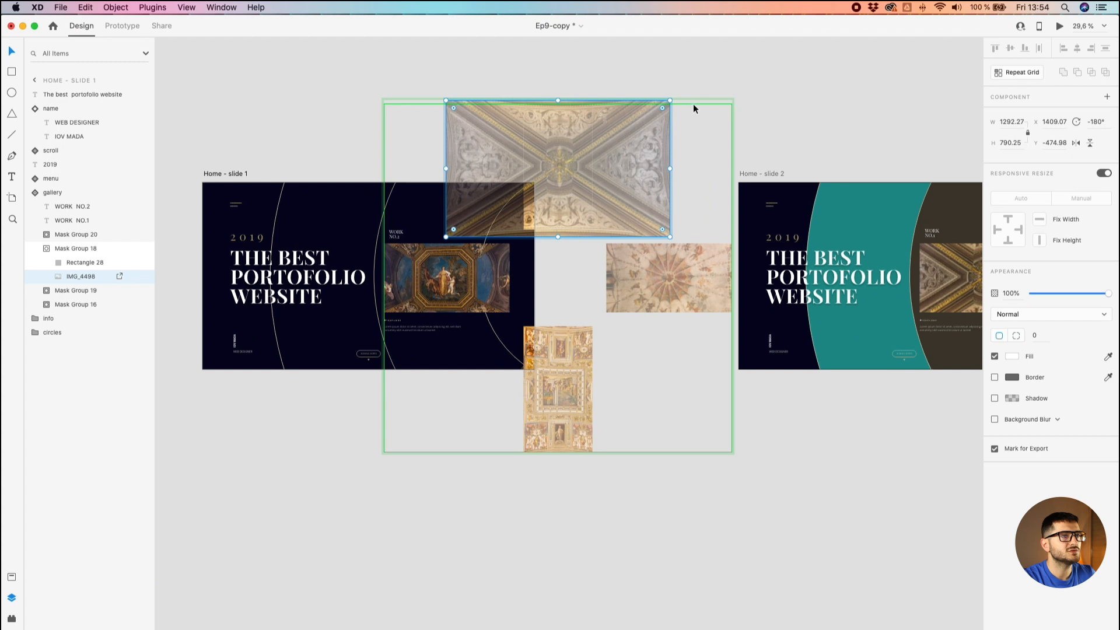
pyautogui.moveTo(671, 97)
pyautogui.mouseDown()
pyautogui.moveTo(599, 254)
pyautogui.moveTo(693, 95)
pyautogui.mouseUp()
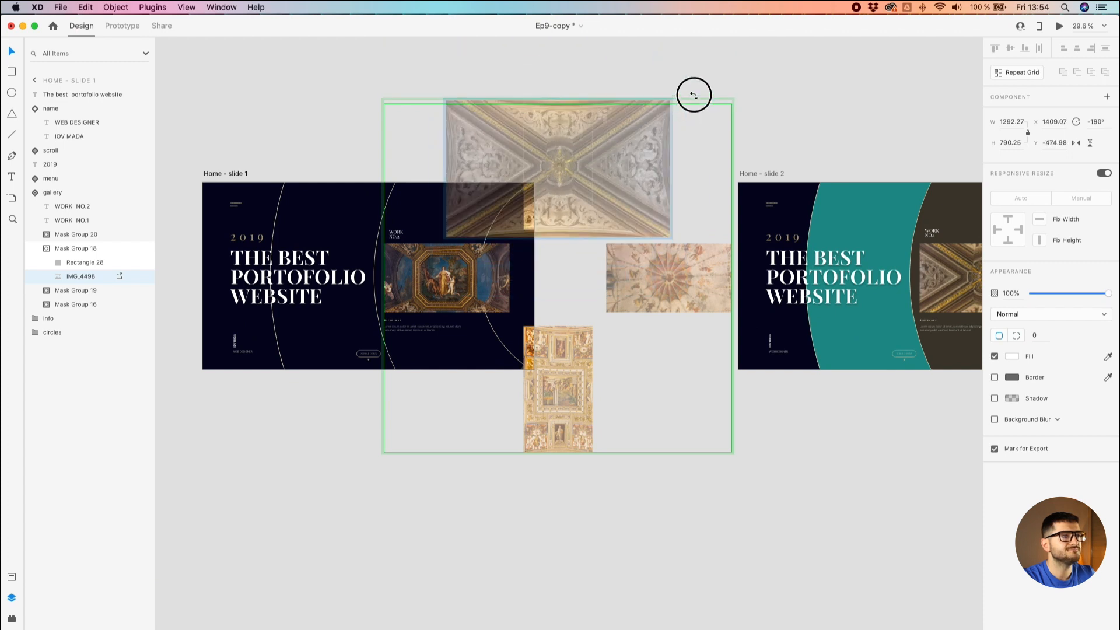
pyautogui.moveTo(694, 95); pyautogui.dragTo(691, 93)
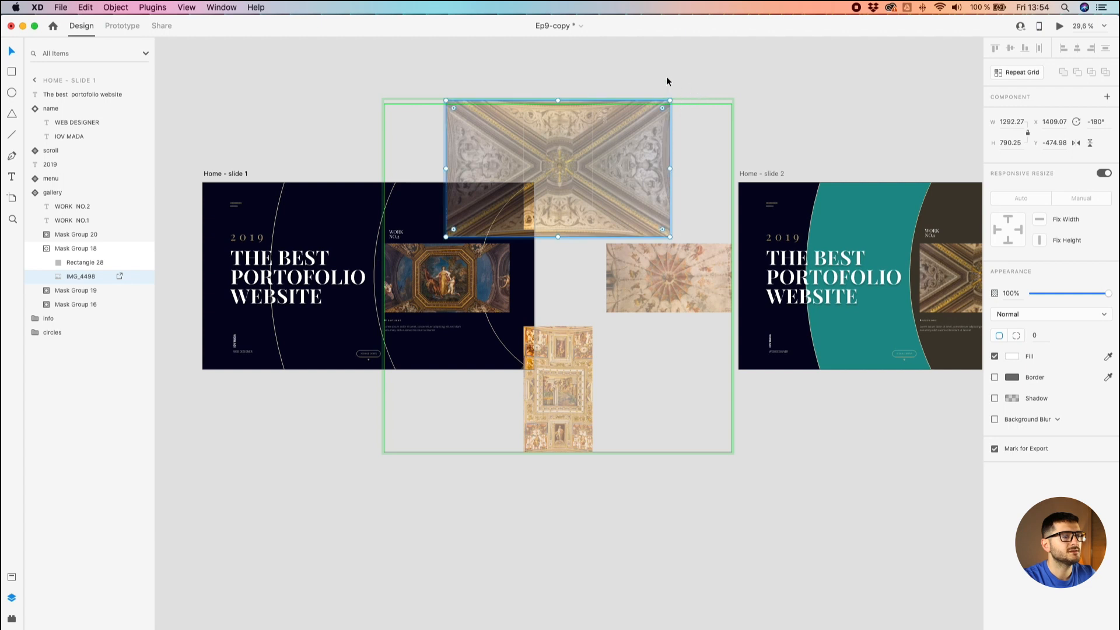
pyautogui.click(666, 79)
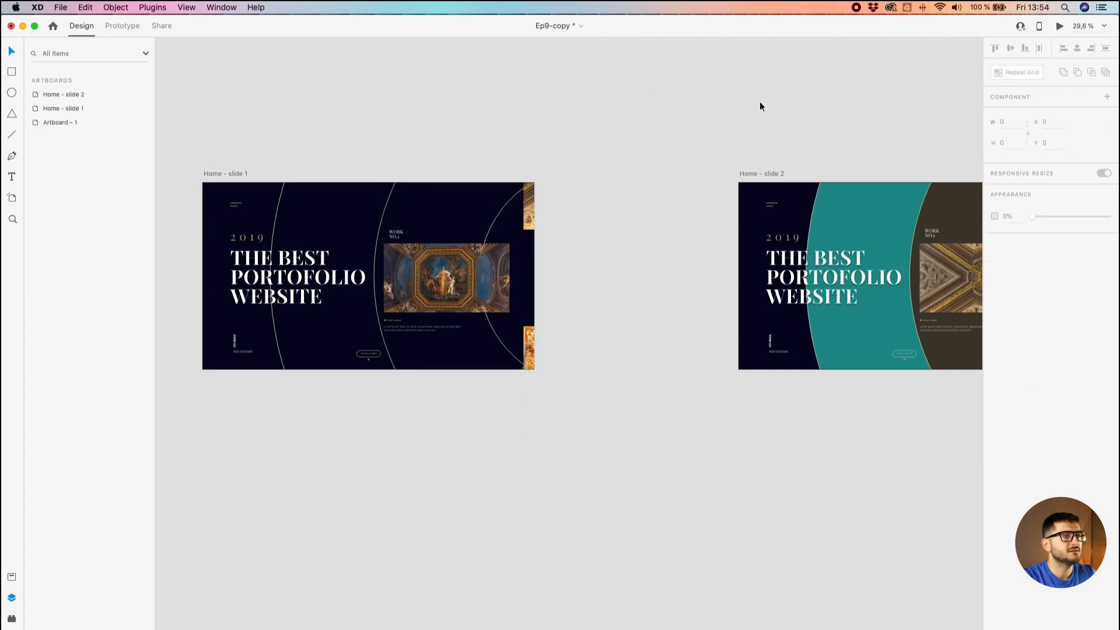
# Step: Rotate the nested Mask Group 10 image inside Mask Group 16, the lower gallery image on Home - slide 2
pyautogui.moveTo(767, 100); pyautogui.dragTo(609, 58)
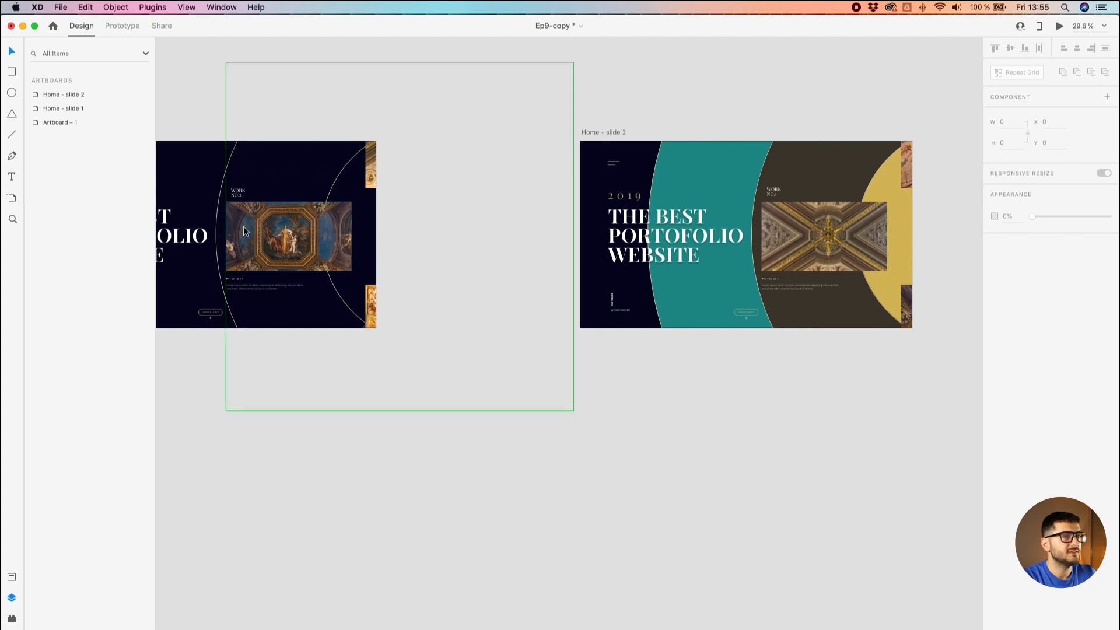
pyautogui.click(869, 257)
pyautogui.doubleClick(903, 301)
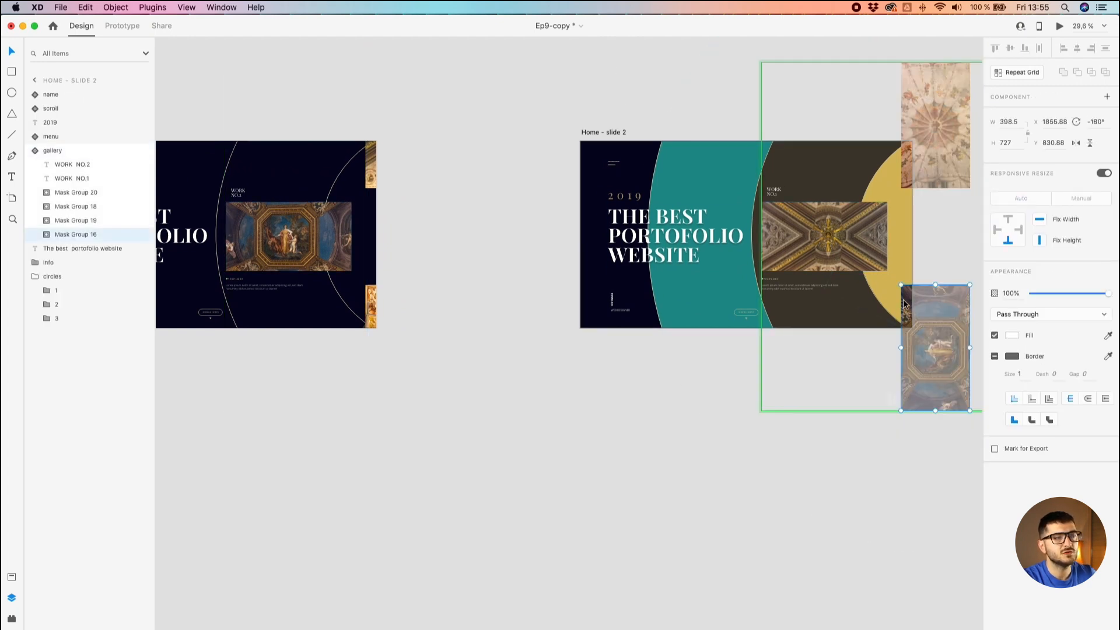
pyautogui.moveTo(908, 307); pyautogui.dragTo(726, 270)
pyautogui.doubleClick(726, 271)
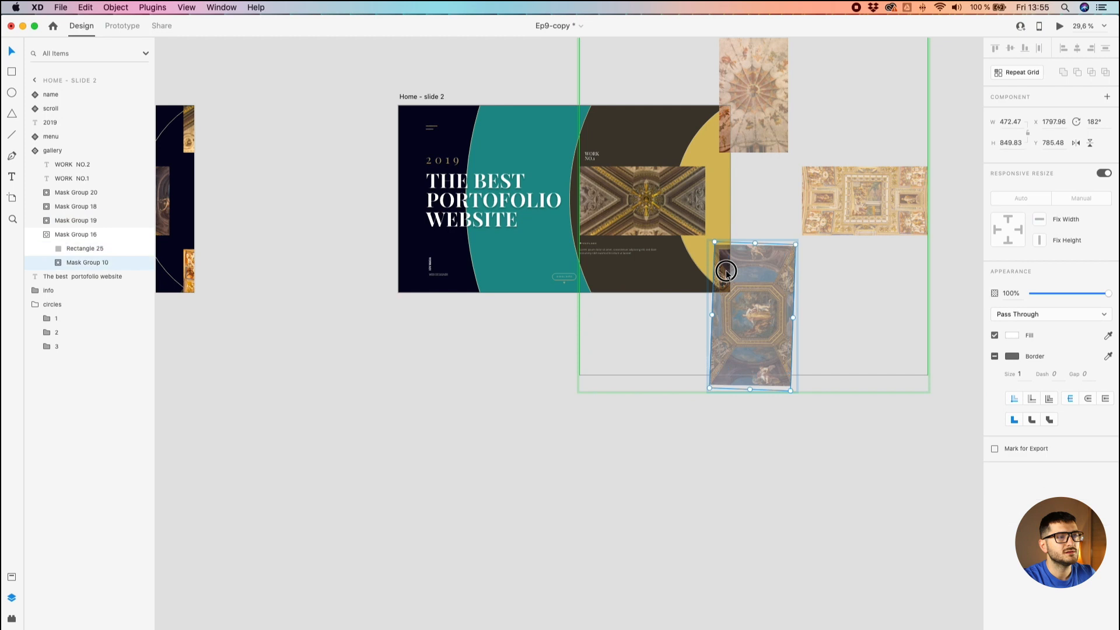
pyautogui.doubleClick(742, 266)
pyautogui.moveTo(847, 243); pyautogui.dragTo(762, 331)
pyautogui.scroll(5, 768, 352)
pyautogui.click(420, 534)
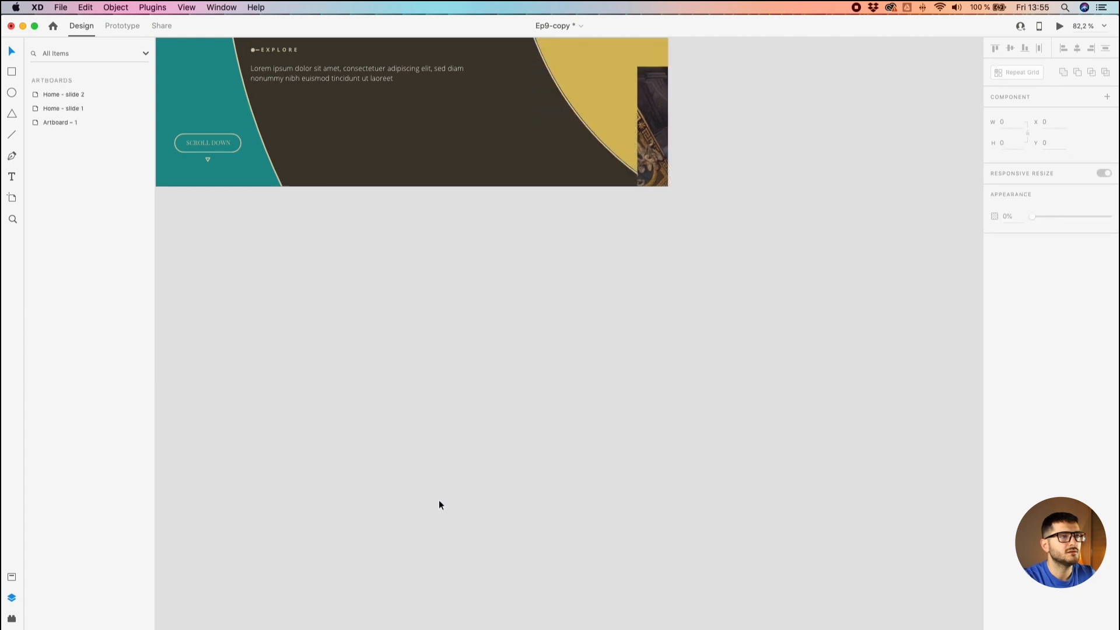
# Step: Delete the leftover IMG_4498 from Mask Group 20, the lower gallery image on Home - slide 1
pyautogui.scroll(-5, 519, 306)
pyautogui.scroll(-5, 440, 290)
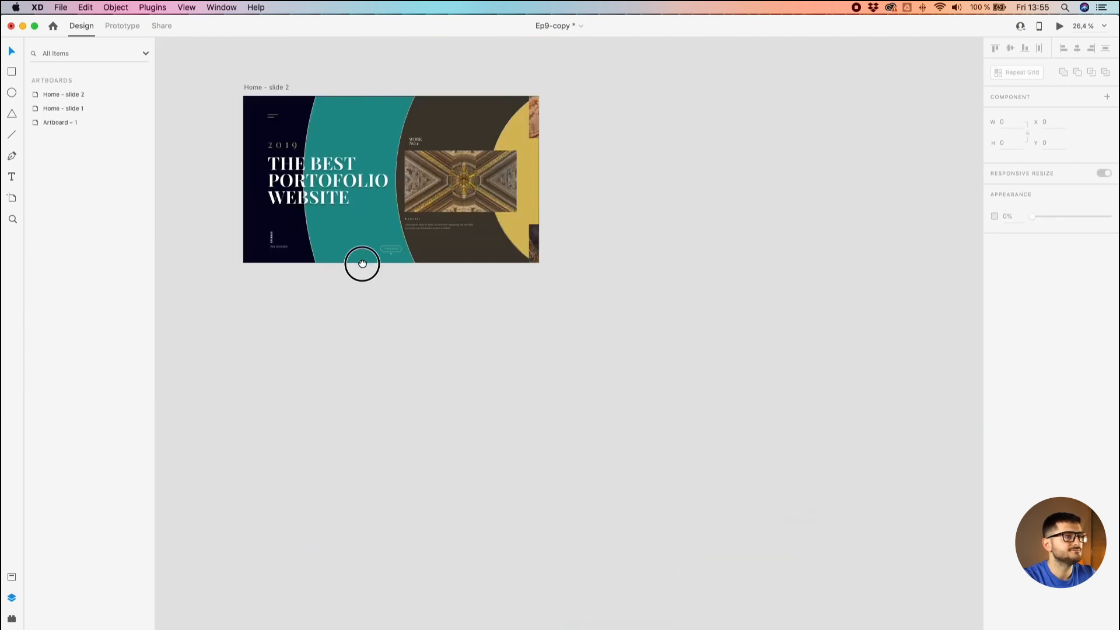
pyautogui.moveTo(362, 261); pyautogui.dragTo(847, 350)
pyautogui.doubleClick(626, 343)
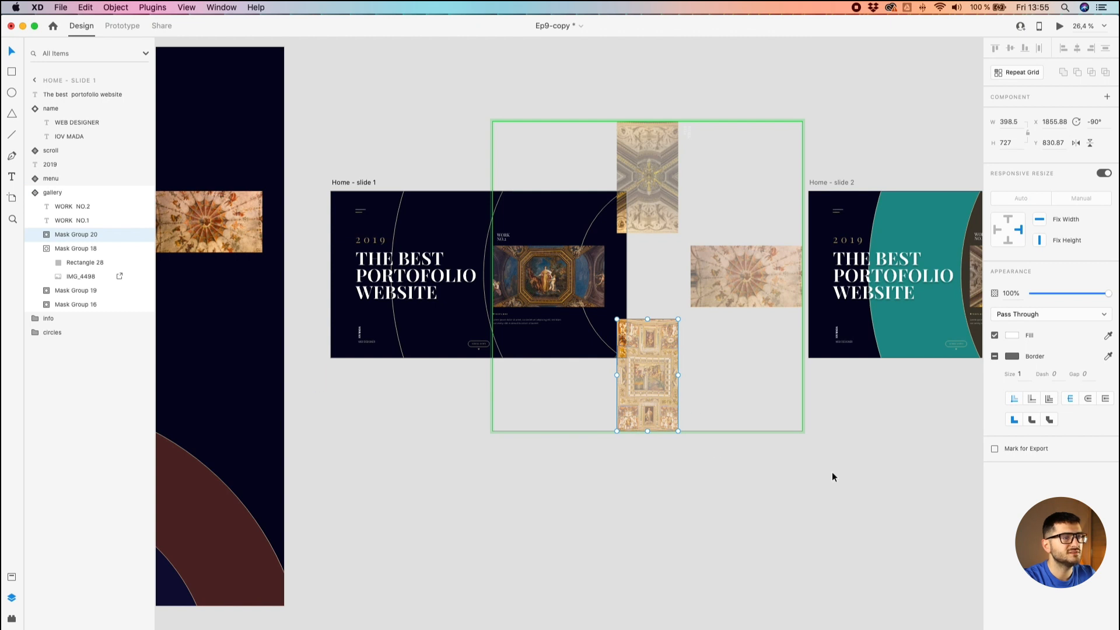
pyautogui.moveTo(869, 458); pyautogui.dragTo(813, 452)
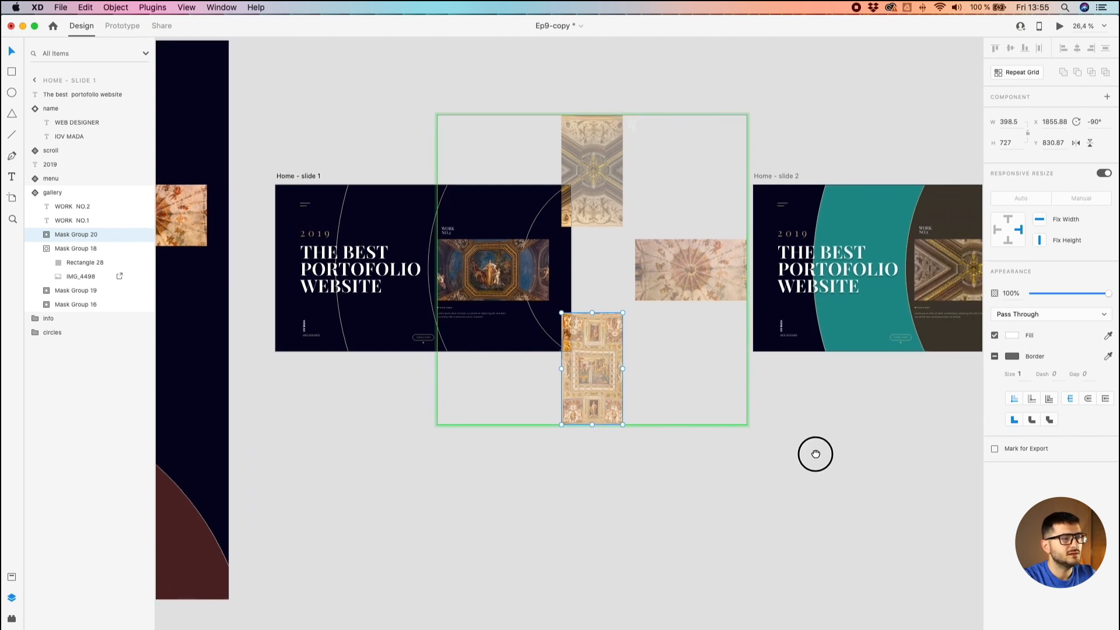
pyautogui.scroll(5, 591, 349)
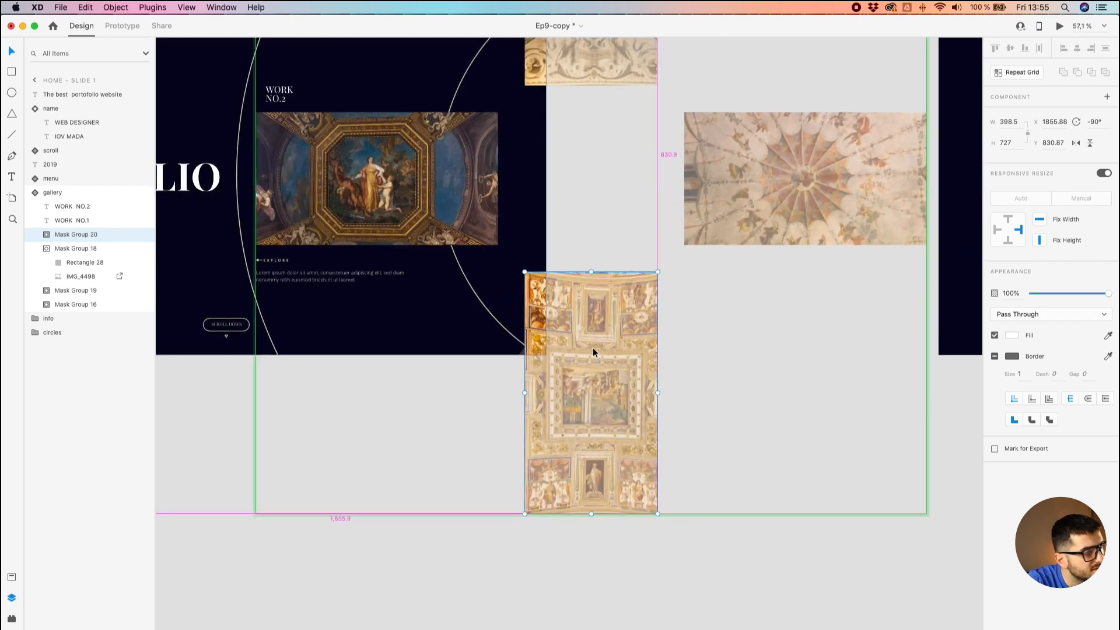
pyautogui.doubleClick(591, 348)
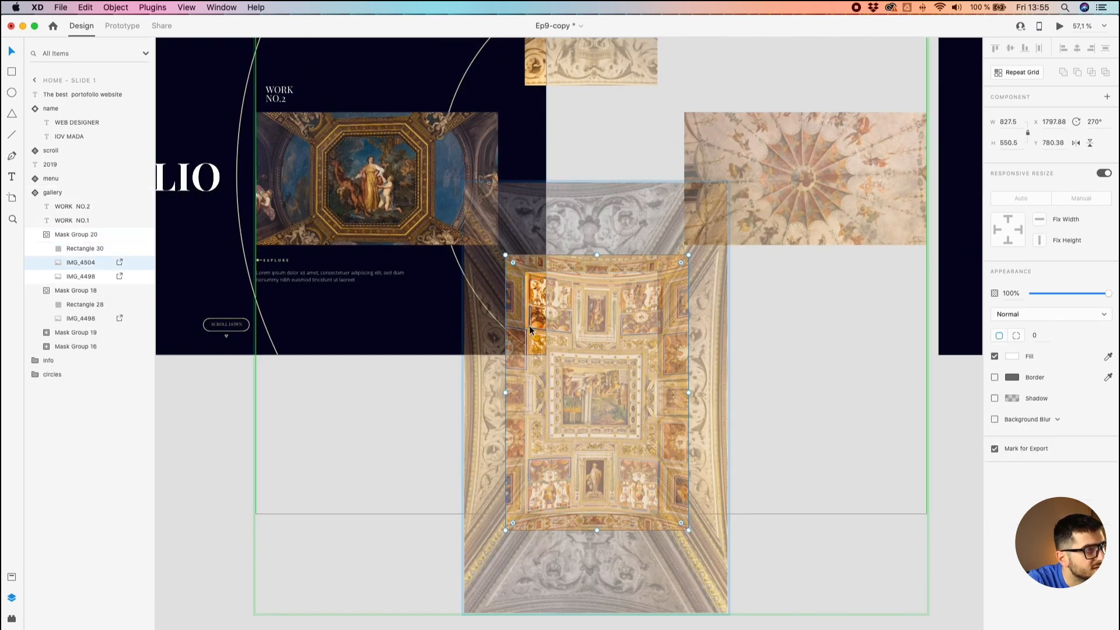
pyautogui.click(668, 227)
pyautogui.press('BackSpace')
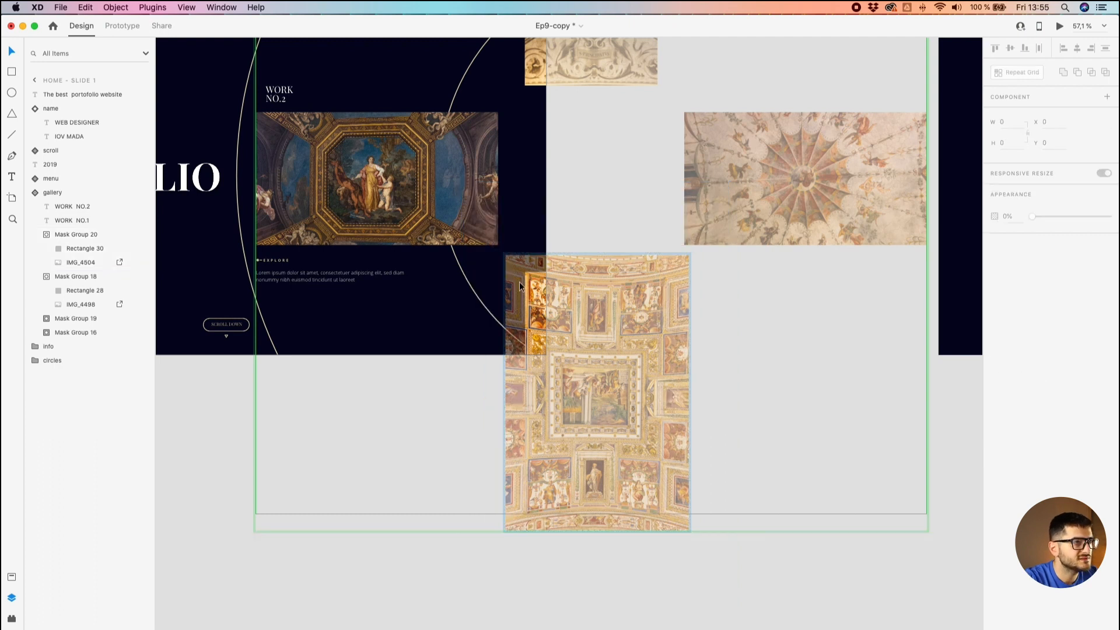
# Step: Try to rotate IMG_4504 half a turn inside Mask Group 20 on Home - slide 1
pyautogui.click(679, 258)
pyautogui.moveTo(689, 251); pyautogui.dragTo(492, 562)
pyautogui.click(417, 537)
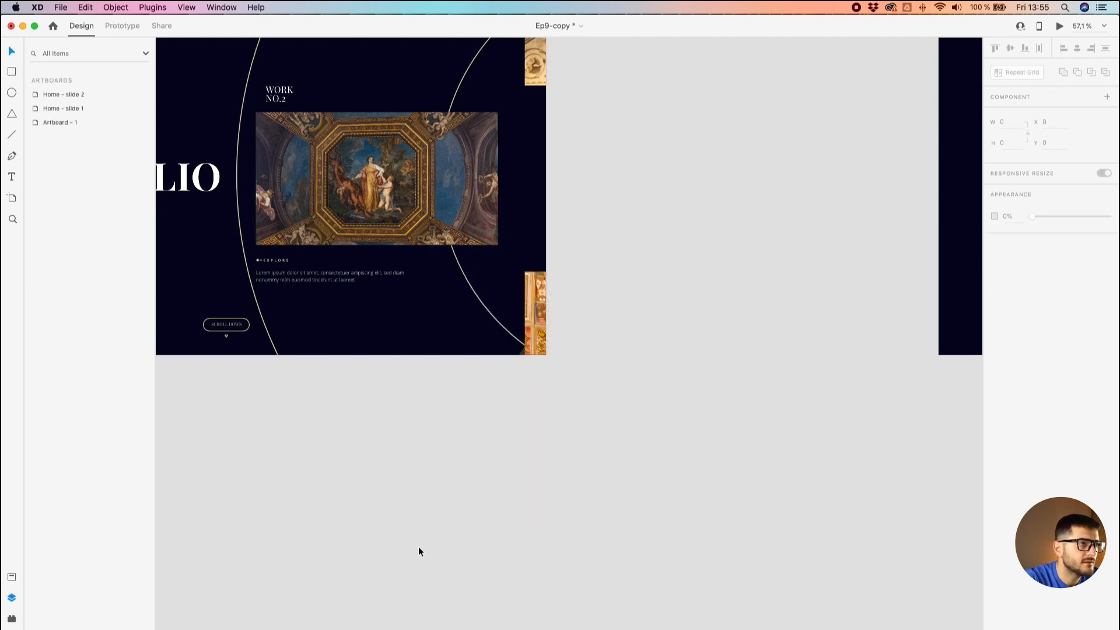
pyautogui.doubleClick(537, 325)
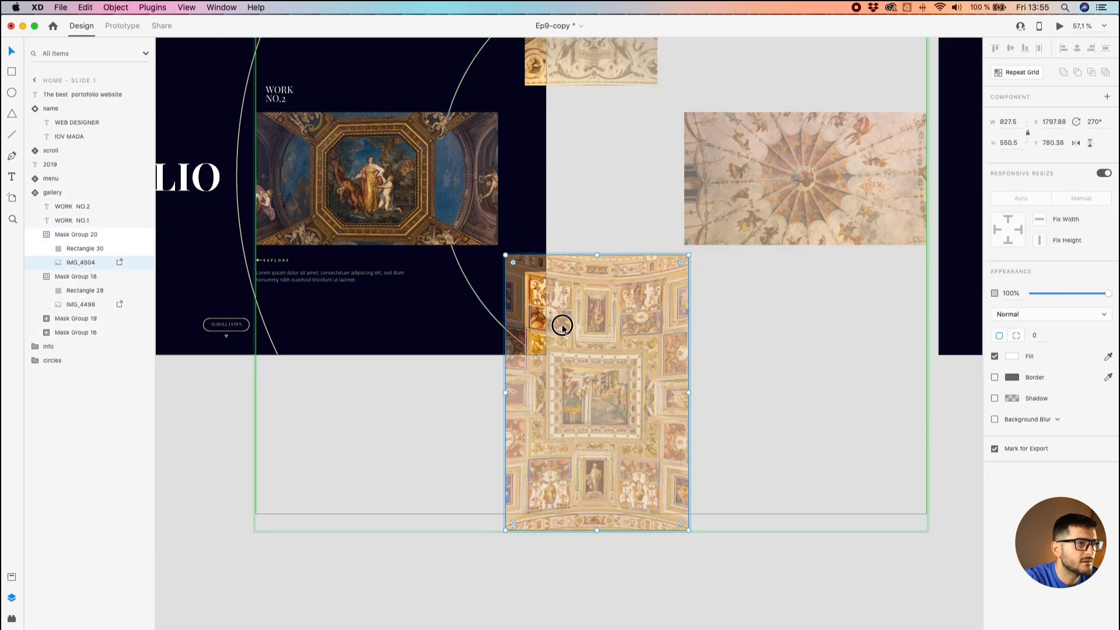
pyautogui.press('Escape')
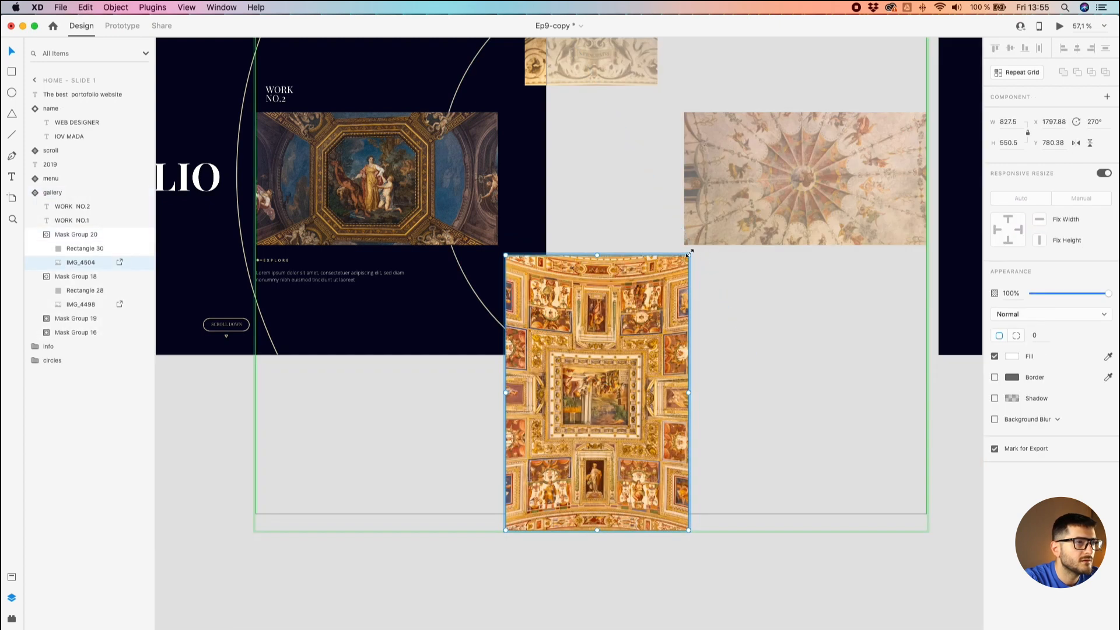
pyautogui.click(582, 294)
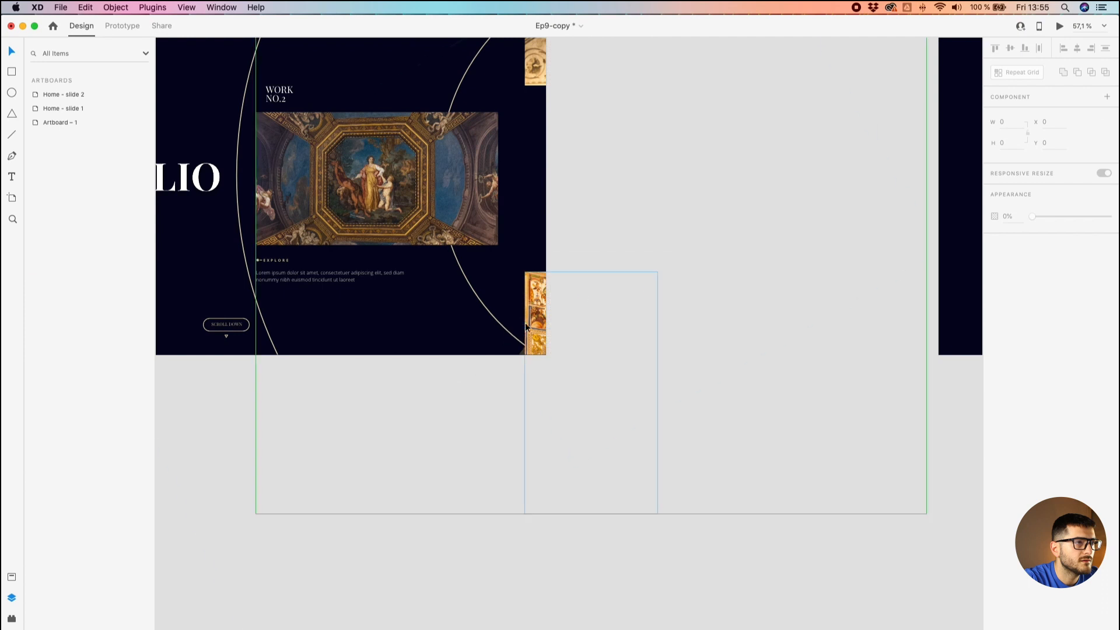
# Step: Set the rotation of IMG_4504 inside Mask Group 20 on Home - slide 1 to 90°
pyautogui.click(542, 316)
pyautogui.doubleClick(543, 316)
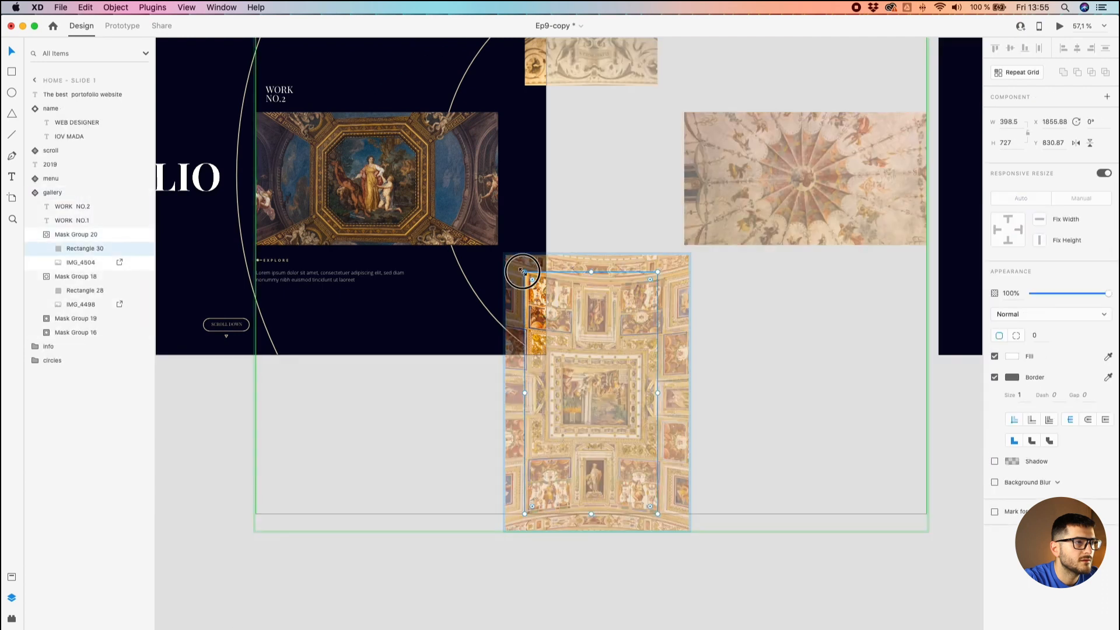
pyautogui.moveTo(507, 252); pyautogui.dragTo(666, 502)
pyautogui.scroll(-10, 495, 464)
pyautogui.scroll(4, 624, 491)
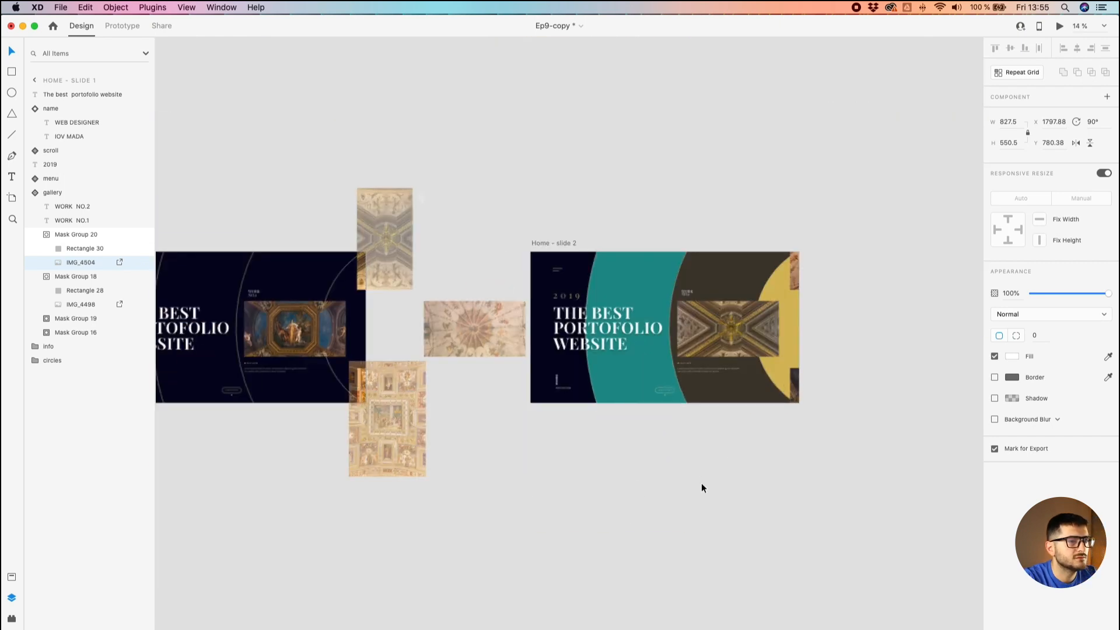
# Step: Delete the leftover IMG_4498 from Mask Group 20 in the gallery on Home - slide 2
pyautogui.doubleClick(752, 340)
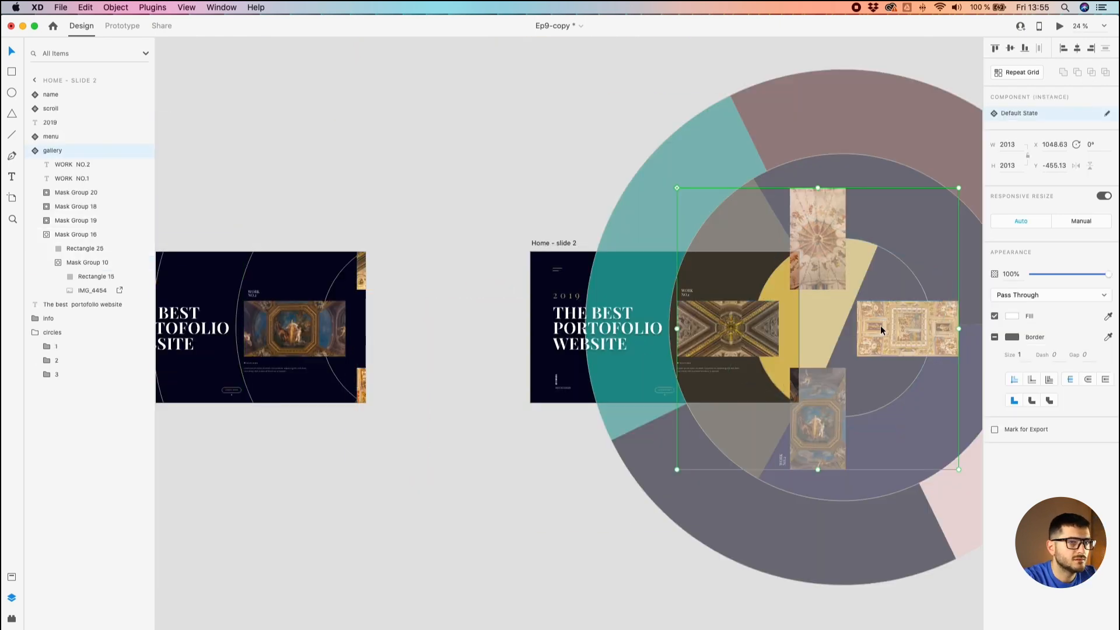
pyautogui.click(880, 326)
pyautogui.doubleClick(880, 325)
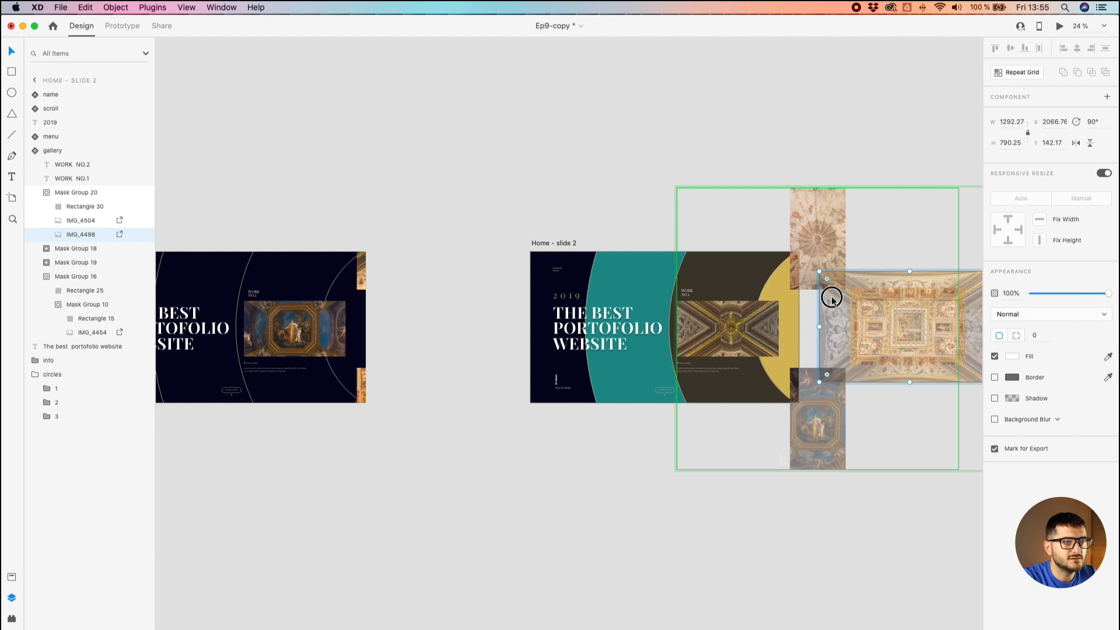
pyautogui.press('Delete')
pyautogui.press('Escape')
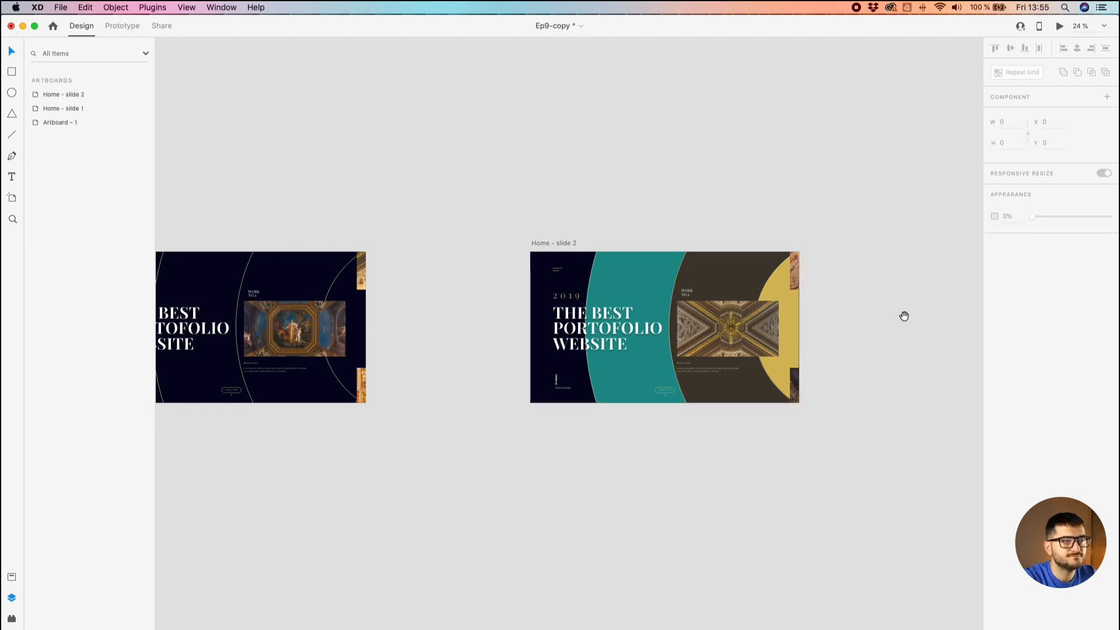
# Step: Rotate IMG_4504 inside Mask Group 20, the outer gallery image on Home - slide 2
pyautogui.click(898, 328)
pyautogui.doubleClick(898, 328)
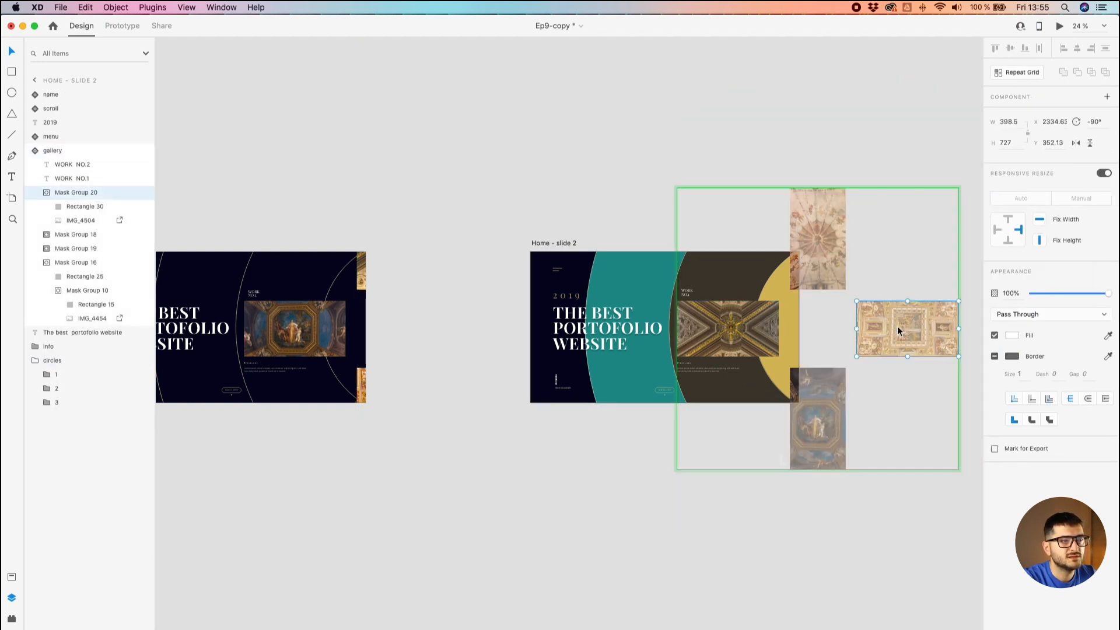
pyautogui.scroll(3, 898, 329)
pyautogui.doubleClick(899, 326)
pyautogui.hscroll(5, 900, 327)
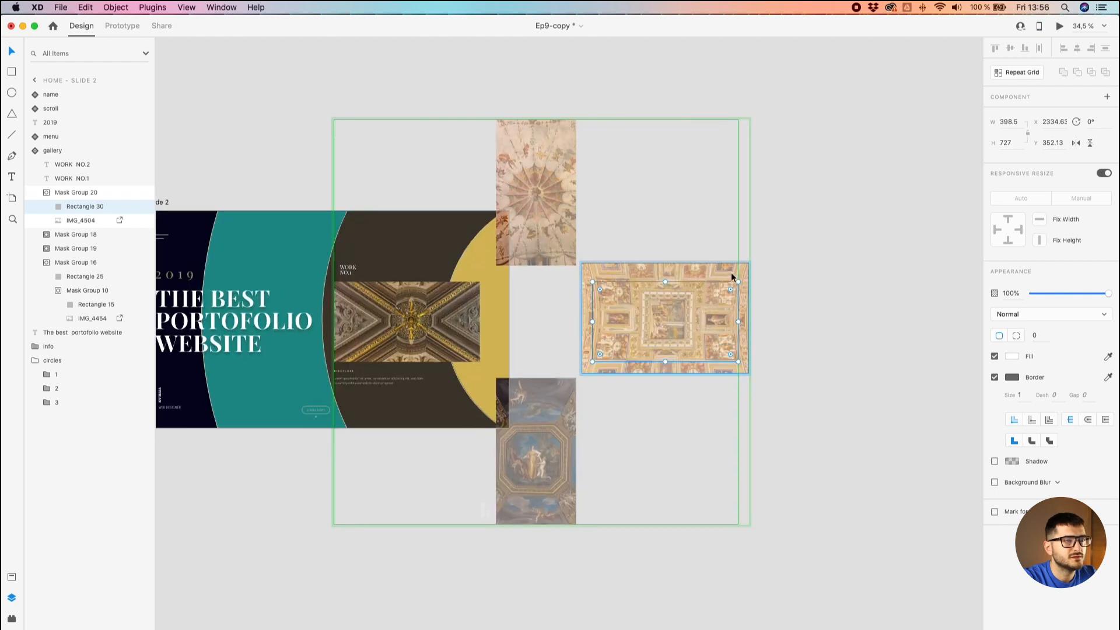
pyautogui.moveTo(750, 261); pyautogui.dragTo(710, 383)
pyautogui.moveTo(721, 237); pyautogui.dragTo(572, 471)
pyautogui.click(761, 328)
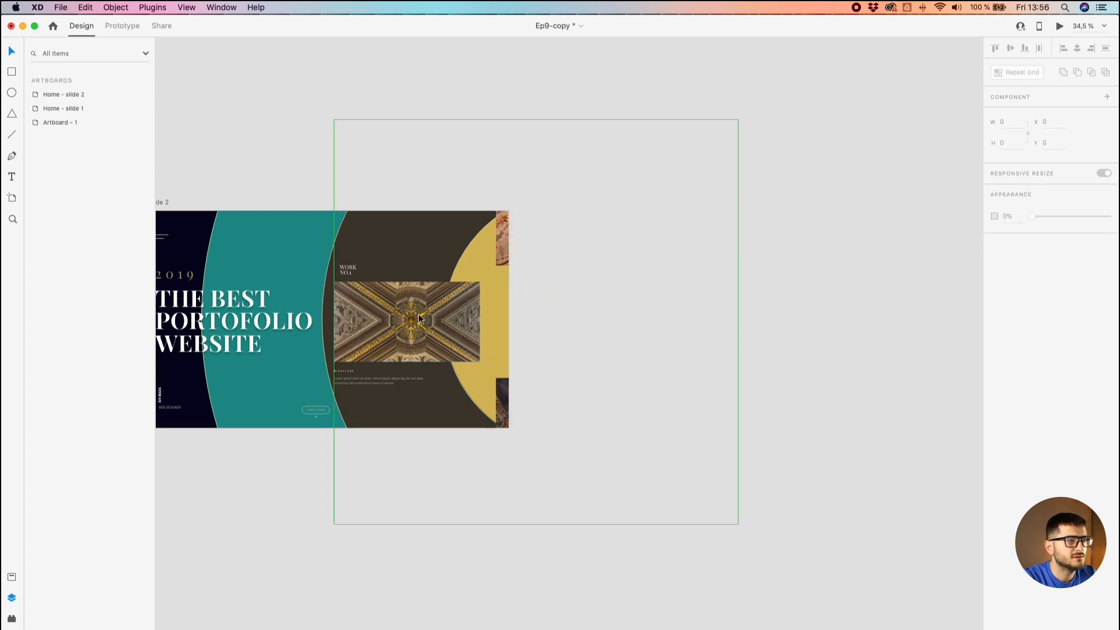
# Step: Rotate the nested image inside Mask Group 16, the main WORK NO.1 picture on Home - slide 2
pyautogui.doubleClick(446, 320)
pyautogui.scroll(5, 659, 324)
pyautogui.doubleClick(663, 325)
pyautogui.click(758, 169)
pyautogui.moveTo(832, 74); pyautogui.dragTo(821, 89)
pyautogui.moveTo(766, 127); pyautogui.dragTo(766, 133)
pyautogui.click(845, 167)
# Step: Nudge the image slightly down inside the main WORK NO.1 mask on Home - slide 2
pyautogui.doubleClick(277, 320)
pyautogui.doubleClick(660, 324)
pyautogui.moveTo(661, 329); pyautogui.dragTo(660, 337)
pyautogui.click(872, 307)
pyautogui.scroll(-5, 662, 298)
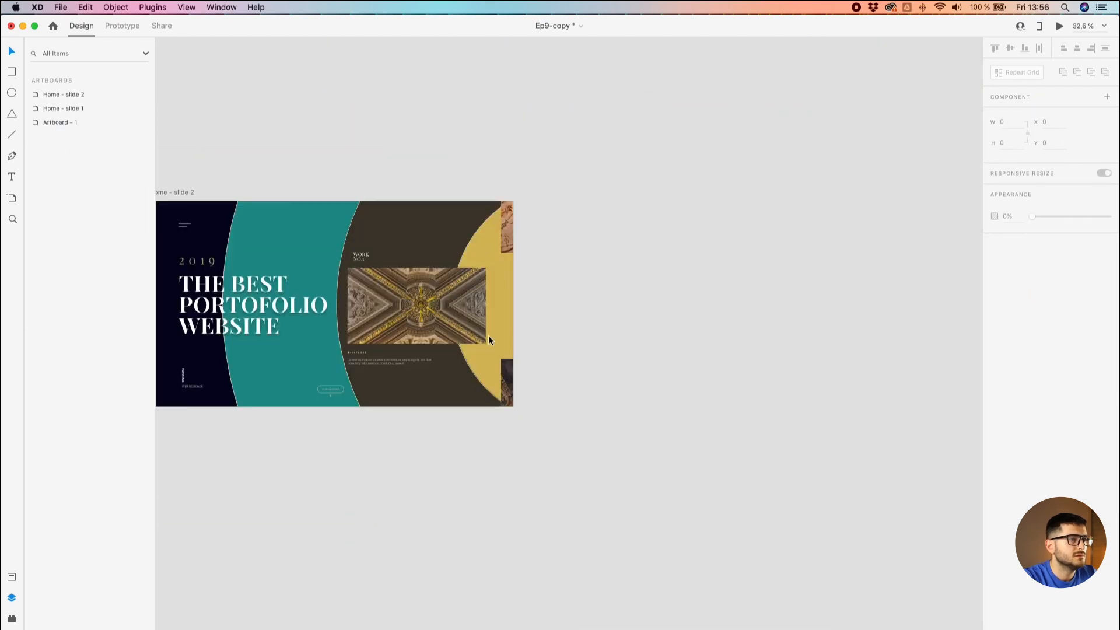
# Step: Preview the prototype from Home - slide 1 in a smaller window that fits fully on screen
pyautogui.scroll(-8, 489, 340)
pyautogui.scroll(3, 487, 263)
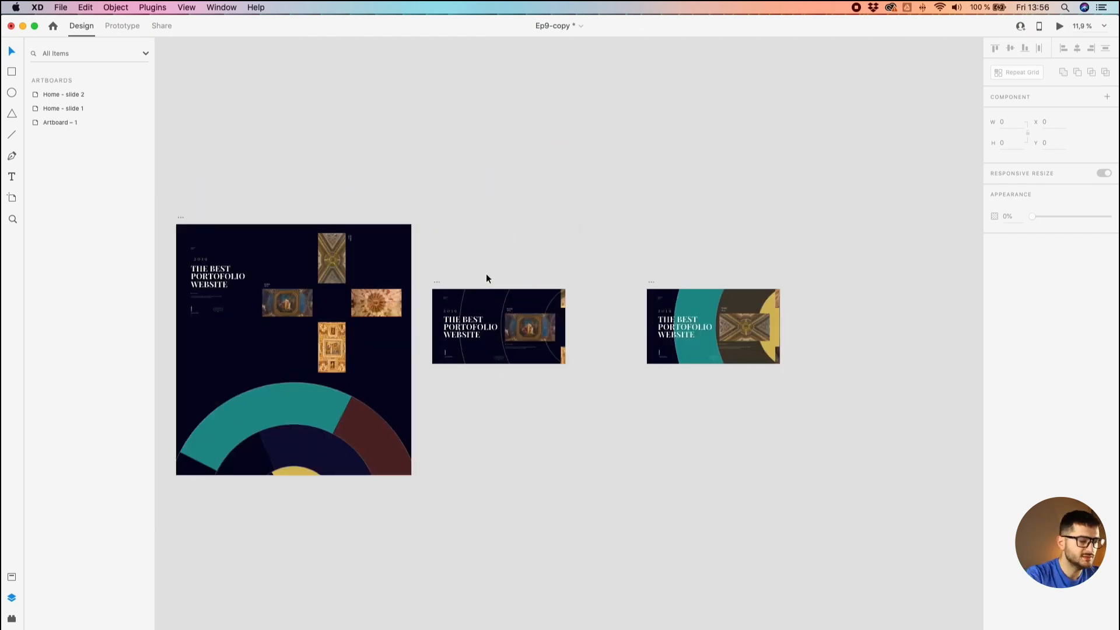
pyautogui.scroll(3, 561, 281)
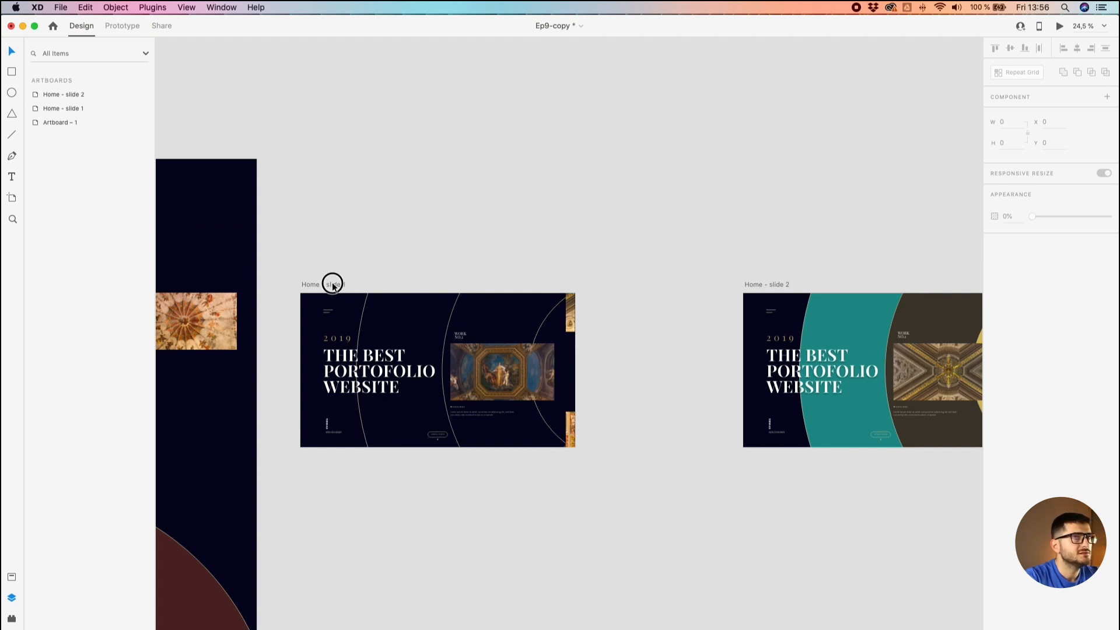
pyautogui.click(332, 285)
pyautogui.click(1058, 27)
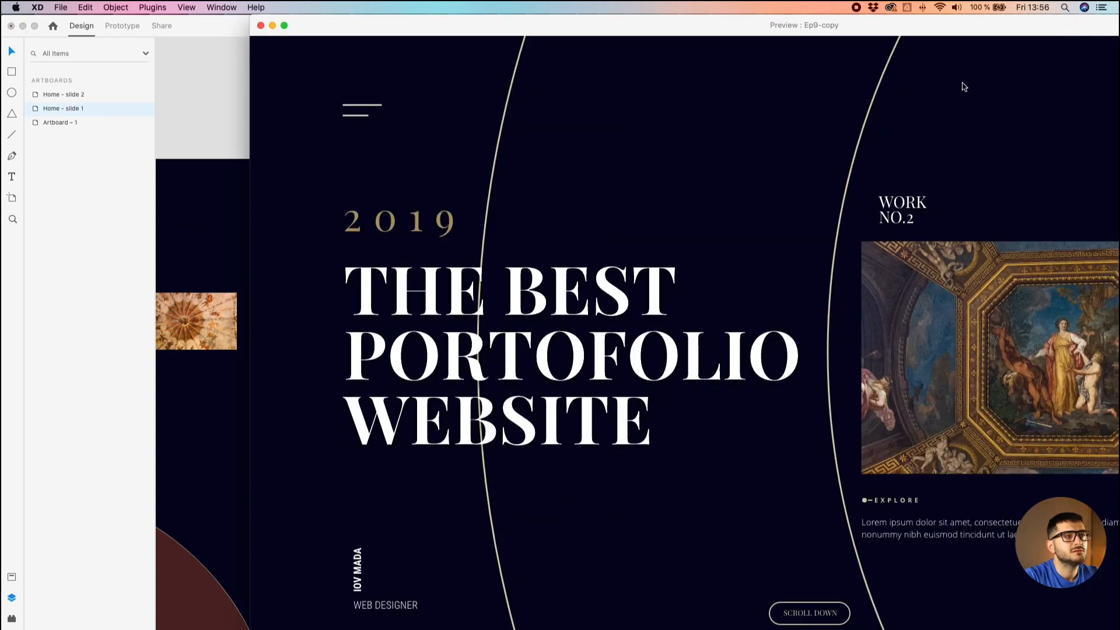
pyautogui.moveTo(254, 17); pyautogui.dragTo(505, 195)
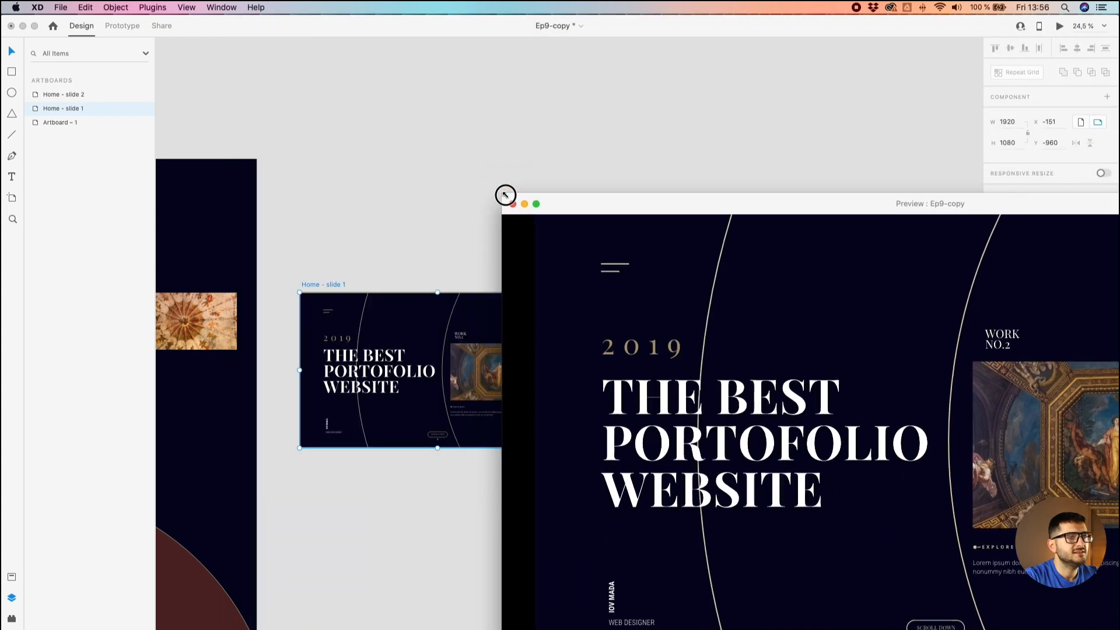
pyautogui.moveTo(689, 211); pyautogui.dragTo(355, 90)
# Step: Play the transition between slide 1 and slide 2 repeatedly to examine the gallery and circle rotation, and close the preview
pyautogui.click(718, 300)
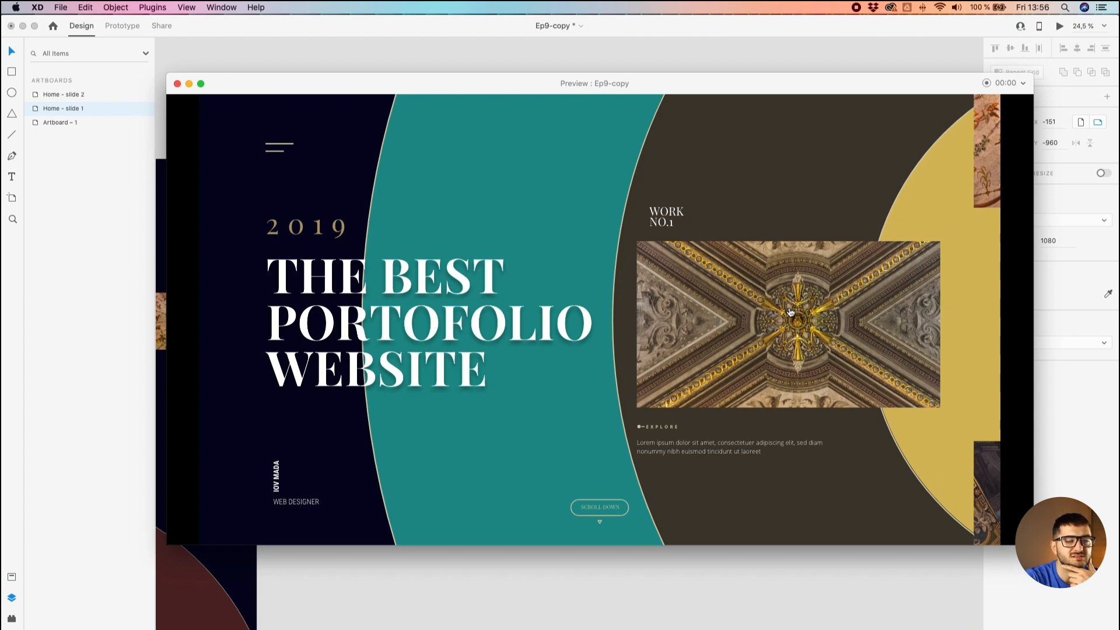
pyautogui.click(790, 312)
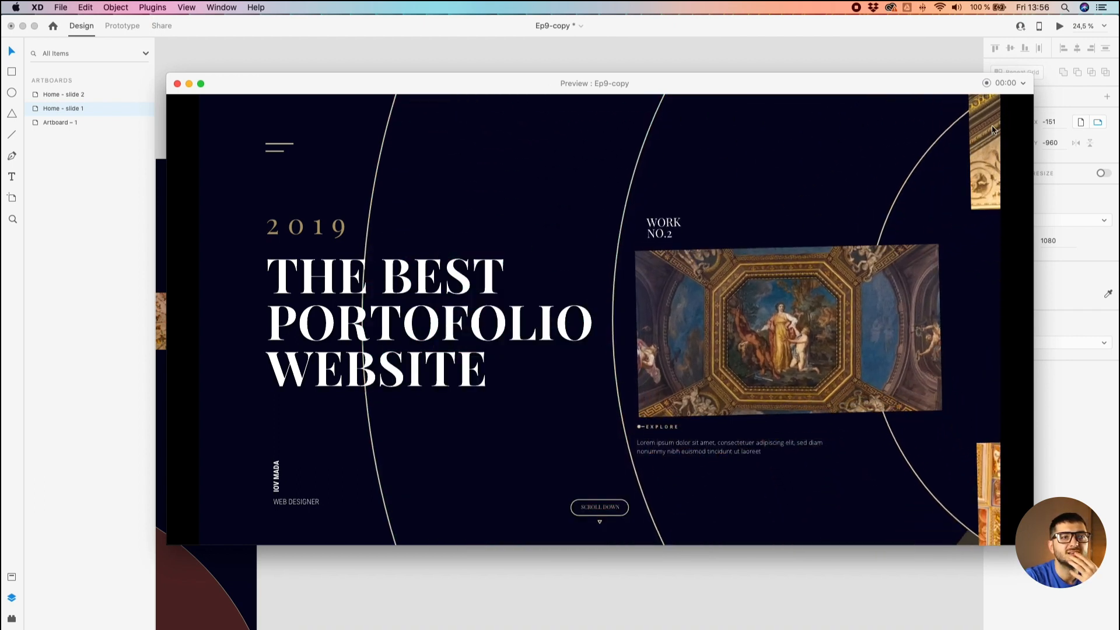
pyautogui.click(866, 277)
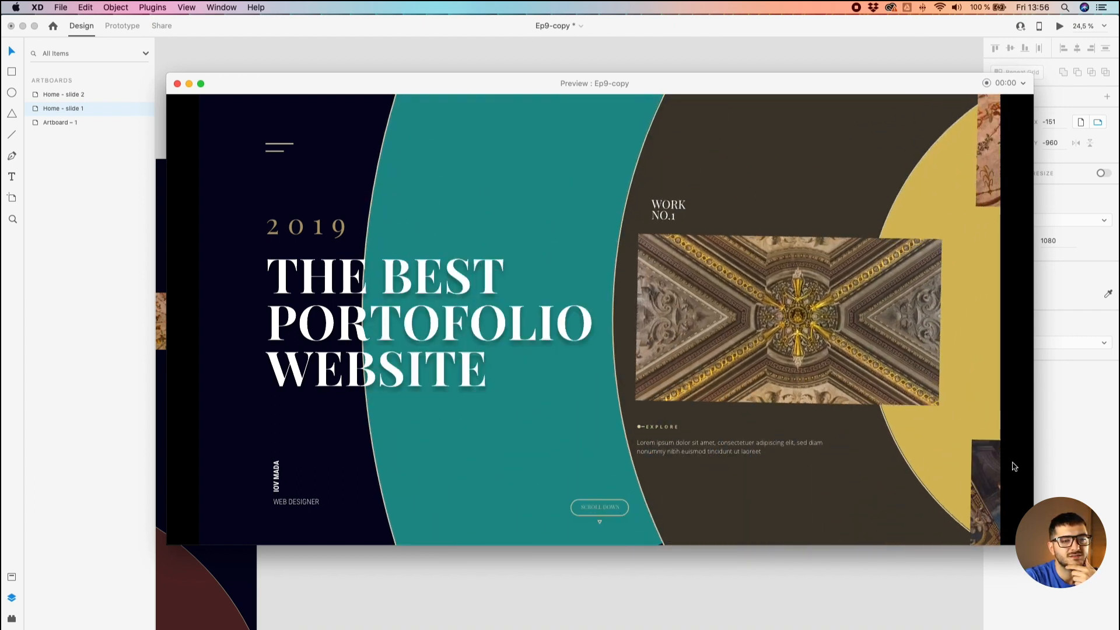
pyautogui.click(854, 369)
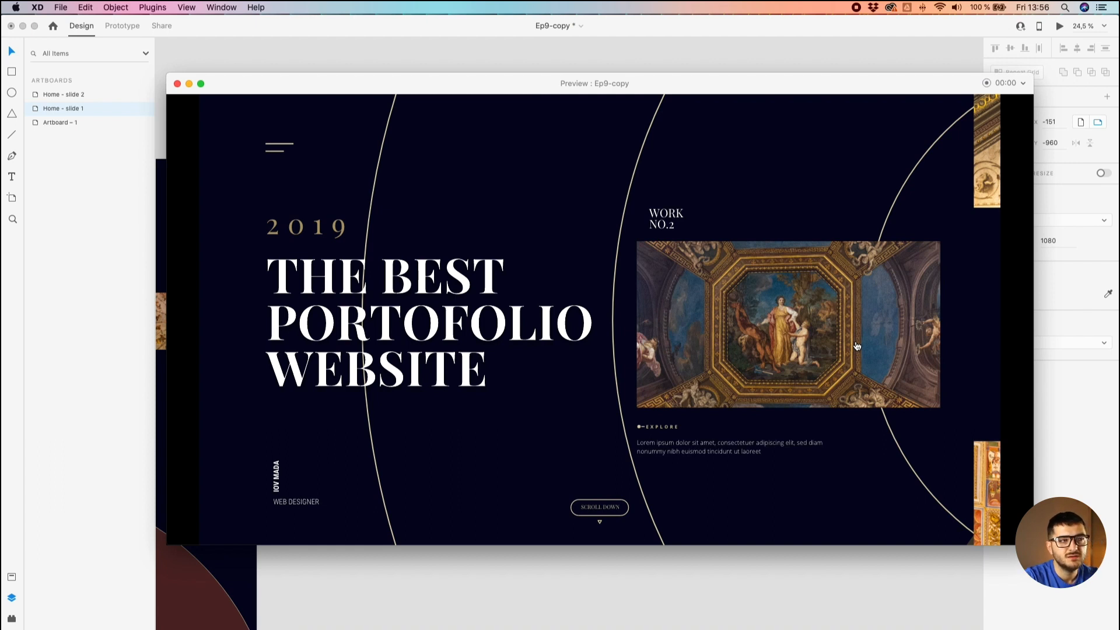
pyautogui.click(780, 306)
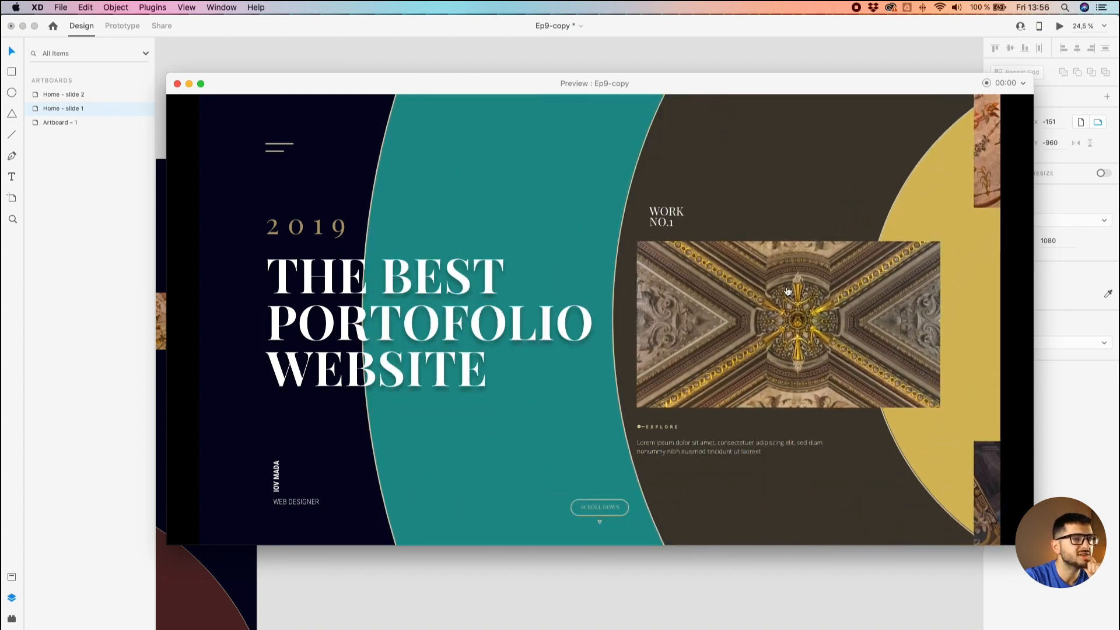
pyautogui.click(783, 297)
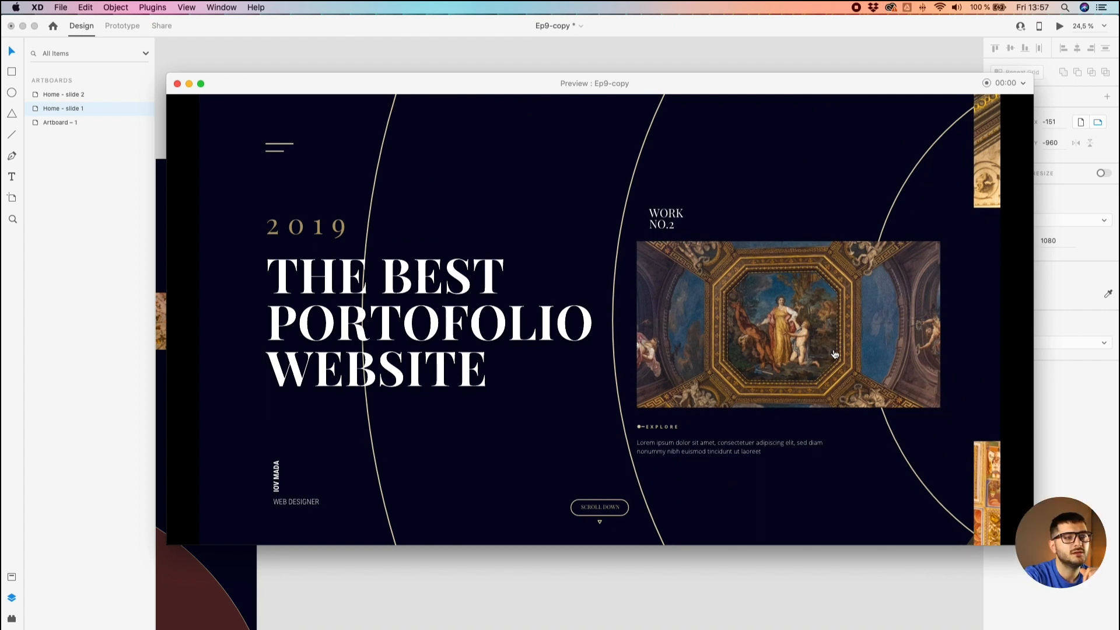
pyautogui.click(834, 354)
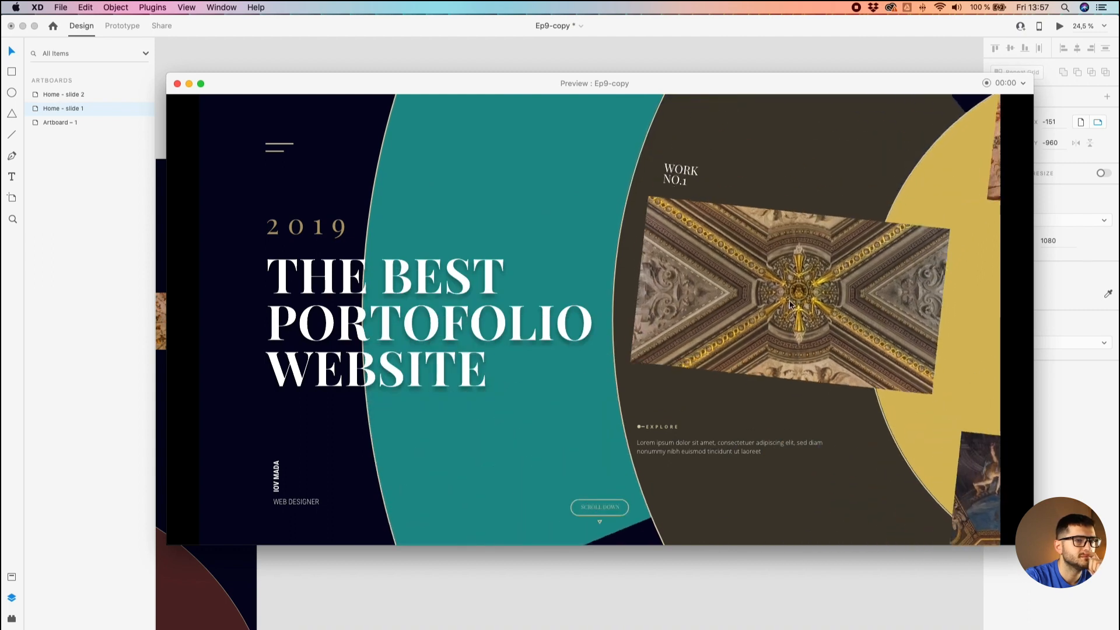
pyautogui.click(781, 314)
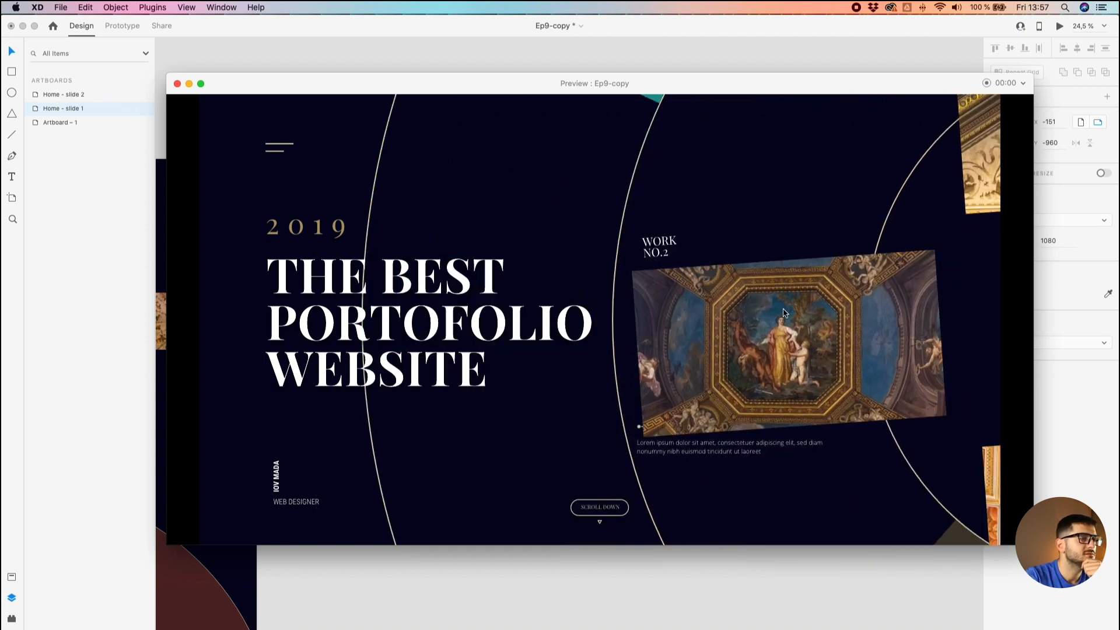
pyautogui.click(778, 320)
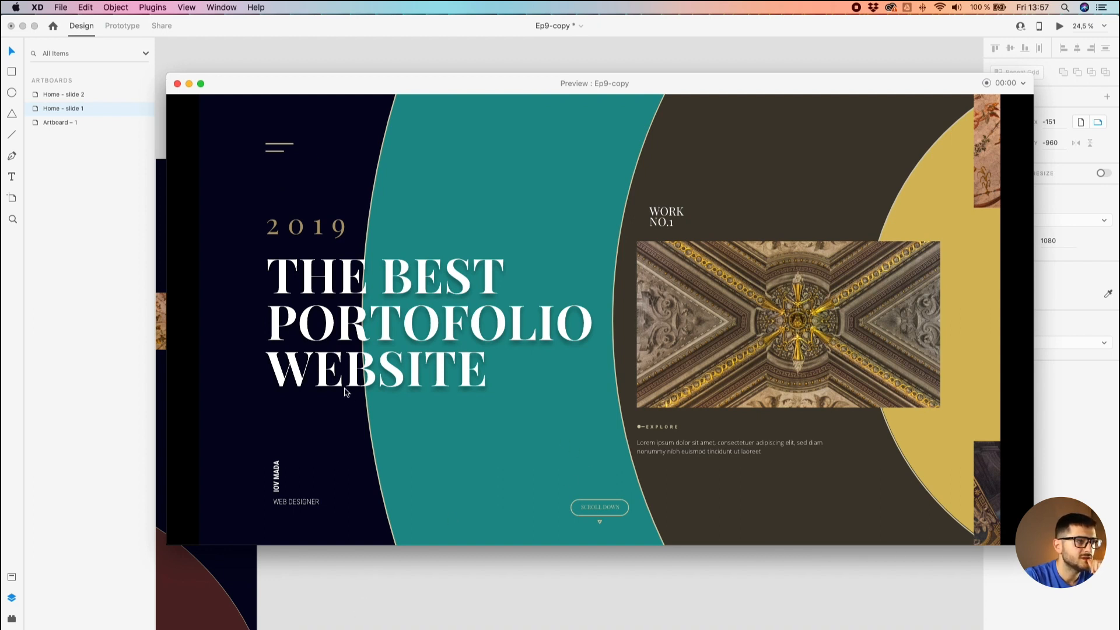
pyautogui.click(417, 587)
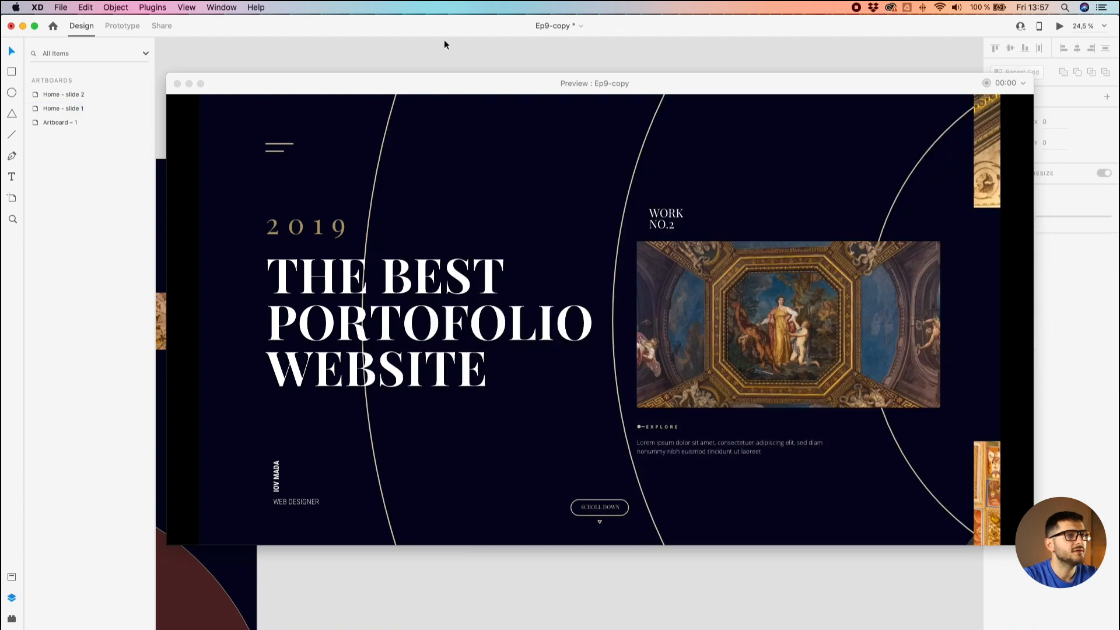
pyautogui.click(178, 83)
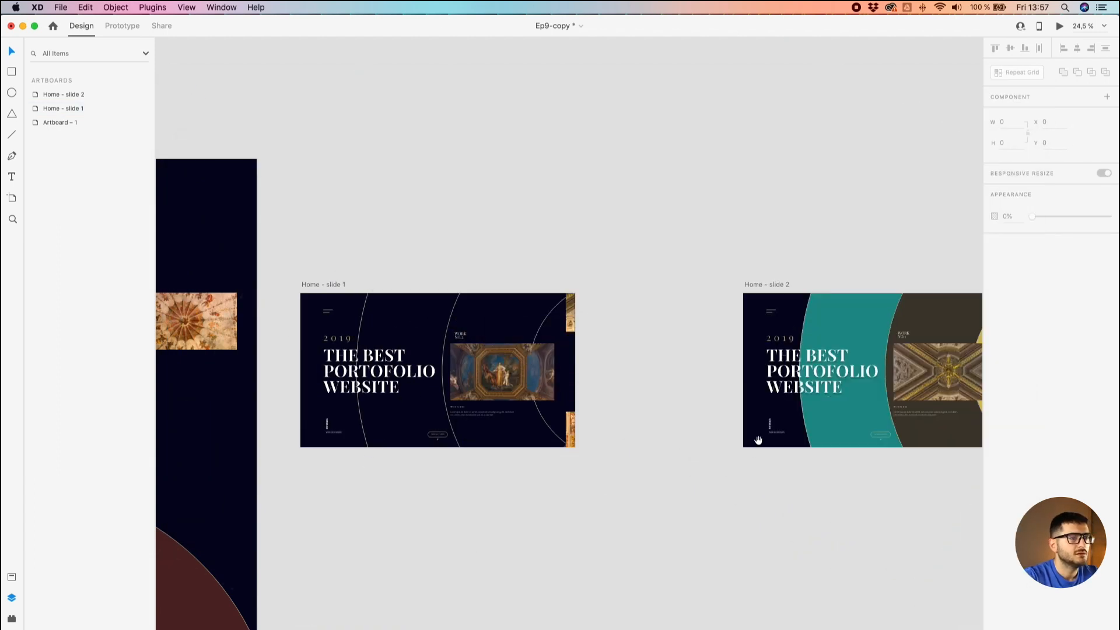
# Step: Place the circles group from Artboard – 1 on the empty pasteboard beyond Home - slide 2 and open it for inspection
pyautogui.moveTo(787, 412); pyautogui.dragTo(385, 404)
pyautogui.scroll(-5, 323, 458)
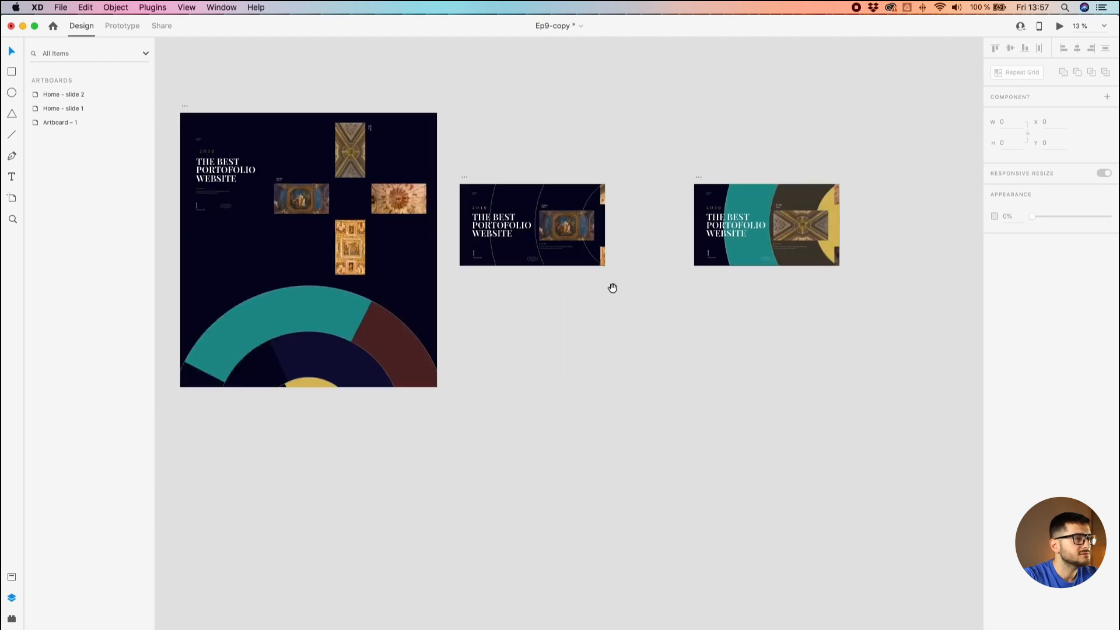
pyautogui.click(313, 333)
pyautogui.scroll(-3, 313, 332)
pyautogui.moveTo(311, 321); pyautogui.dragTo(825, 230)
pyautogui.scroll(5, 860, 234)
pyautogui.doubleClick(859, 236)
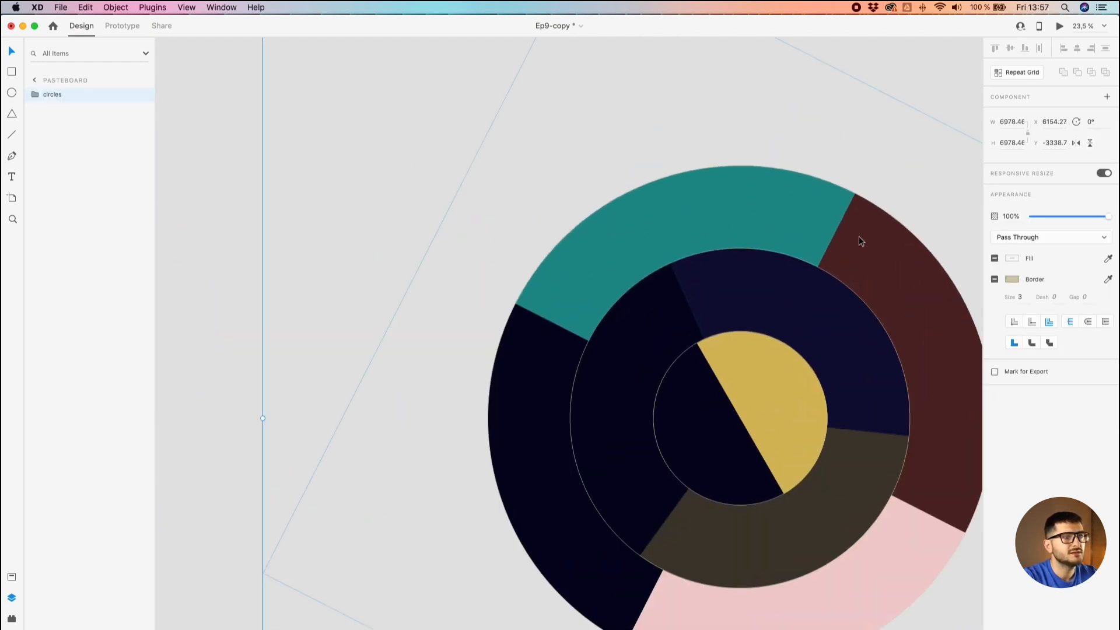
# Step: Hide subgroups 1 and 2 of the circles group, keeping only the outer circle's subgroup 3 visible
pyautogui.click(46, 136)
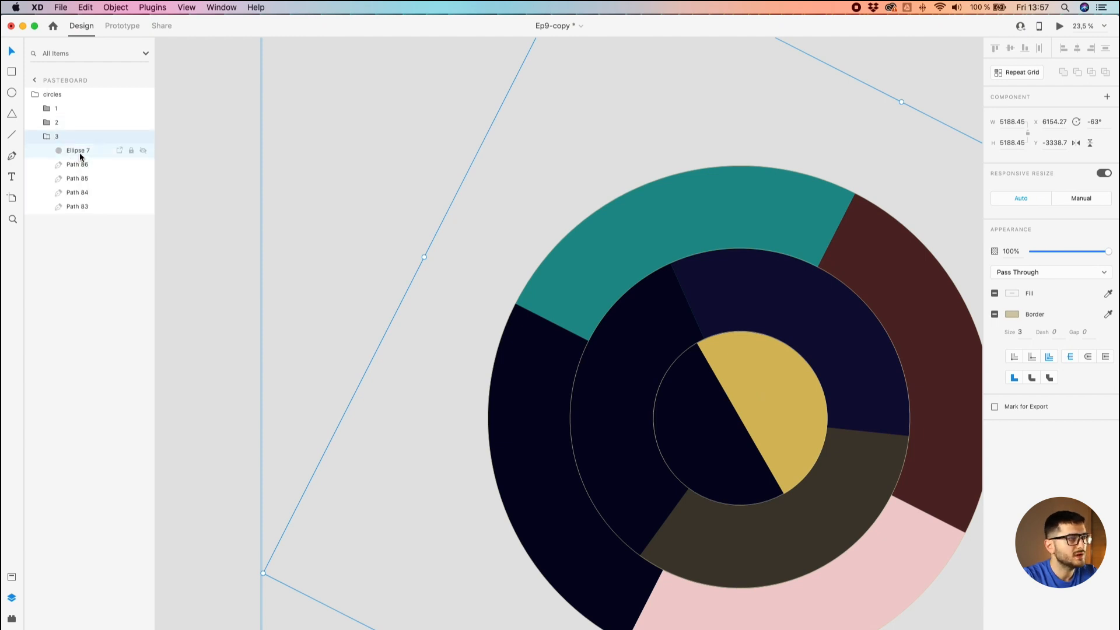
pyautogui.click(79, 150)
pyautogui.click(66, 133)
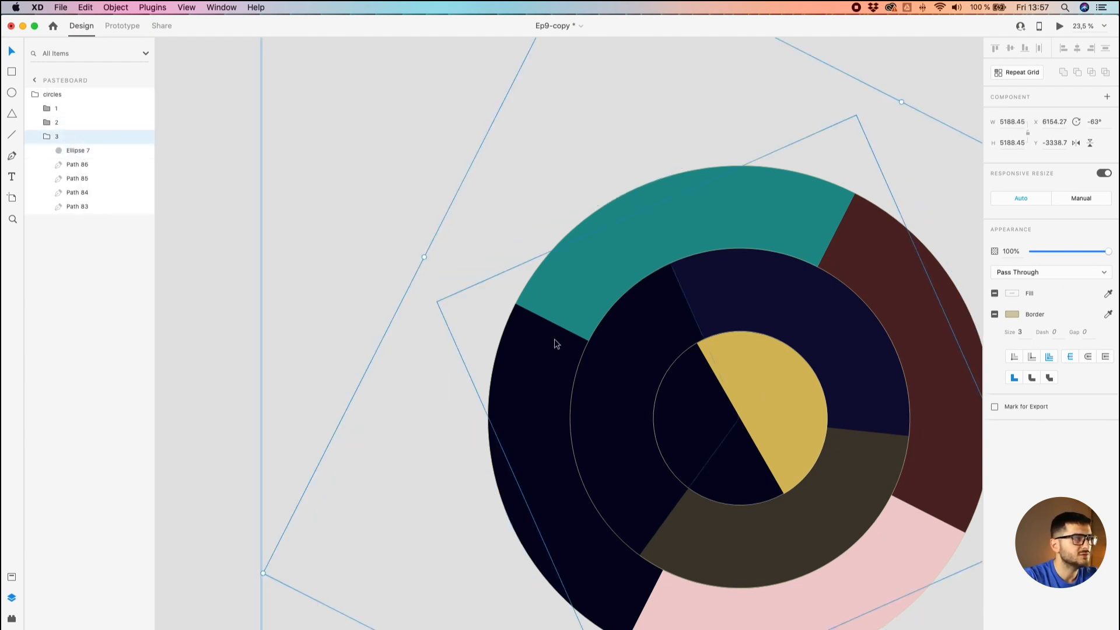
pyautogui.click(143, 122)
pyautogui.click(143, 108)
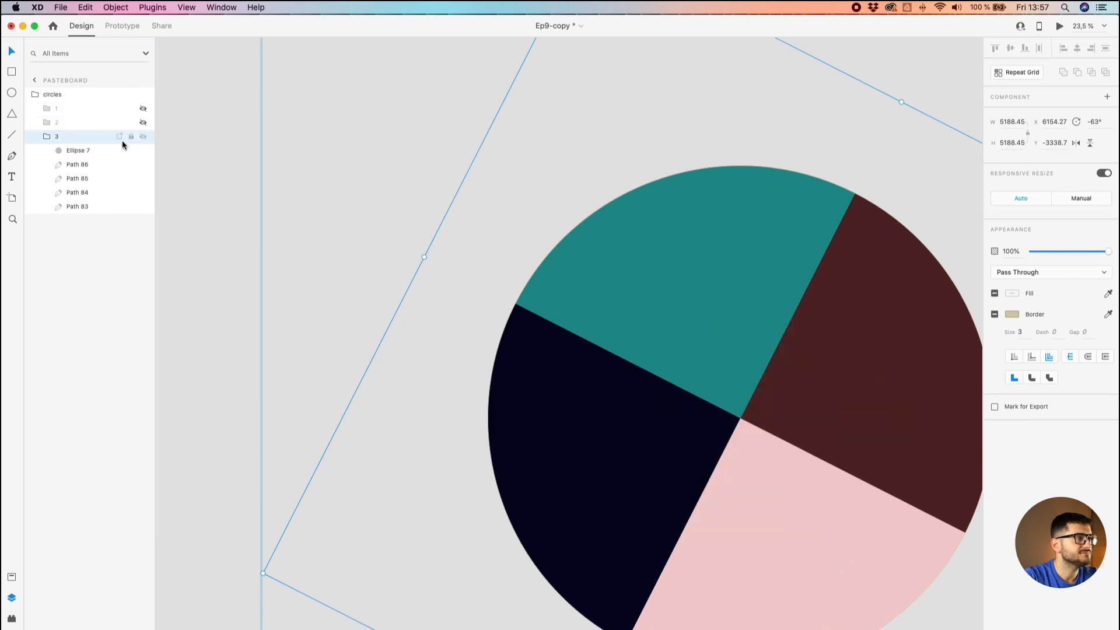
# Step: Hide Path 86, Path 85, Path 84 and Path 83 in subgroup 3 to isolate the Ellipse 7 outline
pyautogui.click(82, 150)
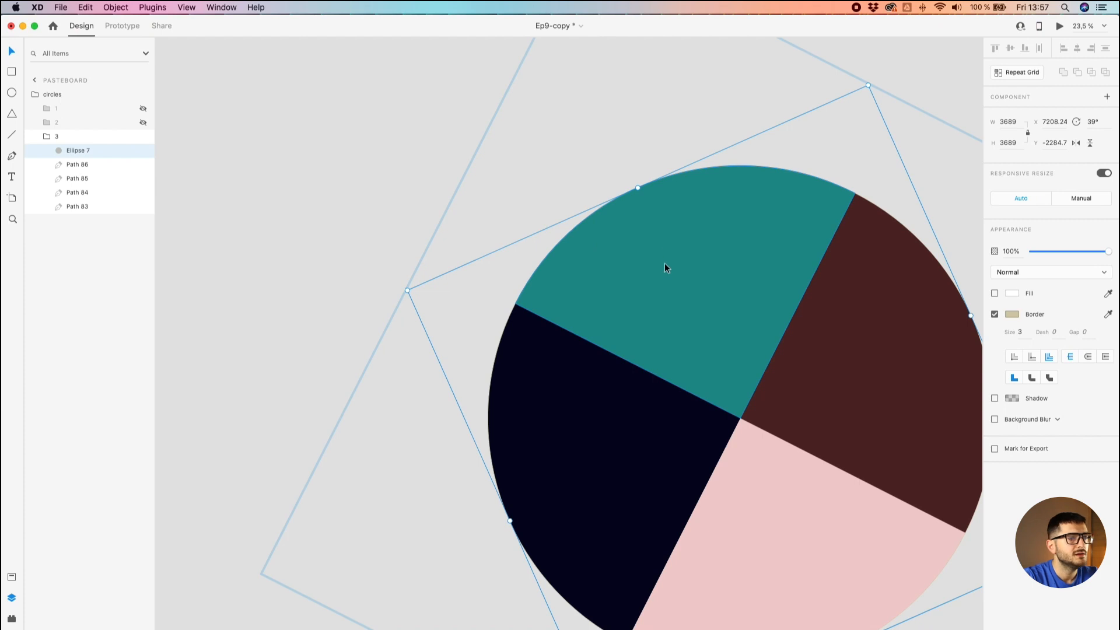
pyautogui.click(70, 159)
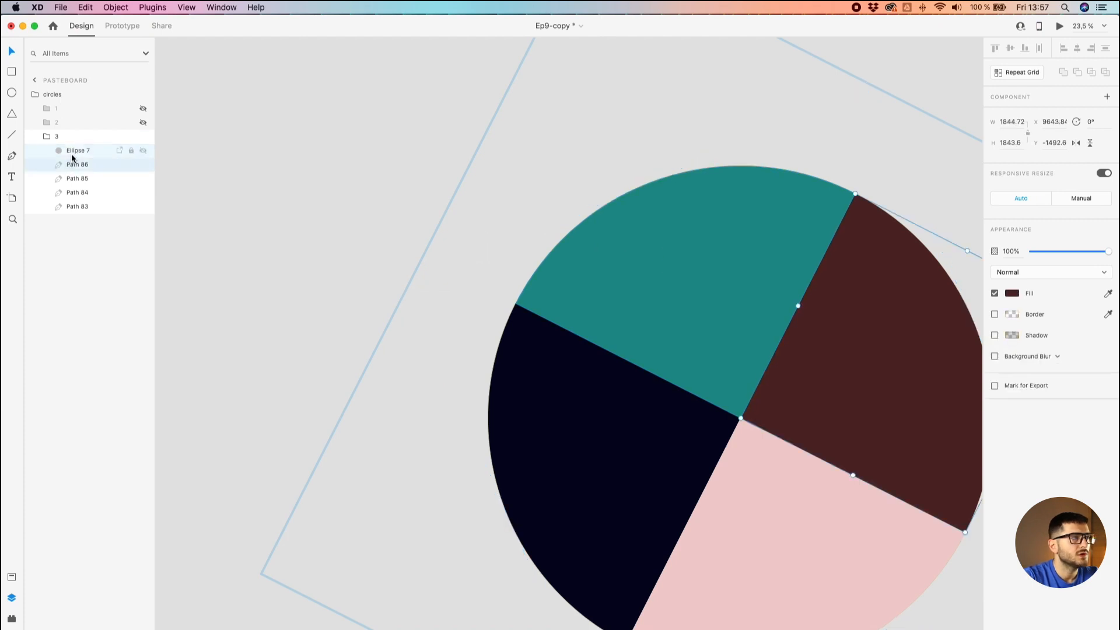
pyautogui.click(75, 152)
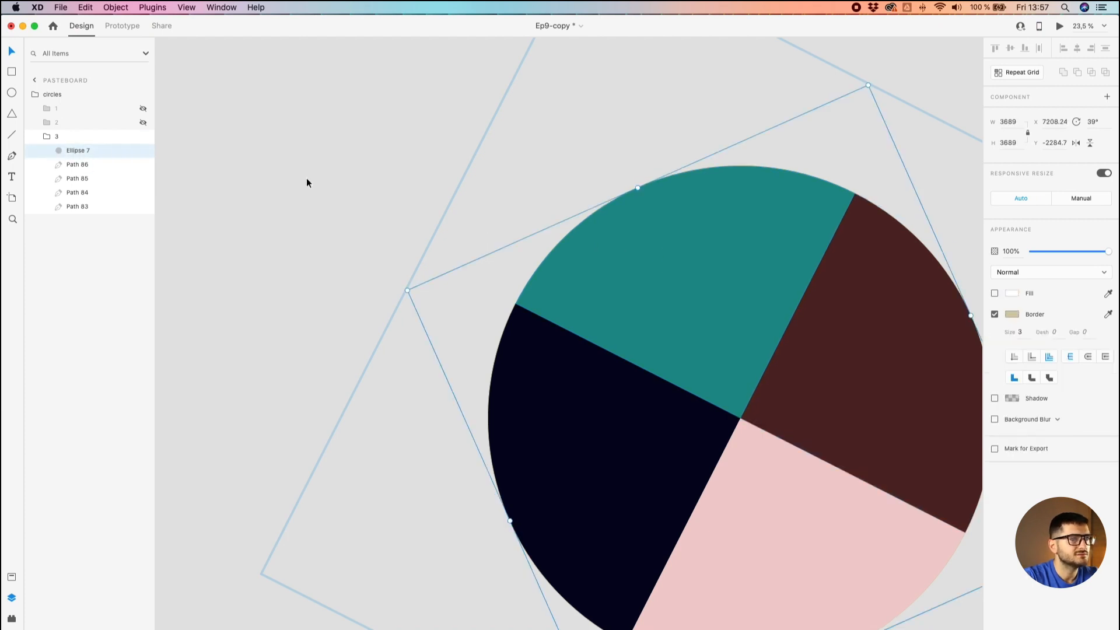
pyautogui.click(143, 165)
pyautogui.click(143, 179)
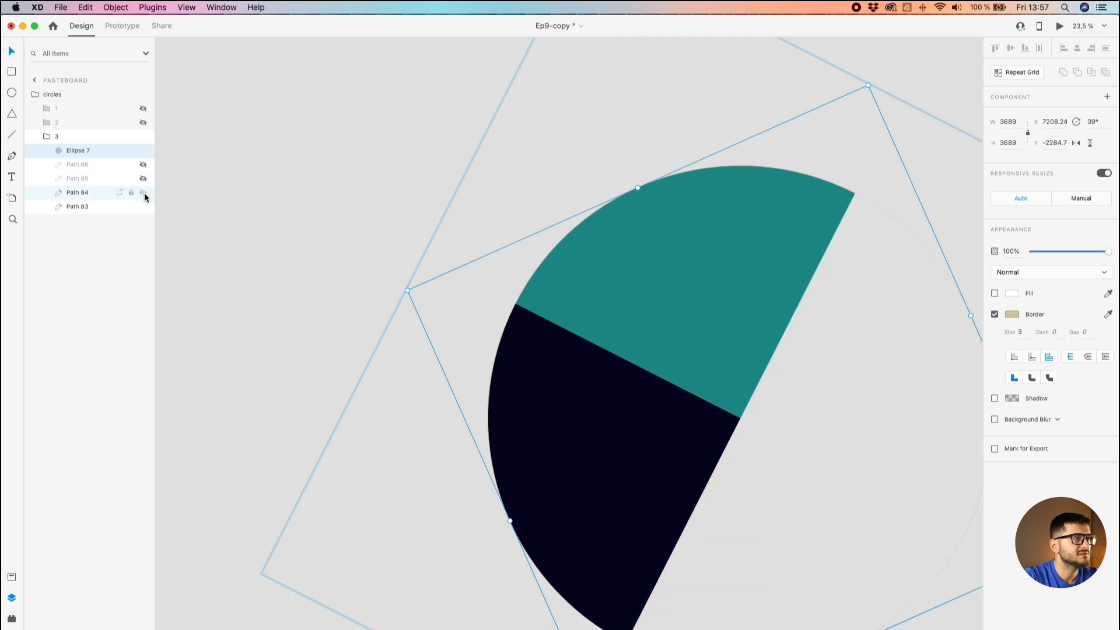
pyautogui.click(143, 192)
pyautogui.click(143, 207)
pyautogui.scroll(5, 531, 255)
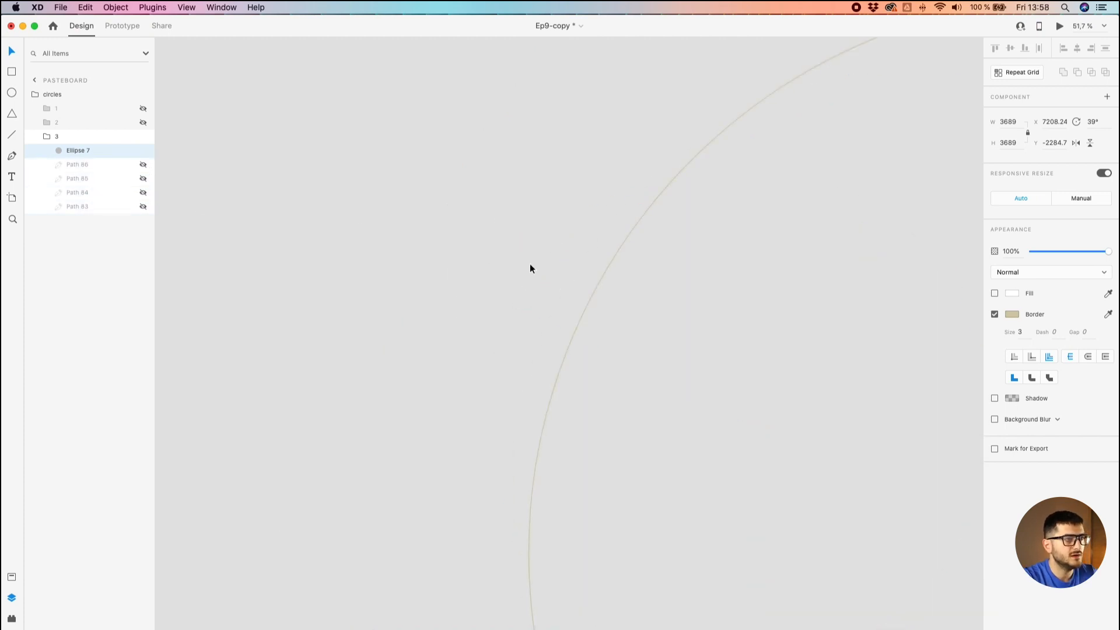
pyautogui.scroll(-5, 578, 263)
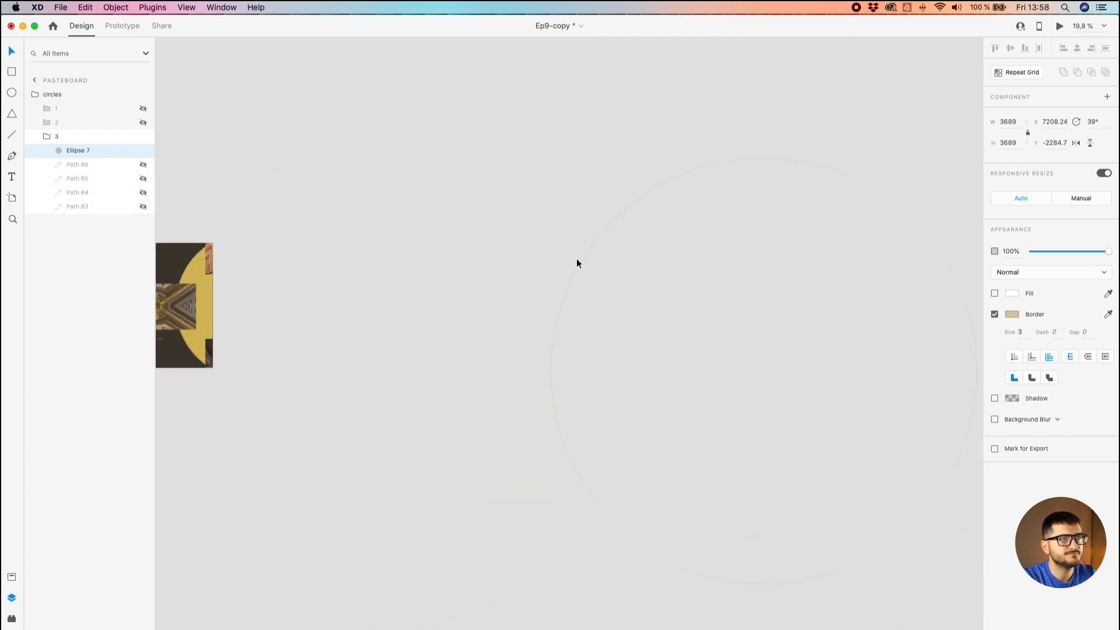
# Step: Show Path 86, Path 85, Path 84 and Path 83 again and select the teal quarter segment
pyautogui.click(143, 164)
pyautogui.click(142, 179)
pyautogui.click(143, 193)
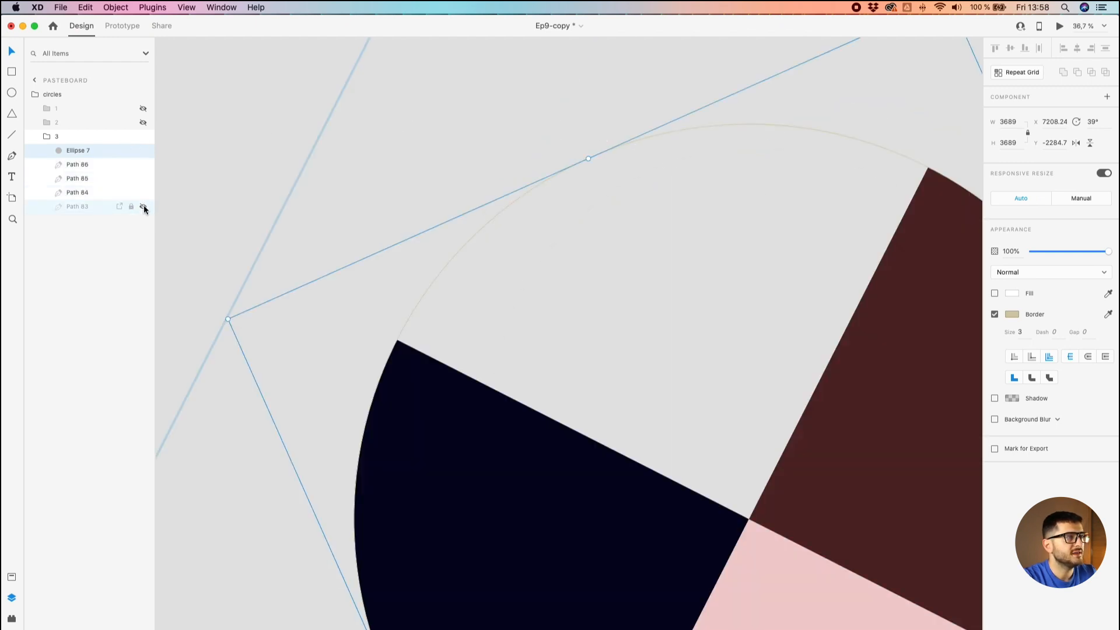
pyautogui.click(143, 207)
pyautogui.scroll(-1, 744, 260)
pyautogui.click(745, 260)
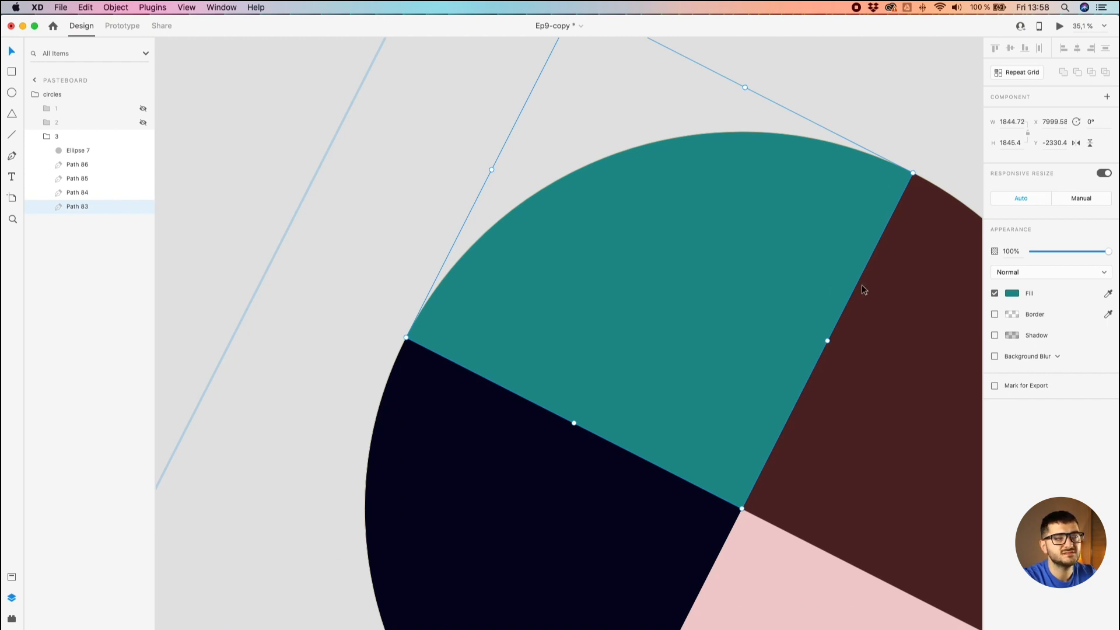
# Step: Enable a border on the teal quarter segment, Path 83, and set its size to 12
pyautogui.scroll(2, 910, 181)
pyautogui.scroll(5, 920, 178)
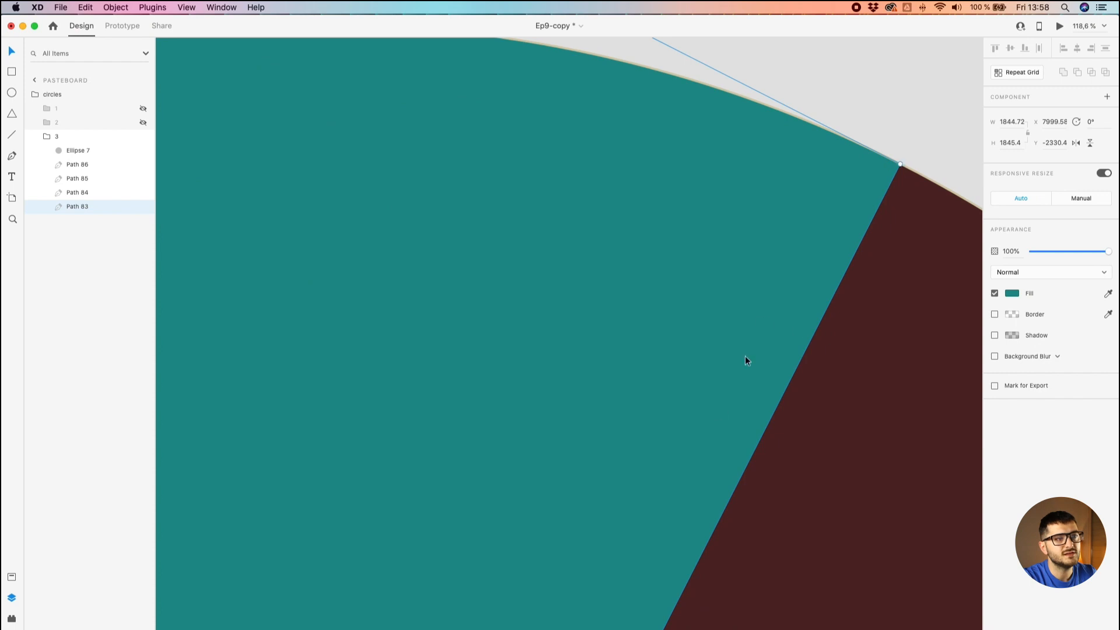
pyautogui.click(995, 314)
pyautogui.click(1012, 313)
pyautogui.click(1009, 341)
pyautogui.click(1019, 331)
pyautogui.write('3')
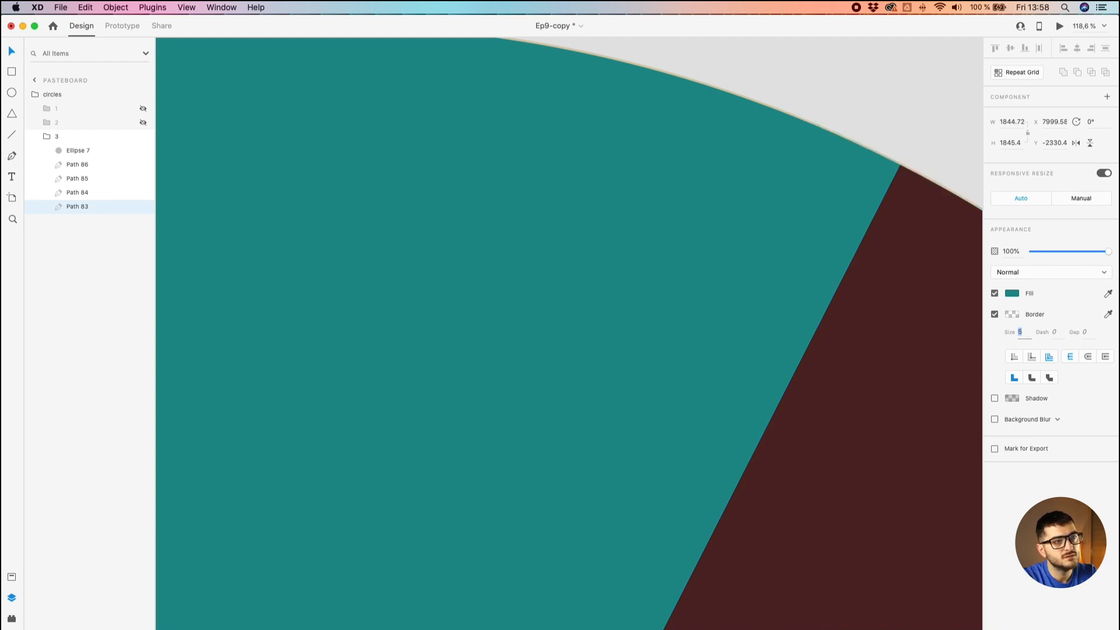
pyautogui.press('Up')
pyautogui.doubleClick(795, 256)
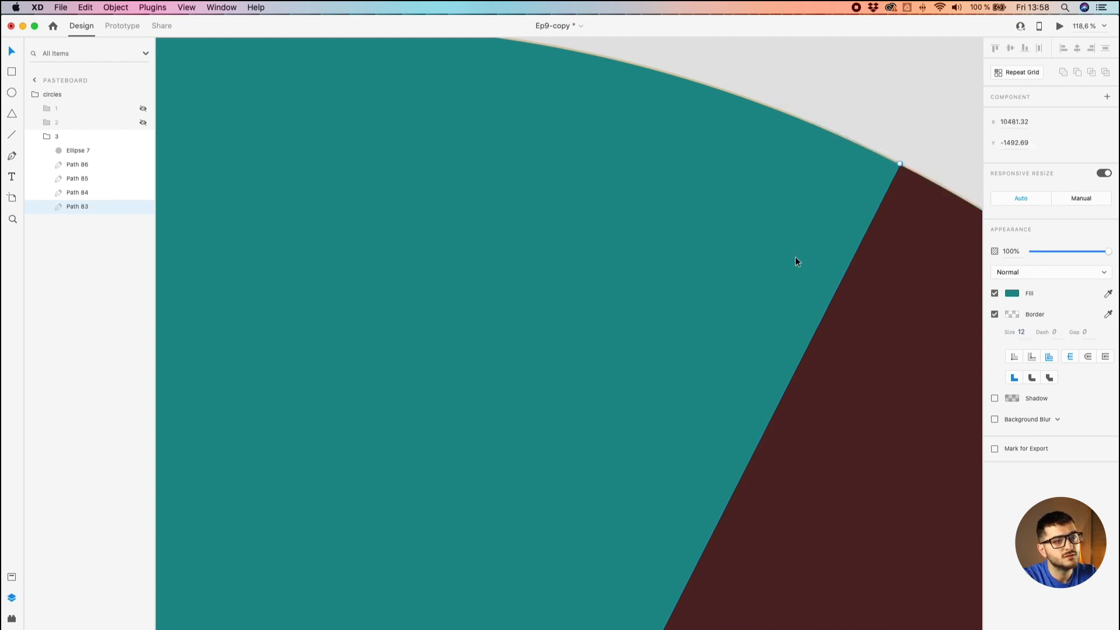
# Step: Set the border colour of the teal quarter segment to red
pyautogui.click(1012, 314)
pyautogui.moveTo(987, 315); pyautogui.dragTo(944, 152)
pyautogui.click(943, 152)
pyautogui.keyDown('super'); pyautogui.click(796, 227); pyautogui.keyUp('super')
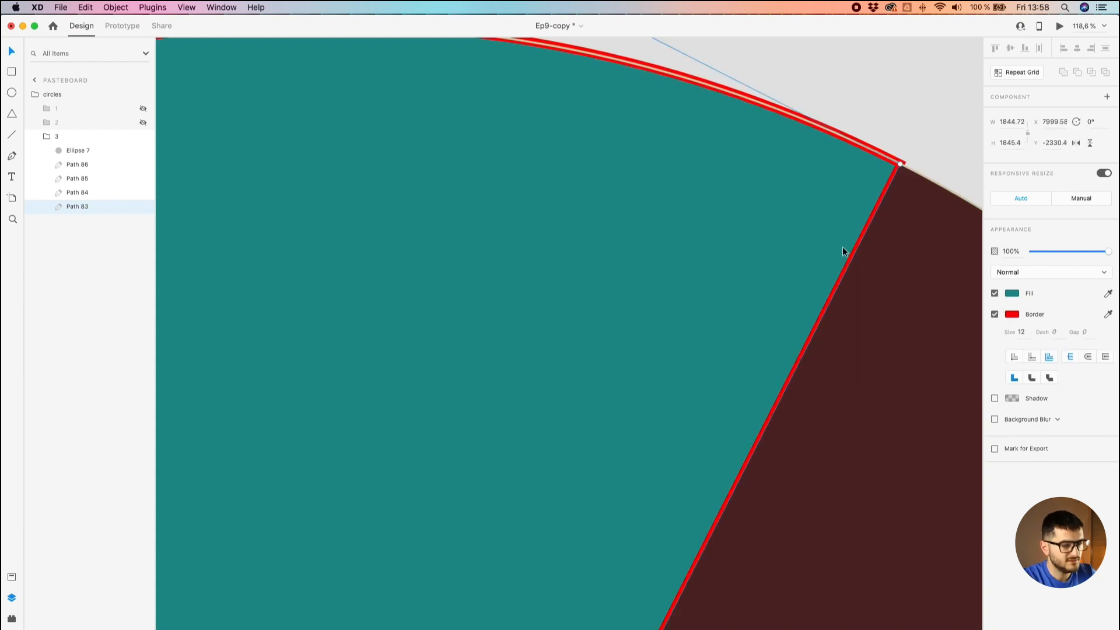
# Step: Undo the red border on the teal quarter segment
pyautogui.scroll(-5, 840, 247)
pyautogui.scroll(-2, 840, 252)
pyautogui.click(876, 168)
pyautogui.press('super+z')
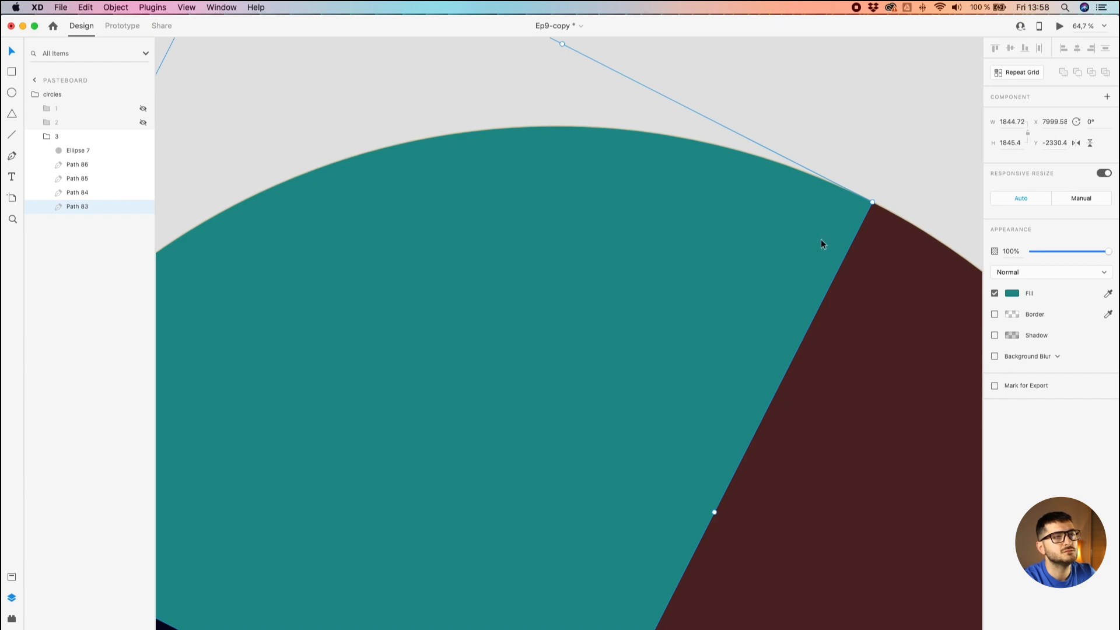
pyautogui.scroll(-8, 819, 234)
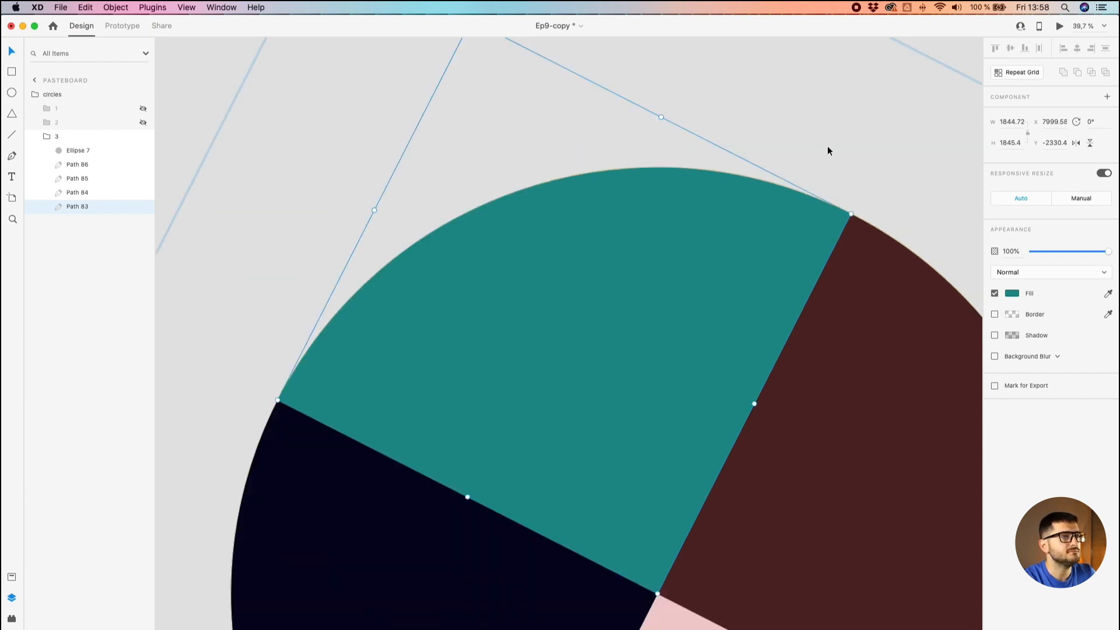
# Step: Expand subgroup 2 of the circles group, select Path 89 and make the subgroup visible for inspection
pyautogui.click(425, 192)
pyautogui.scroll(-8, 372, 262)
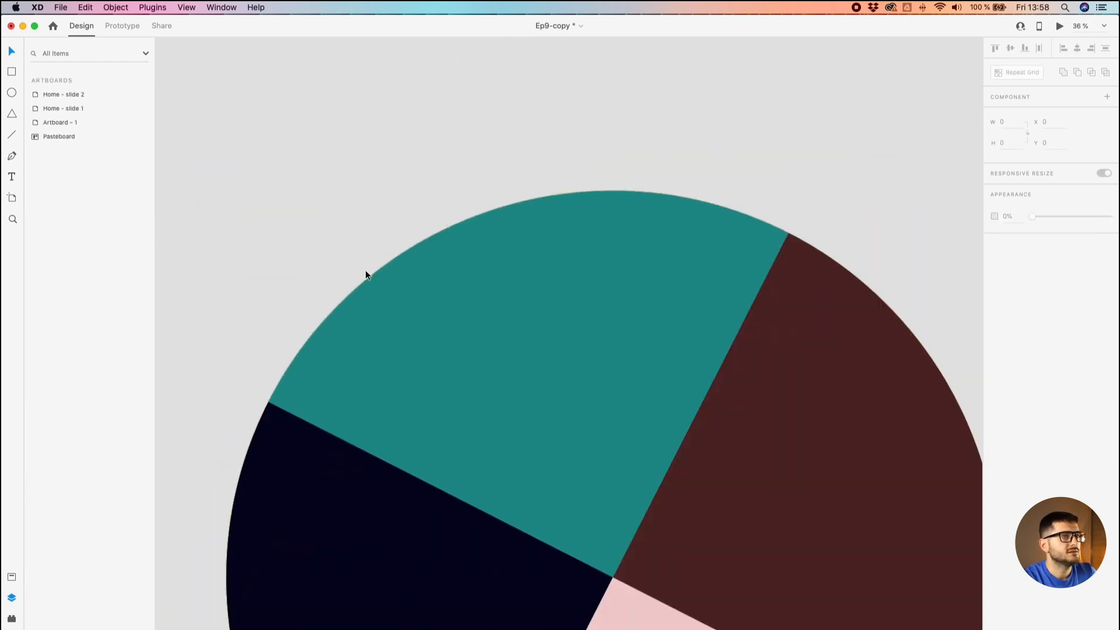
pyautogui.click(470, 281)
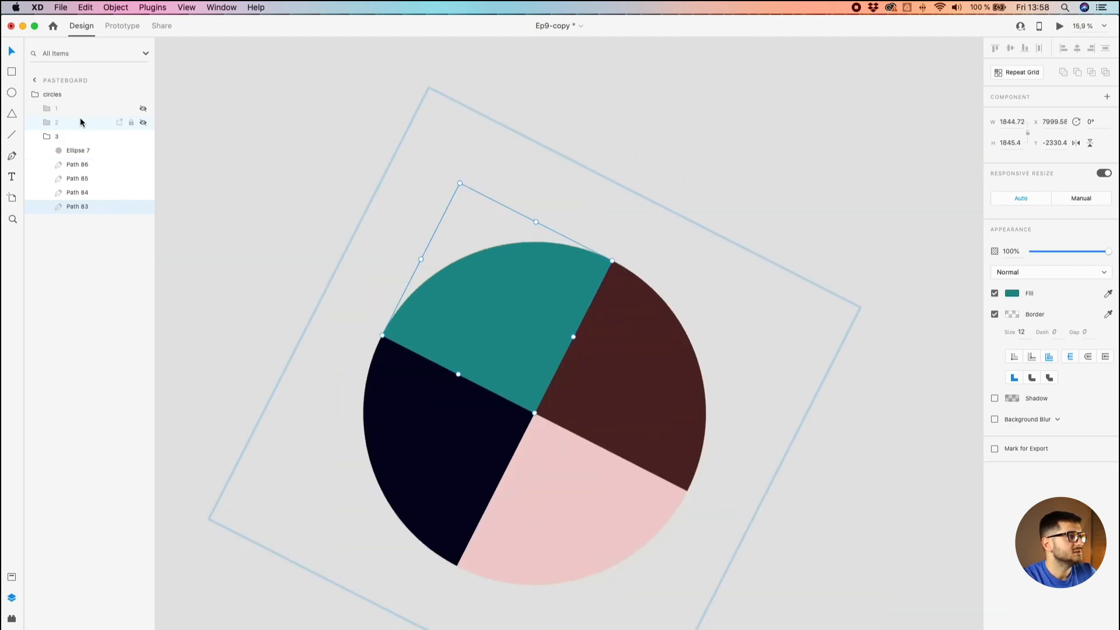
pyautogui.click(59, 122)
pyautogui.click(52, 125)
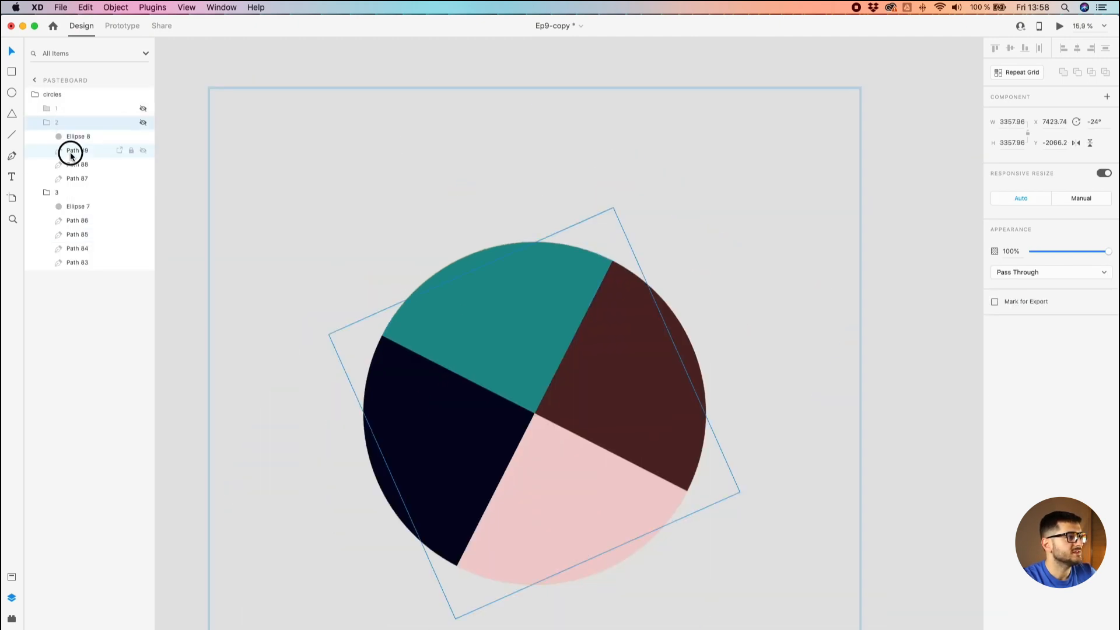
pyautogui.click(70, 150)
pyautogui.click(143, 122)
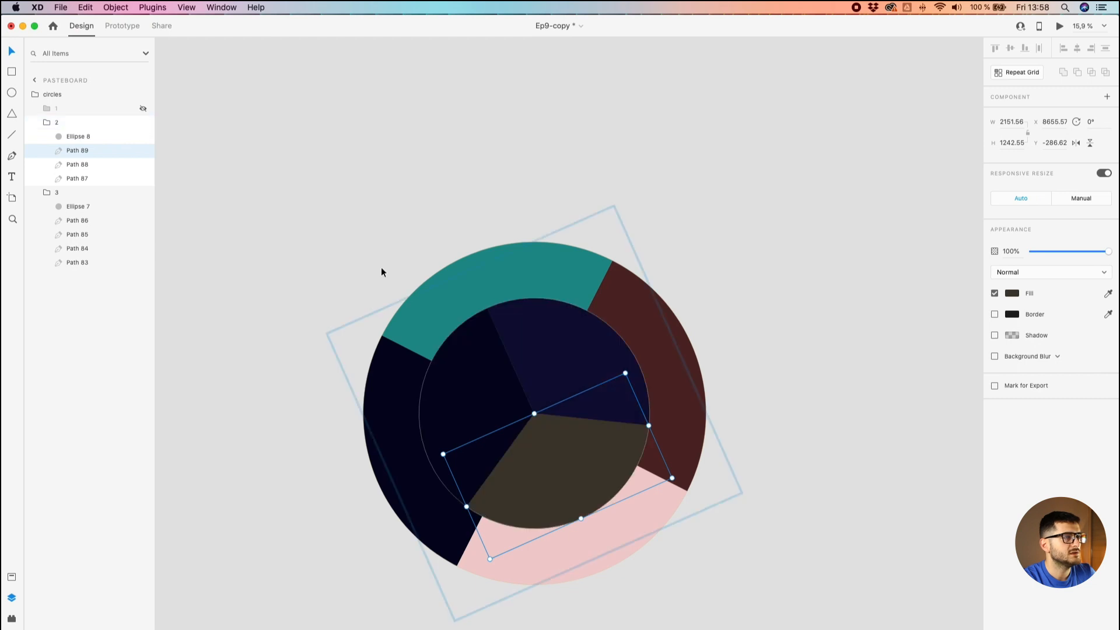
pyautogui.scroll(3, 483, 330)
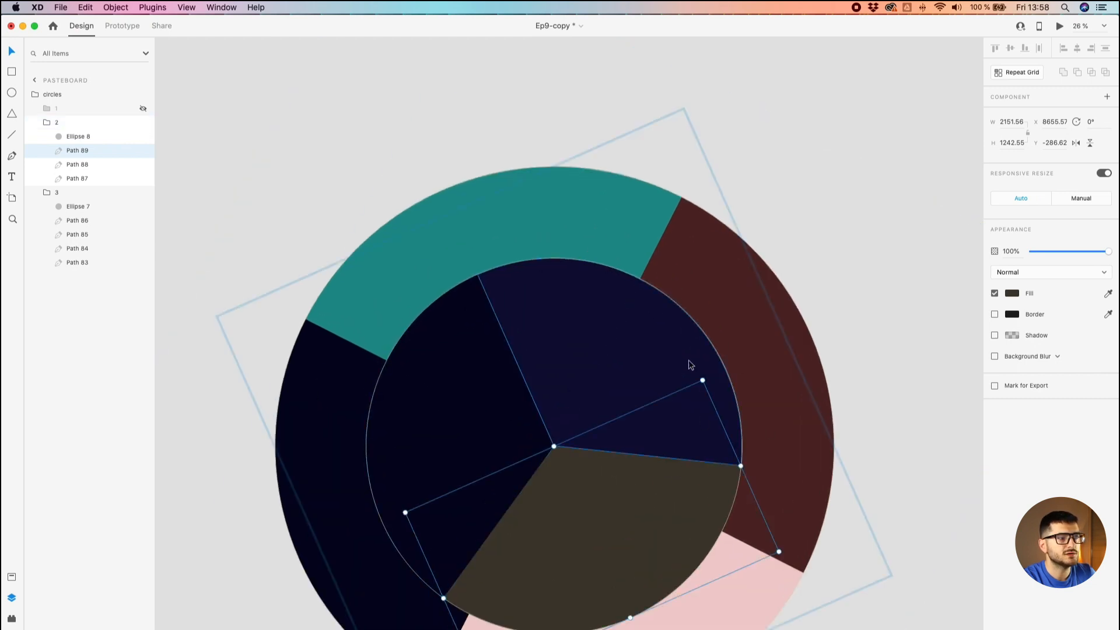
pyautogui.click(828, 213)
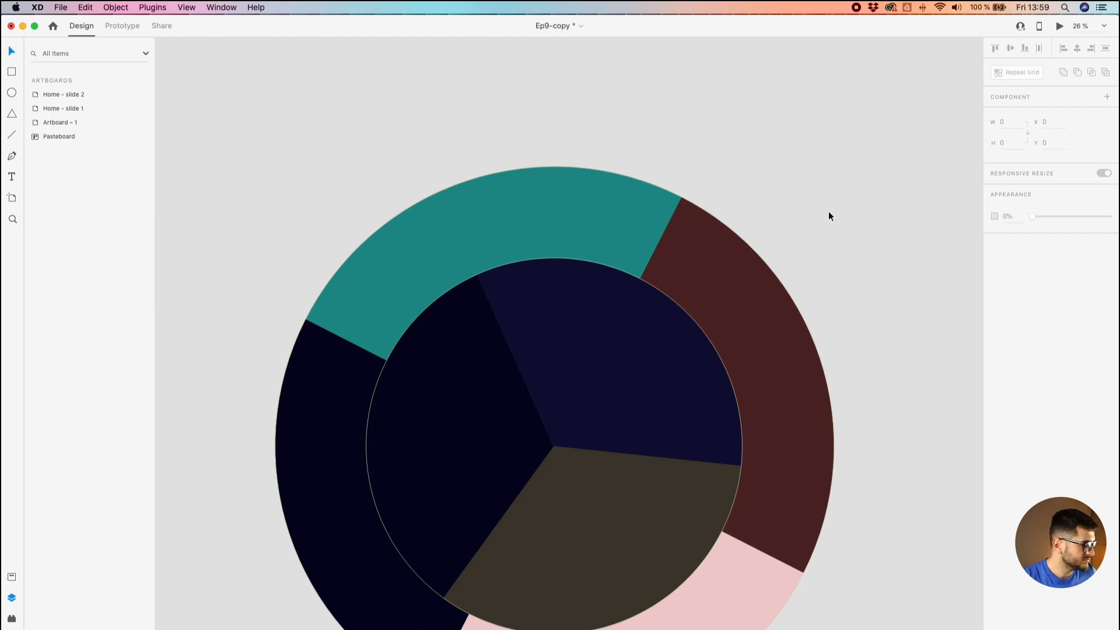
# Step: Delete the copied circles group from the pasteboard beyond Home - slide 2
pyautogui.scroll(-5, 828, 213)
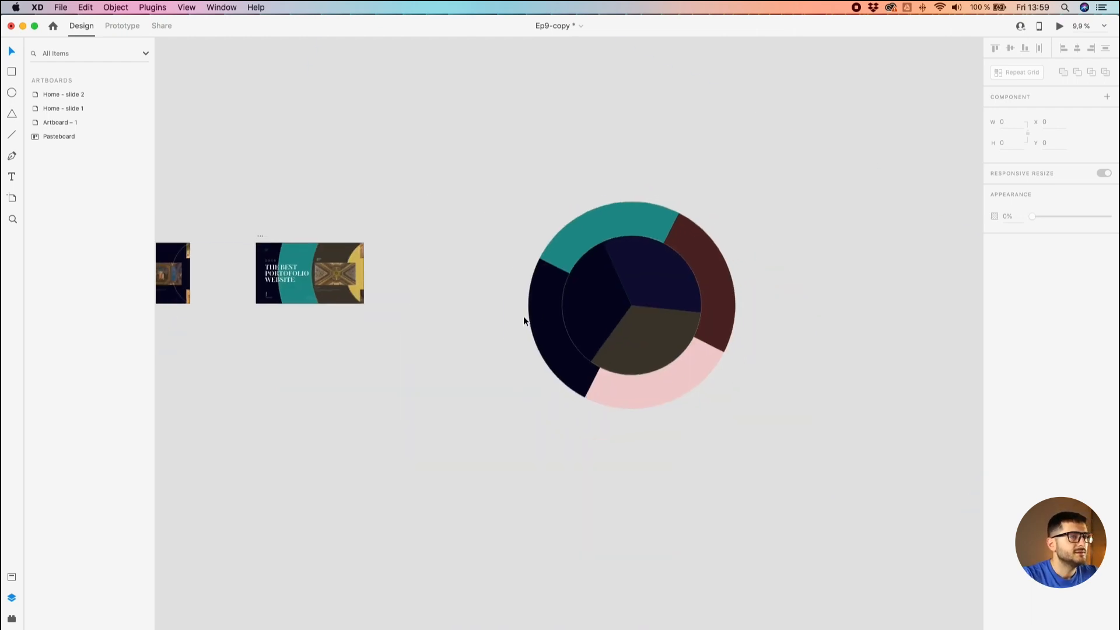
pyautogui.scroll(2, 489, 265)
pyautogui.moveTo(506, 203); pyautogui.dragTo(851, 468)
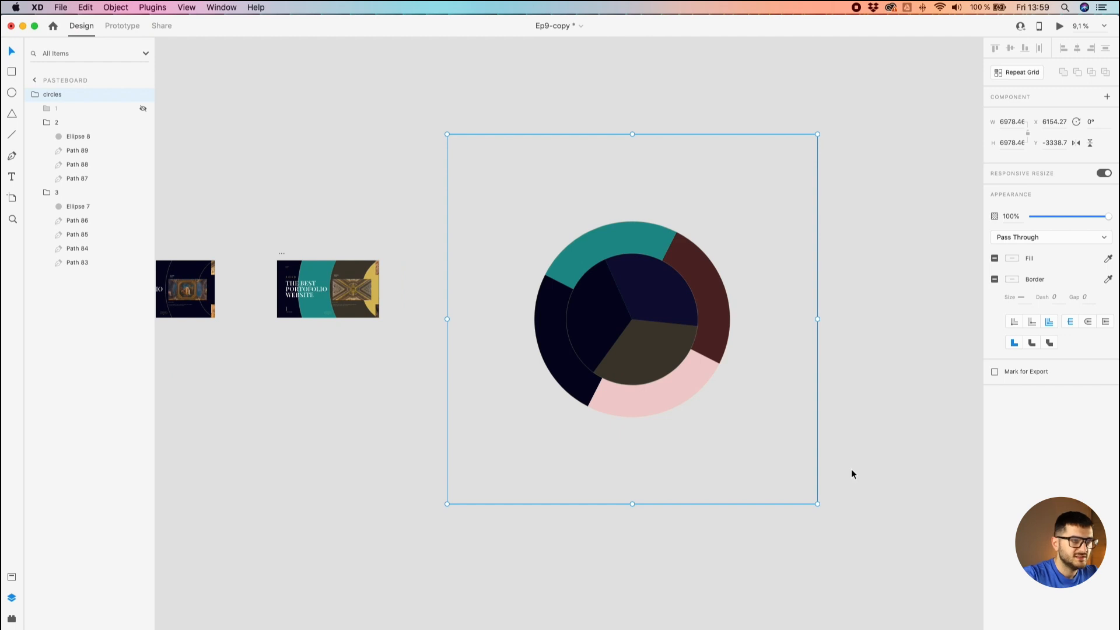
pyautogui.press('Delete')
# Step: Preview the prototype from Home - slide 1, play the transition through the gallery image, and dismiss the preview window
pyautogui.moveTo(382, 377); pyautogui.dragTo(682, 399)
pyautogui.scroll(3, 535, 264)
pyautogui.moveTo(610, 289); pyautogui.dragTo(525, 279)
pyautogui.scroll(1, 391, 443)
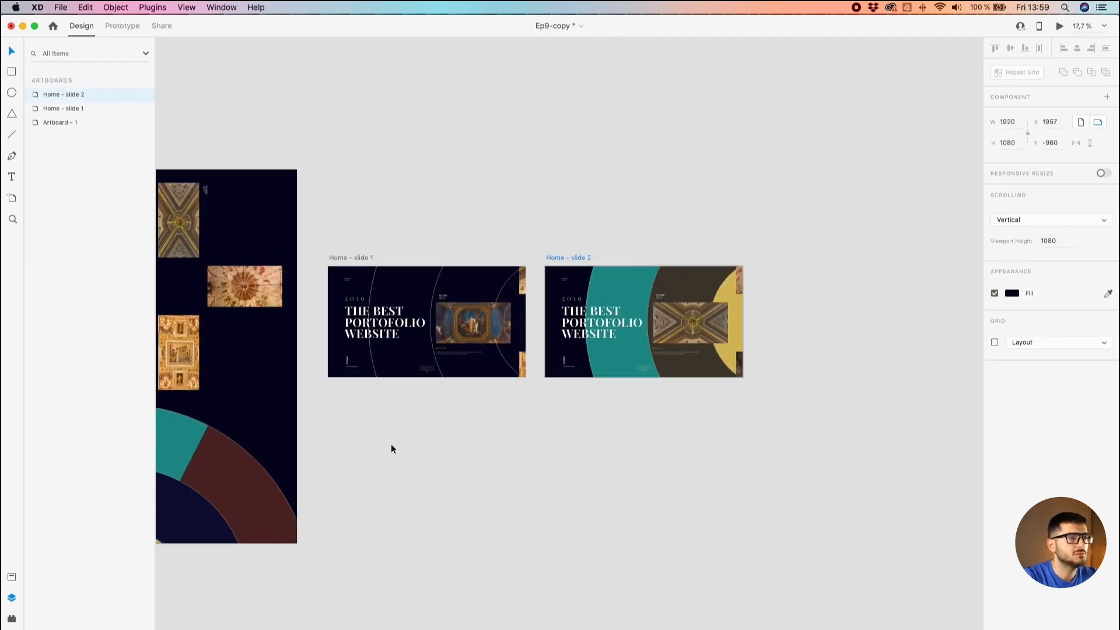
pyautogui.click(358, 257)
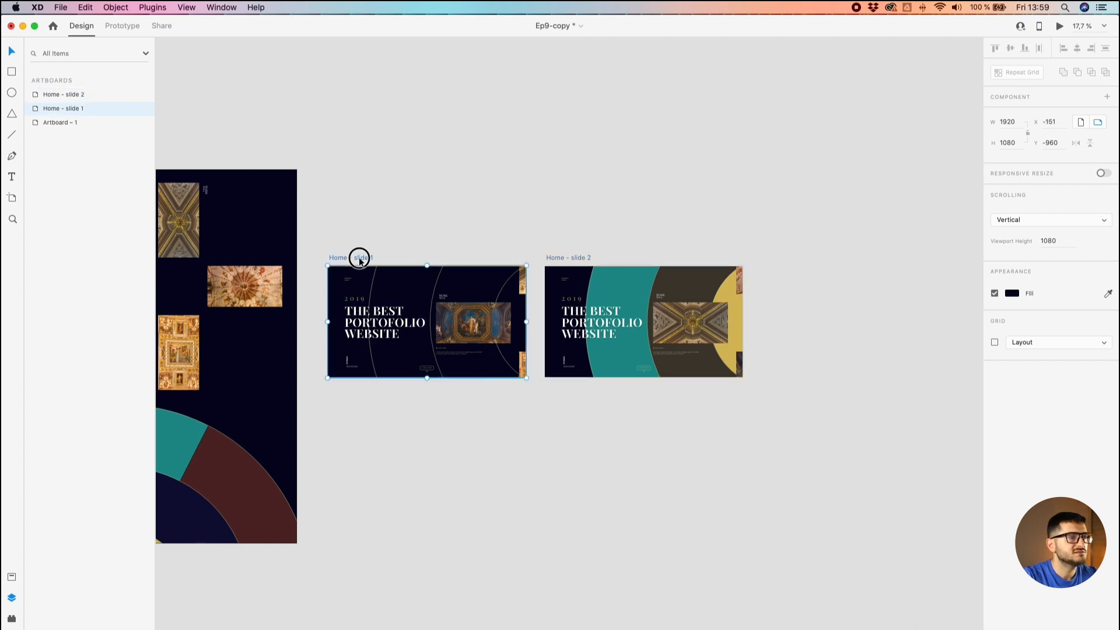
pyautogui.scroll(3, 642, 392)
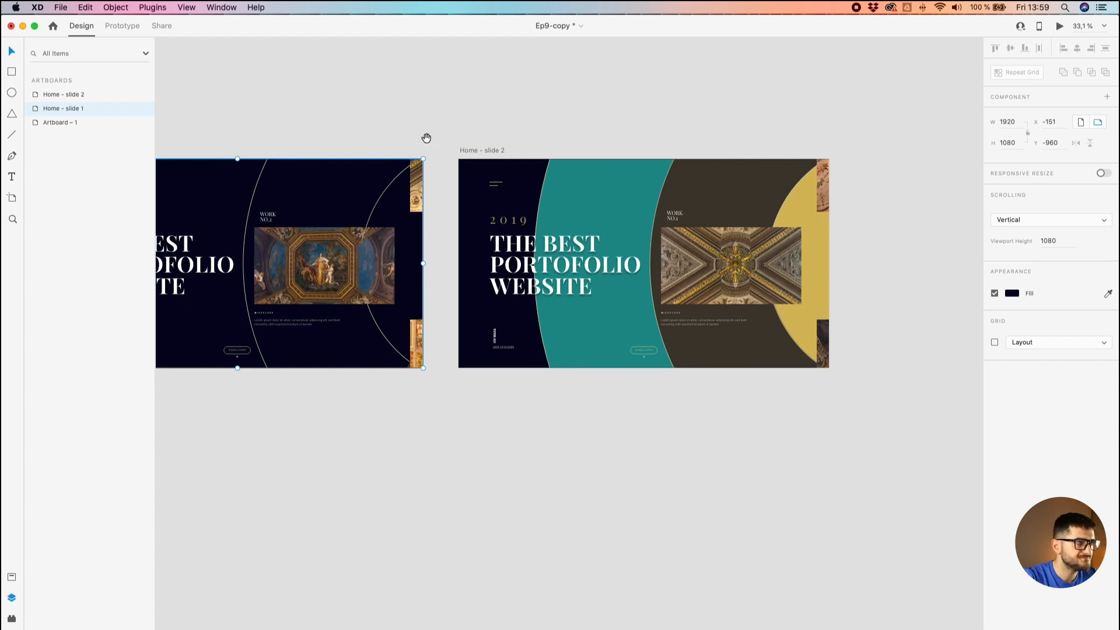
pyautogui.moveTo(425, 137); pyautogui.dragTo(620, 150)
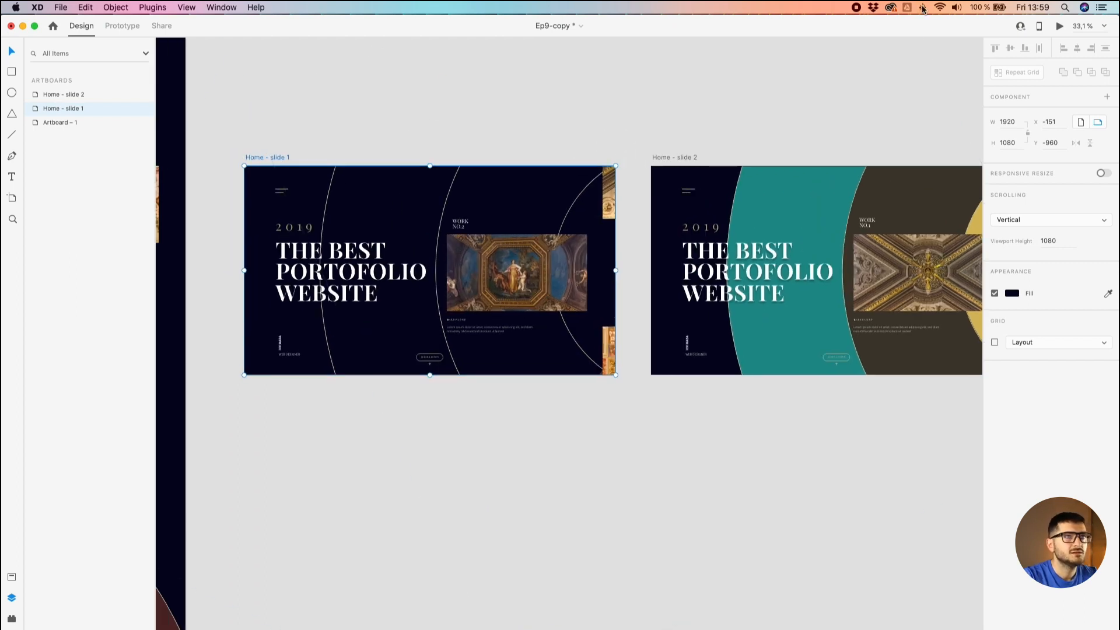
pyautogui.click(1059, 27)
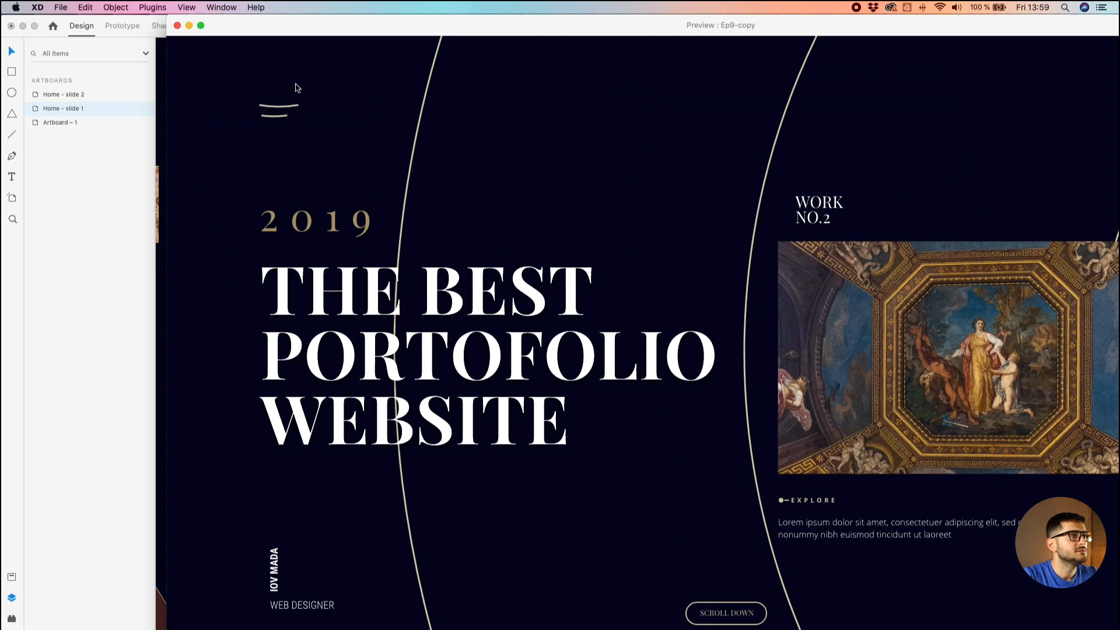
pyautogui.moveTo(167, 15); pyautogui.dragTo(441, 164)
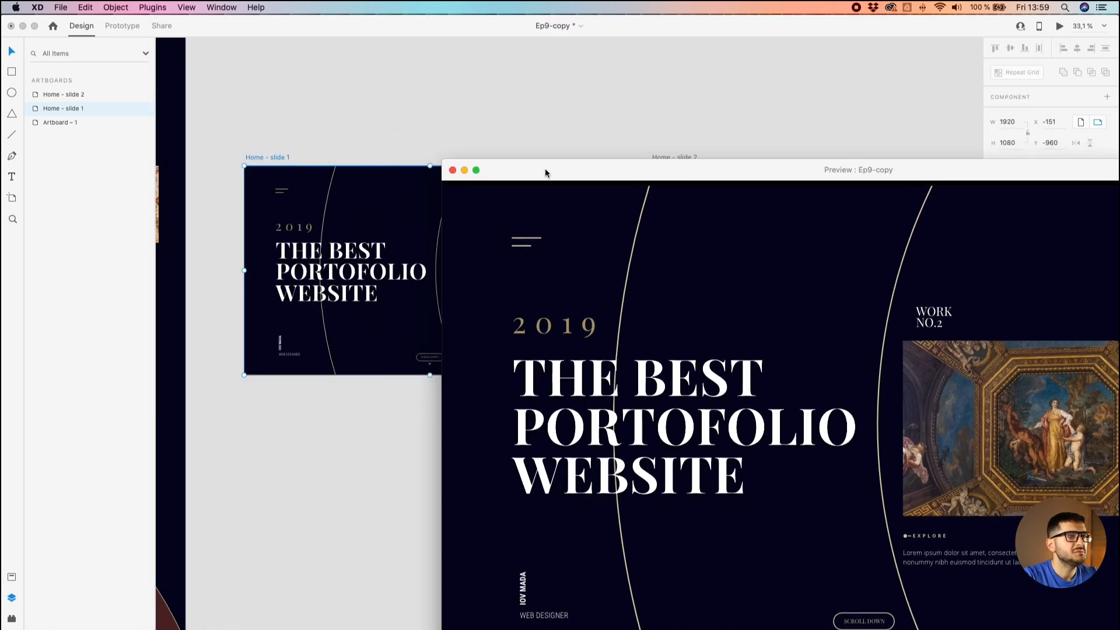
pyautogui.moveTo(542, 172); pyautogui.dragTo(292, 64)
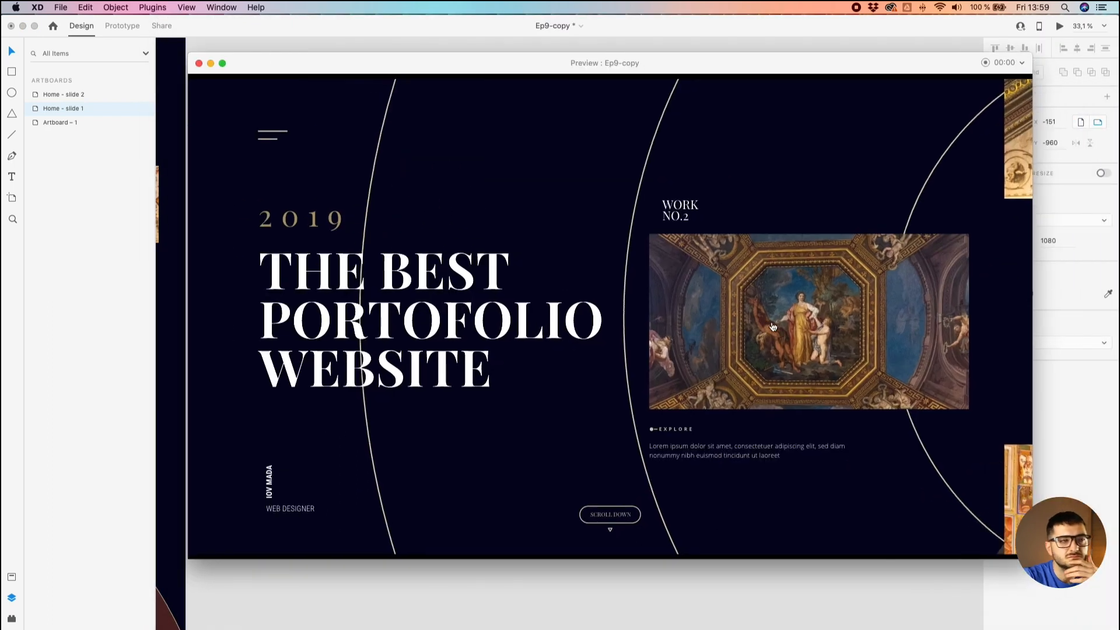
pyautogui.click(773, 326)
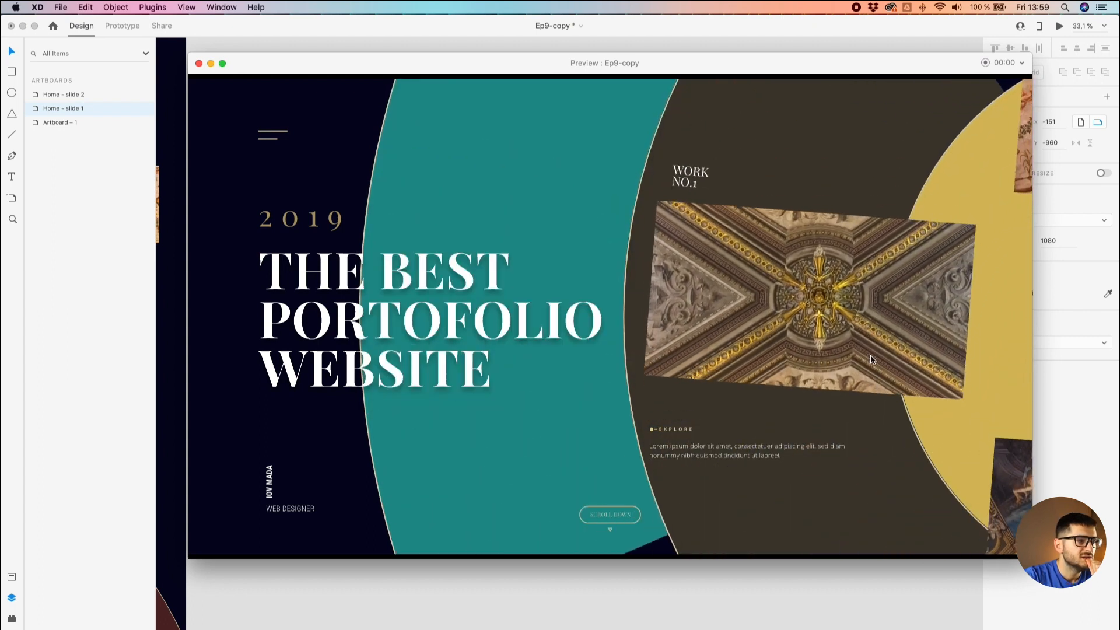
pyautogui.click(211, 64)
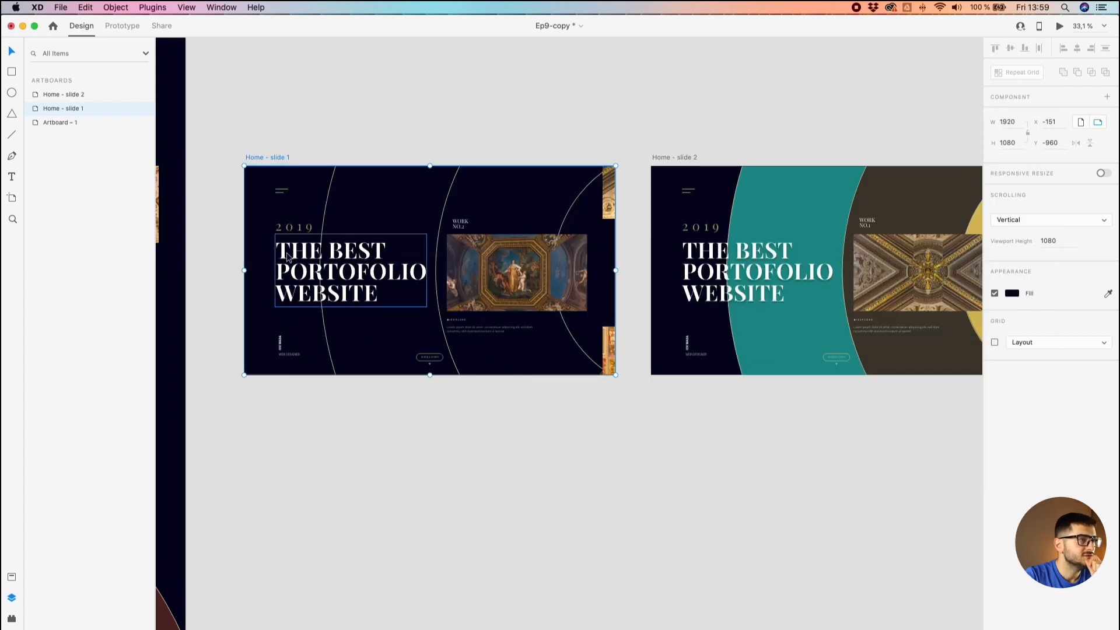
# Step: Examine the main title, the 2019 text and the info group on Home - slide 1
pyautogui.click(330, 266)
pyautogui.click(286, 345)
pyautogui.click(305, 284)
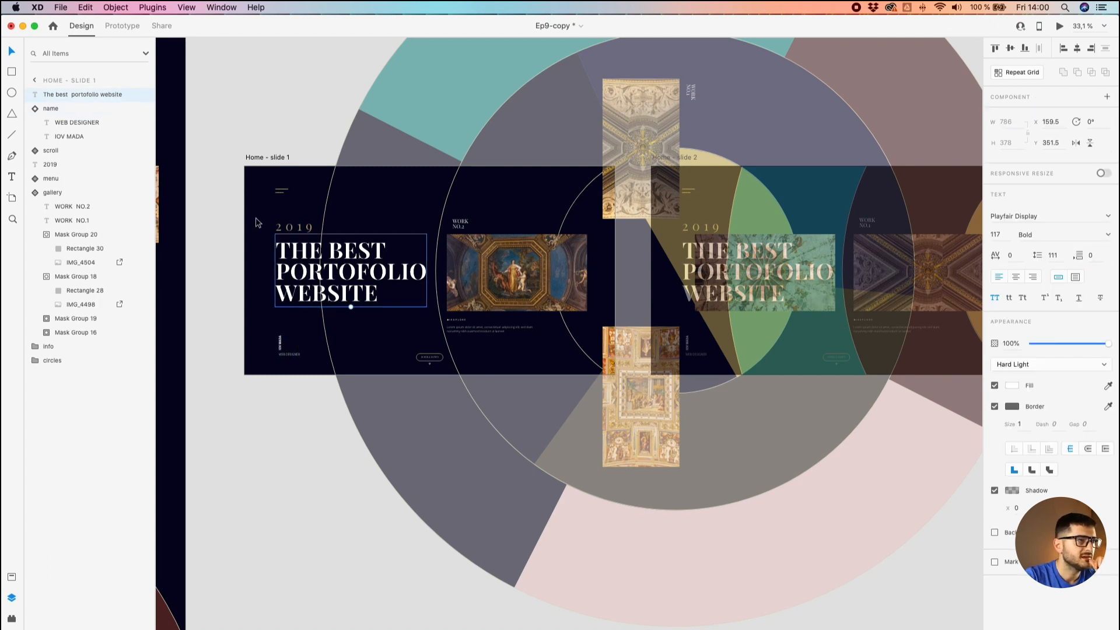
pyautogui.click(282, 229)
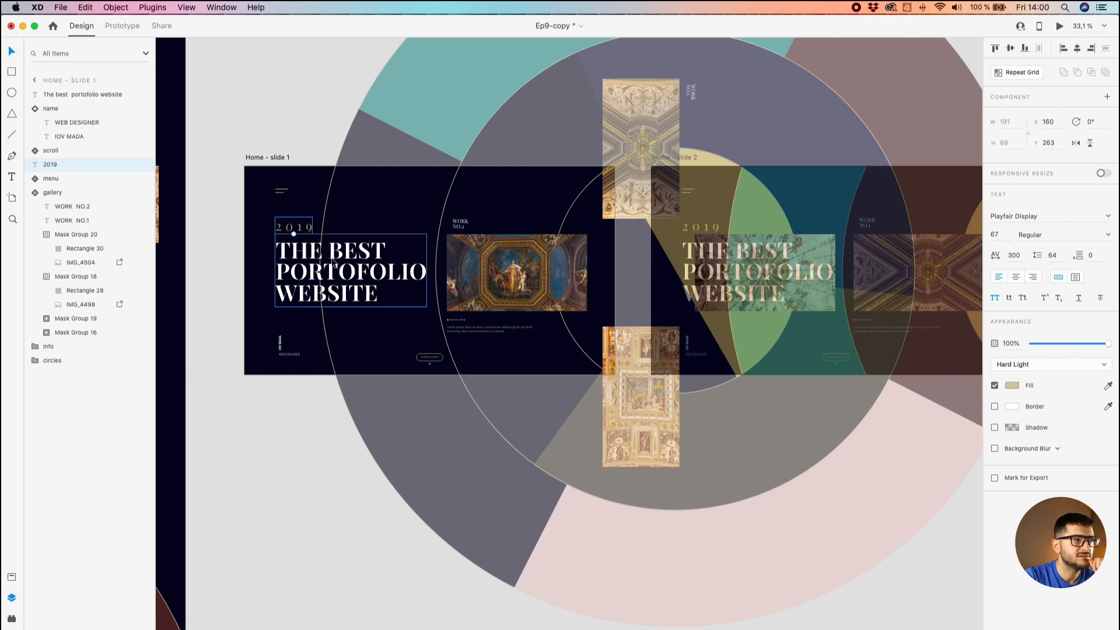
pyautogui.scroll(10, 463, 226)
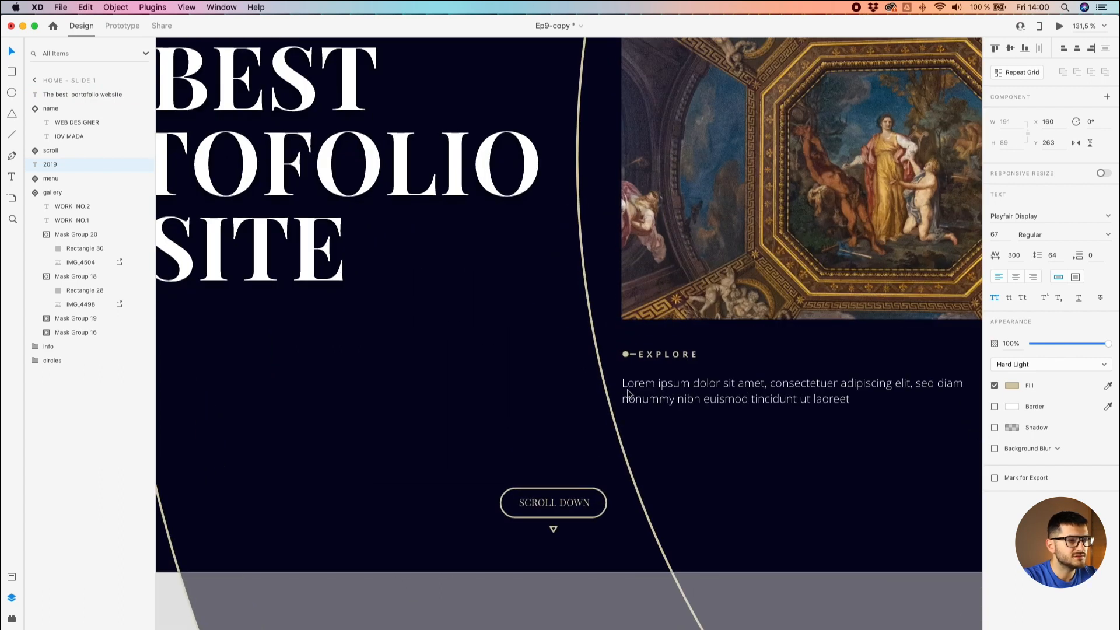
pyautogui.click(690, 402)
pyautogui.scroll(-10, 691, 405)
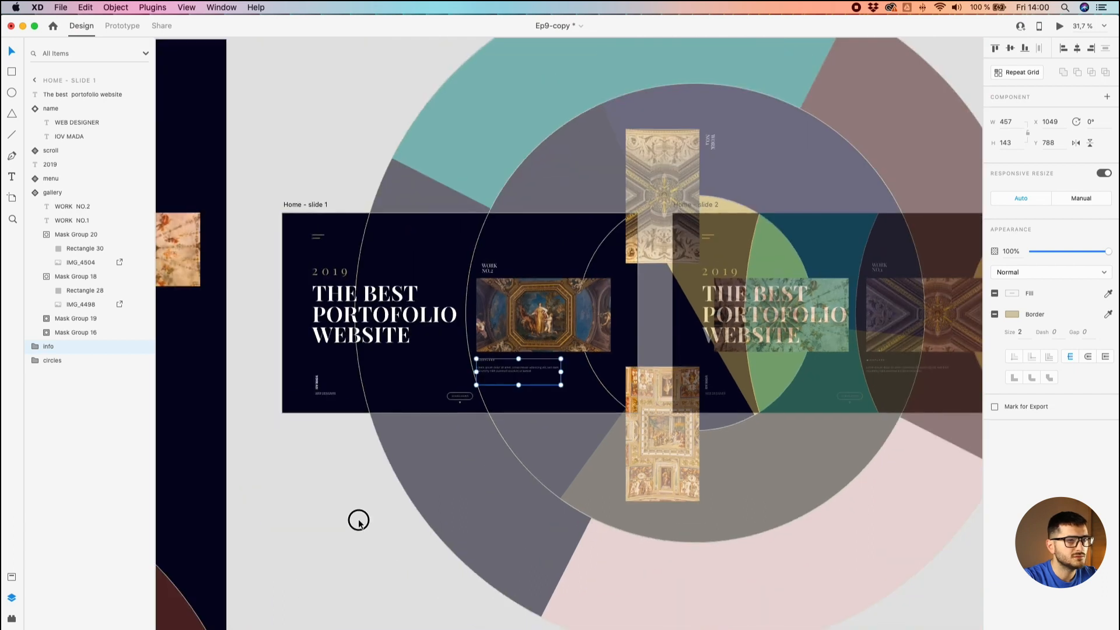
pyautogui.click(359, 521)
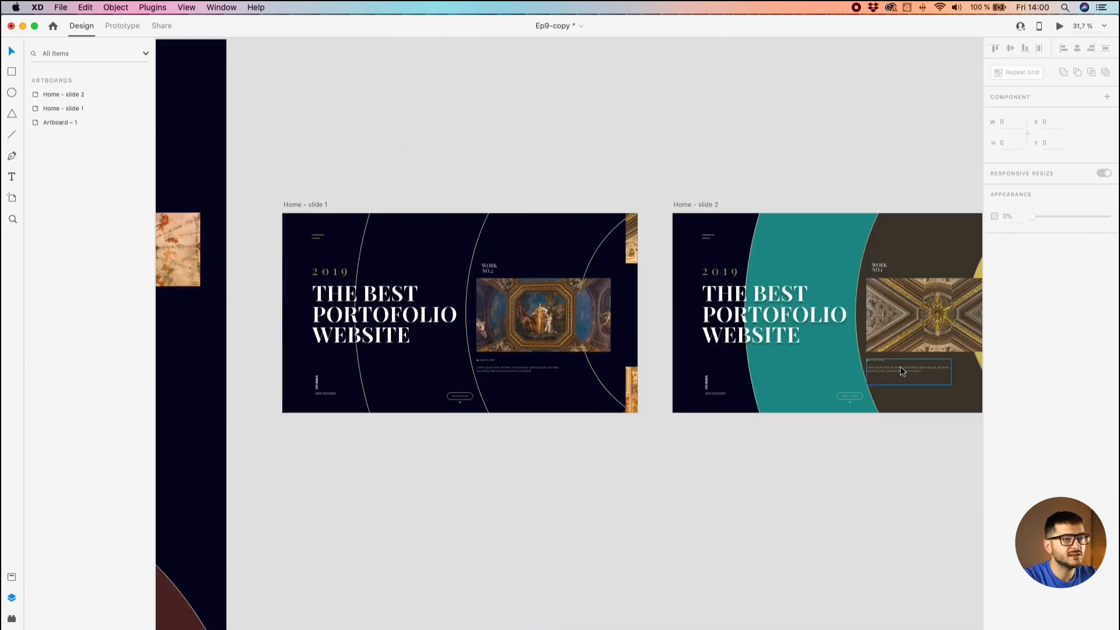
# Step: Select the info group on Home - slide 1 and collapse the gallery in the layer list
pyautogui.scroll(3, 900, 368)
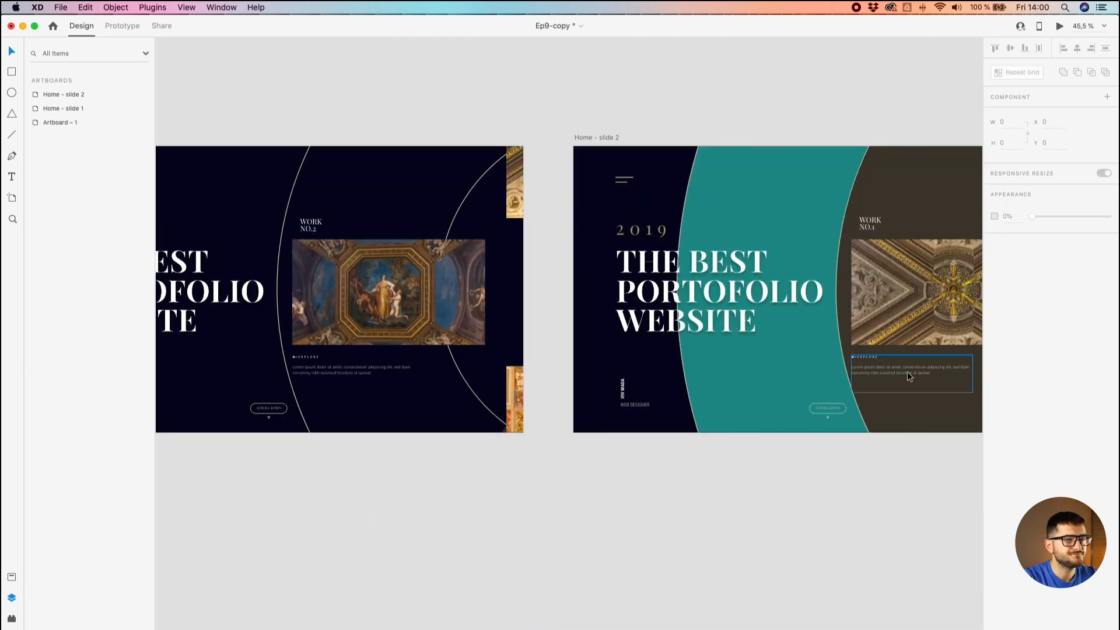
pyautogui.click(347, 381)
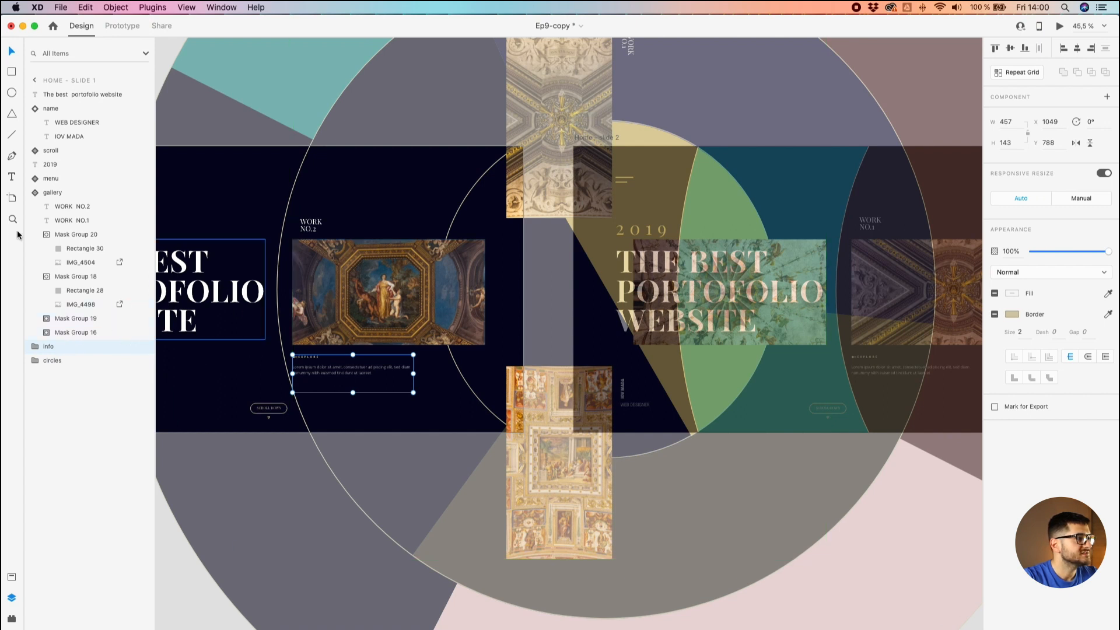
pyautogui.click(35, 192)
pyautogui.click(53, 220)
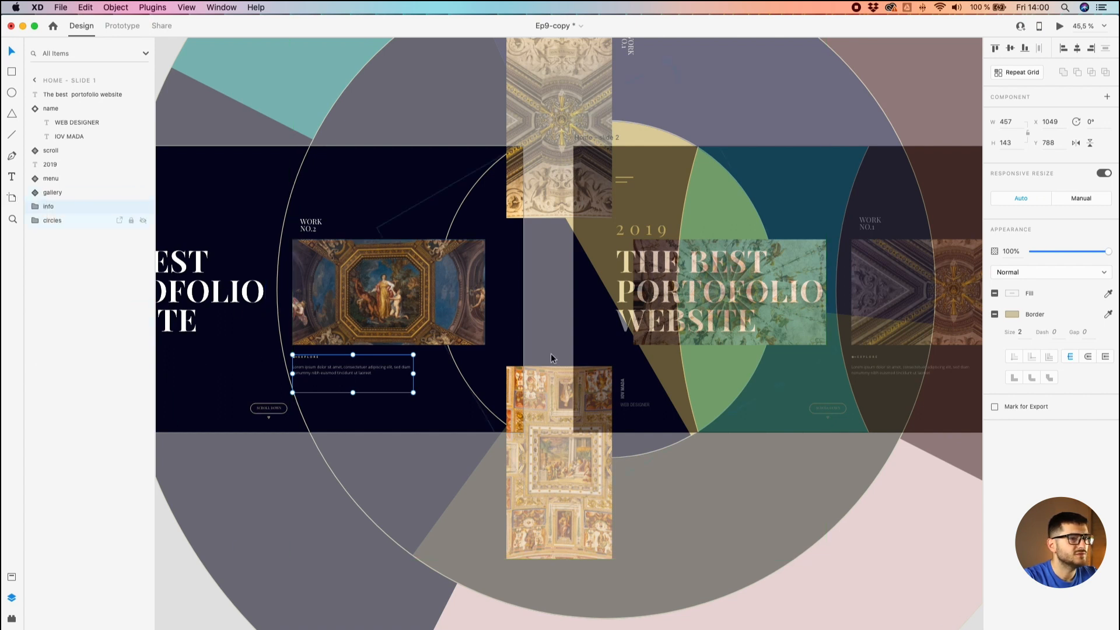
# Step: Extend the lorem ipsum description under Explore on Home - slide 2 by pasting its text two more times at the end
pyautogui.moveTo(926, 285); pyautogui.dragTo(566, 257)
pyautogui.click(818, 427)
pyautogui.scroll(8, 525, 350)
pyautogui.doubleClick(549, 355)
pyautogui.doubleClick(590, 355)
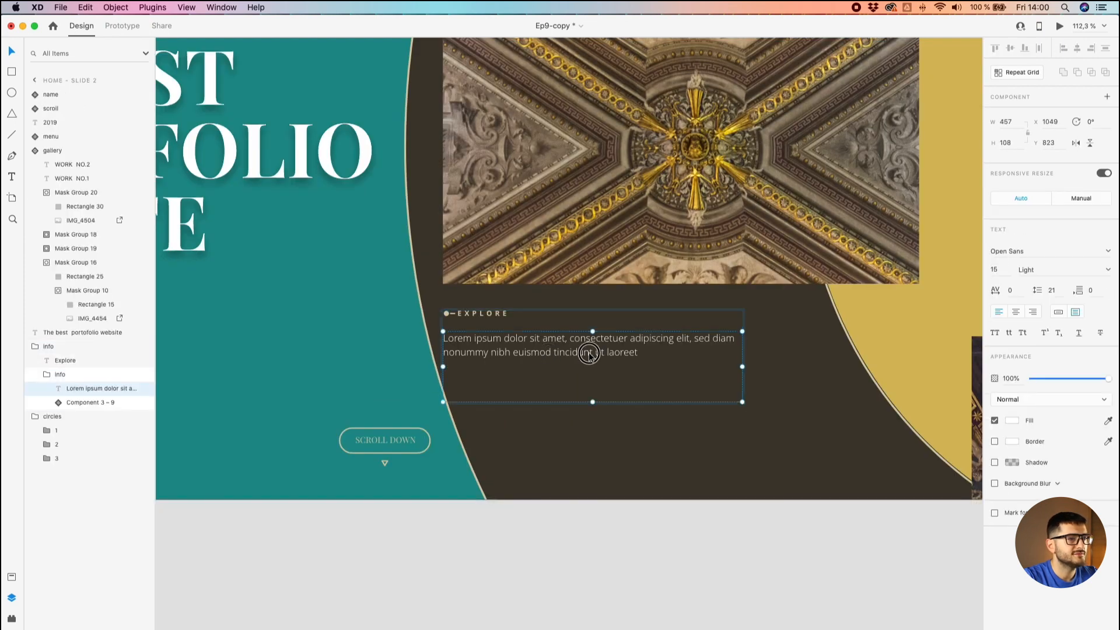
pyautogui.doubleClick(590, 355)
pyautogui.click(659, 362)
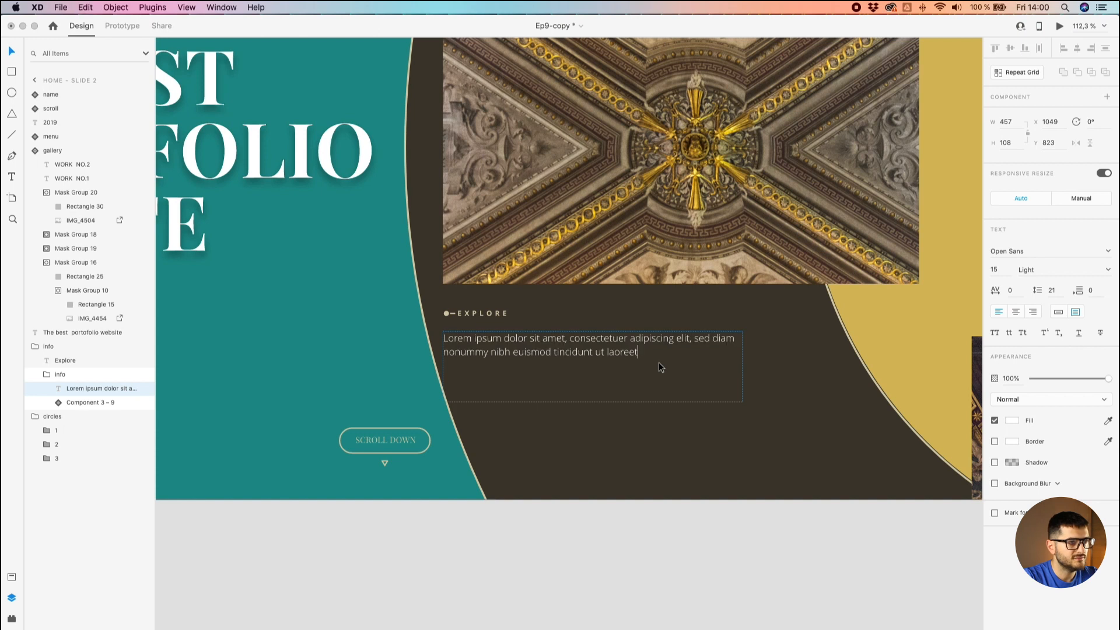
pyautogui.press('super+v')
pyautogui.press('super+v')
pyautogui.press('Escape')
pyautogui.press('Escape')
# Step: Trim the end of the Home - slide 2 description so that it finishes with "Lorem ipsum dolor sit amet, c"
pyautogui.click(551, 383)
pyautogui.doubleClick(551, 383)
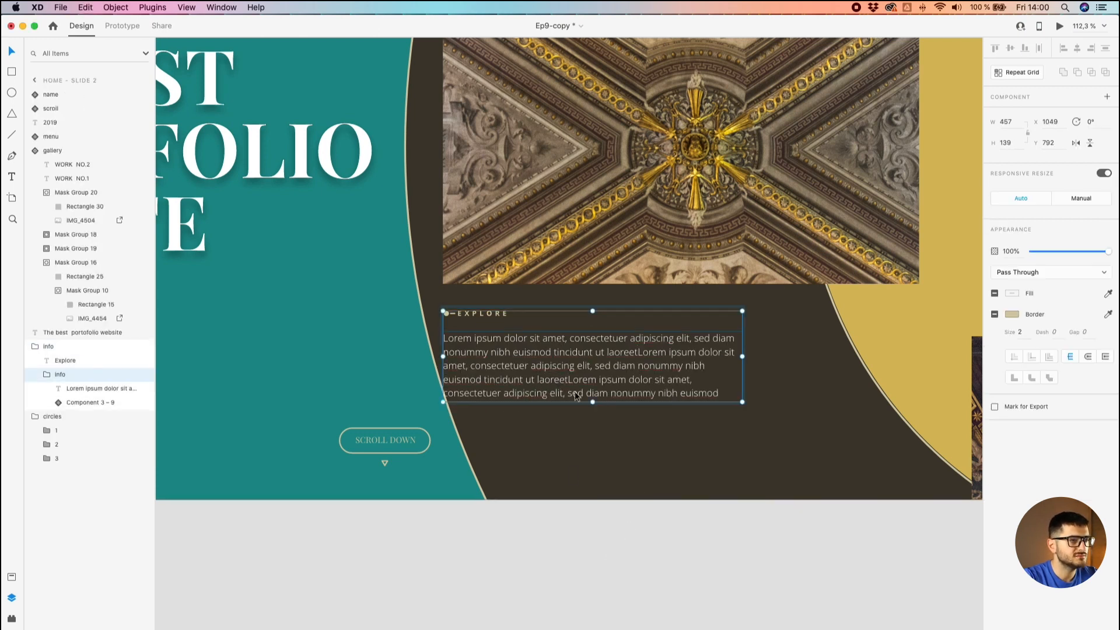
pyautogui.doubleClick(575, 390)
pyautogui.doubleClick(463, 392)
pyautogui.click(463, 392)
pyautogui.moveTo(449, 392); pyautogui.dragTo(756, 462)
pyautogui.press('BackSpace')
pyautogui.press('Escape')
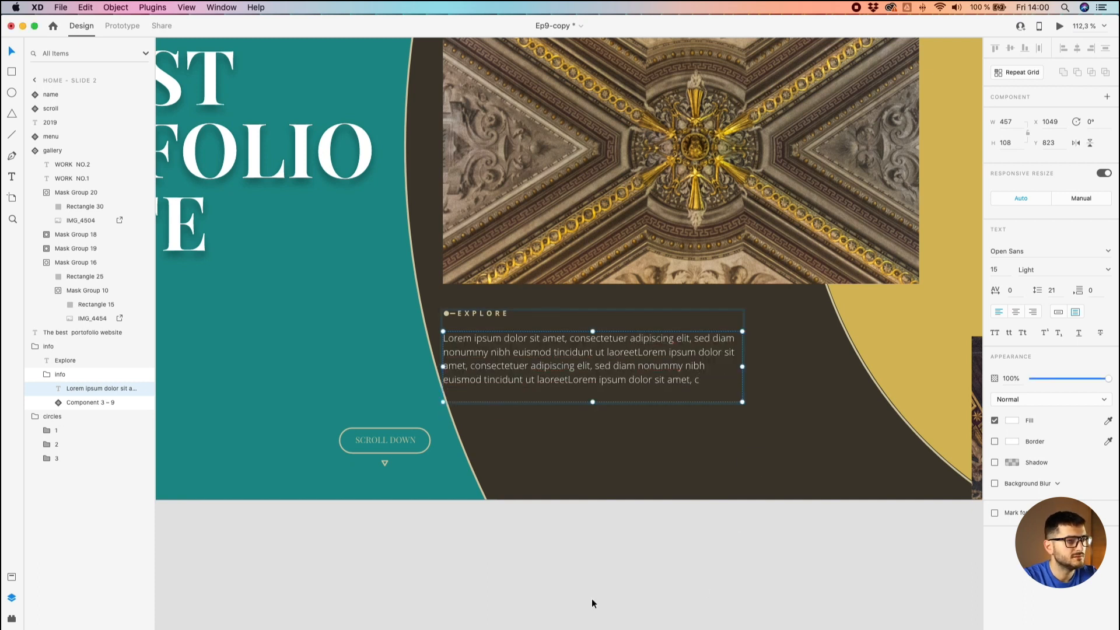
# Step: Deselect the Home - slide 2 description and open a preview from Home - slide 1, moving its window to show the whole slide
pyautogui.press('Escape')
pyautogui.click(487, 391)
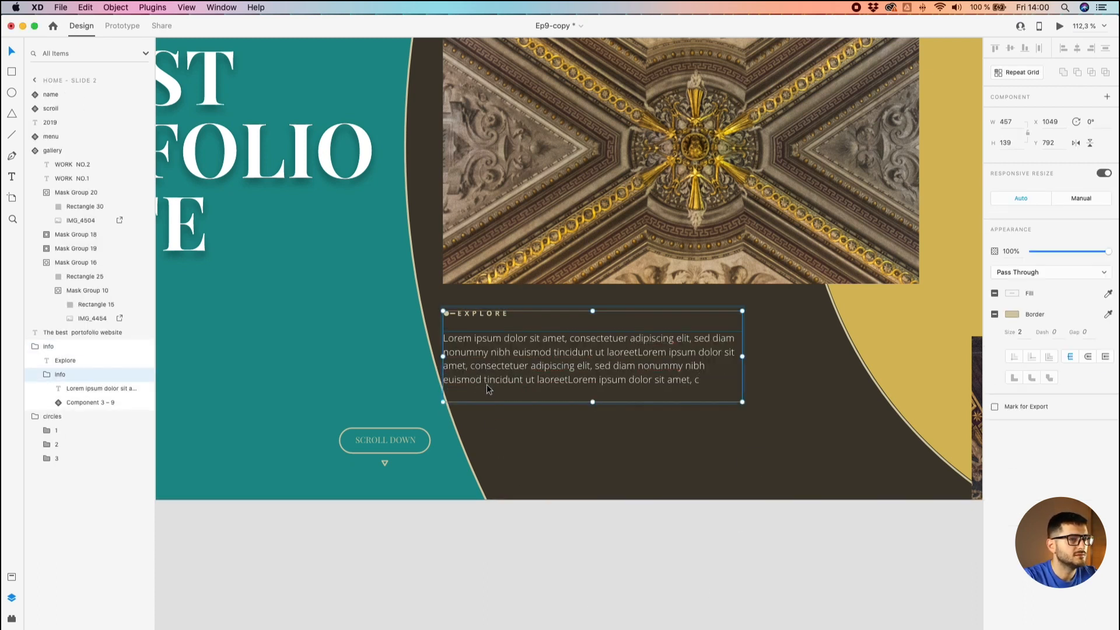
pyautogui.click(502, 526)
pyautogui.scroll(-3, 584, 477)
pyautogui.scroll(-5, 585, 481)
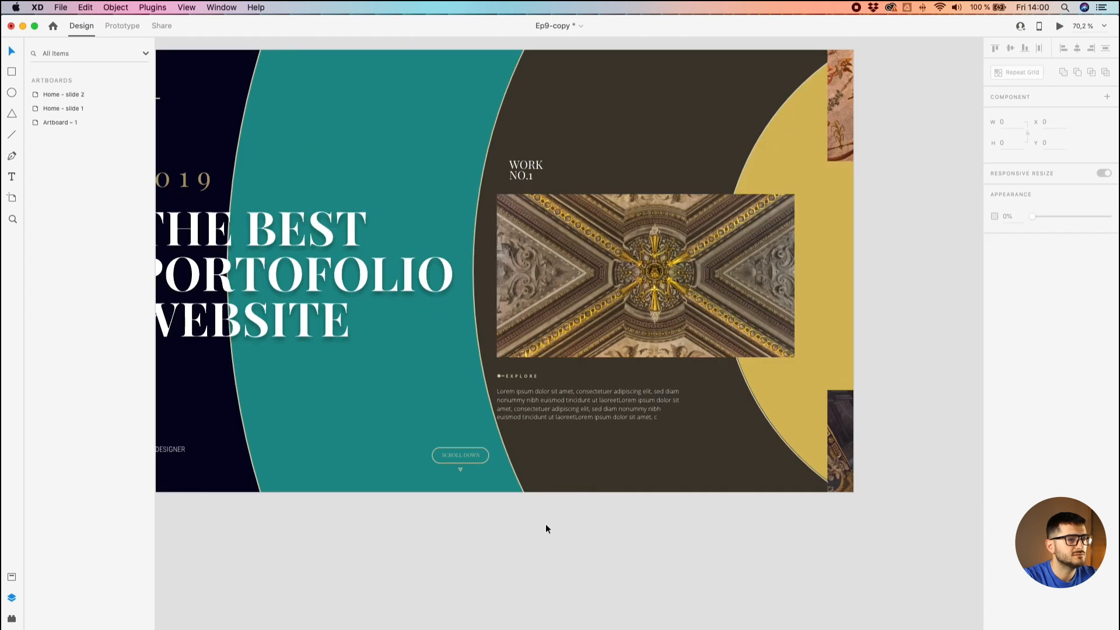
pyautogui.scroll(-3, 394, 275)
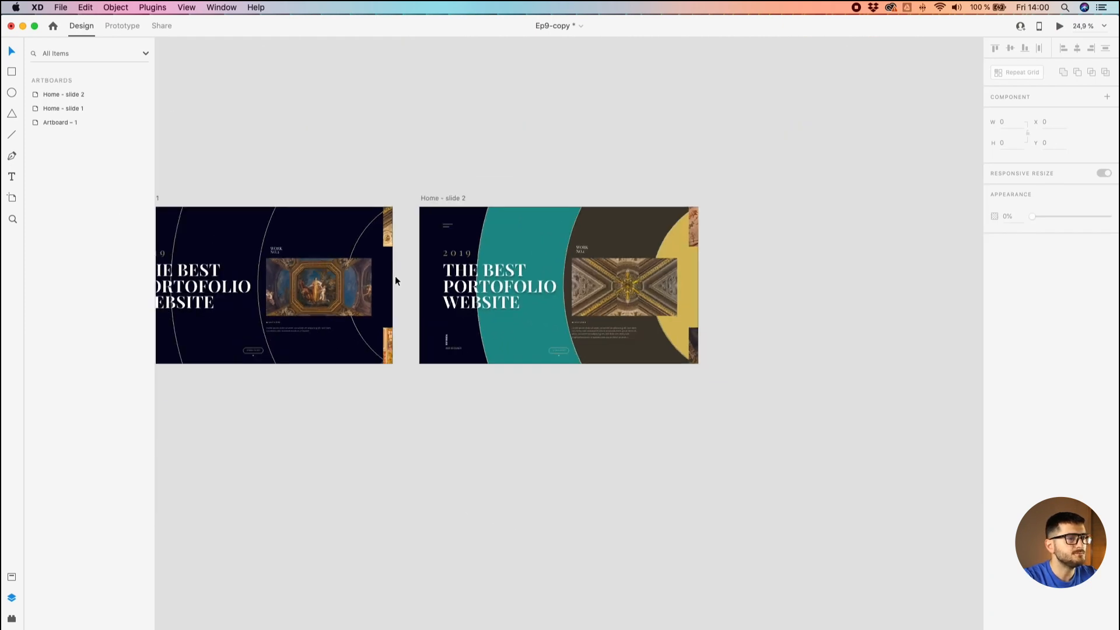
pyautogui.hscroll(-5, 395, 275)
pyautogui.click(337, 218)
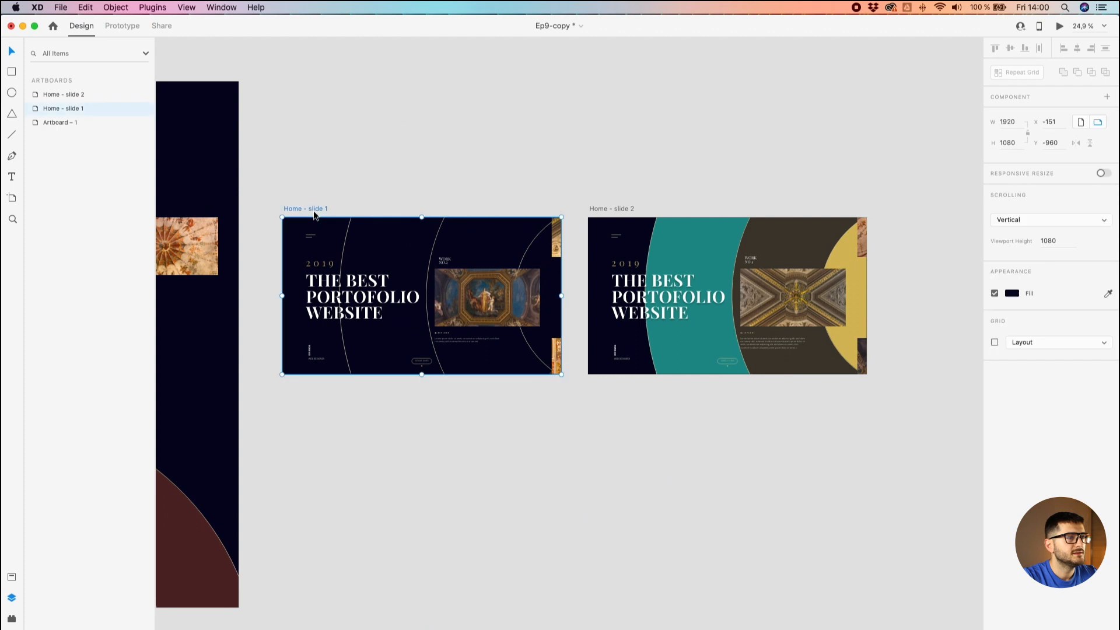
pyautogui.click(1059, 25)
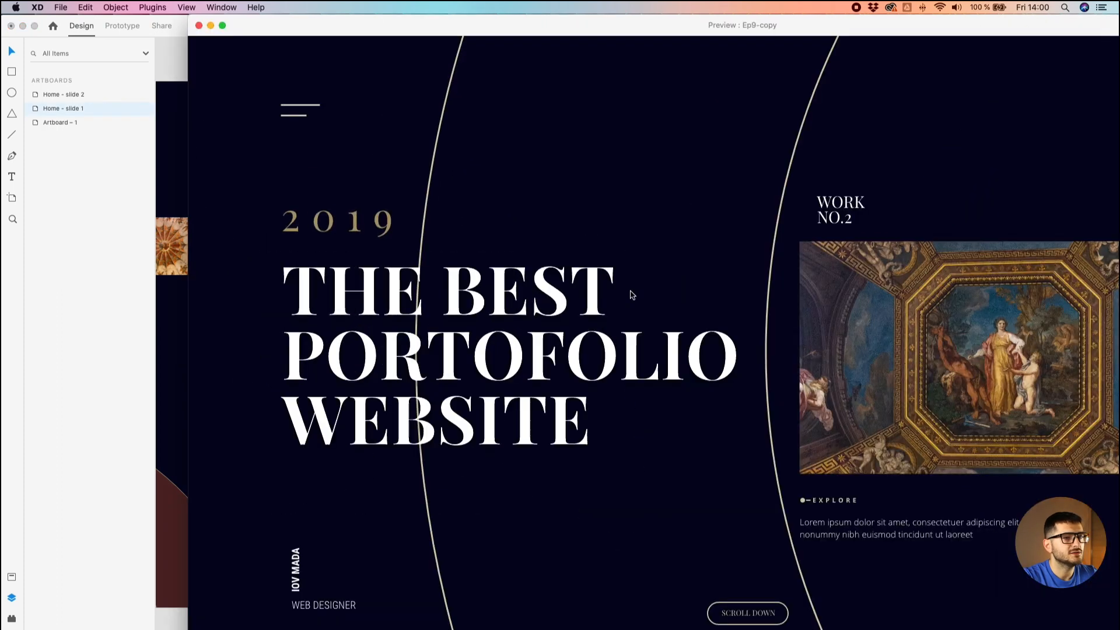
pyautogui.moveTo(239, 26); pyautogui.dragTo(324, 54)
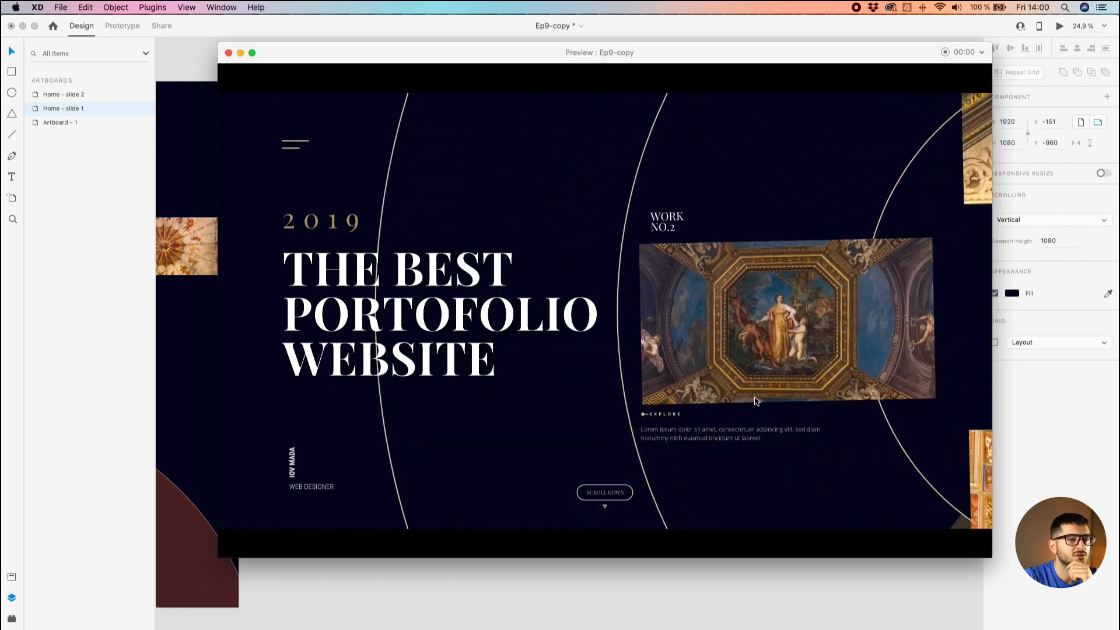
# Step: Play the transition between Home - slide 1 and slide 2 back and forth in the preview, checking the gallery rotation and description change
pyautogui.click(771, 360)
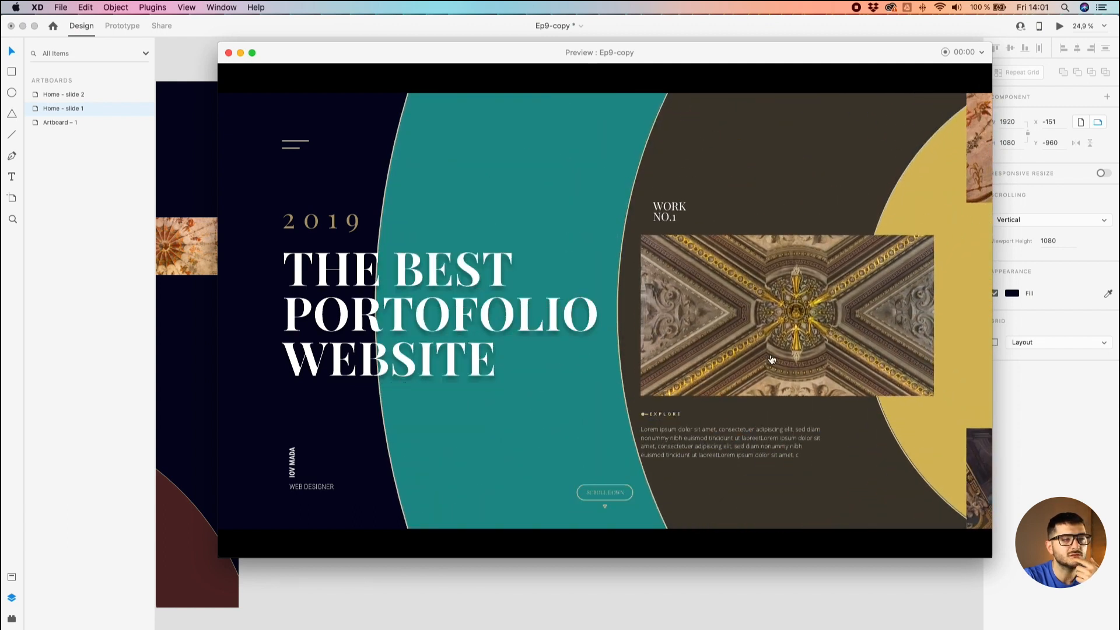
pyautogui.click(772, 359)
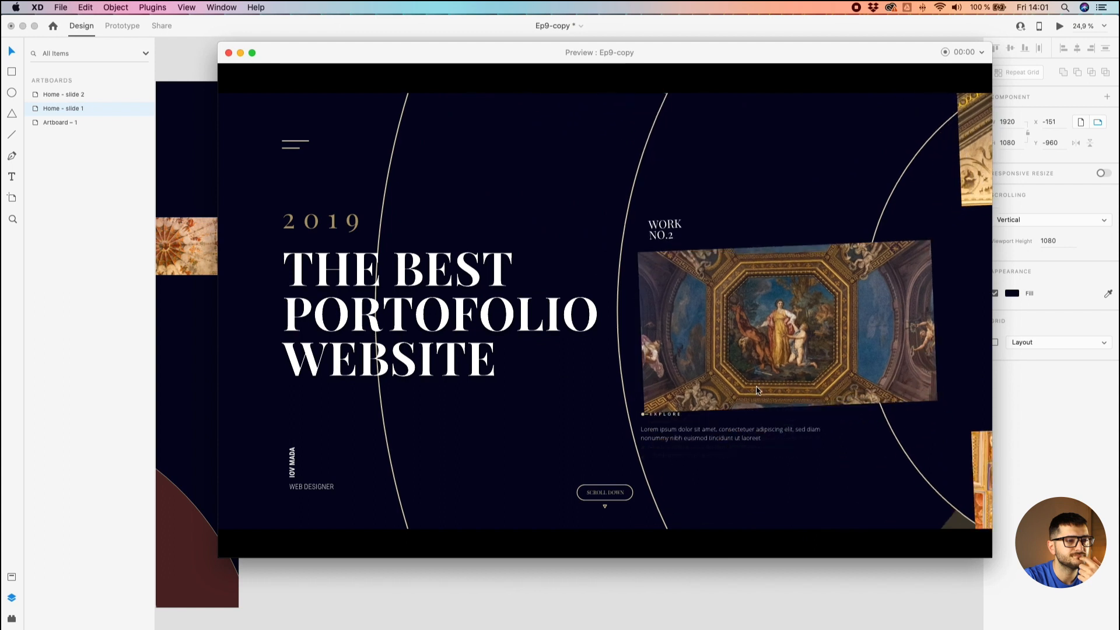
pyautogui.click(758, 388)
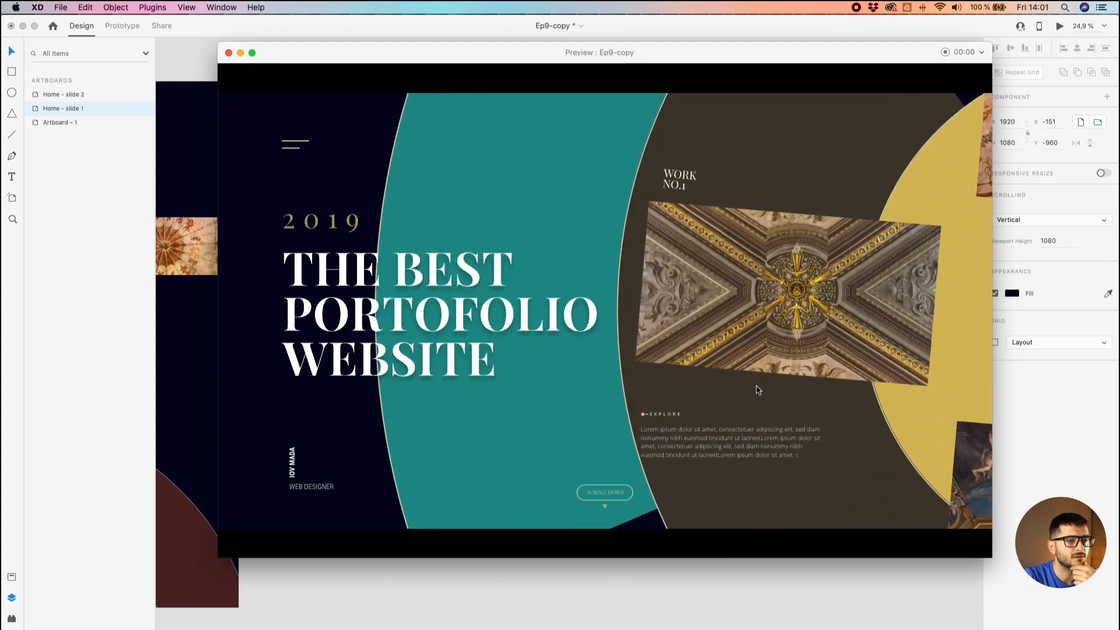
pyautogui.click(758, 370)
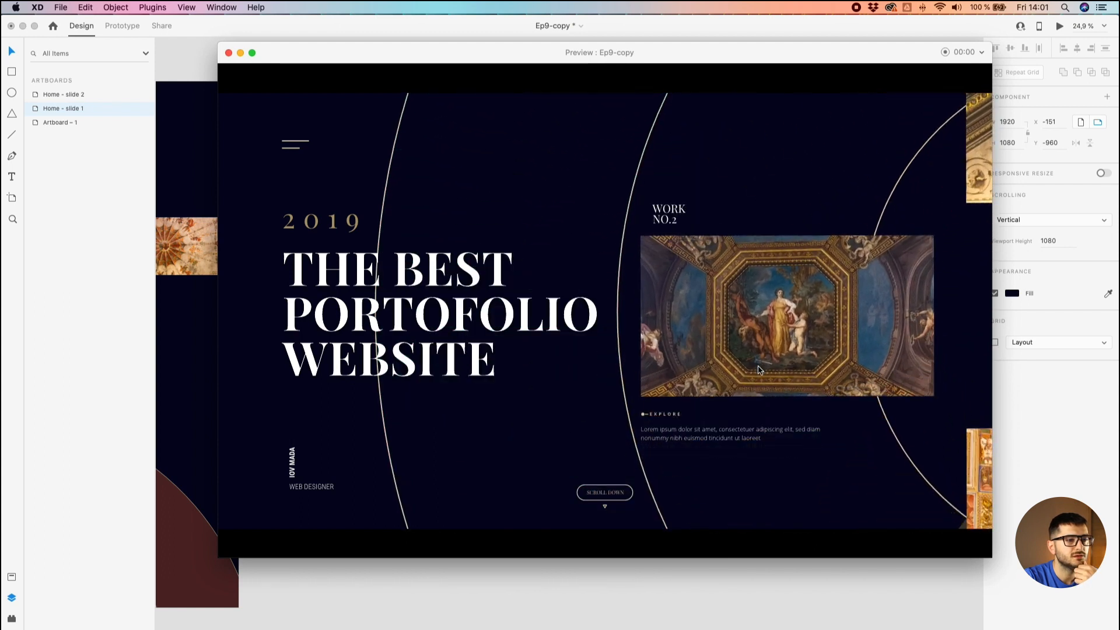
pyautogui.click(759, 370)
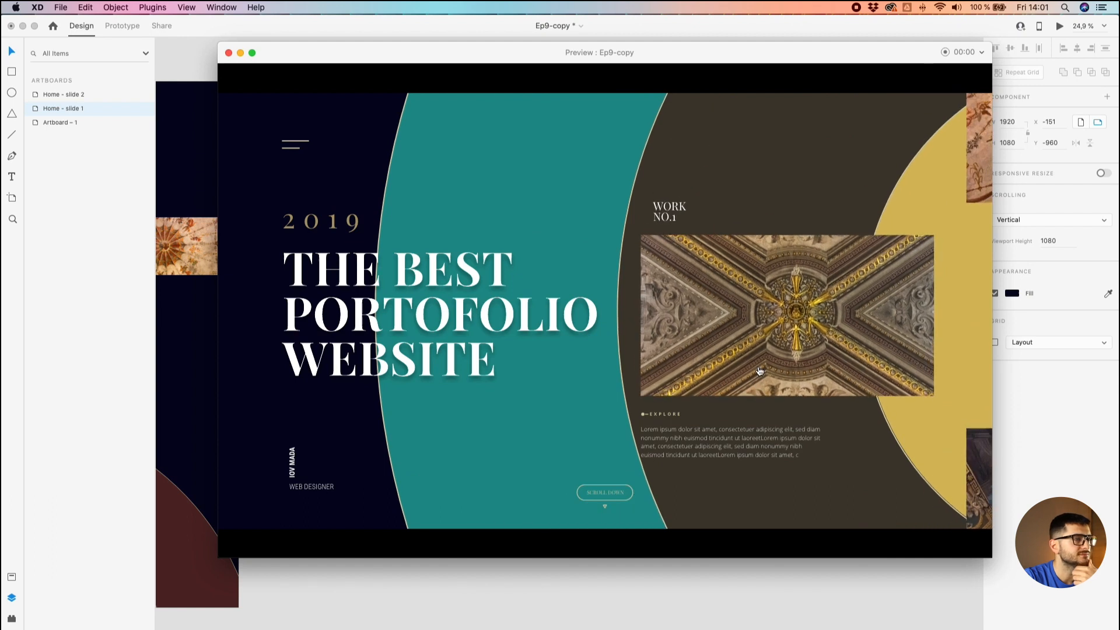
pyautogui.click(760, 369)
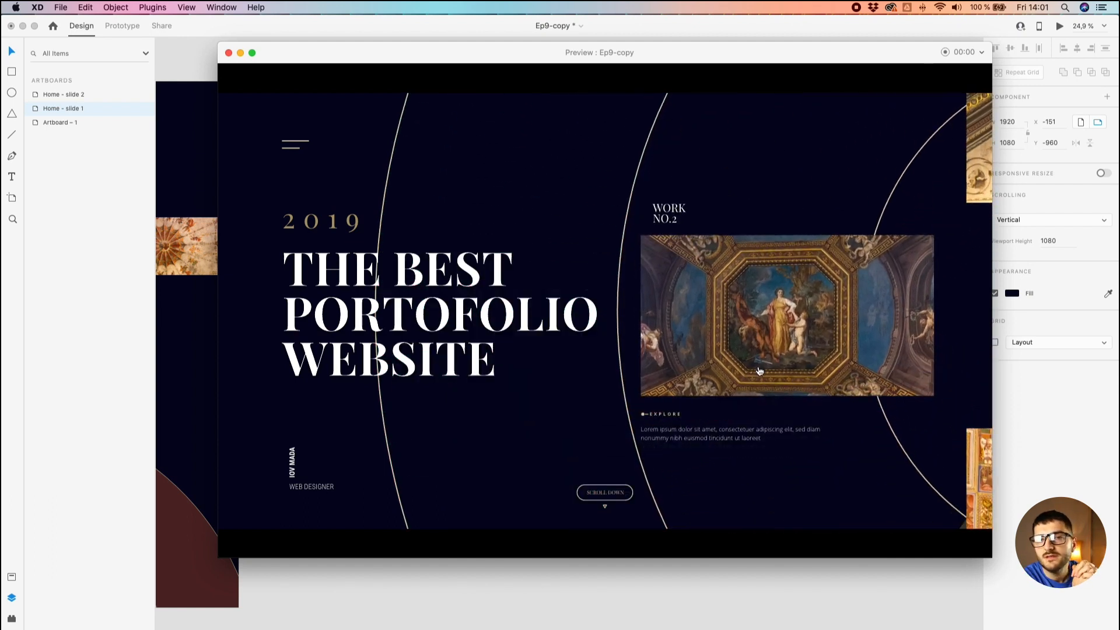